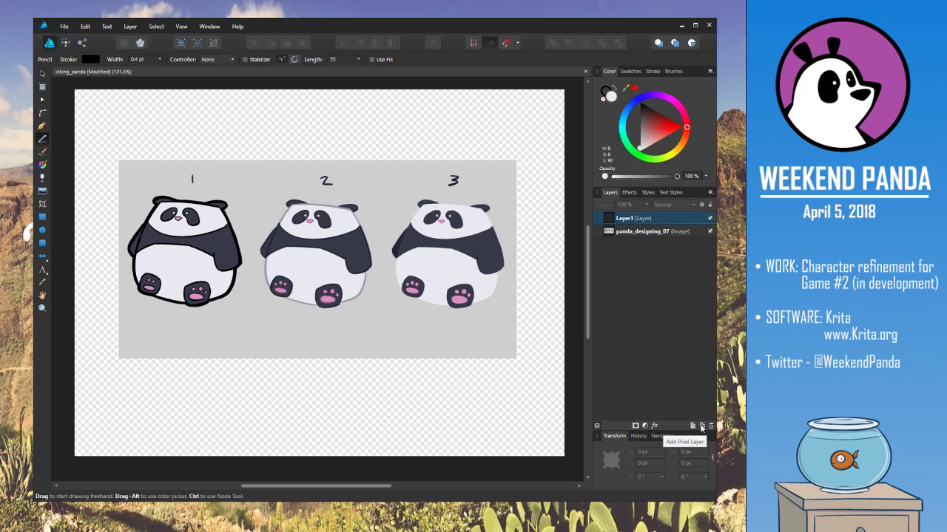
Add a second layer, and draw a rectangle on Layer1 that covers the whole page and the panda reference image
{"action": "left_click", "coordinate": [701, 426]}
{"action": "left_click", "coordinate": [634, 235]}
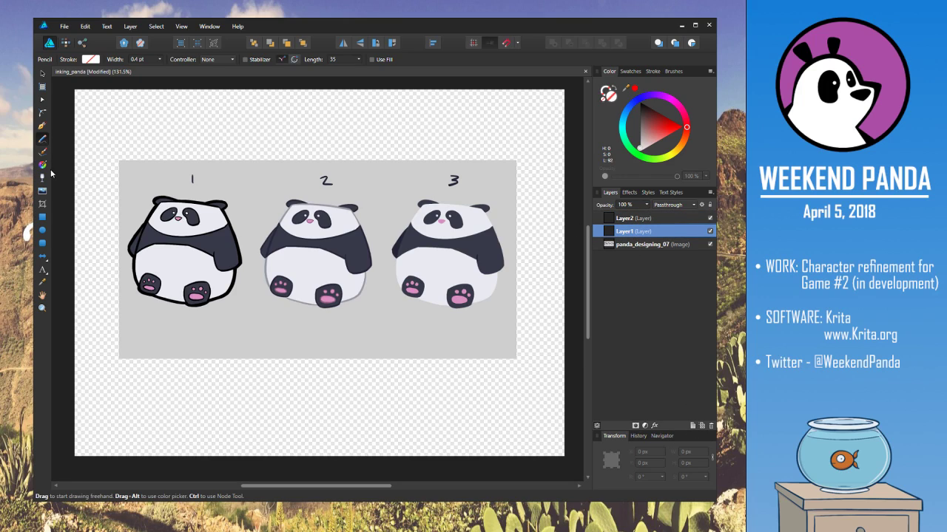
{"action": "left_click", "coordinate": [43, 218]}
{"action": "left_click_drag", "start_coordinate": [70, 83], "coordinate": [565, 461]}
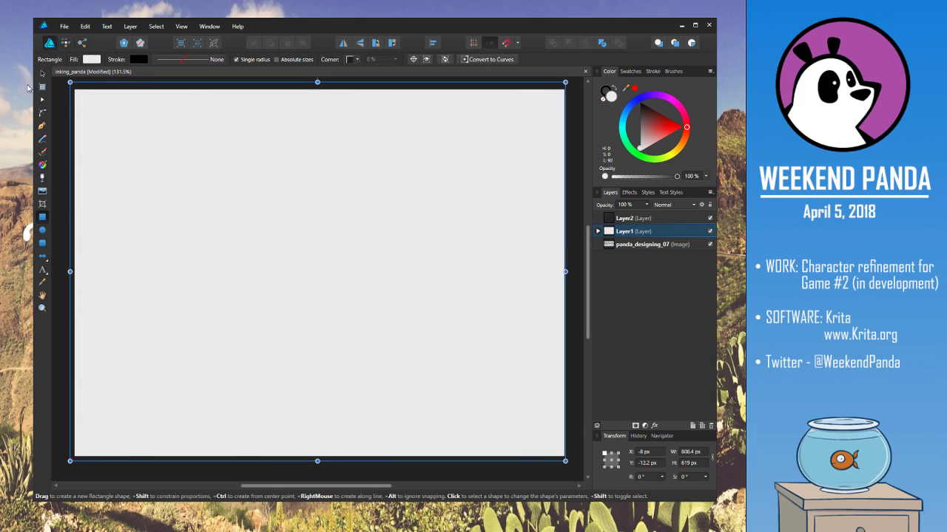
Fill the covering rectangle with white and set its opacity to 74% so the panda reference image shows through faintly
{"action": "left_click", "coordinate": [90, 59]}
{"action": "left_click_drag", "start_coordinate": [94, 123], "coordinate": [90, 171]}
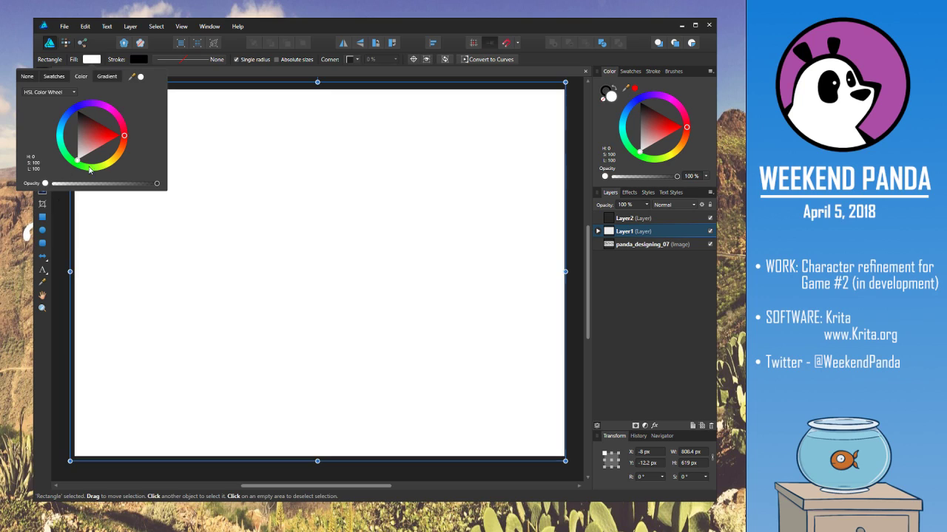
{"action": "left_click", "coordinate": [661, 178]}
{"action": "left_click", "coordinate": [657, 178]}
{"action": "left_click_drag", "start_coordinate": [657, 178], "coordinate": [661, 177]}
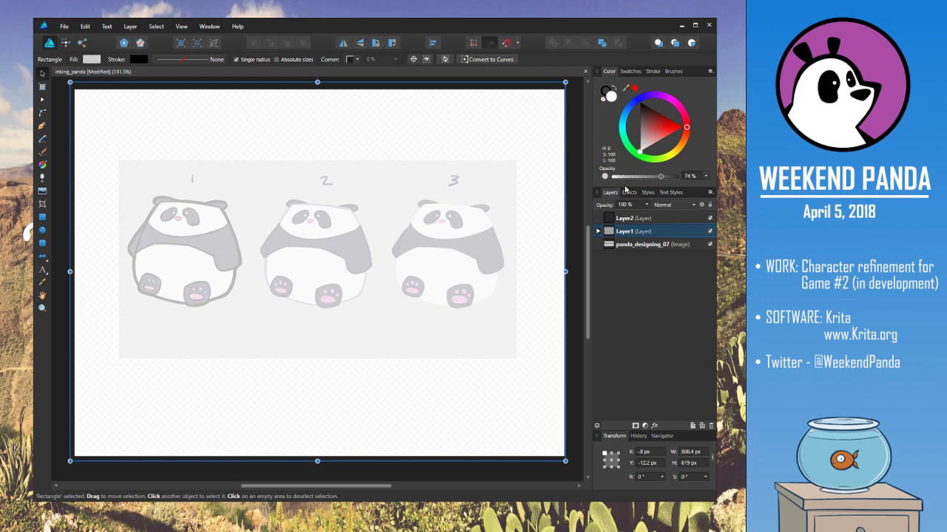
{"action": "scroll", "coordinate": [302, 249], "scroll_direction": "up", "scroll_amount": 2}
{"action": "scroll", "coordinate": [301, 249], "scroll_direction": "up", "scroll_amount": 1}
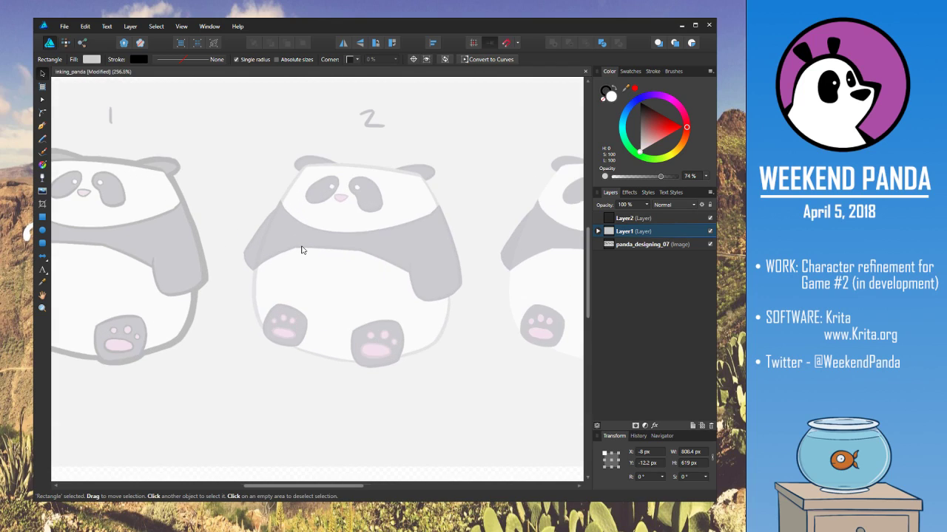
{"action": "left_click_drag", "start_coordinate": [422, 197], "coordinate": [364, 221]}
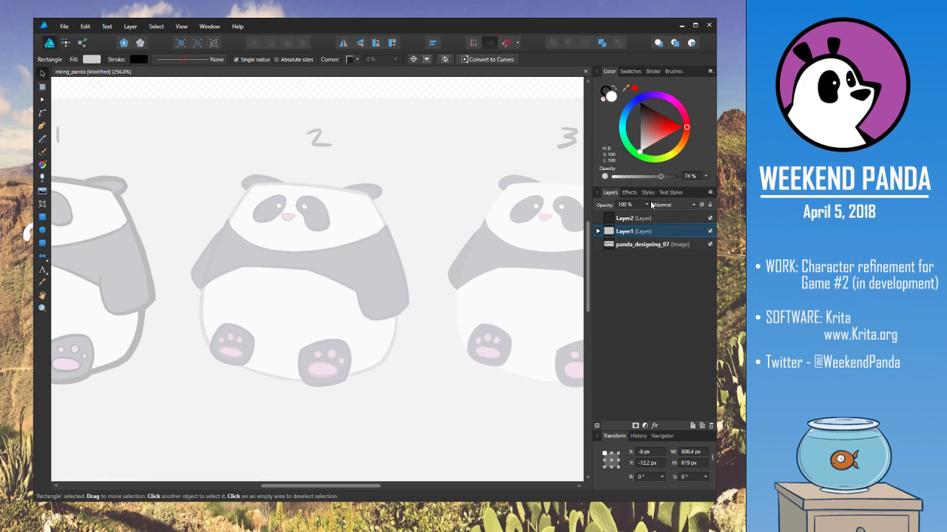
{"action": "left_click_drag", "start_coordinate": [660, 176], "coordinate": [660, 181]}
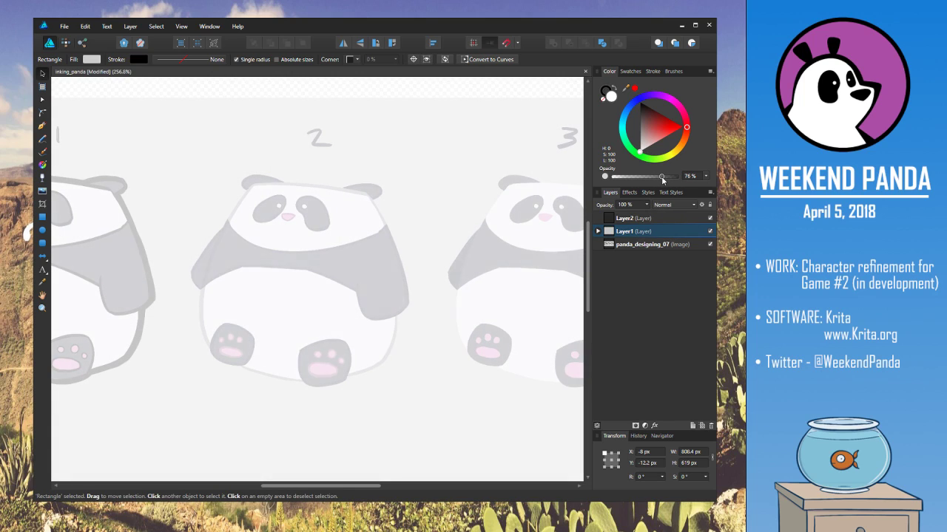
Make Layer2 the active layer and choose the Pen tool
{"action": "left_click", "coordinate": [651, 220]}
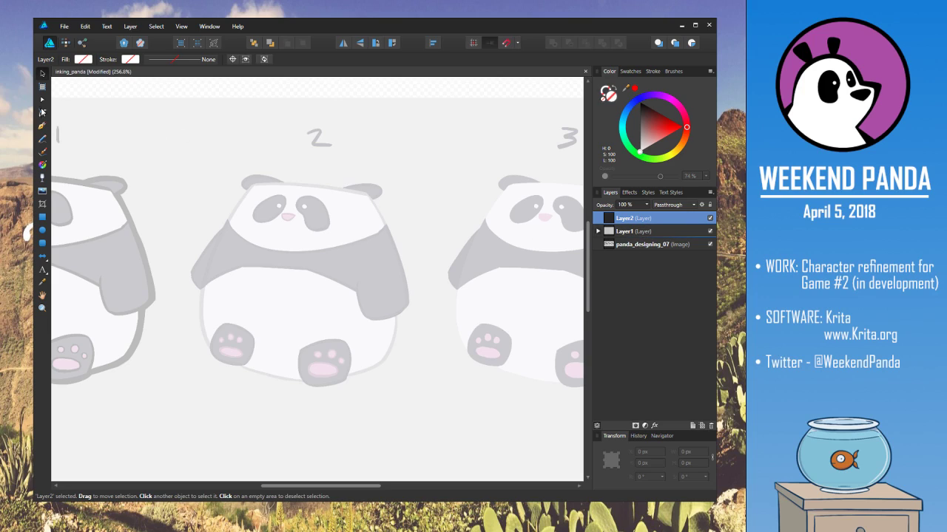
{"action": "left_click", "coordinate": [42, 125]}
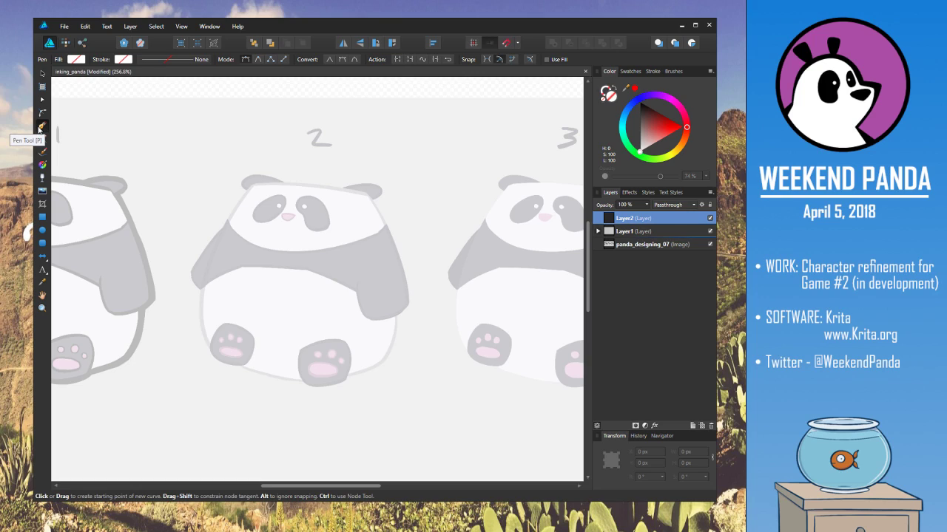
{"action": "left_click", "coordinate": [256, 186]}
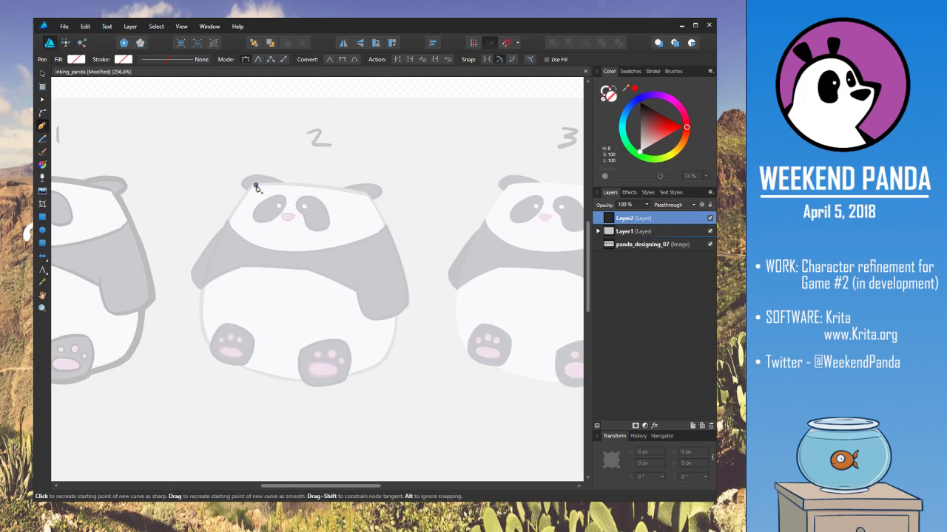
{"action": "left_click", "coordinate": [368, 196]}
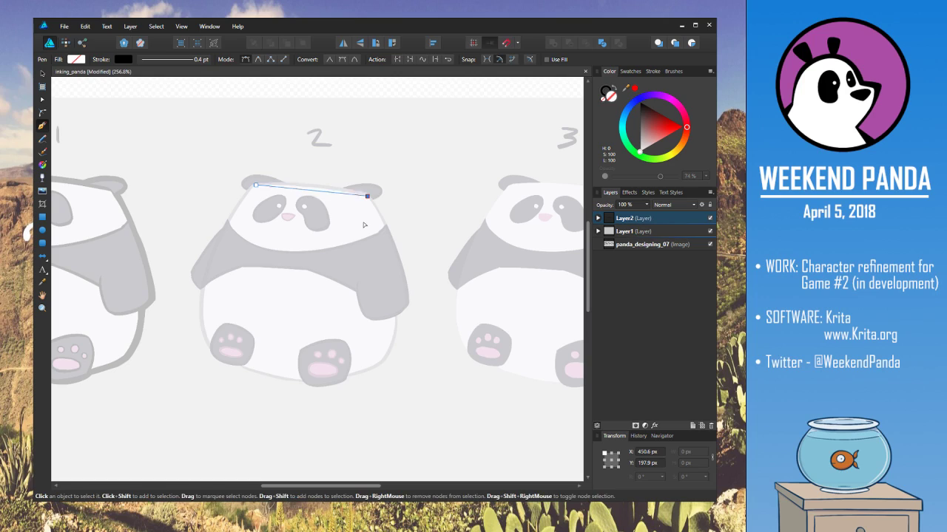
{"action": "key", "text": "ctrl+z"}
{"action": "left_click_drag", "start_coordinate": [254, 186], "coordinate": [276, 177]}
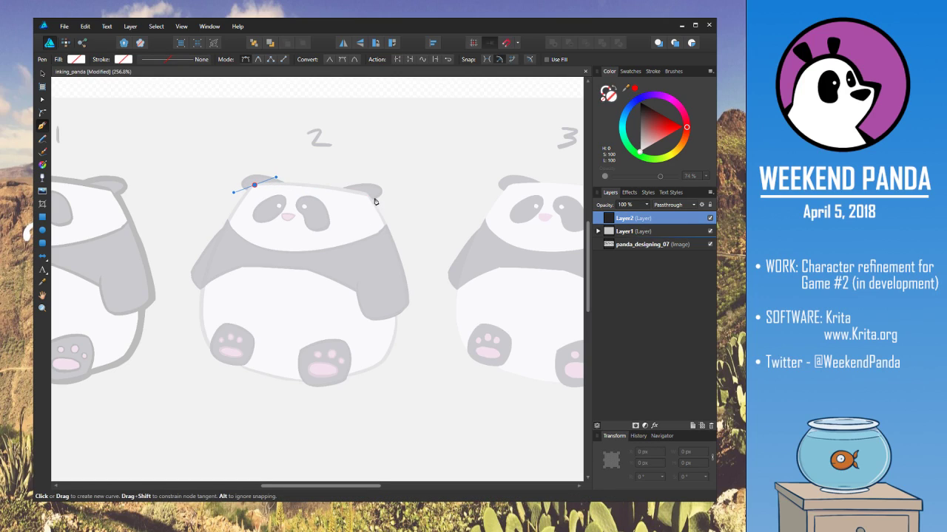
{"action": "left_click_drag", "start_coordinate": [368, 194], "coordinate": [368, 284]}
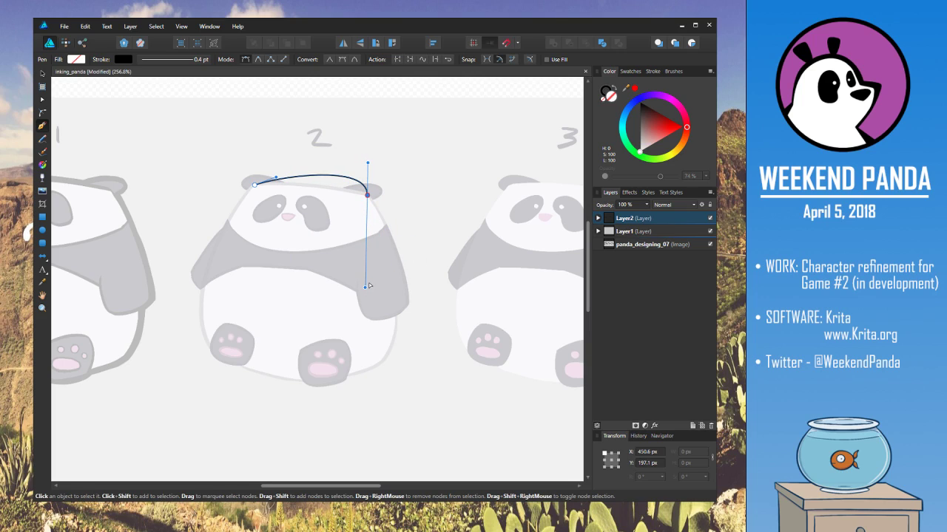
{"action": "key", "text": "ctrl+z"}
{"action": "key", "text": "ctrl+z"}
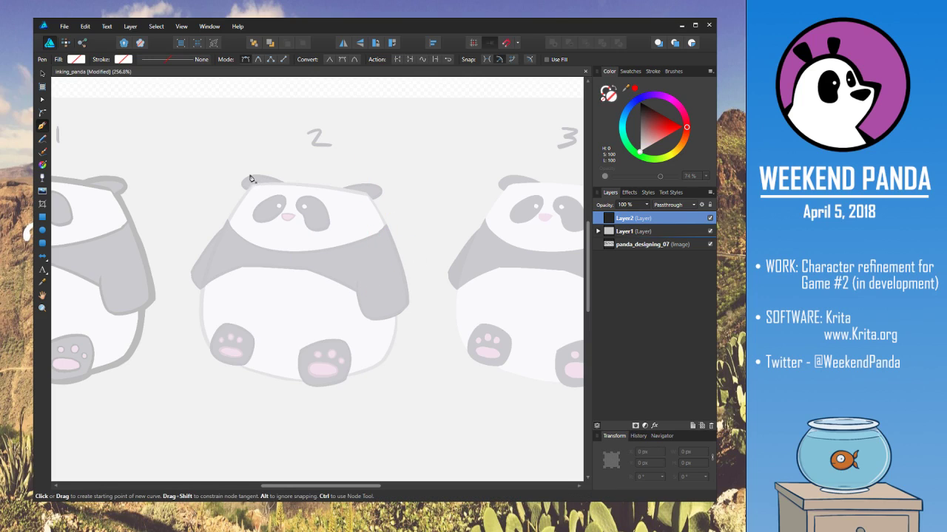
Trace the top of panda 2's head with a curve of two smooth nodes, running from one ear to the other
{"action": "scroll", "coordinate": [298, 195], "scroll_direction": "up", "scroll_amount": 3}
{"action": "left_click_drag", "start_coordinate": [291, 204], "coordinate": [230, 162]}
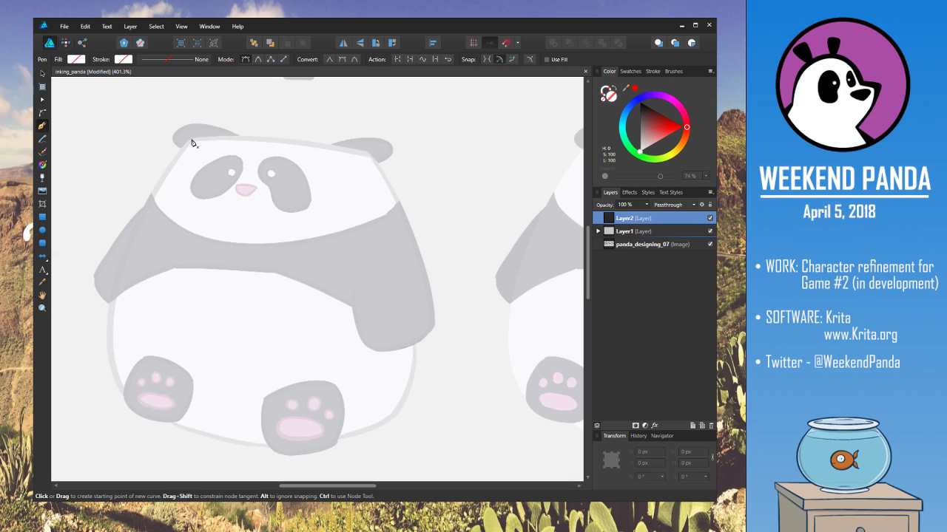
{"action": "scroll", "coordinate": [194, 143], "scroll_direction": "up", "scroll_amount": 2}
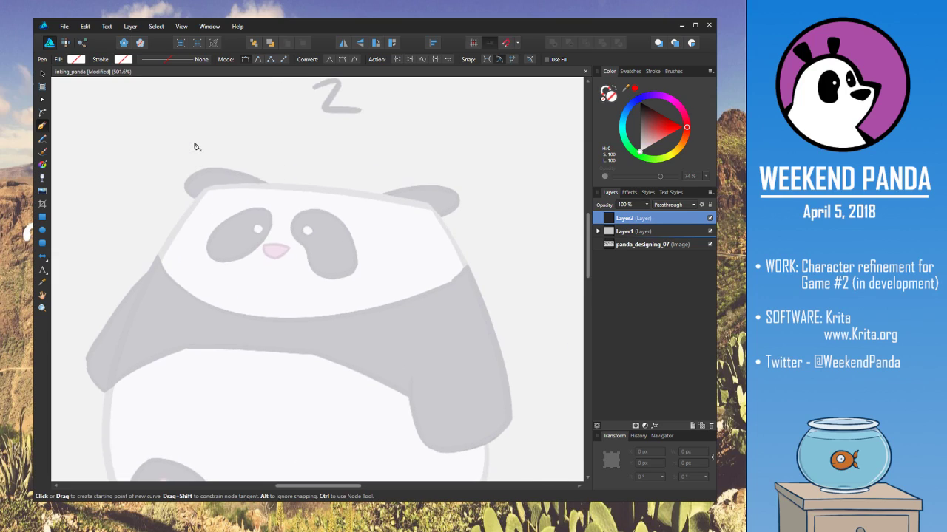
{"action": "scroll", "coordinate": [211, 188], "scroll_direction": "up", "scroll_amount": 2}
{"action": "scroll", "coordinate": [218, 170], "scroll_direction": "down", "scroll_amount": 2}
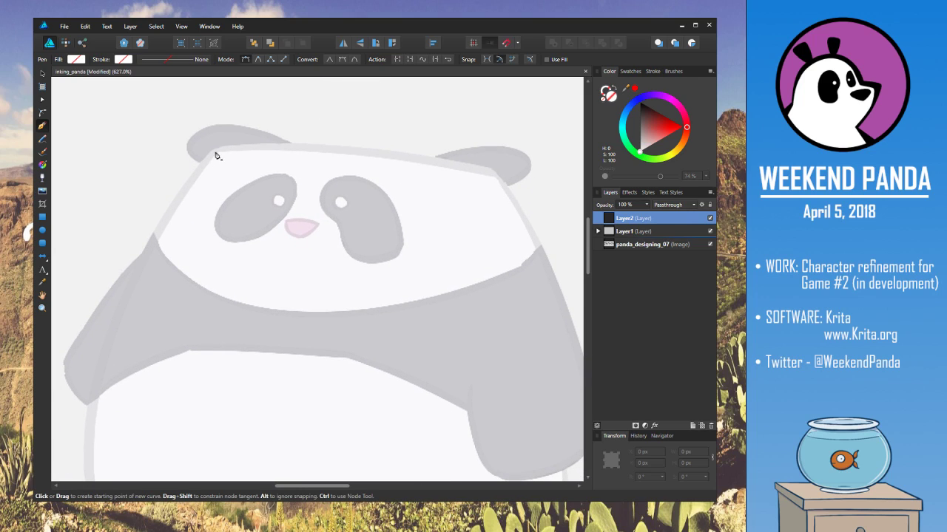
{"action": "left_click_drag", "start_coordinate": [217, 152], "coordinate": [230, 147]}
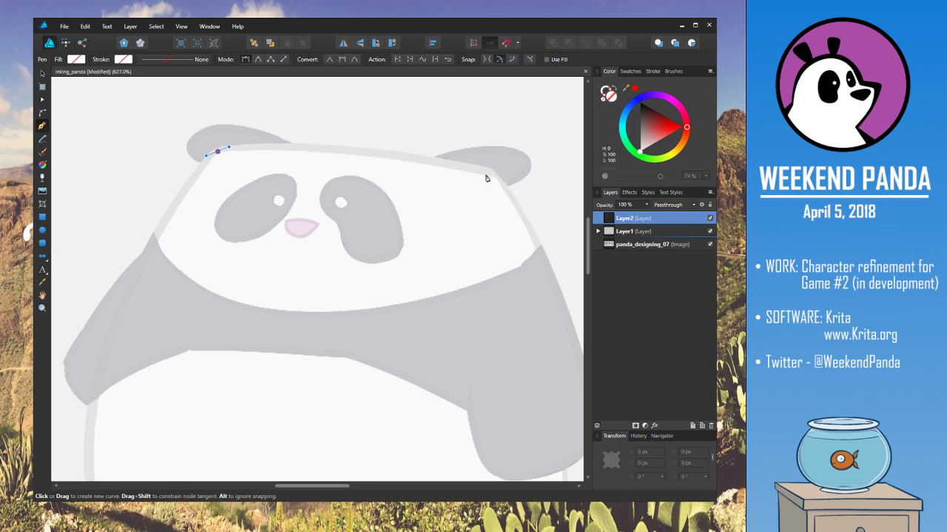
{"action": "left_click_drag", "start_coordinate": [494, 173], "coordinate": [535, 200]}
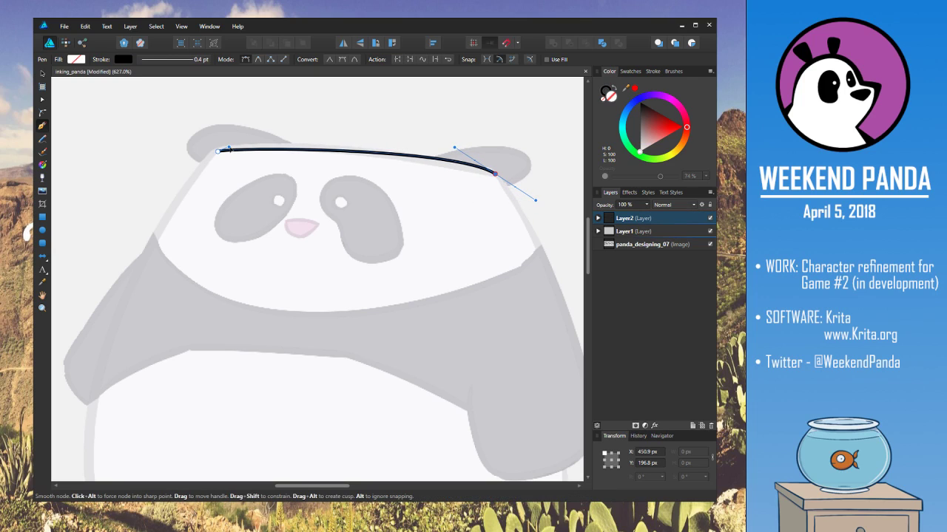
Refine the head-top curve by adjusting its end nodes and handles to follow the outer edge of panda 2's head outline
{"action": "left_click_drag", "start_coordinate": [227, 148], "coordinate": [241, 139]}
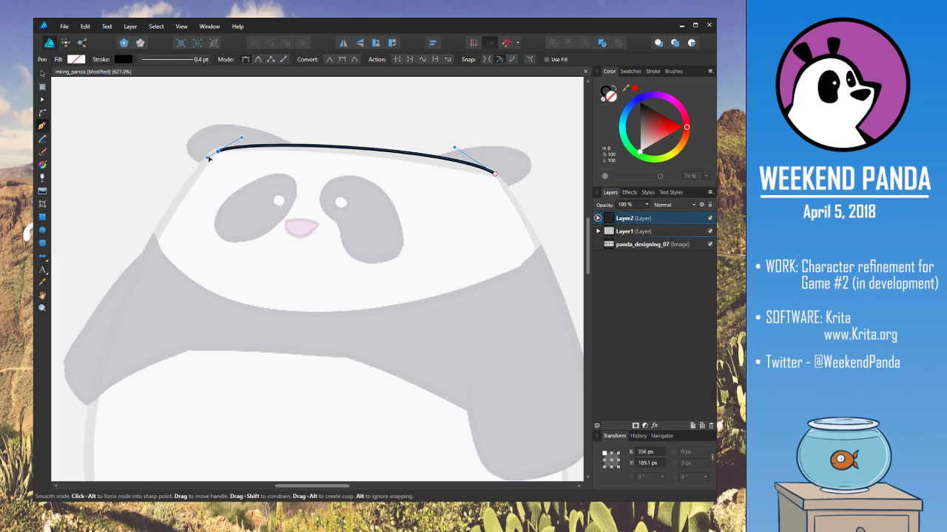
{"action": "left_click", "coordinate": [215, 153], "text": "ctrl"}
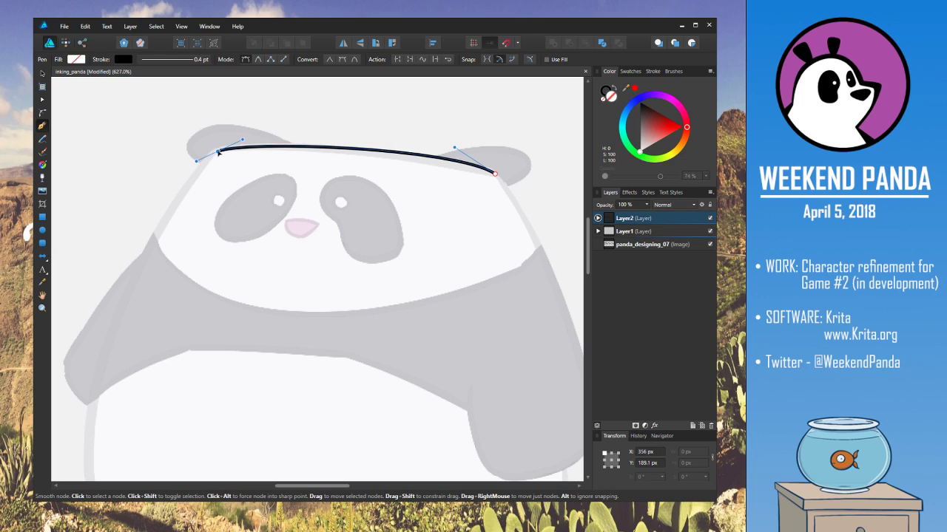
{"action": "left_click_drag", "start_coordinate": [215, 153], "coordinate": [215, 149]}
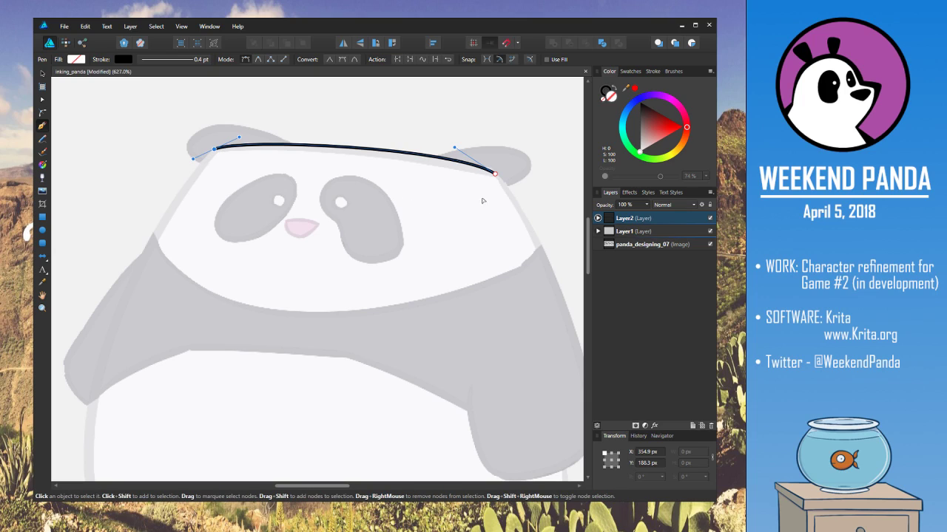
{"action": "left_click_drag", "start_coordinate": [496, 175], "coordinate": [494, 173]}
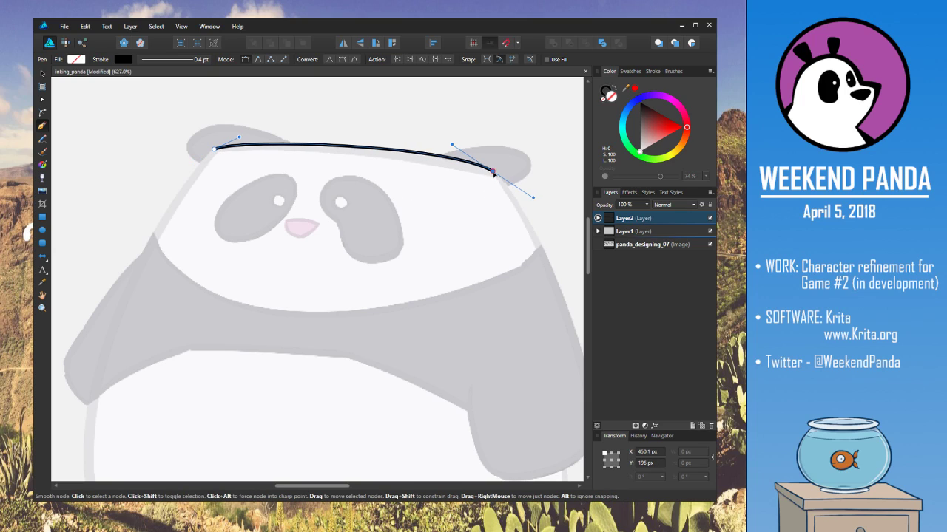
{"action": "left_click_drag", "start_coordinate": [452, 147], "coordinate": [452, 152]}
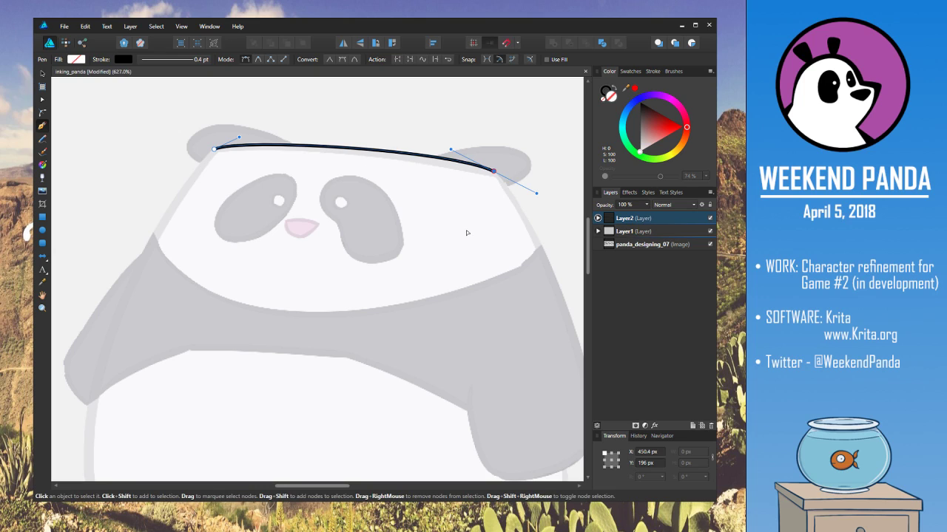
{"action": "key", "text": "Escape"}
{"action": "left_click_drag", "start_coordinate": [469, 234], "coordinate": [352, 141]}
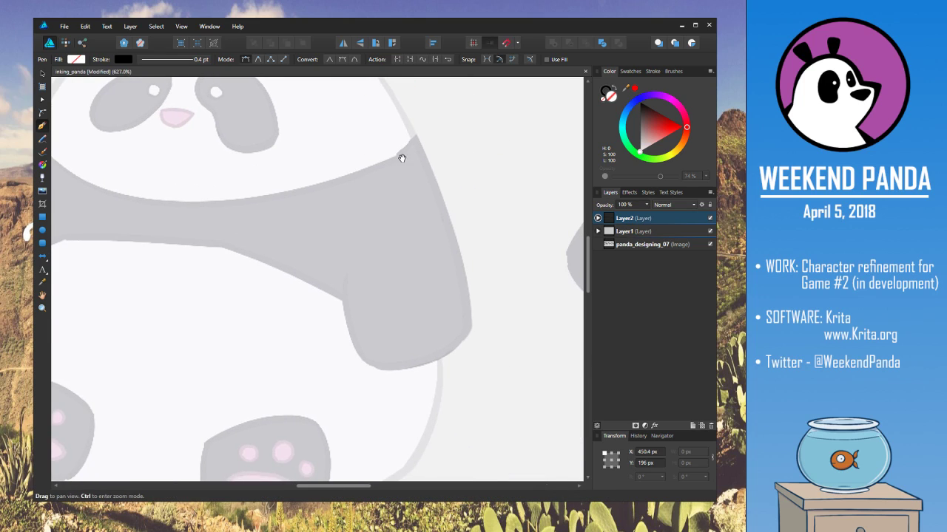
{"action": "left_click_drag", "start_coordinate": [402, 158], "coordinate": [366, 205]}
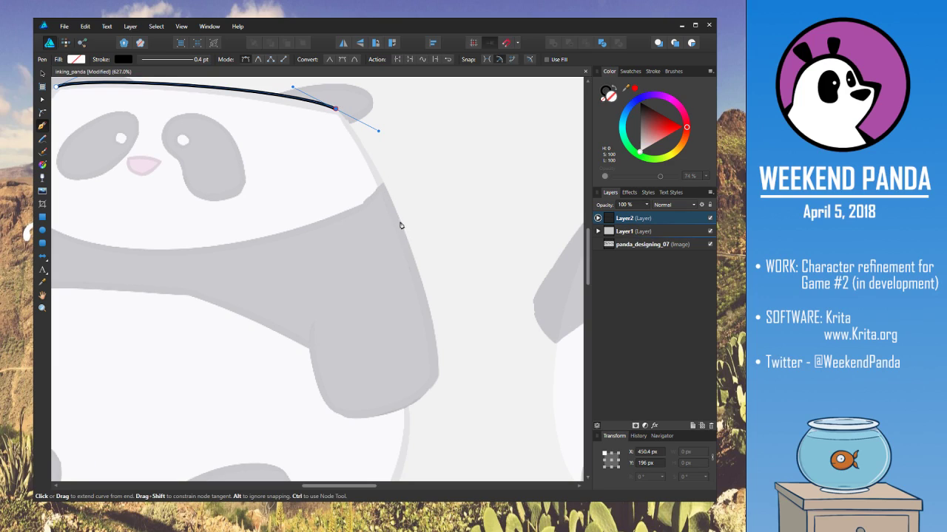
{"action": "left_click_drag", "start_coordinate": [403, 230], "coordinate": [416, 267]}
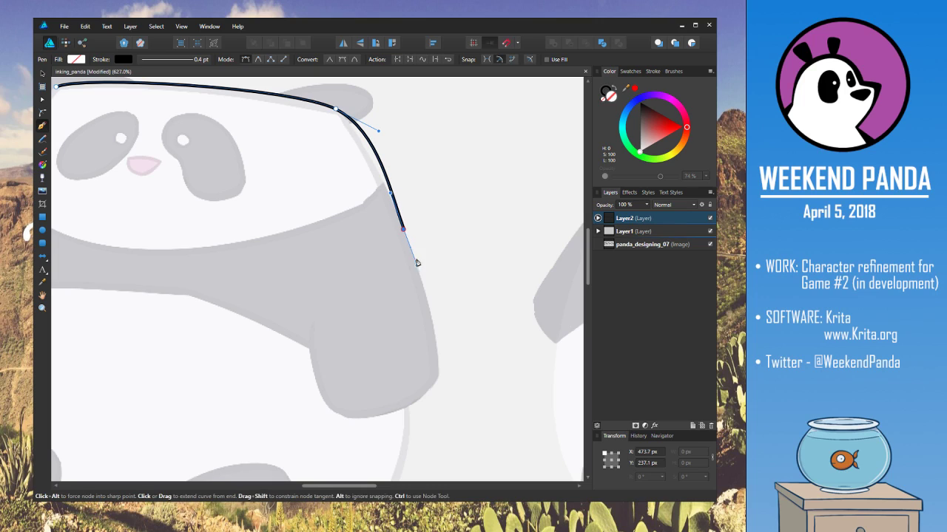
{"action": "left_click_drag", "start_coordinate": [377, 131], "coordinate": [354, 118]}
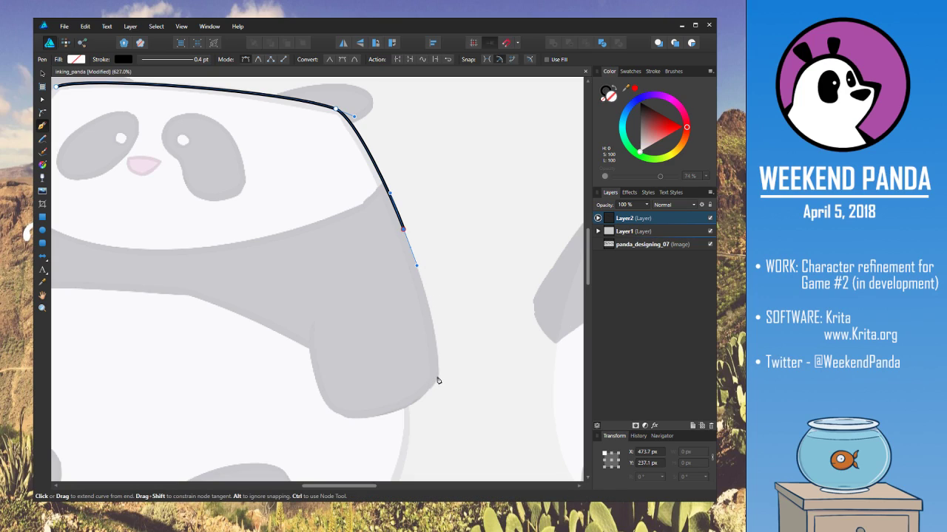
{"action": "left_click_drag", "start_coordinate": [437, 376], "coordinate": [434, 391]}
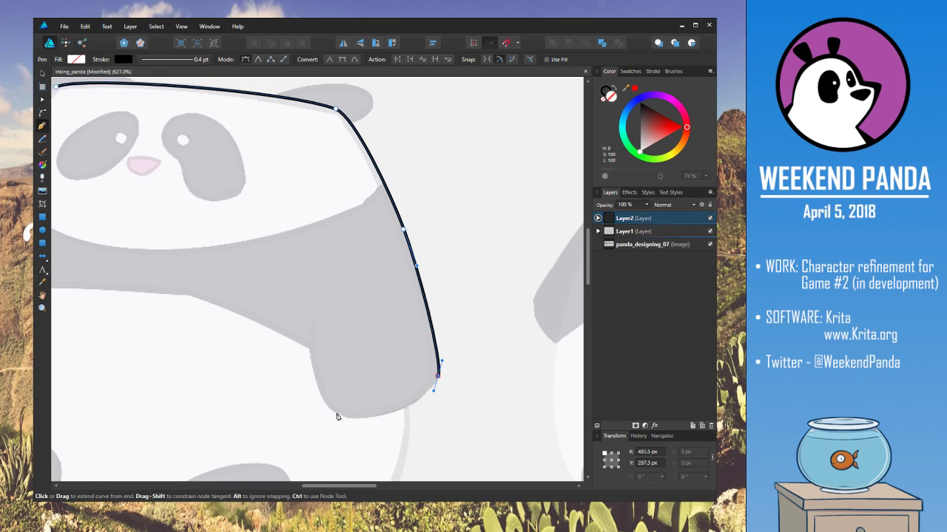
{"action": "left_click_drag", "start_coordinate": [386, 415], "coordinate": [366, 422]}
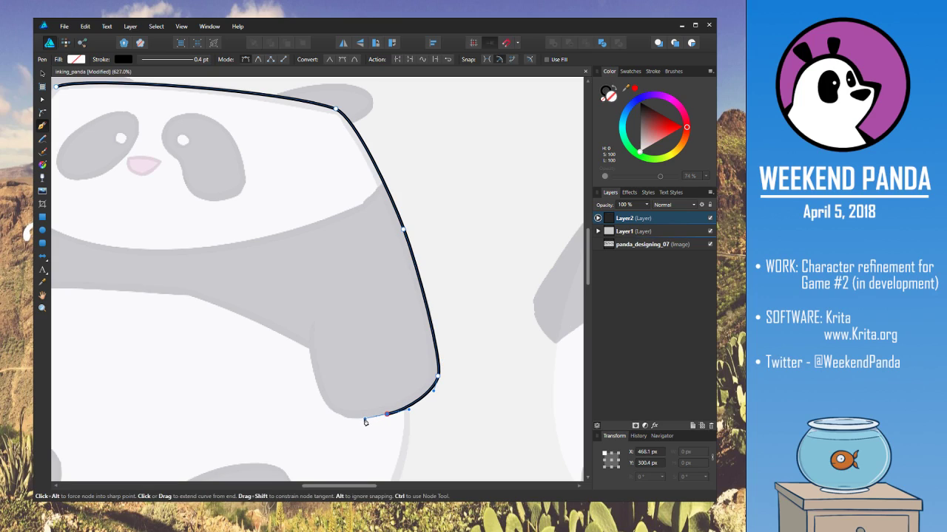
{"action": "left_click_drag", "start_coordinate": [335, 413], "coordinate": [323, 406]}
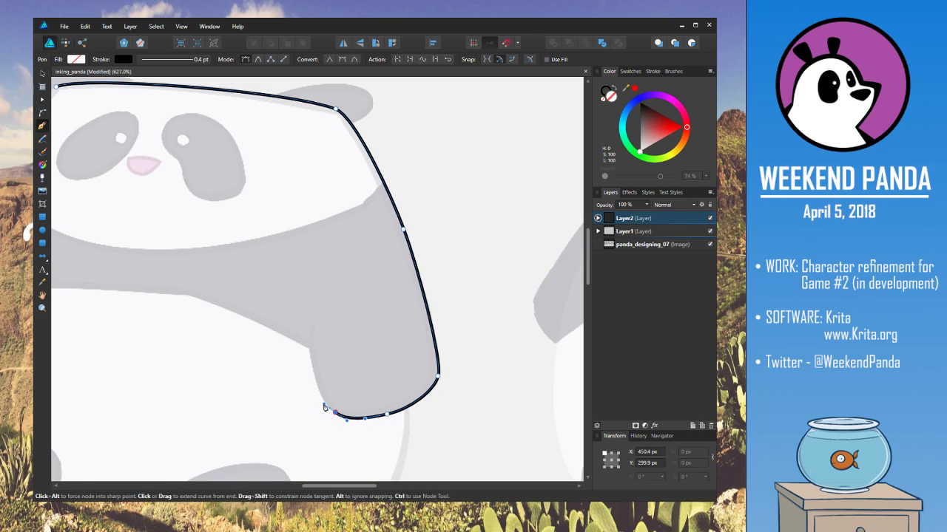
{"action": "left_click", "coordinate": [313, 367]}
{"action": "key", "text": "ctrl+z"}
{"action": "key", "text": "ctrl+z"}
{"action": "key", "text": "ctrl+z"}
{"action": "key", "text": "ctrl+z"}
{"action": "key", "text": "ctrl+z"}
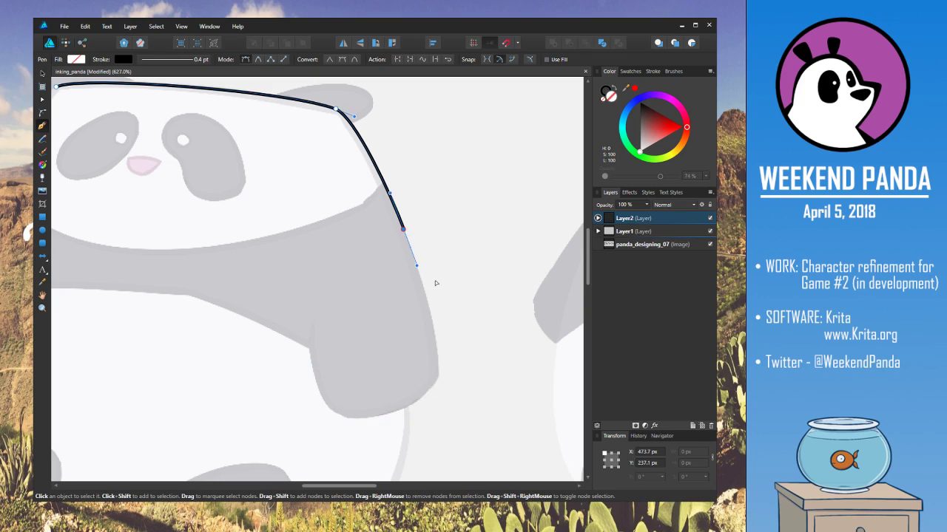
{"action": "key", "text": "ctrl+z"}
Extend the head curve with two smooth nodes down the side of panda 2's body, behind the larger arm, to the lower belly corner
{"action": "key", "text": "space"}
{"action": "left_click_drag", "start_coordinate": [403, 343], "coordinate": [401, 235]}
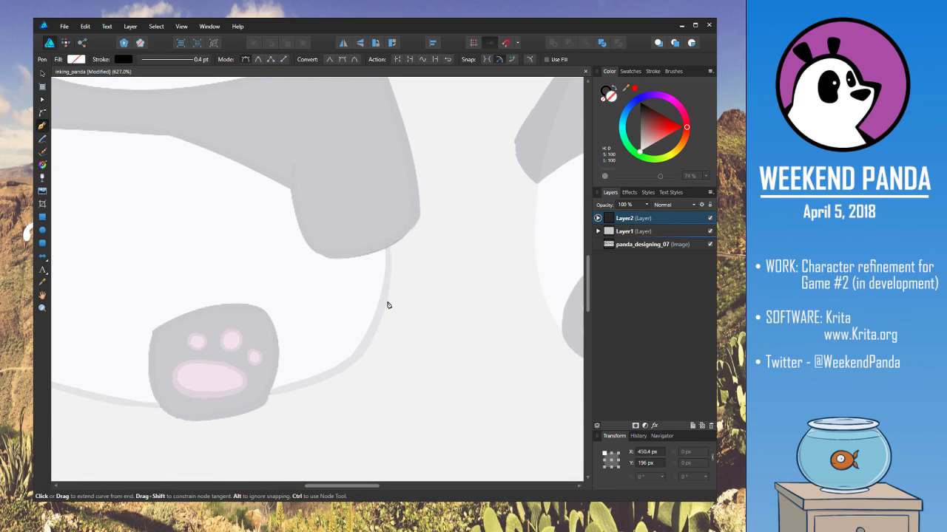
{"action": "left_click_drag", "start_coordinate": [401, 196], "coordinate": [419, 328]}
{"action": "scroll", "coordinate": [416, 329], "scroll_direction": "down", "scroll_amount": 1}
{"action": "left_click_drag", "start_coordinate": [429, 264], "coordinate": [408, 143]}
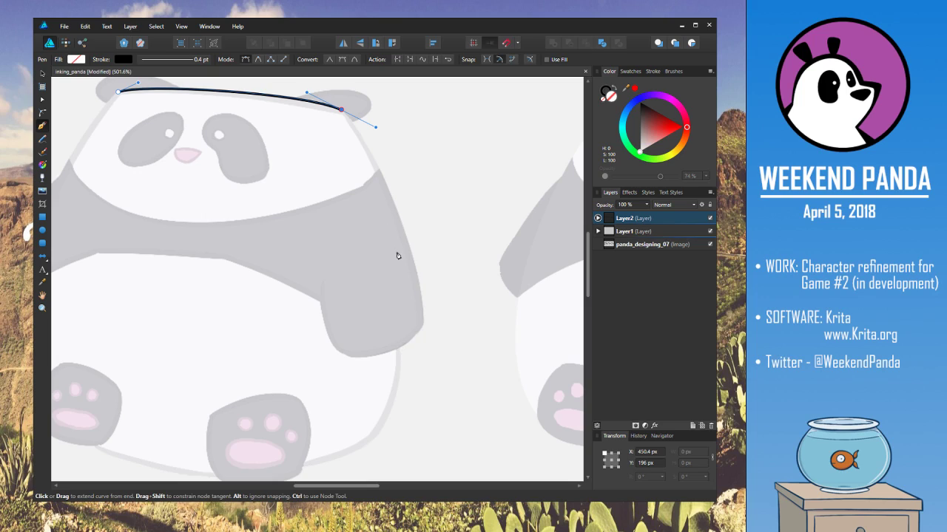
{"action": "left_click_drag", "start_coordinate": [400, 288], "coordinate": [403, 342]}
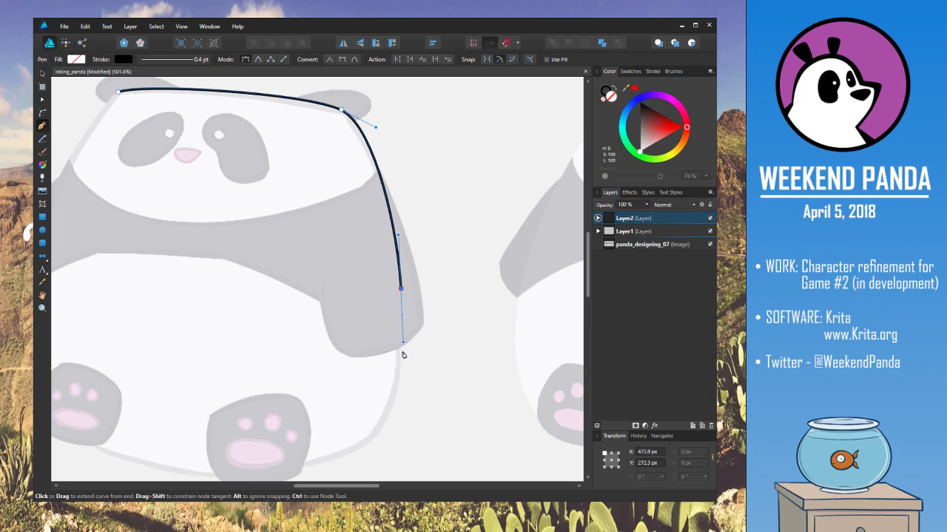
{"action": "left_click_drag", "start_coordinate": [380, 437], "coordinate": [454, 313]}
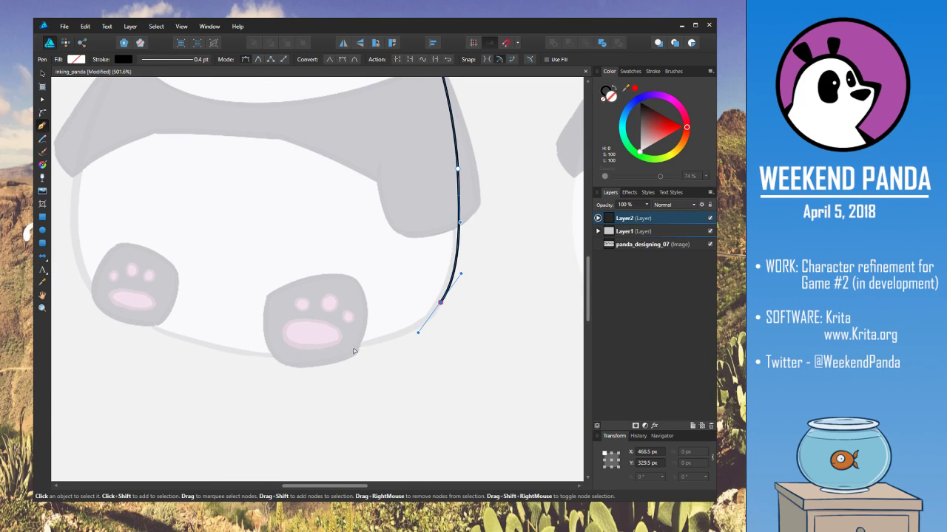
Continue the outline under panda 2's belly with two smooth nodes and adjust the handles so the curve follows the reference edge
{"action": "left_click_drag", "start_coordinate": [353, 352], "coordinate": [283, 372]}
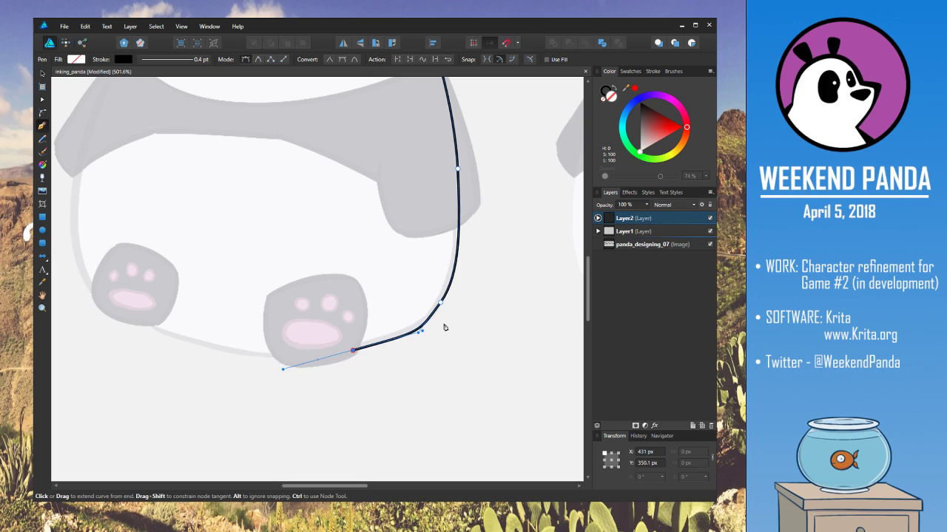
{"action": "mouse_move", "coordinate": [419, 333]}
{"action": "left_mouse_down"}
{"action": "mouse_move", "coordinate": [411, 334]}
{"action": "mouse_move", "coordinate": [428, 327]}
{"action": "left_mouse_up"}
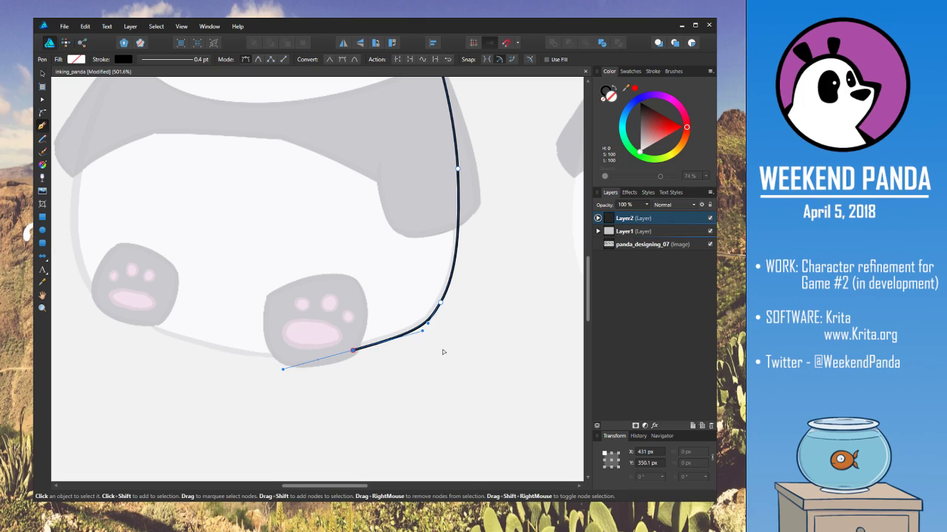
{"action": "left_click_drag", "start_coordinate": [422, 333], "coordinate": [414, 337]}
{"action": "left_click_drag", "start_coordinate": [212, 349], "coordinate": [166, 340]}
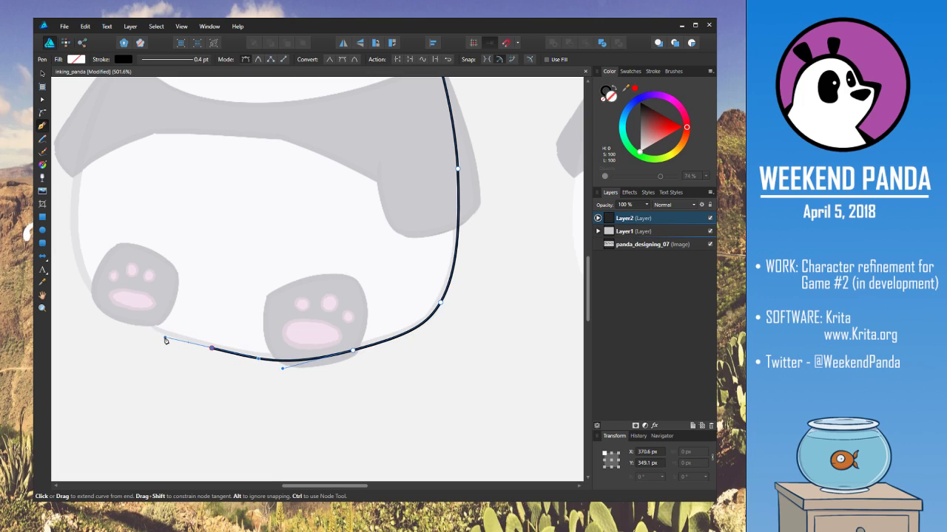
{"action": "left_click_drag", "start_coordinate": [284, 369], "coordinate": [298, 362]}
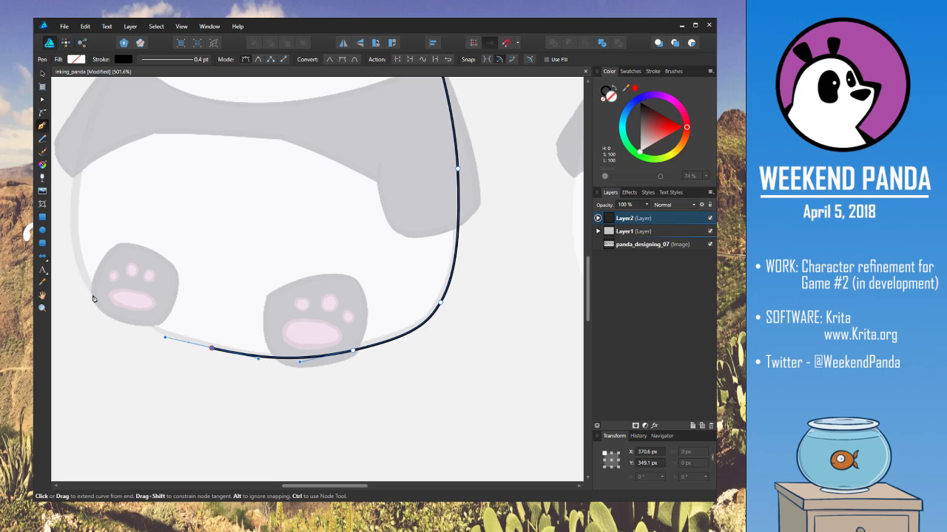
Carry the outline around the smaller visible foot and up the body's far side to just below the arm with two smooth nodes
{"action": "left_click_drag", "start_coordinate": [93, 297], "coordinate": [74, 273]}
{"action": "key", "text": "space"}
{"action": "left_click_drag", "start_coordinate": [138, 244], "coordinate": [224, 393]}
{"action": "left_click_drag", "start_coordinate": [181, 355], "coordinate": [187, 317]}
{"action": "left_click_drag", "start_coordinate": [237, 298], "coordinate": [185, 394]}
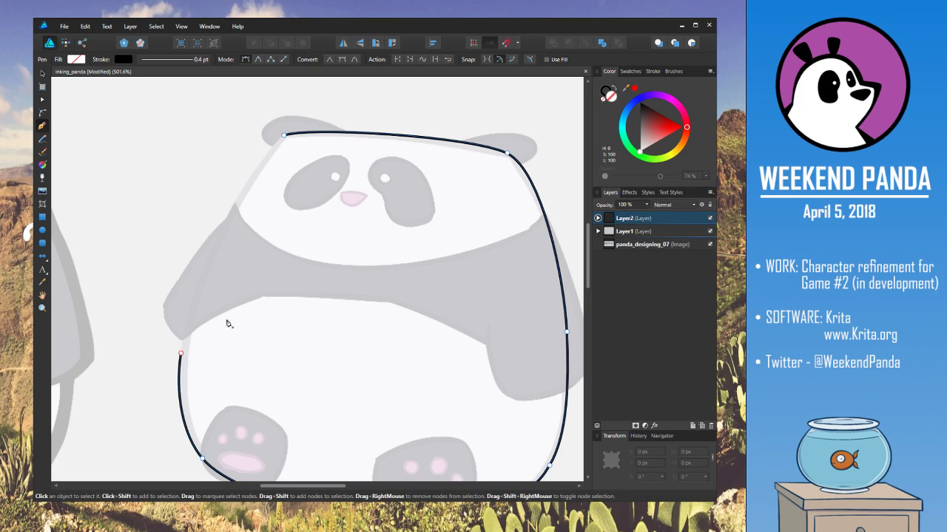
{"action": "left_click_drag", "start_coordinate": [233, 332], "coordinate": [200, 424]}
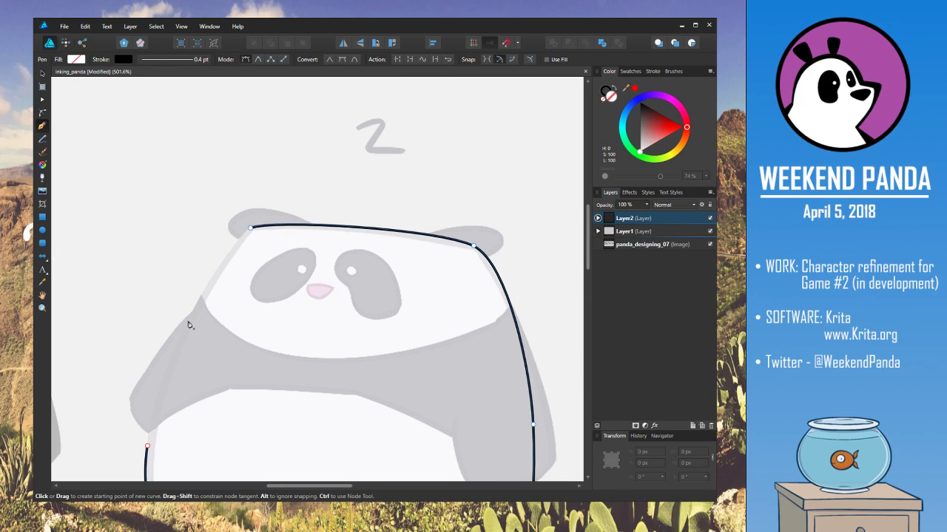
Resume the curve from its open end node, trace past the shoulder and close the outline at the head's starting node
{"action": "left_click_drag", "start_coordinate": [186, 322], "coordinate": [189, 314]}
{"action": "key", "text": "ctrl+z"}
{"action": "left_click", "coordinate": [149, 447], "text": "ctrl"}
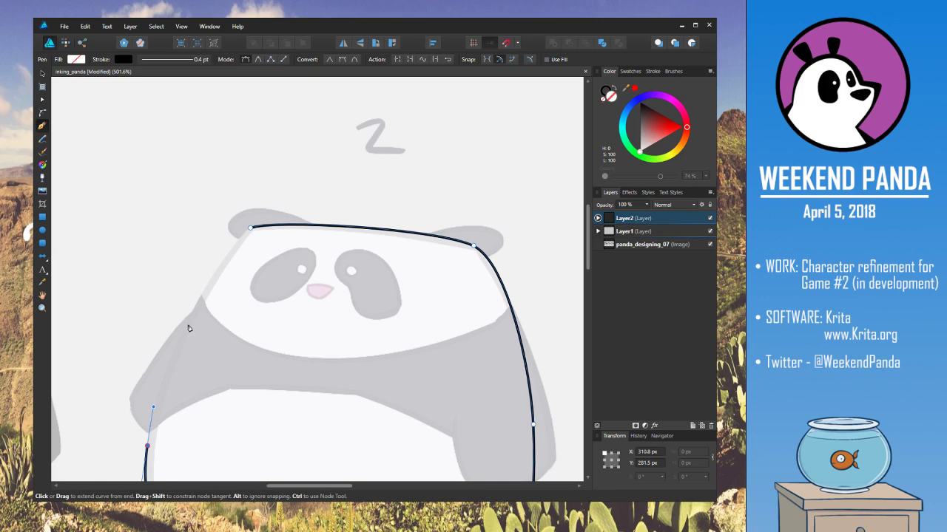
{"action": "left_click_drag", "start_coordinate": [185, 327], "coordinate": [198, 300]}
{"action": "mouse_move", "coordinate": [250, 231]}
{"action": "left_mouse_down"}
{"action": "mouse_move", "coordinate": [264, 222]}
{"action": "mouse_move", "coordinate": [241, 217]}
{"action": "left_mouse_up"}
Choose the Move tool and deselect the closed body outline
{"action": "left_click", "coordinate": [43, 74]}
{"action": "left_click", "coordinate": [93, 146]}
{"action": "scroll", "coordinate": [241, 217], "scroll_direction": "down", "scroll_amount": 4}
{"action": "left_click_drag", "start_coordinate": [297, 256], "coordinate": [261, 241]}
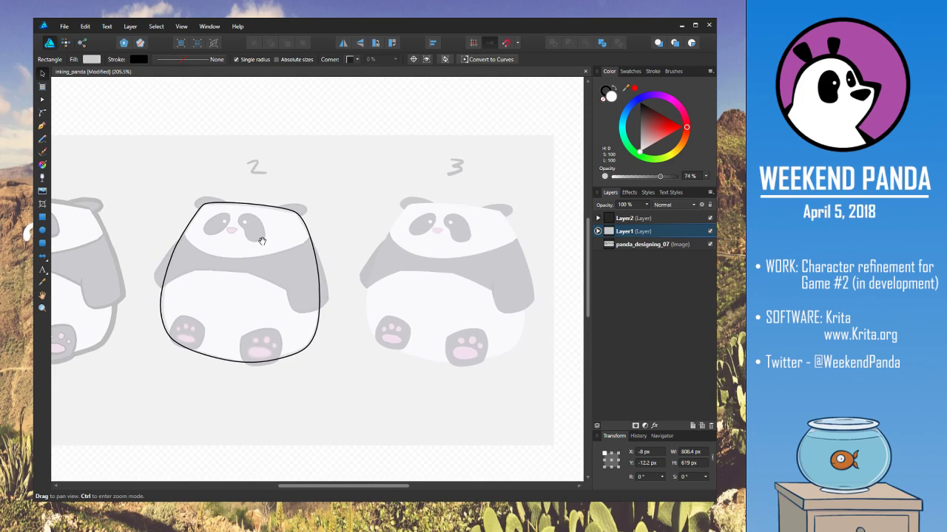
Fill panda 2's closed body outline with mid grey at lightness 60, and deselect it
{"action": "left_click", "coordinate": [315, 337]}
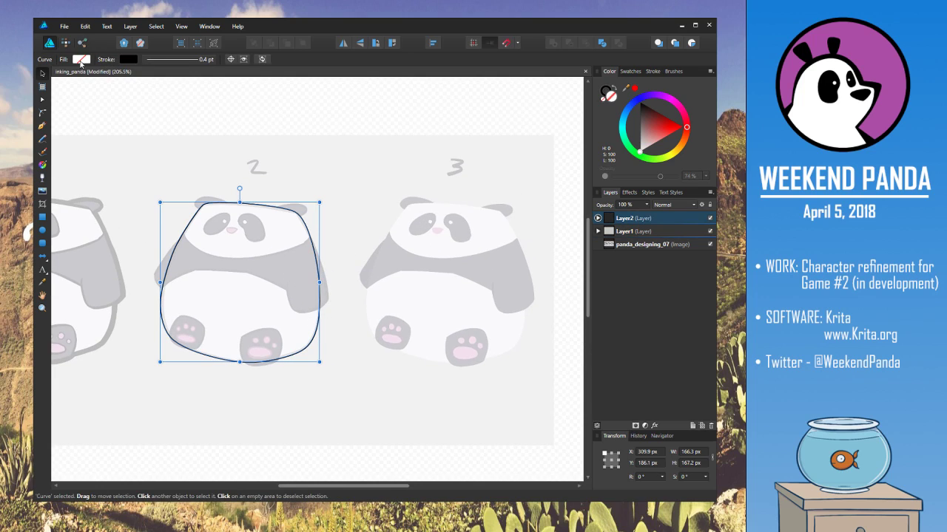
{"action": "left_click", "coordinate": [78, 61]}
{"action": "left_click", "coordinate": [90, 113]}
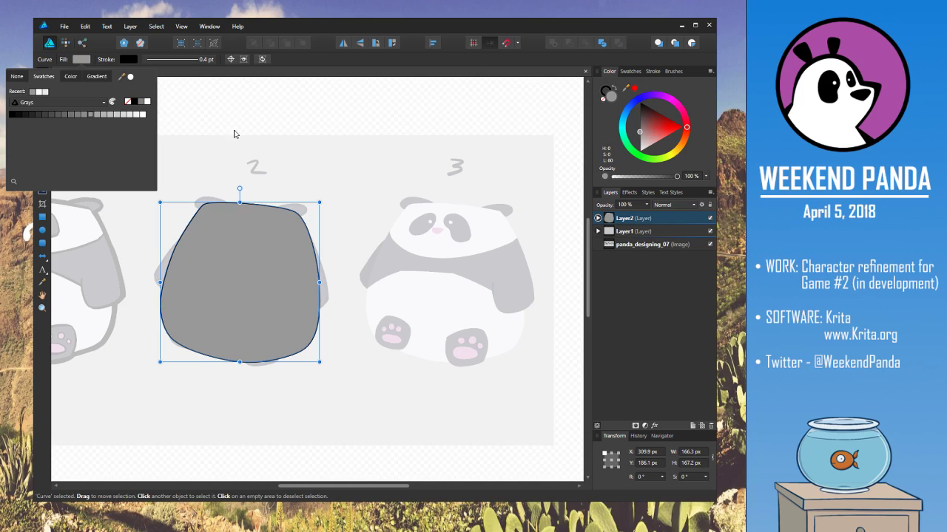
{"action": "left_click", "coordinate": [270, 131]}
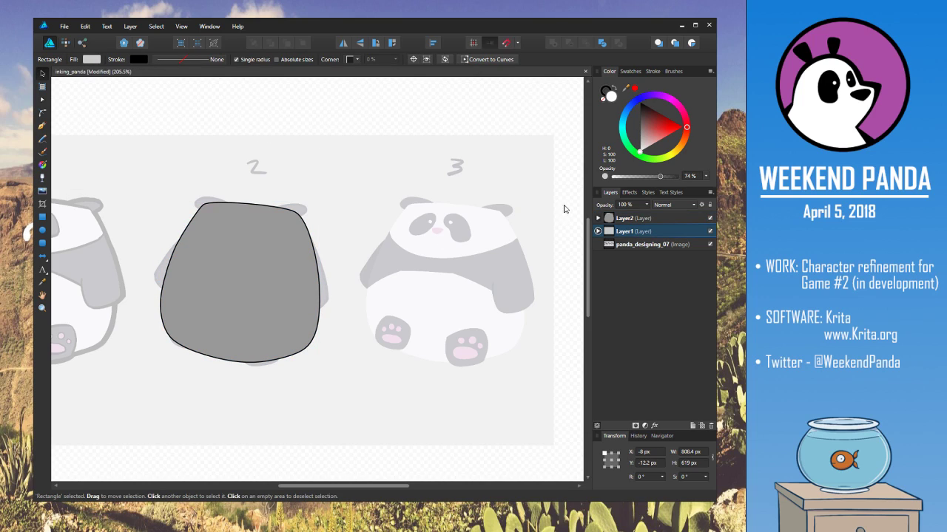
Toggle Layer1 and the panda_designing_07 image off and back on to inspect the filled body shape on its own
{"action": "left_click", "coordinate": [710, 232]}
{"action": "left_click", "coordinate": [710, 232]}
{"action": "left_click", "coordinate": [710, 244]}
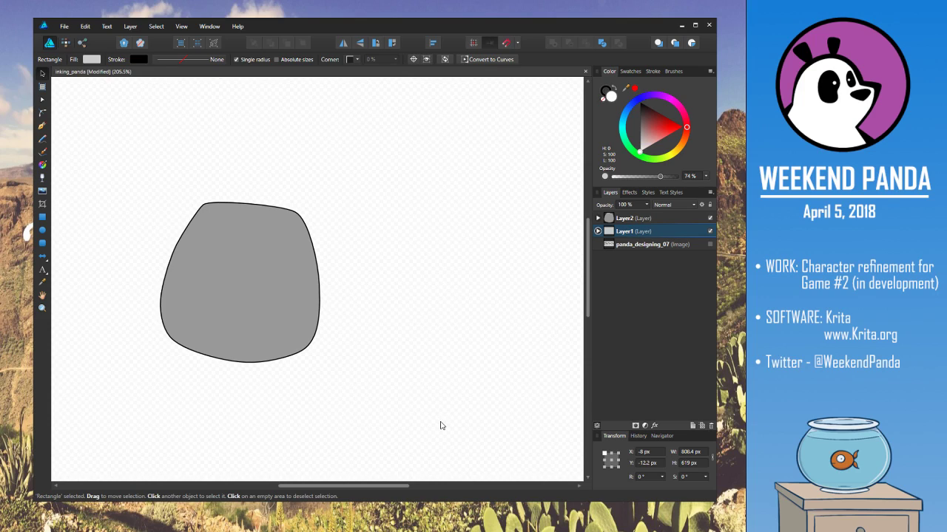
{"action": "left_click", "coordinate": [709, 244]}
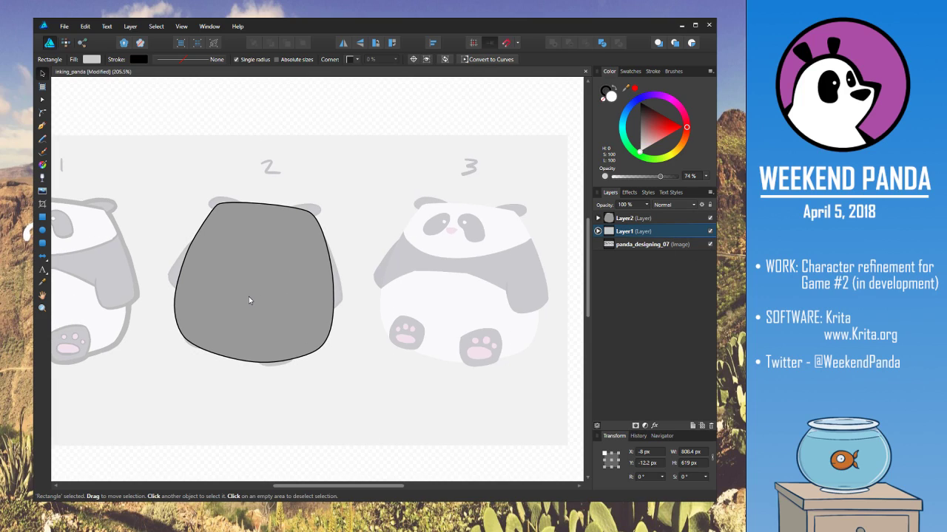
Set the body outline's fill to none so the reference panda shows through, and deselect it
{"action": "scroll", "coordinate": [248, 296], "scroll_direction": "up", "scroll_amount": 2}
{"action": "left_click", "coordinate": [249, 296]}
{"action": "left_click", "coordinate": [79, 59]}
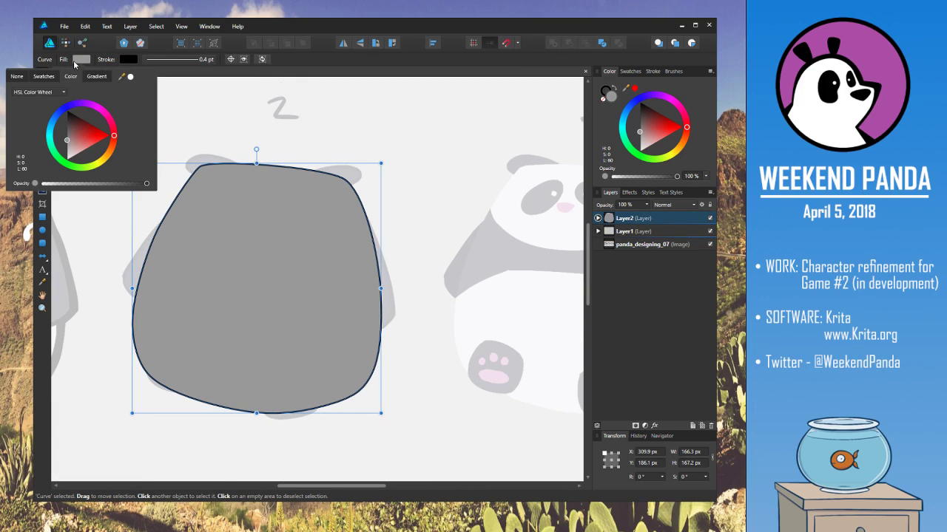
{"action": "left_click", "coordinate": [17, 76]}
{"action": "left_click", "coordinate": [321, 116]}
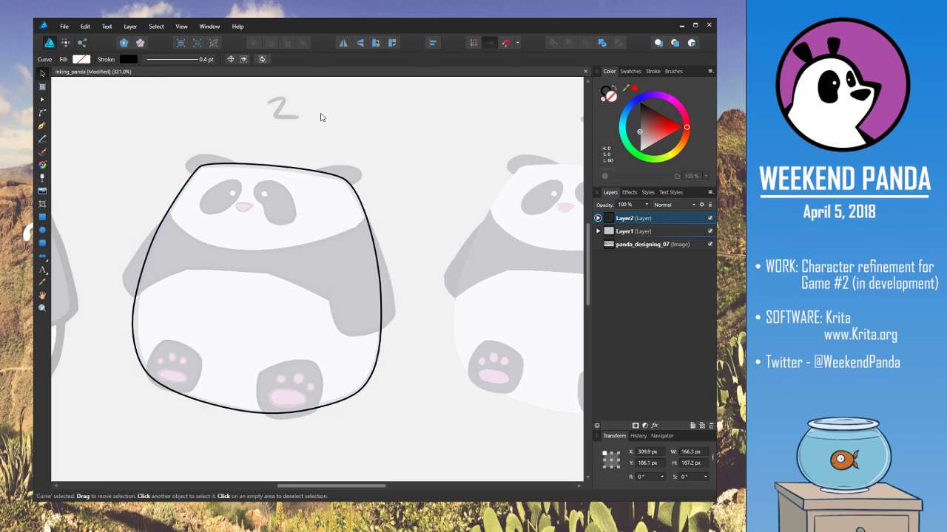
{"action": "left_click", "coordinate": [321, 117]}
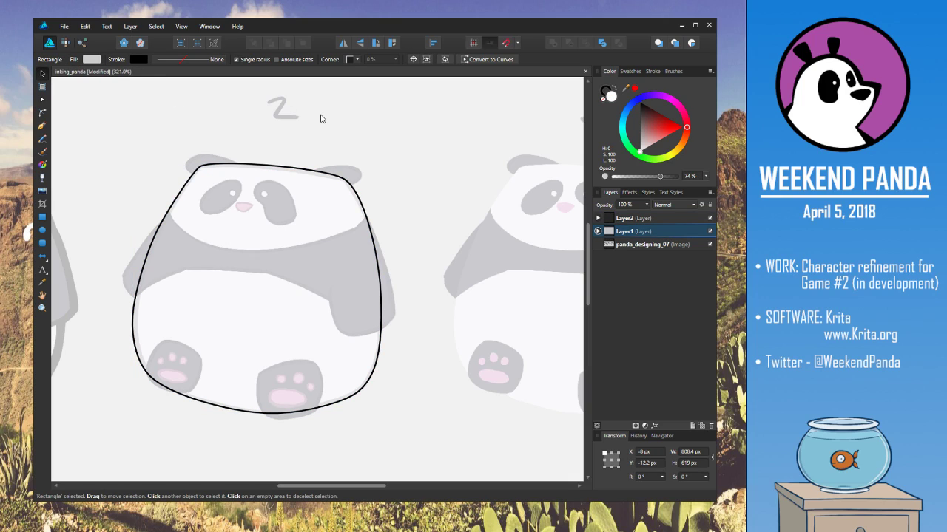
Set the body curve's stroke to none and fill it with white, and deselect it
{"action": "left_click", "coordinate": [263, 169]}
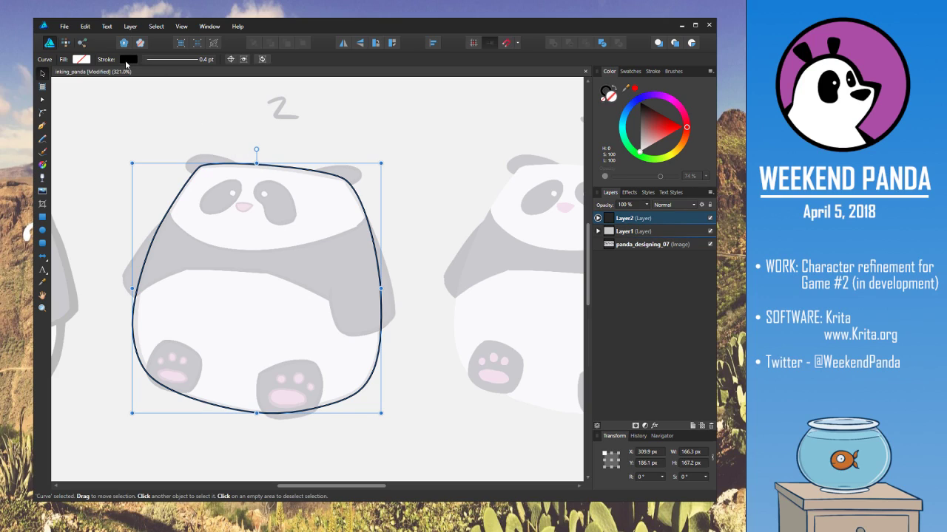
{"action": "left_click", "coordinate": [126, 61]}
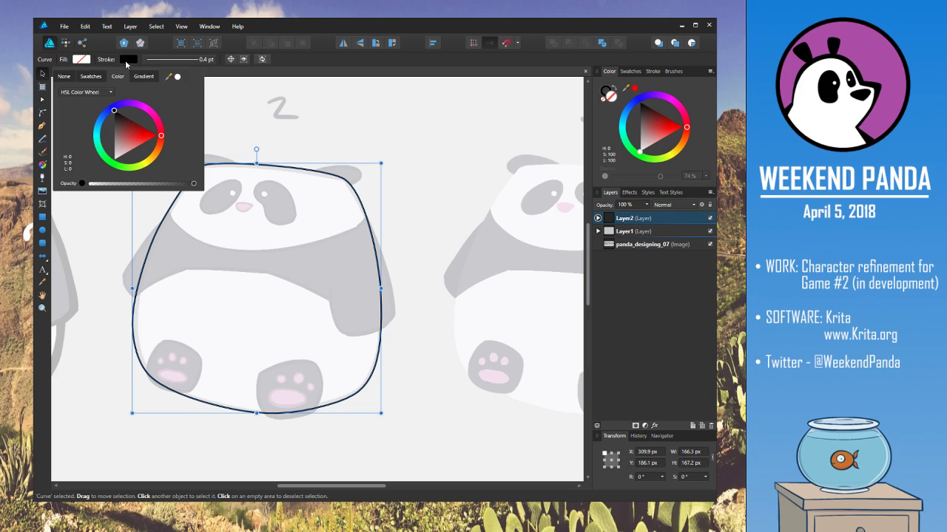
{"action": "left_click", "coordinate": [65, 76]}
{"action": "left_click", "coordinate": [79, 60]}
{"action": "left_click", "coordinate": [80, 59]}
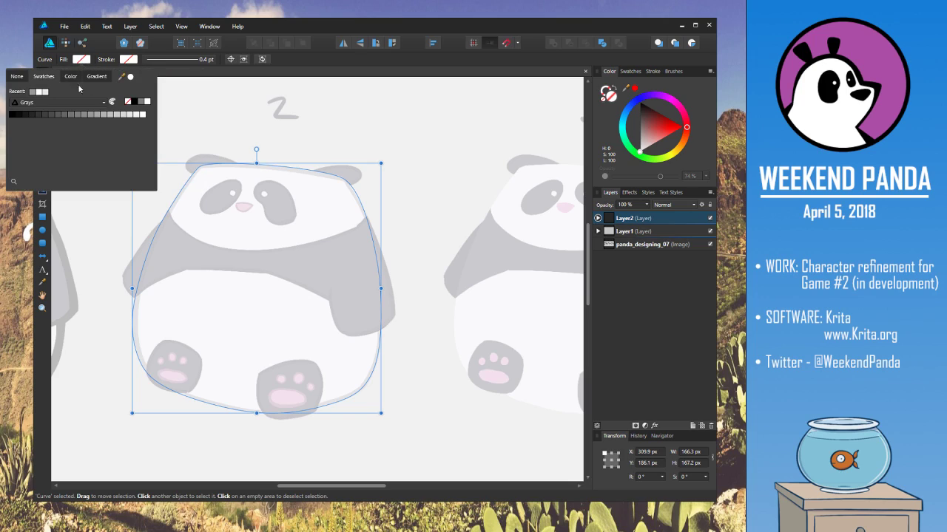
{"action": "left_click", "coordinate": [39, 93]}
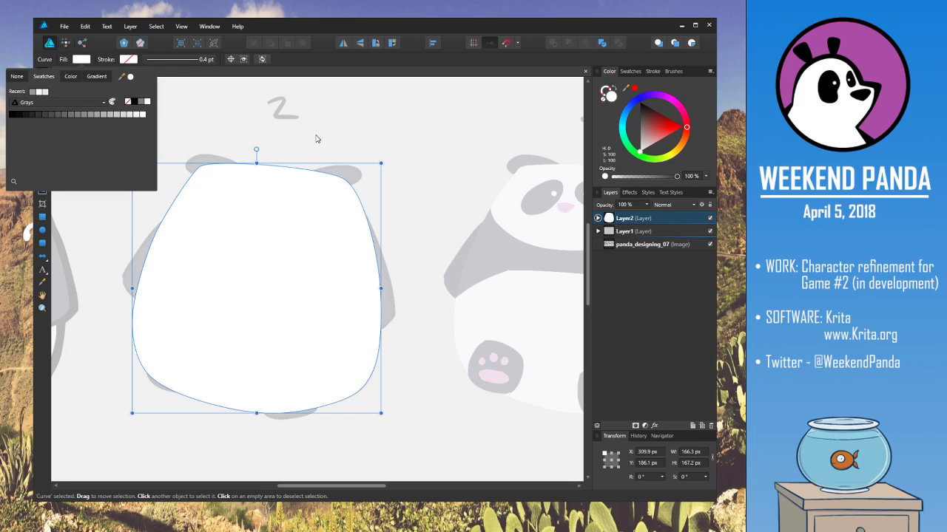
{"action": "left_click", "coordinate": [318, 139]}
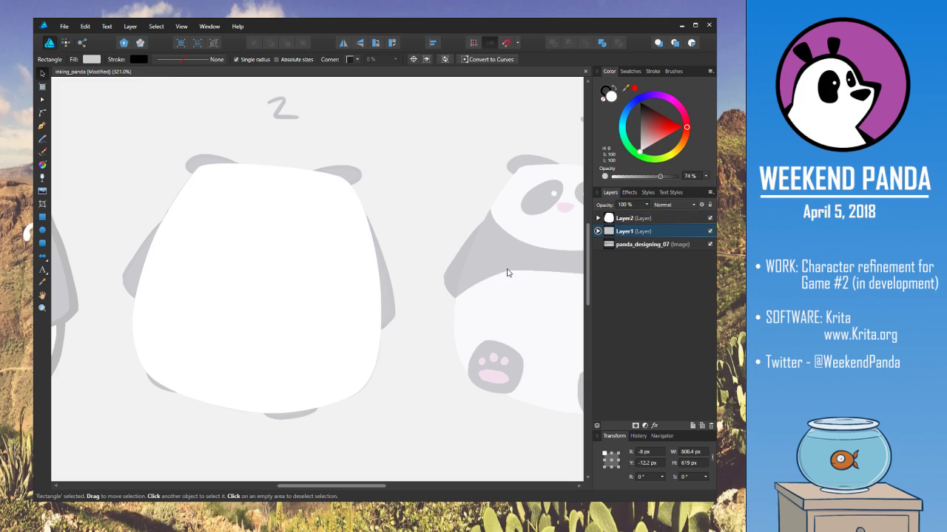
Set the covering rectangle's fill to none and try a solid line stroke on it, adjusting the stroke width
{"action": "left_click", "coordinate": [92, 59]}
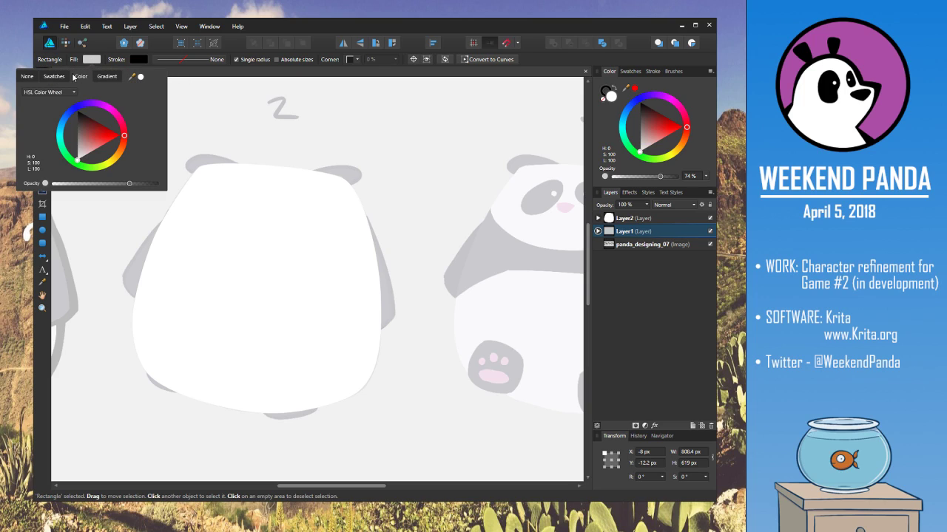
{"action": "left_click", "coordinate": [26, 76]}
{"action": "left_click", "coordinate": [131, 60]}
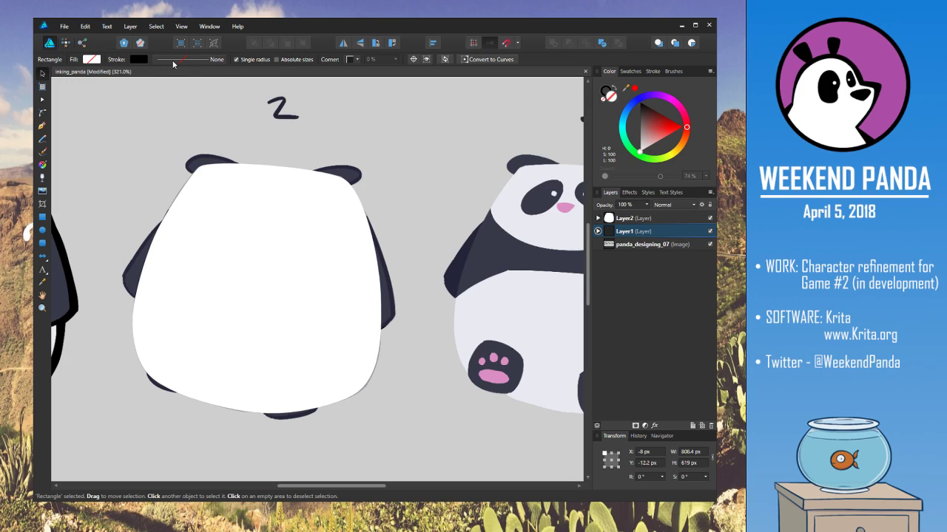
{"action": "left_click", "coordinate": [182, 63]}
{"action": "left_click", "coordinate": [146, 79]}
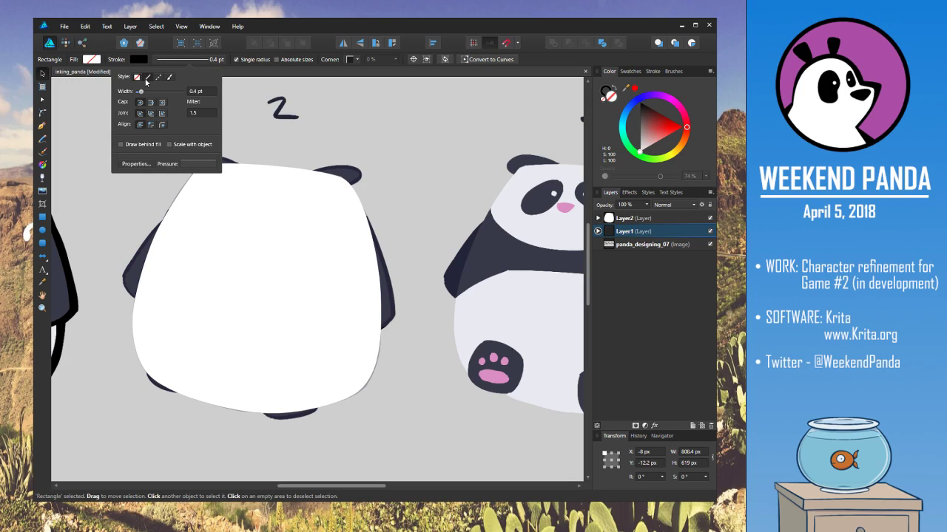
{"action": "left_click_drag", "start_coordinate": [143, 95], "coordinate": [147, 95]}
Select the body curve on Layer2, set its fill to none and give it a black stroke
{"action": "left_click", "coordinate": [650, 221]}
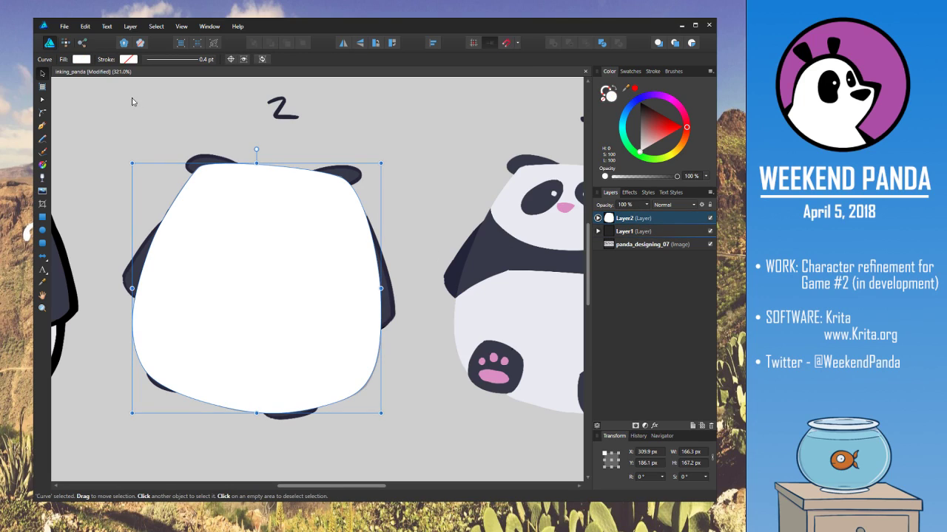
{"action": "left_click", "coordinate": [82, 59]}
{"action": "left_click", "coordinate": [17, 76]}
{"action": "left_click", "coordinate": [128, 59]}
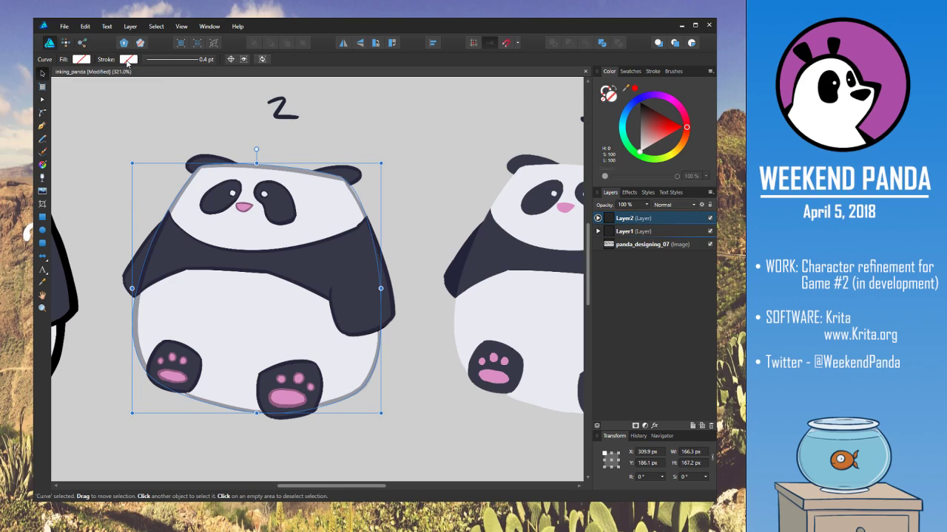
{"action": "left_click", "coordinate": [181, 104]}
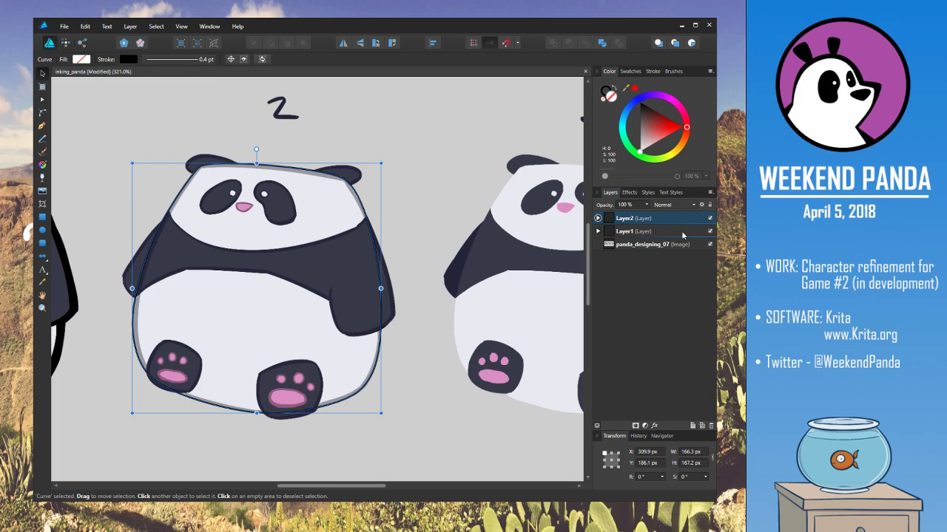
Try light fill swatches on the panda_designing_07 reference image
{"action": "left_click", "coordinate": [660, 244]}
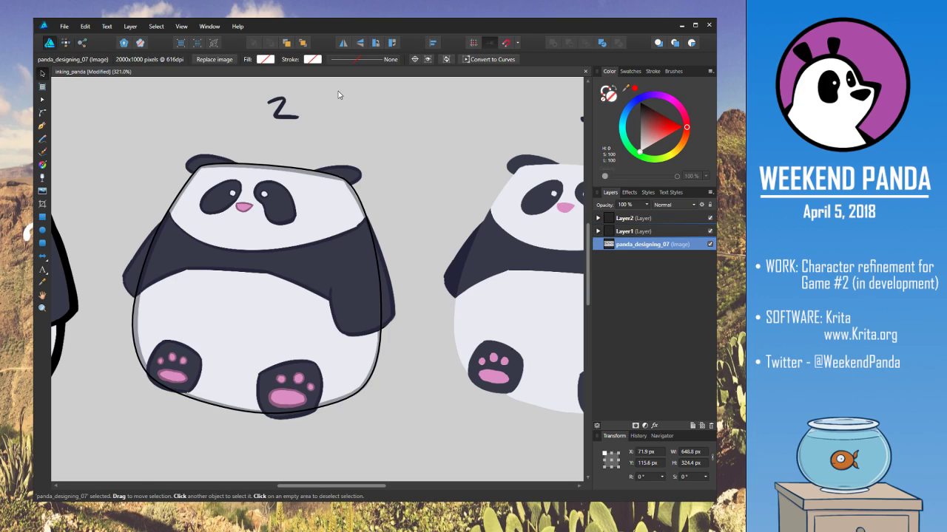
{"action": "left_click", "coordinate": [265, 60]}
{"action": "left_click", "coordinate": [229, 92]}
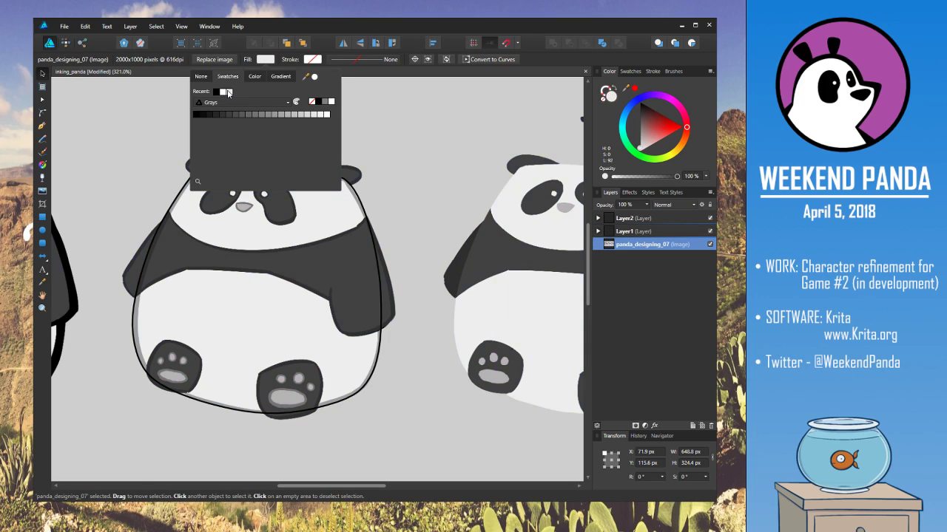
{"action": "left_click", "coordinate": [222, 91]}
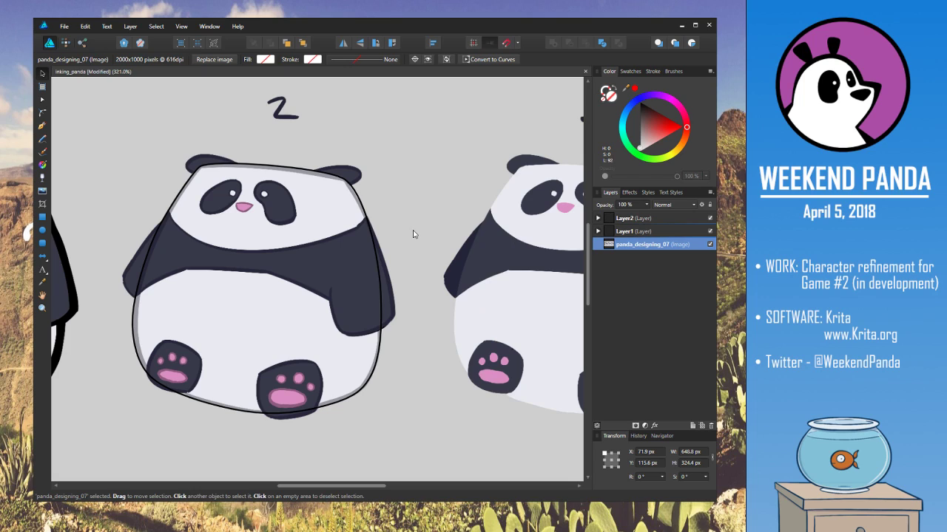
{"action": "scroll", "coordinate": [414, 234], "scroll_direction": "down", "scroll_amount": 4}
{"action": "scroll", "coordinate": [518, 247], "scroll_direction": "up", "scroll_amount": 3}
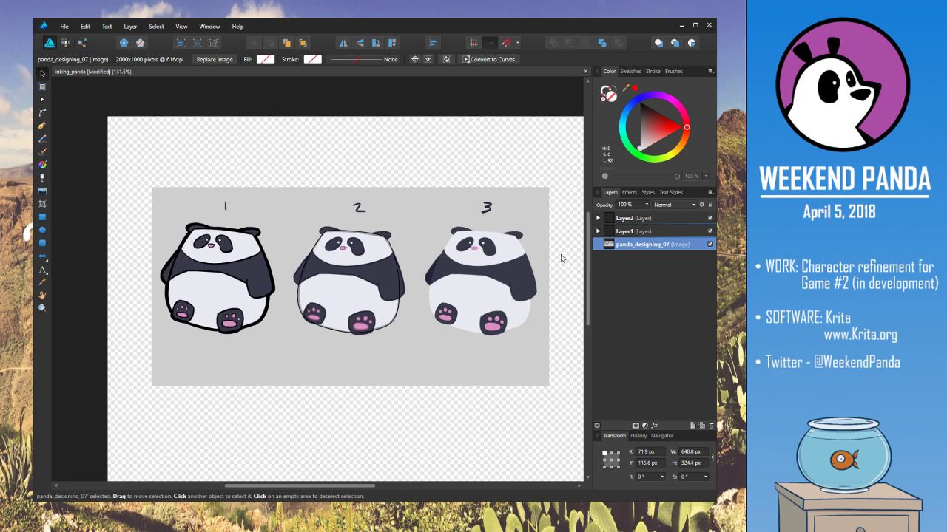
Fill the covering rectangle on Layer1 with white and lower the fill opacity to 60 %
{"action": "left_click", "coordinate": [530, 172]}
{"action": "left_click", "coordinate": [628, 234]}
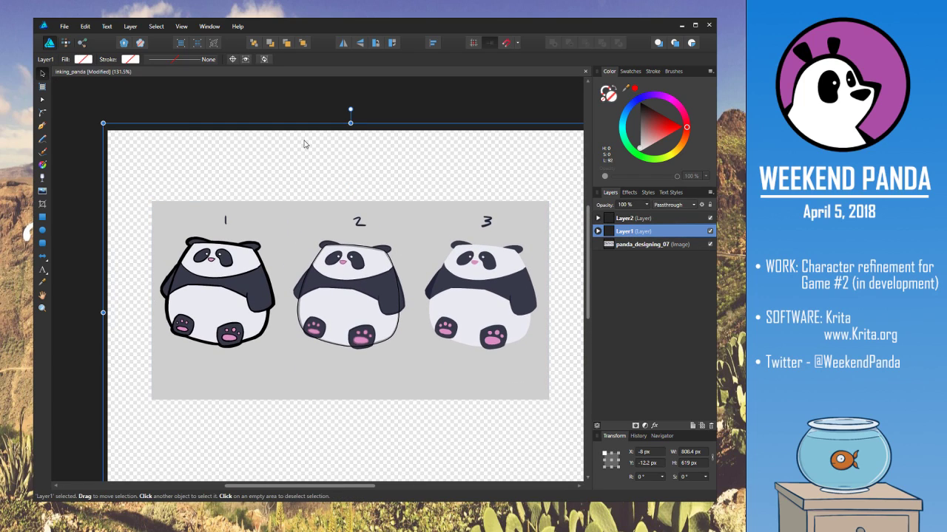
{"action": "left_click", "coordinate": [84, 59]}
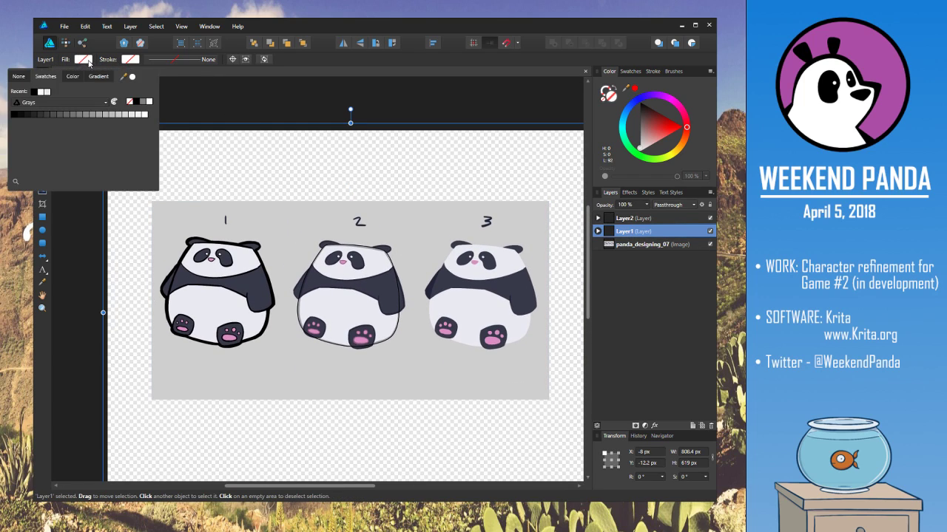
{"action": "left_click", "coordinate": [43, 92]}
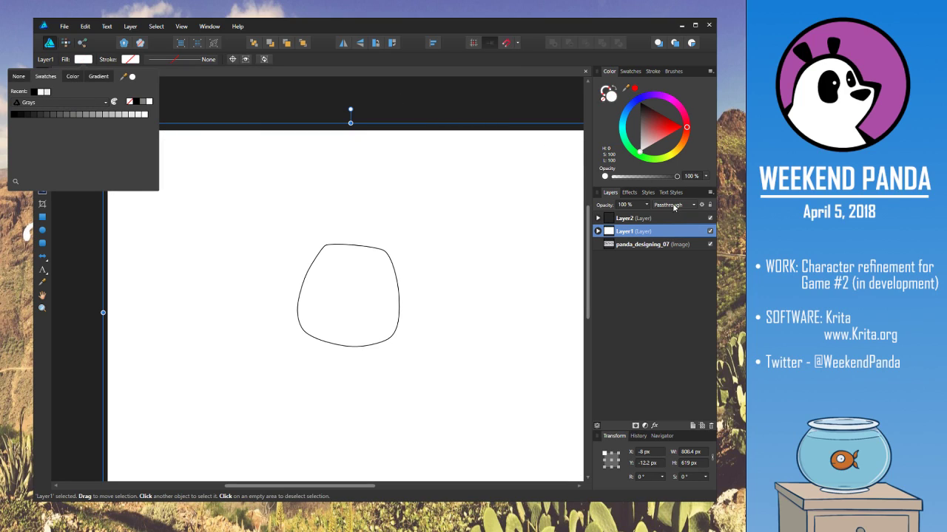
{"action": "left_click_drag", "start_coordinate": [649, 178], "coordinate": [650, 177]}
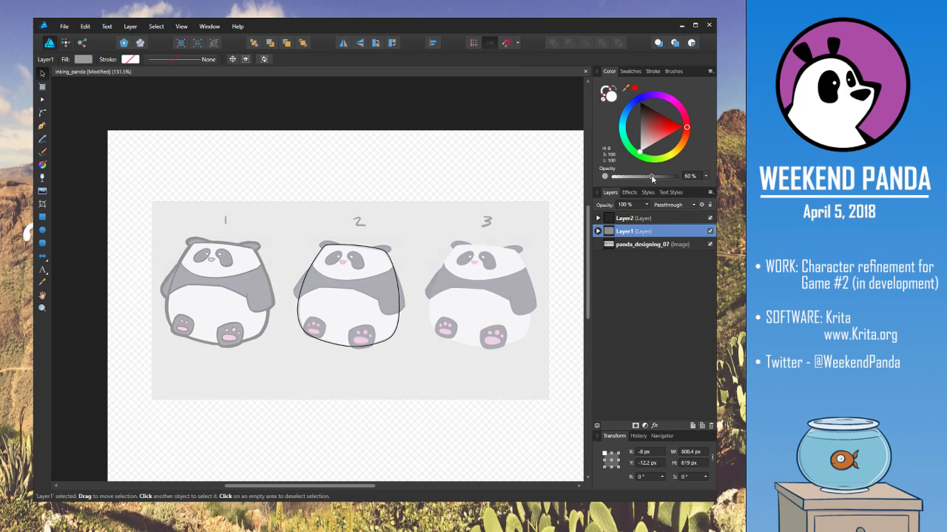
Select the covering rectangle over the second panda and set its fill opacity to 65 %
{"action": "scroll", "coordinate": [386, 258], "scroll_direction": "up", "scroll_amount": 1}
{"action": "scroll", "coordinate": [386, 259], "scroll_direction": "up", "scroll_amount": 4}
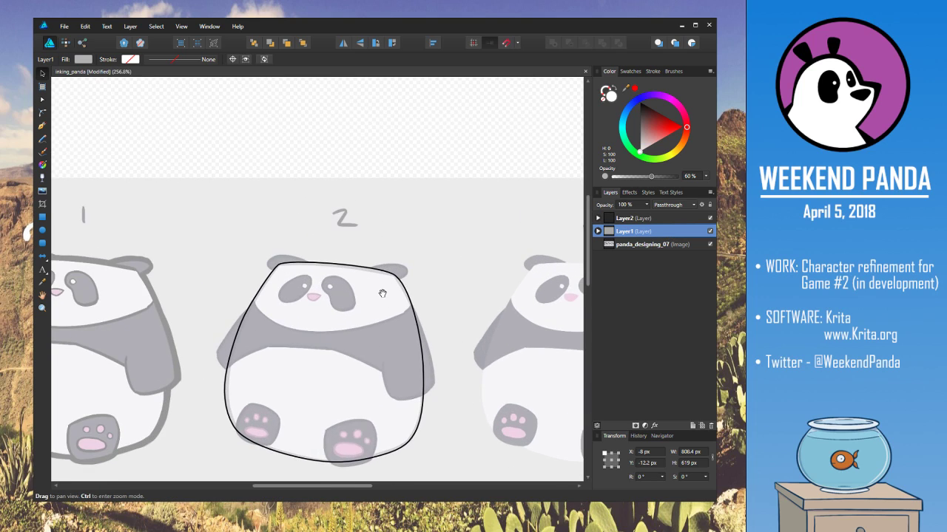
{"action": "left_click_drag", "start_coordinate": [347, 167], "coordinate": [334, 159]}
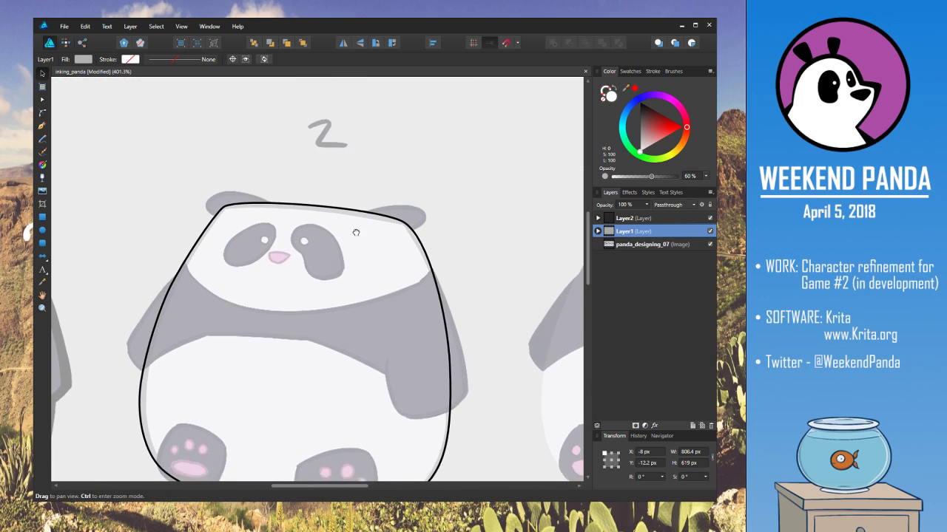
{"action": "left_click_drag", "start_coordinate": [355, 245], "coordinate": [352, 153]}
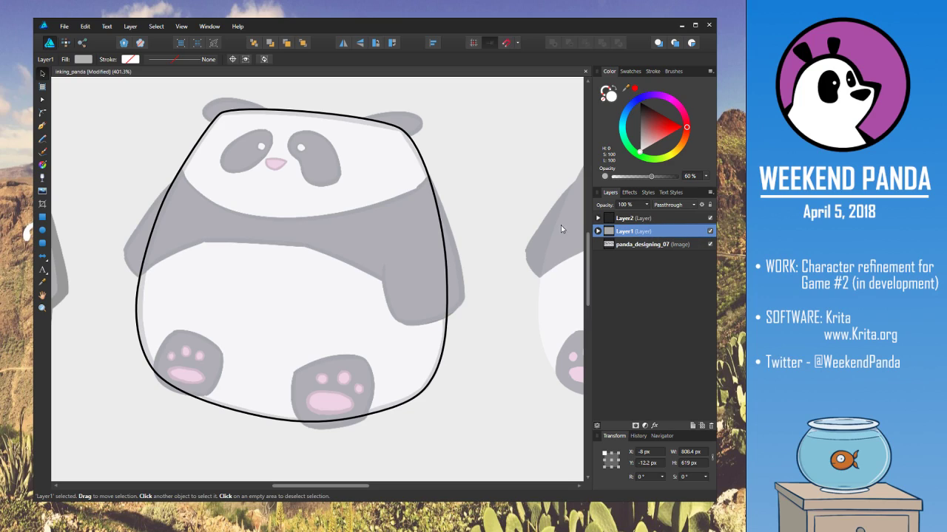
{"action": "left_click", "coordinate": [528, 126]}
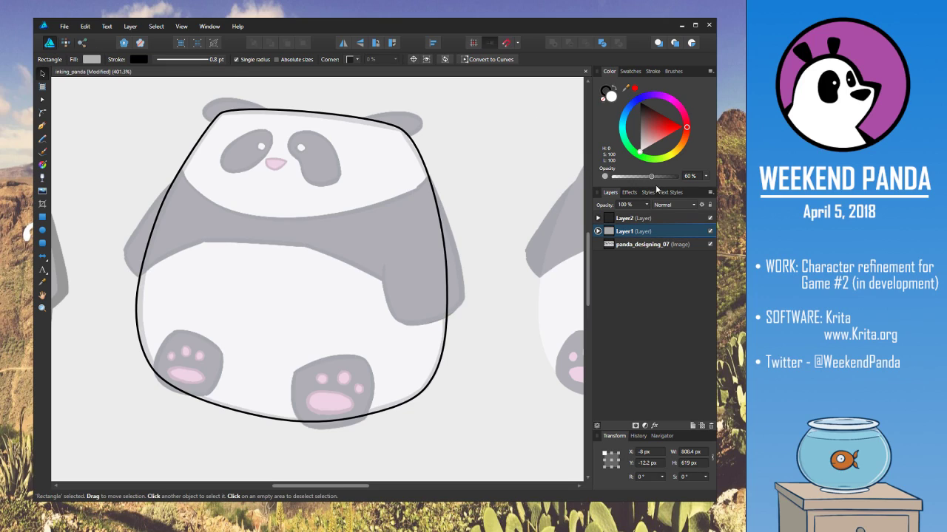
{"action": "left_click_drag", "start_coordinate": [651, 179], "coordinate": [655, 180]}
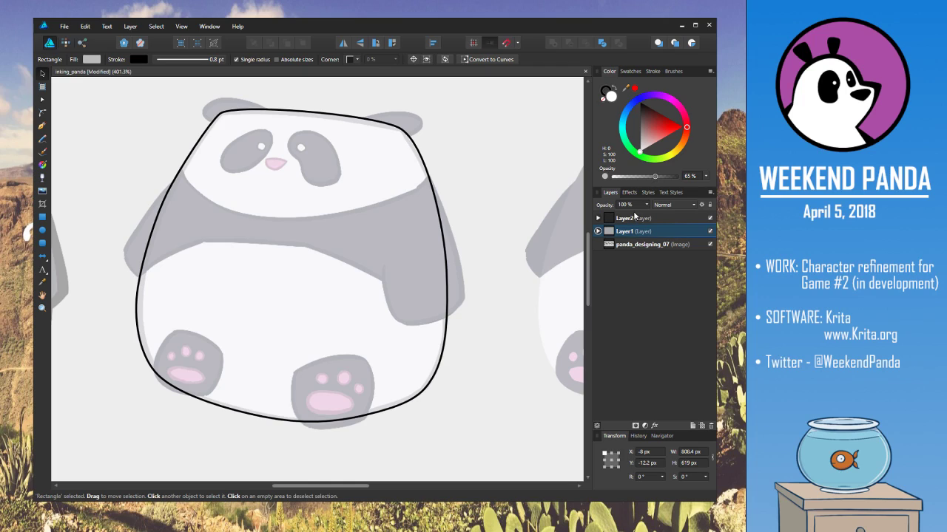
Lock the covering rectangle, the panda_designing_07 image and Layer1 against editing, and clear the selection
{"action": "left_click", "coordinate": [711, 205]}
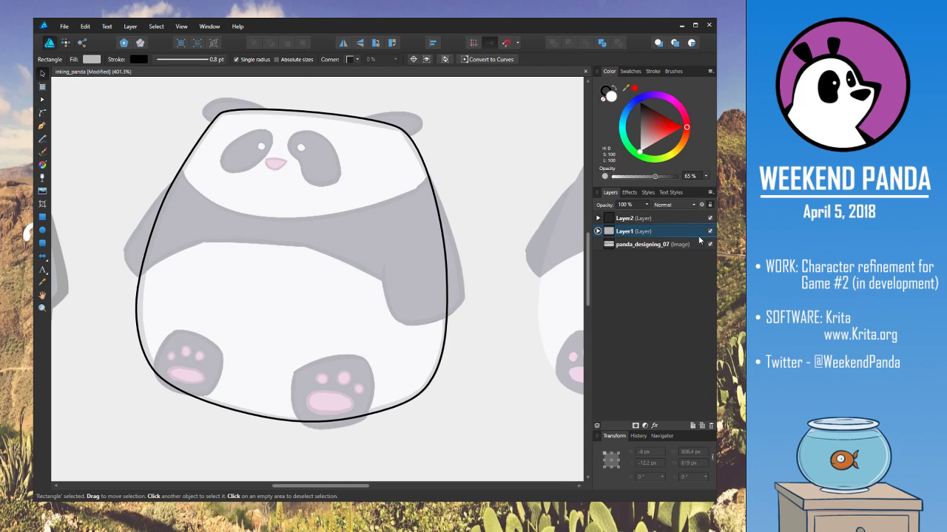
{"action": "left_click", "coordinate": [690, 245]}
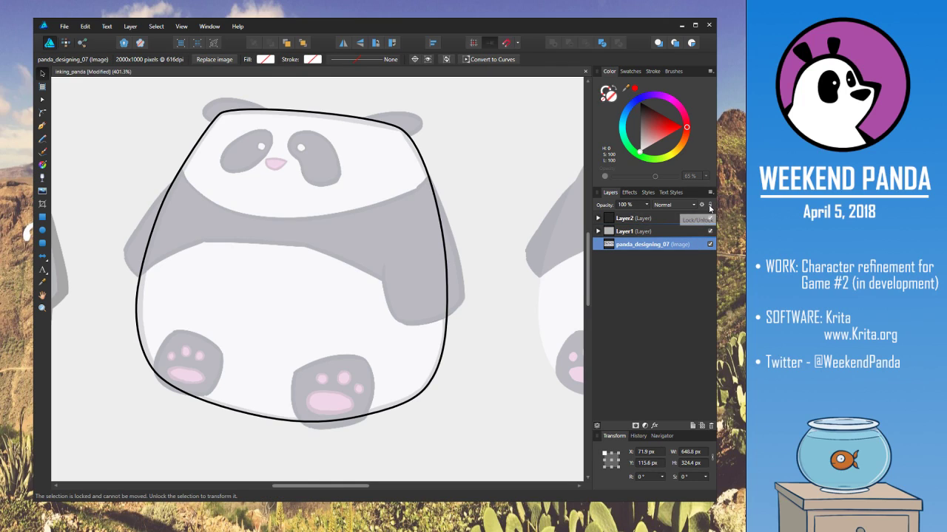
{"action": "left_click", "coordinate": [685, 233]}
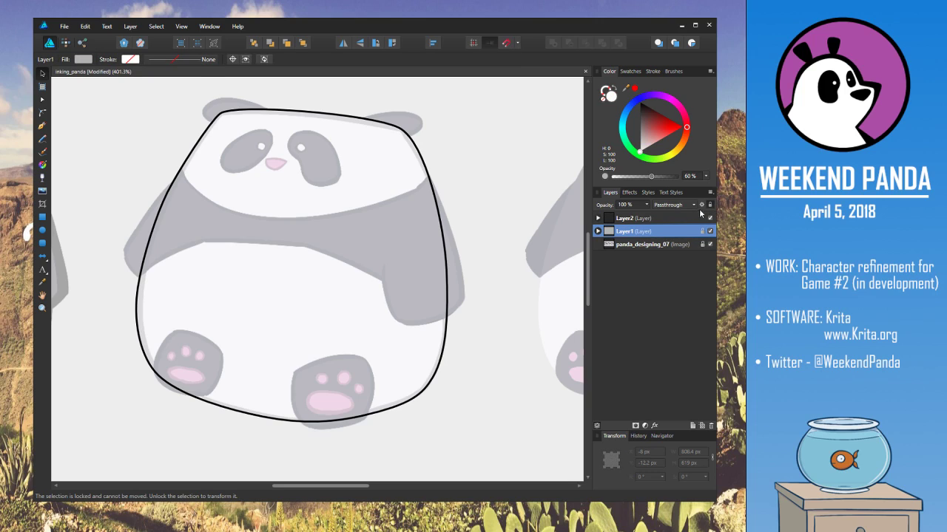
{"action": "left_click", "coordinate": [673, 221]}
{"action": "left_click", "coordinate": [410, 97]}
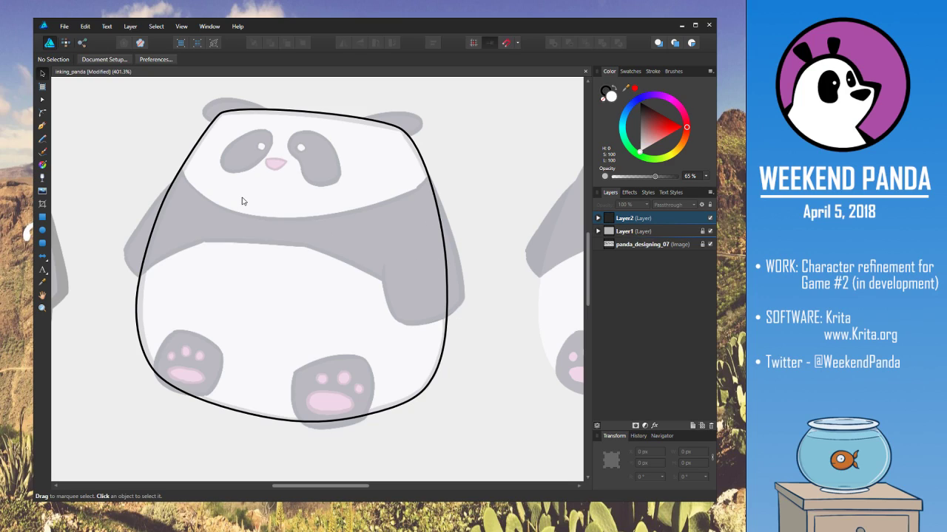
Start tracing the second panda's left-hand ear on Layer2 with the Pen tool and set the stroke width to 0.4 pt
{"action": "left_click", "coordinate": [657, 220]}
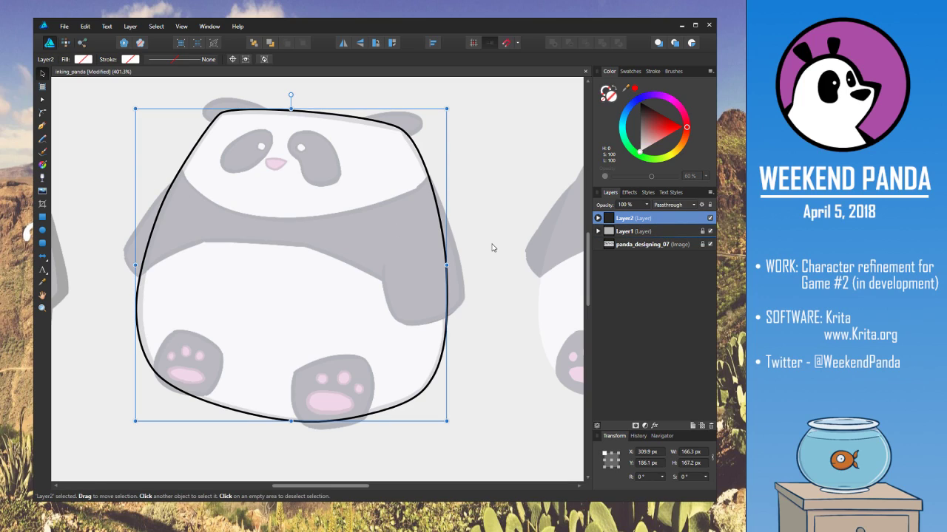
{"action": "left_click_drag", "start_coordinate": [505, 204], "coordinate": [486, 267]}
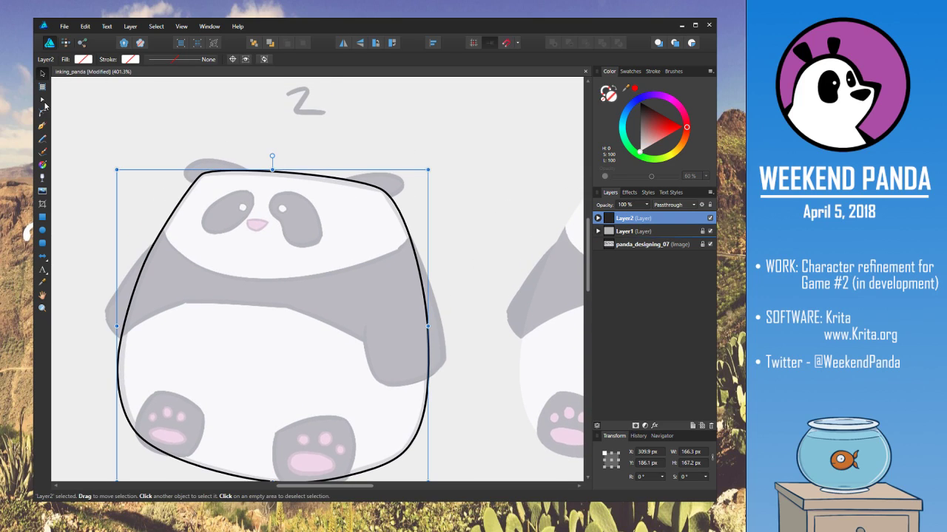
{"action": "left_click", "coordinate": [42, 100]}
{"action": "left_click", "coordinate": [43, 127]}
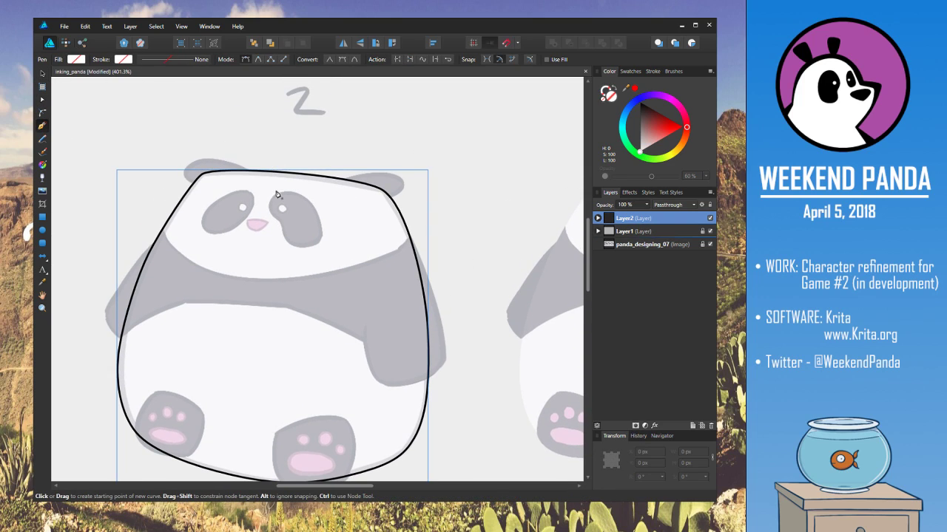
{"action": "left_click", "coordinate": [254, 174]}
{"action": "left_click_drag", "start_coordinate": [212, 160], "coordinate": [200, 161]}
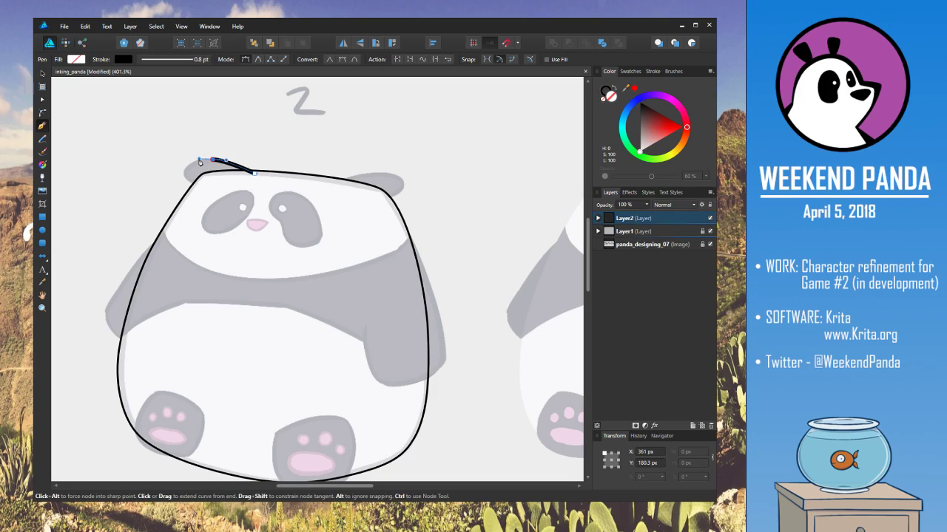
{"action": "left_click", "coordinate": [202, 62]}
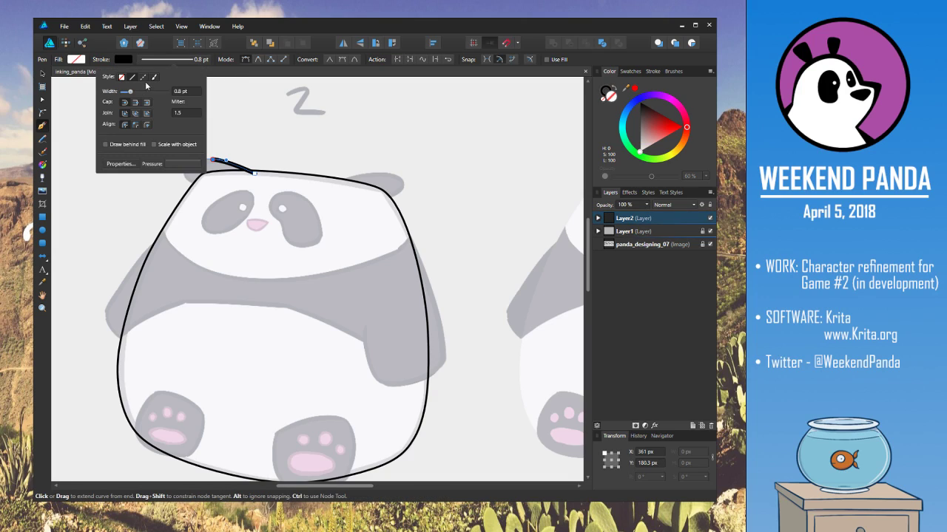
{"action": "left_click_drag", "start_coordinate": [130, 92], "coordinate": [126, 93]}
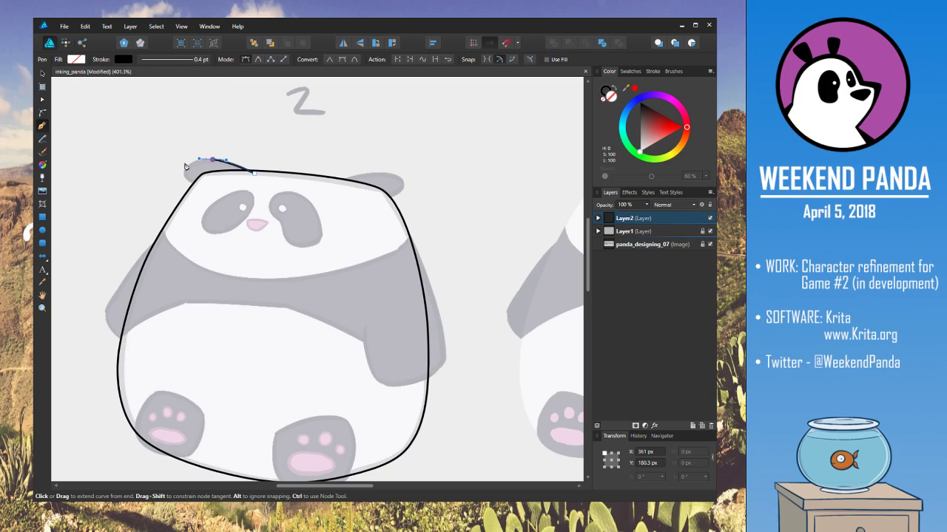
Complete the left-hand ear as a closed curve overlapping the head, nudge it slightly left, and deselect it
{"action": "left_click_drag", "start_coordinate": [185, 169], "coordinate": [185, 179]}
{"action": "left_click_drag", "start_coordinate": [208, 189], "coordinate": [226, 194]}
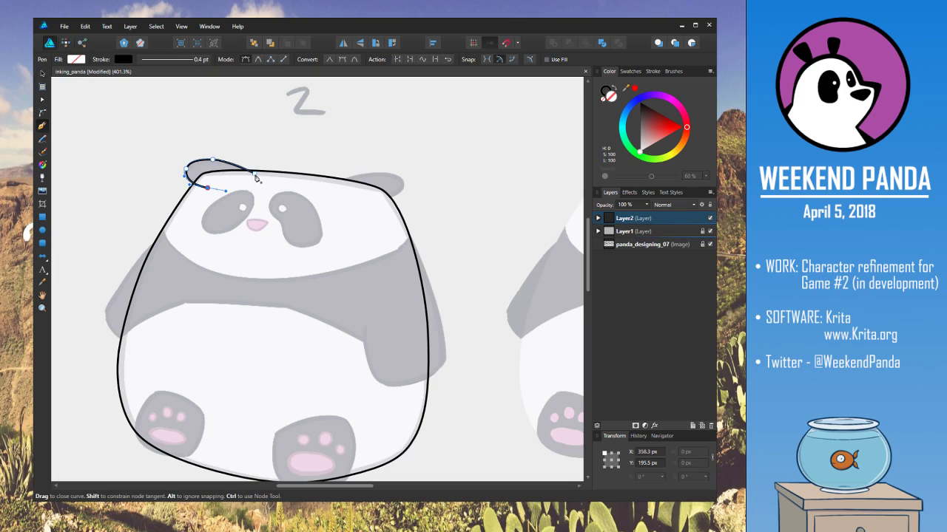
{"action": "left_click", "coordinate": [255, 177]}
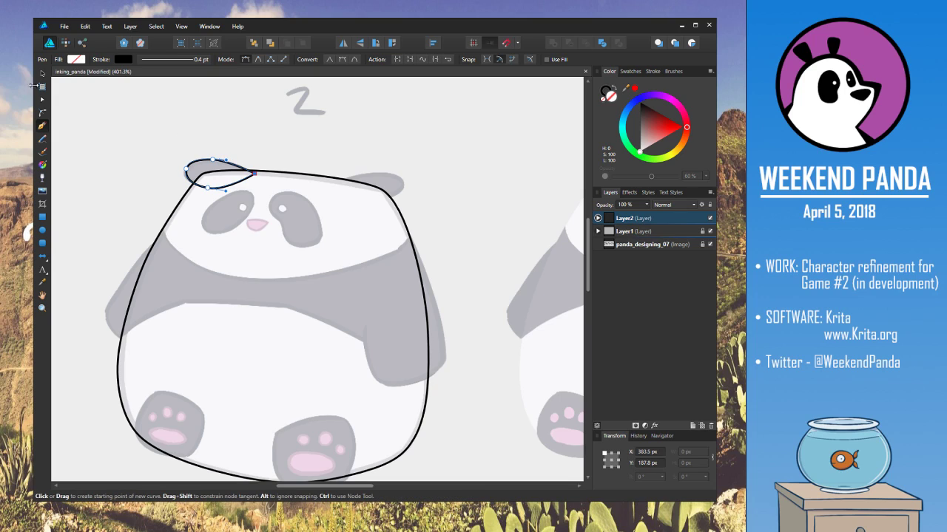
{"action": "left_click", "coordinate": [43, 75]}
{"action": "left_click", "coordinate": [224, 164]}
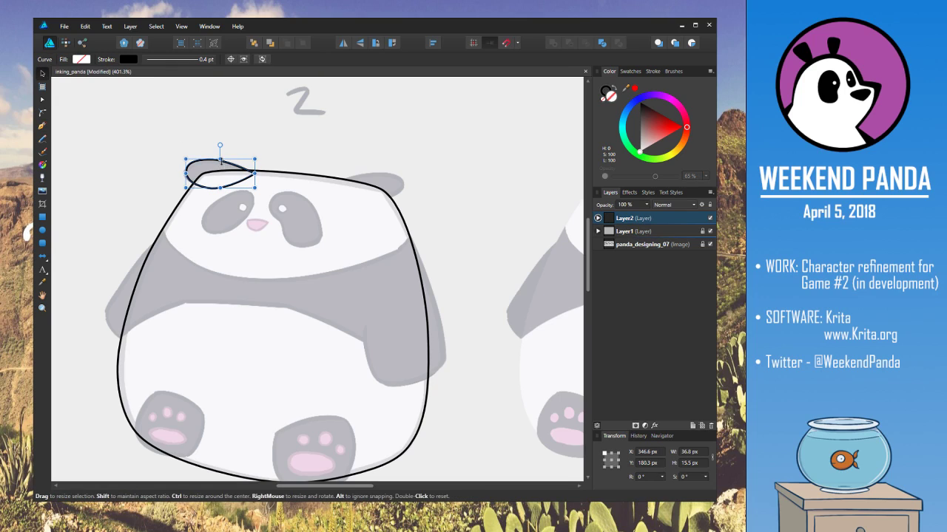
{"action": "left_click", "coordinate": [228, 137]}
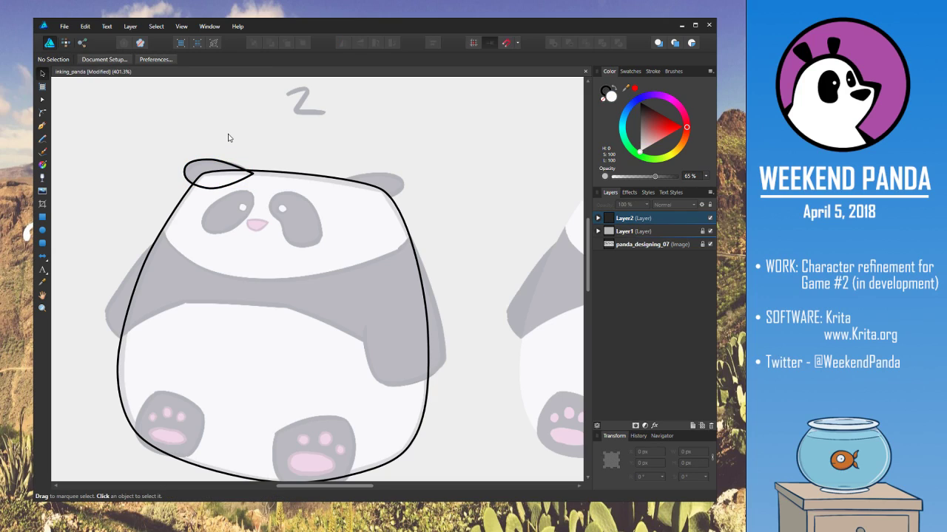
Duplicate the left-hand ear curve and place the copy near the opposite ear of the second panda
{"action": "left_click", "coordinate": [223, 166]}
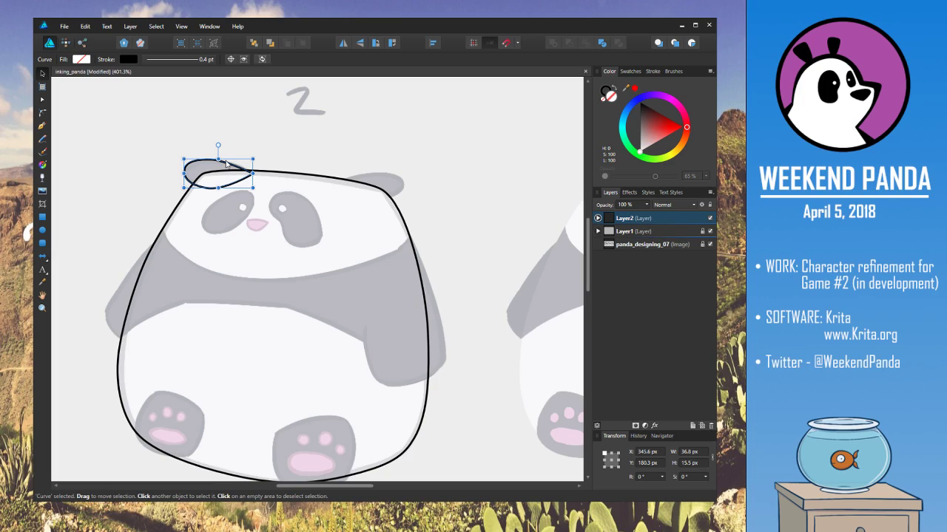
{"action": "left_click_drag", "start_coordinate": [226, 166], "coordinate": [360, 179]}
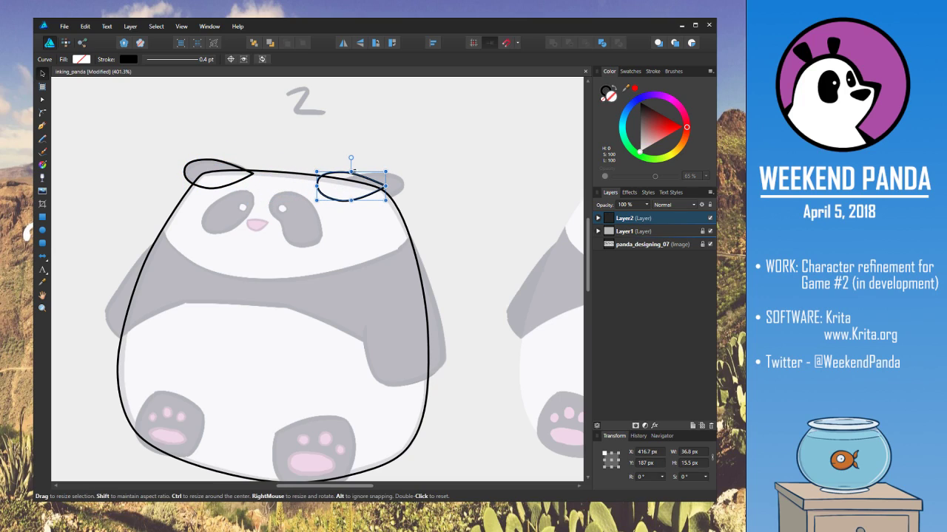
{"action": "left_click", "coordinate": [86, 27]}
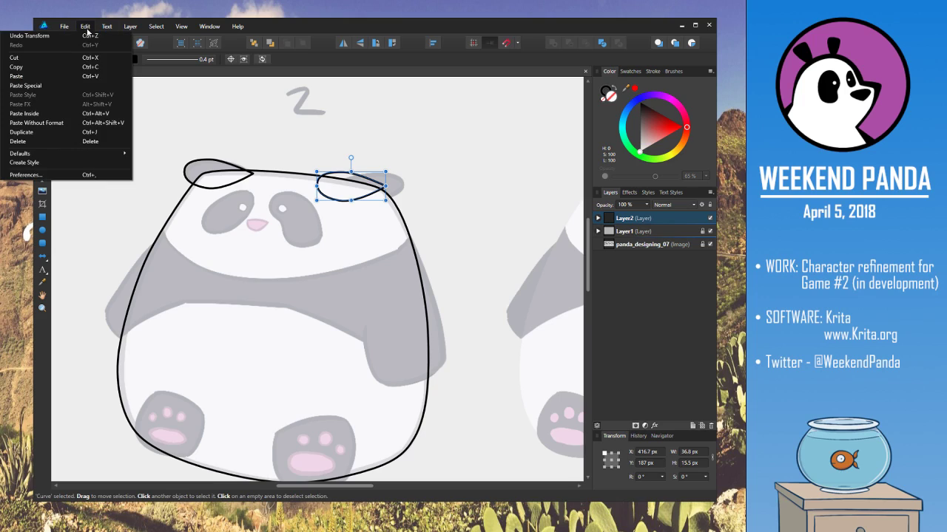
{"action": "left_click", "coordinate": [80, 68]}
{"action": "left_click", "coordinate": [107, 26]}
{"action": "left_click", "coordinate": [85, 27]}
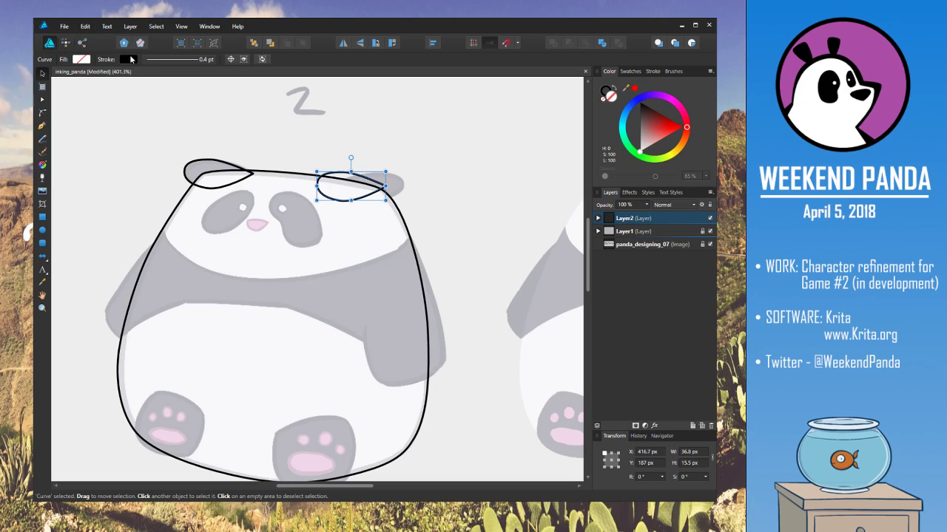
Flip the copied ear horizontally, fit it over the right-hand ear with a -6.6° rotation, and deselect it
{"action": "right_click", "coordinate": [337, 201]}
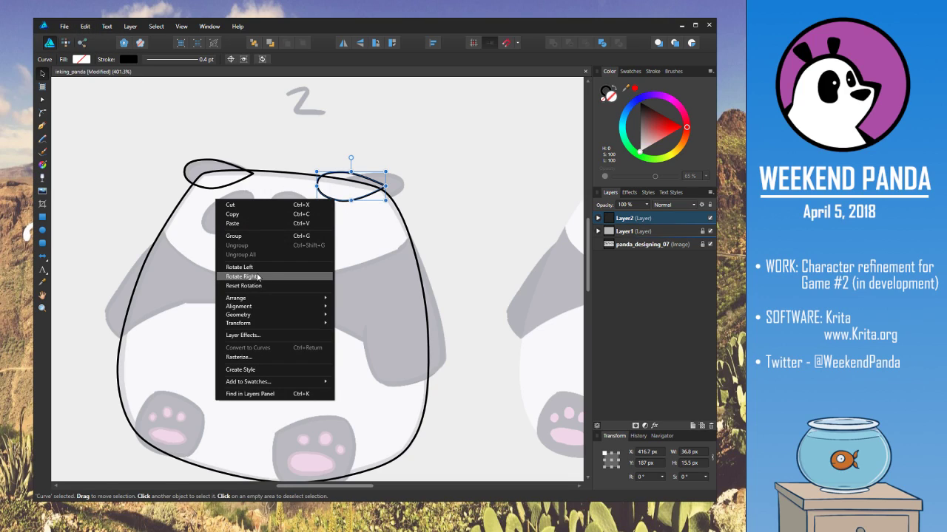
{"action": "mouse_move", "coordinate": [266, 303]}
{"action": "mouse_move", "coordinate": [273, 325]}
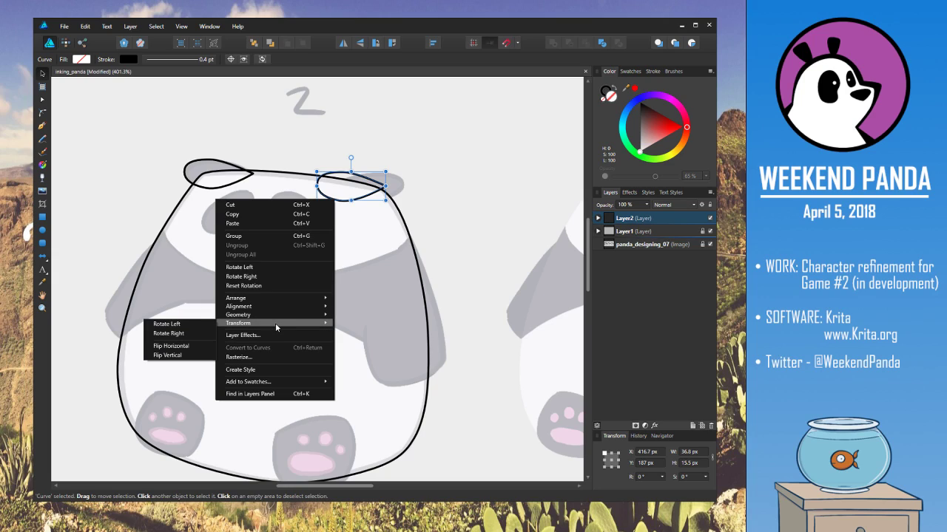
{"action": "left_click", "coordinate": [176, 347]}
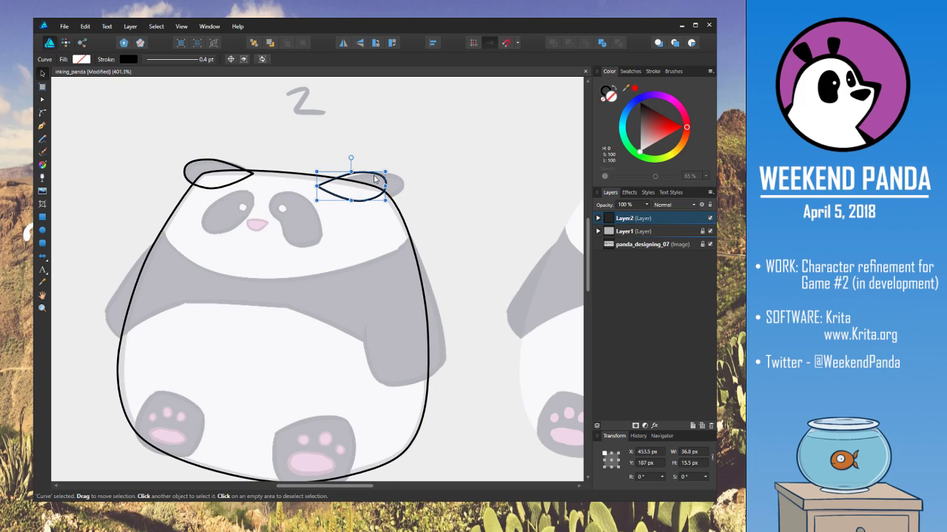
{"action": "left_click_drag", "start_coordinate": [385, 185], "coordinate": [405, 183]}
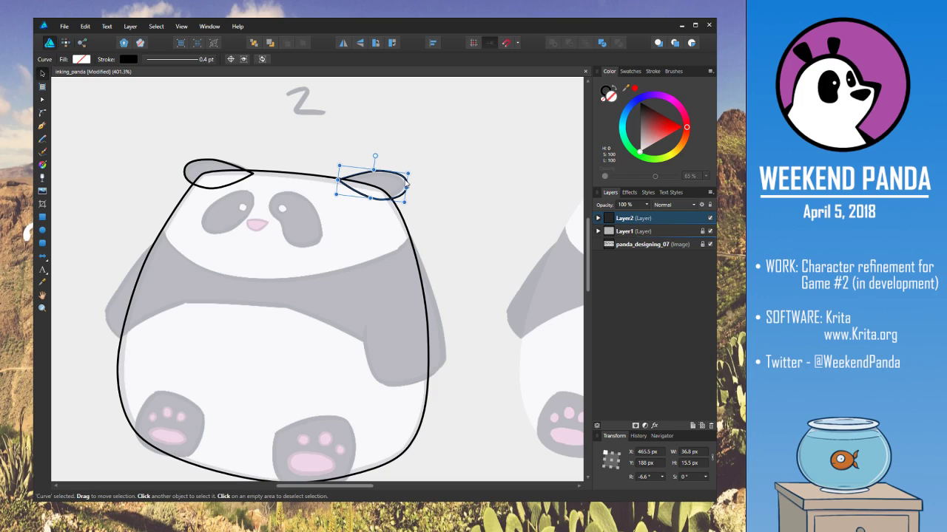
{"action": "left_click", "coordinate": [465, 184]}
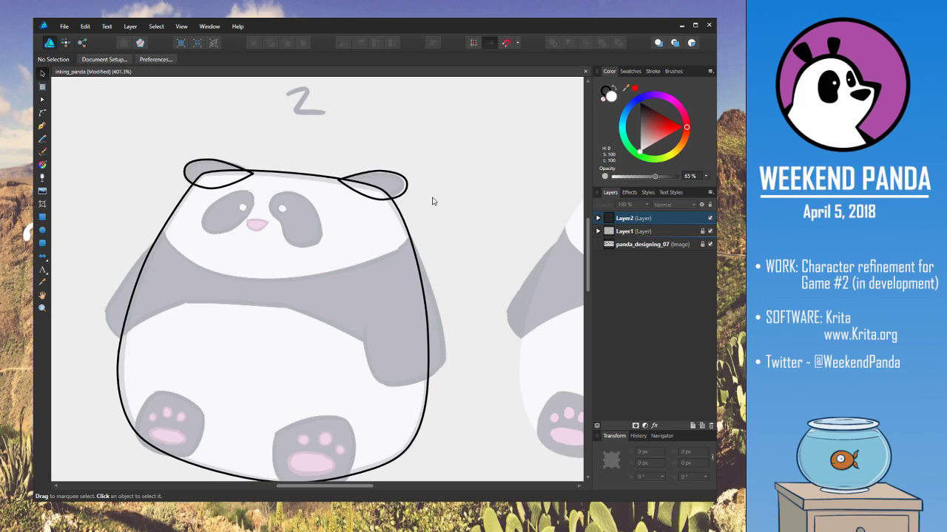
Move the second panda's body curve to the front, above both ear shapes
{"action": "left_click", "coordinate": [233, 181]}
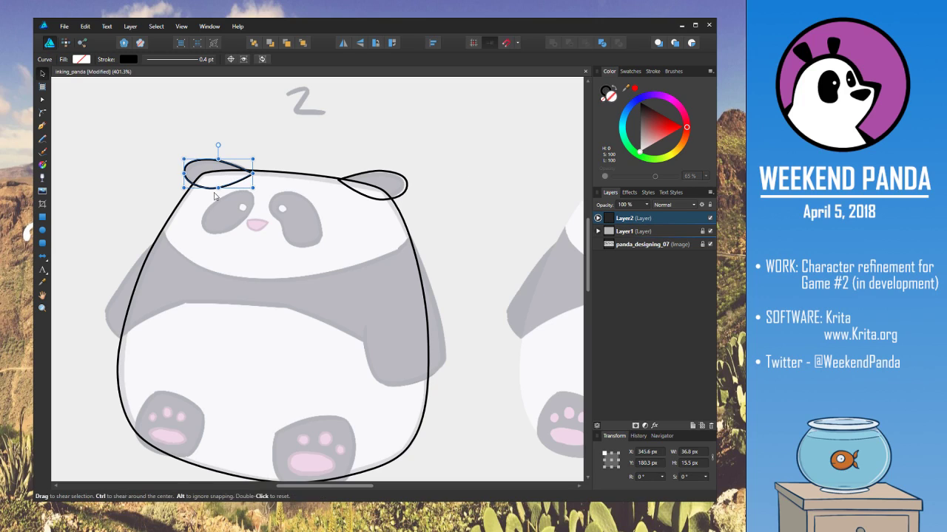
{"action": "left_click", "coordinate": [231, 210]}
{"action": "left_click", "coordinate": [293, 178]}
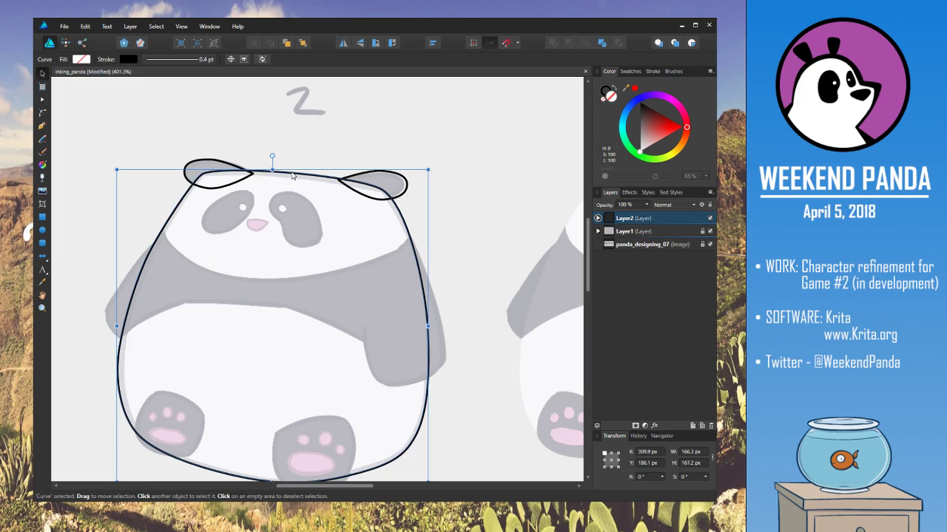
{"action": "right_click", "coordinate": [172, 172]}
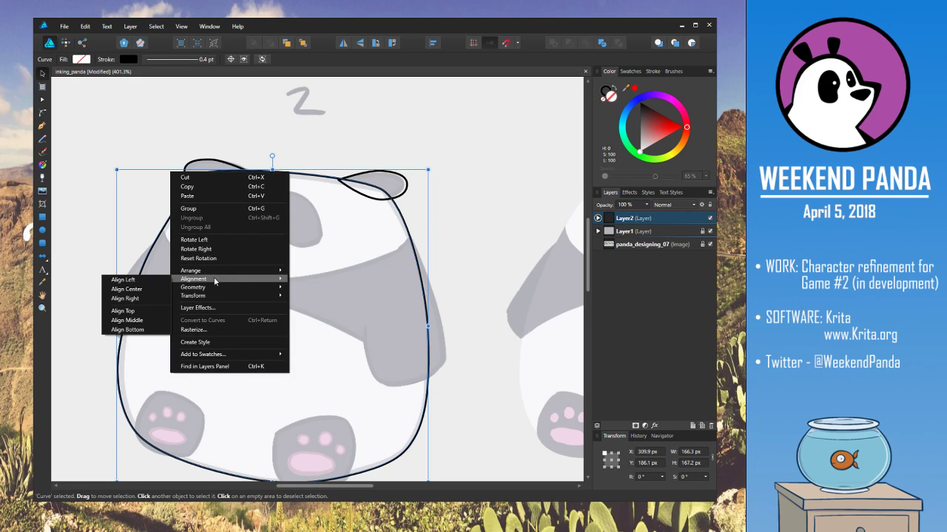
{"action": "mouse_move", "coordinate": [200, 271]}
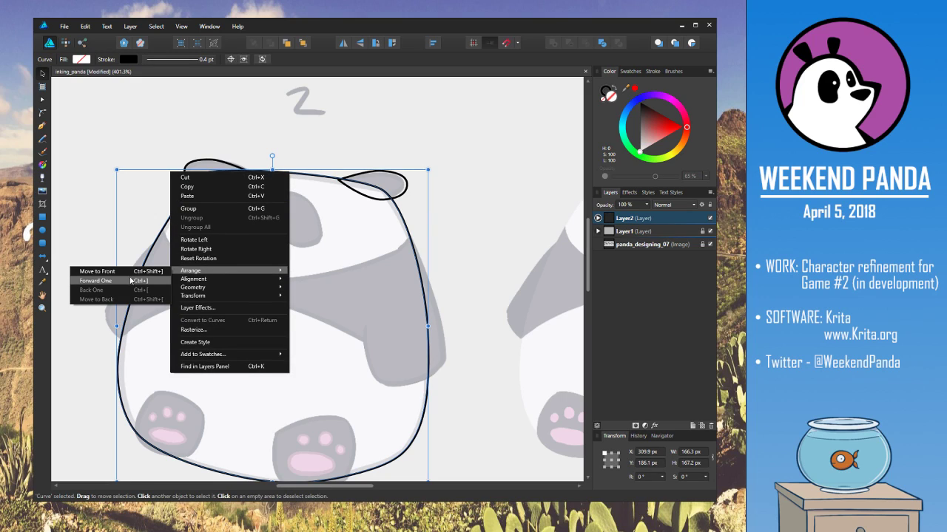
{"action": "left_click", "coordinate": [153, 273]}
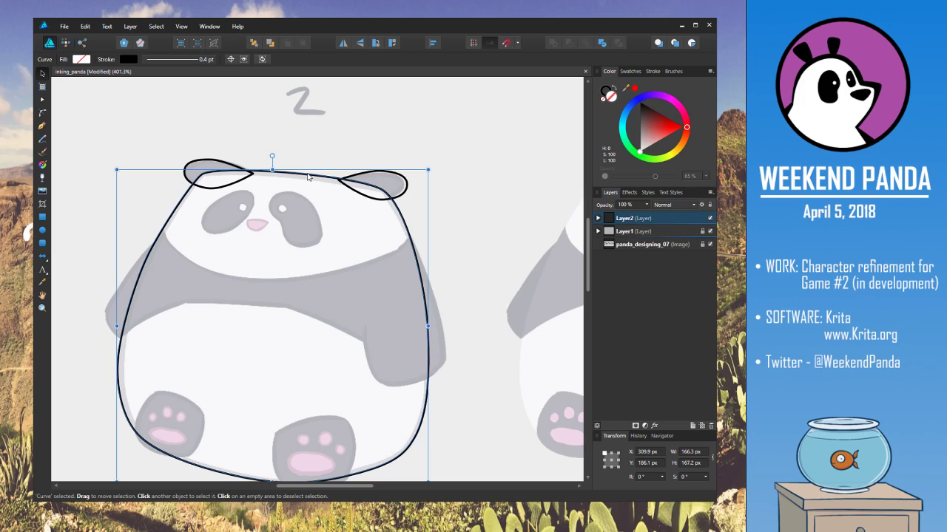
Fill the body curve with white from the recent swatches and deselect it
{"action": "left_click", "coordinate": [83, 59]}
{"action": "left_click", "coordinate": [39, 93]}
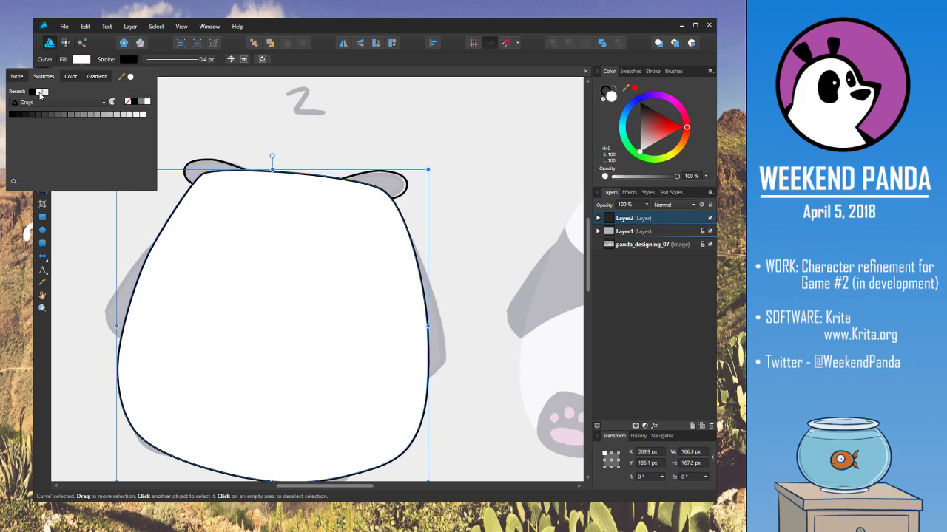
{"action": "left_click", "coordinate": [337, 140]}
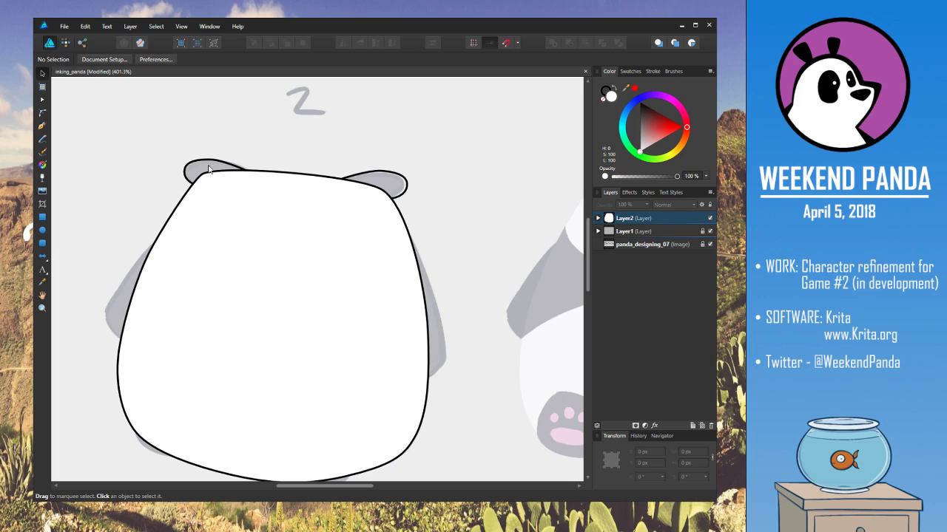
Remove the white fill from the body curve and deselect it
{"action": "left_click", "coordinate": [271, 178]}
{"action": "left_click", "coordinate": [81, 59]}
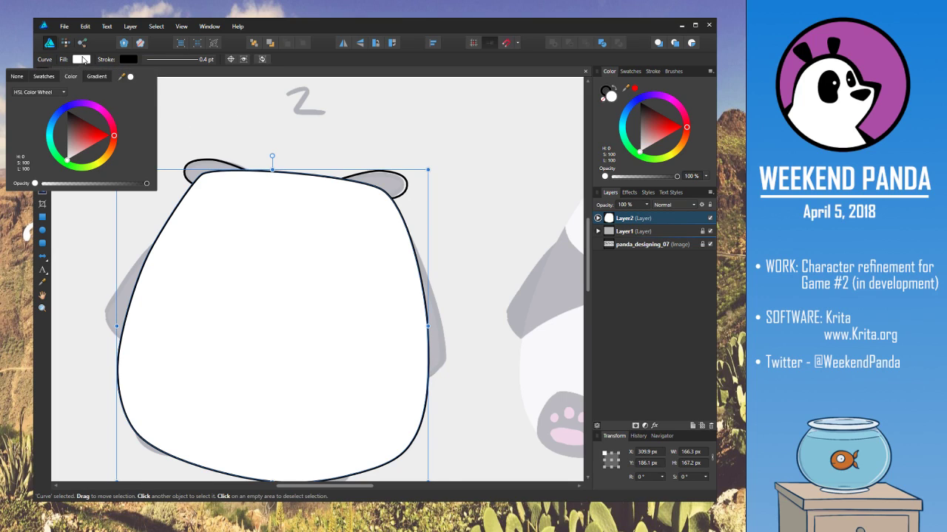
{"action": "left_click", "coordinate": [44, 76]}
{"action": "left_click", "coordinate": [127, 101]}
{"action": "left_click", "coordinate": [363, 123]}
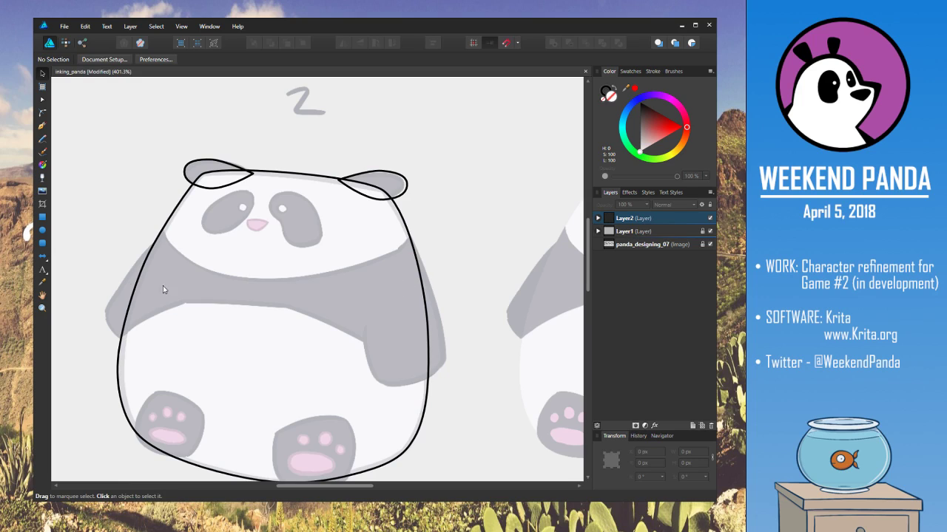
Trace the outer edge of the left-hand arm with the Pen tool, from the shoulder down around the hand
{"action": "scroll", "coordinate": [359, 359], "scroll_direction": "down", "scroll_amount": 2}
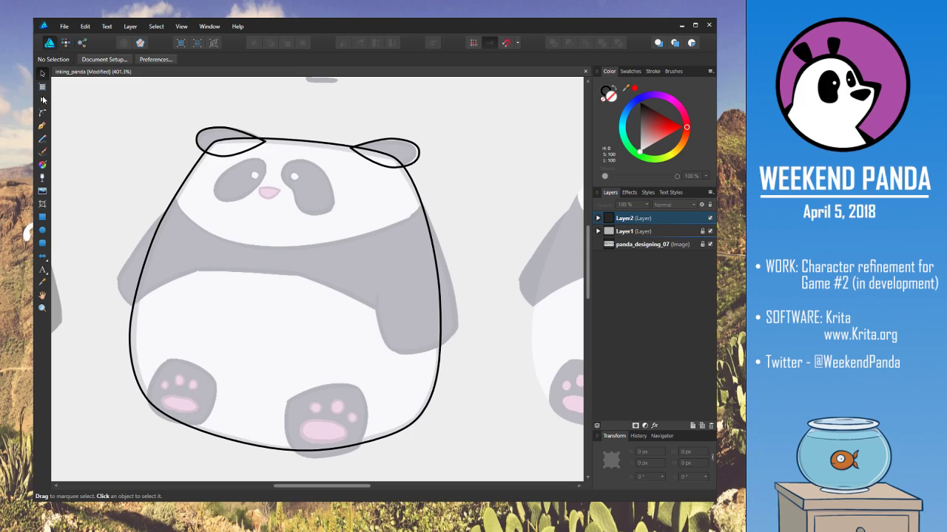
{"action": "left_click", "coordinate": [42, 127]}
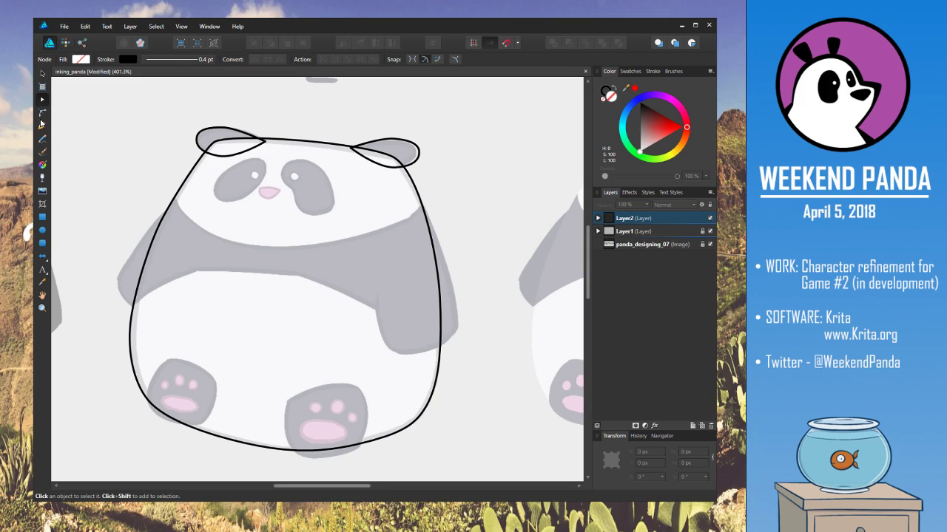
{"action": "left_click", "coordinate": [176, 201]}
{"action": "left_click_drag", "start_coordinate": [133, 252], "coordinate": [138, 319]}
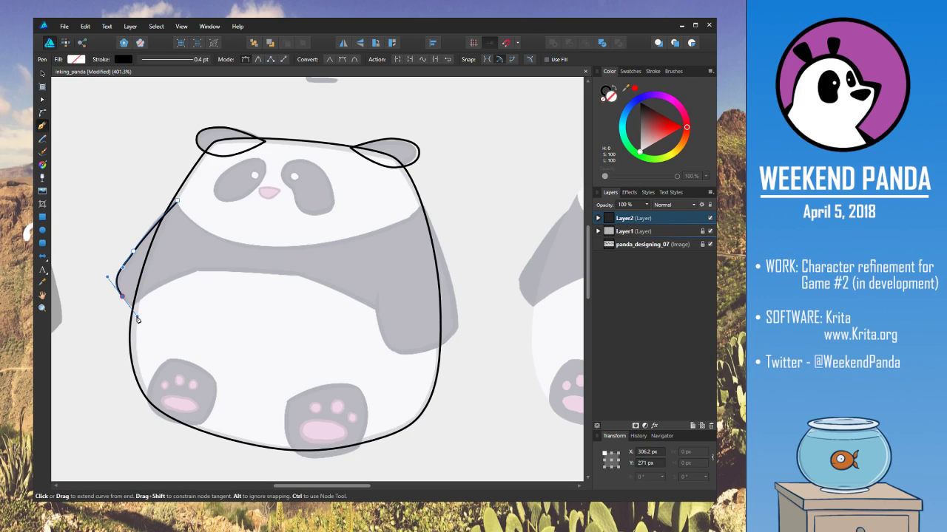
{"action": "left_click", "coordinate": [159, 316]}
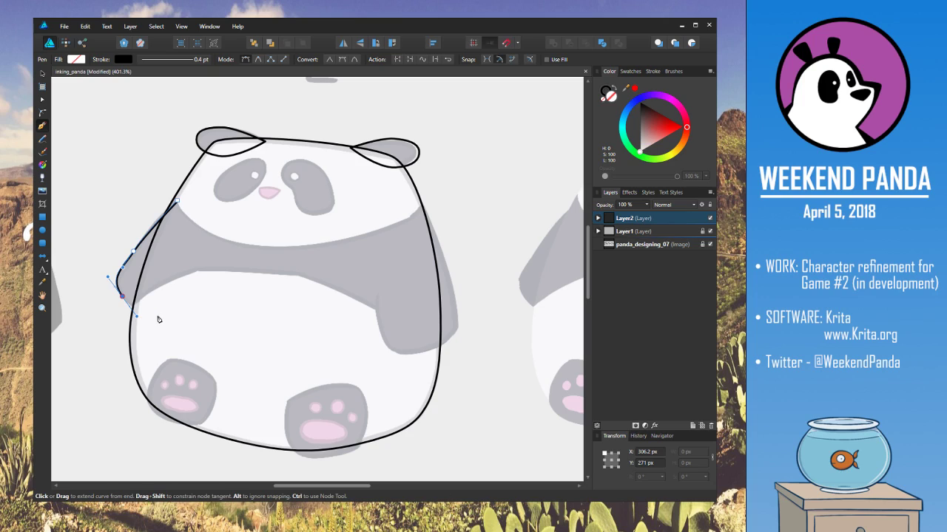
Try a straight closing segment, undo it, and close the arm with curved segments up its inner side before deselecting
{"action": "left_click", "coordinate": [178, 202]}
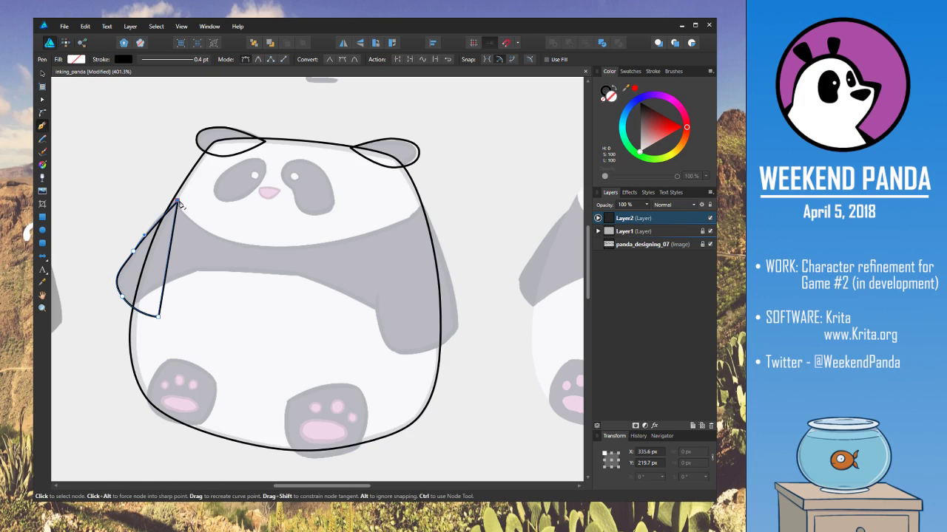
{"action": "key", "text": "ctrl+z"}
{"action": "left_click", "coordinate": [190, 283]}
{"action": "left_click_drag", "start_coordinate": [193, 278], "coordinate": [196, 254]}
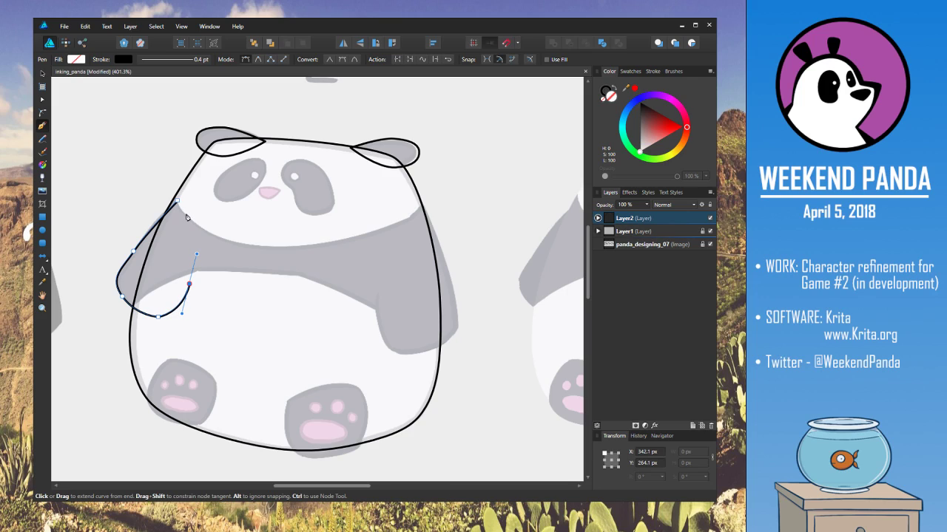
{"action": "left_click_drag", "start_coordinate": [198, 213], "coordinate": [172, 208]}
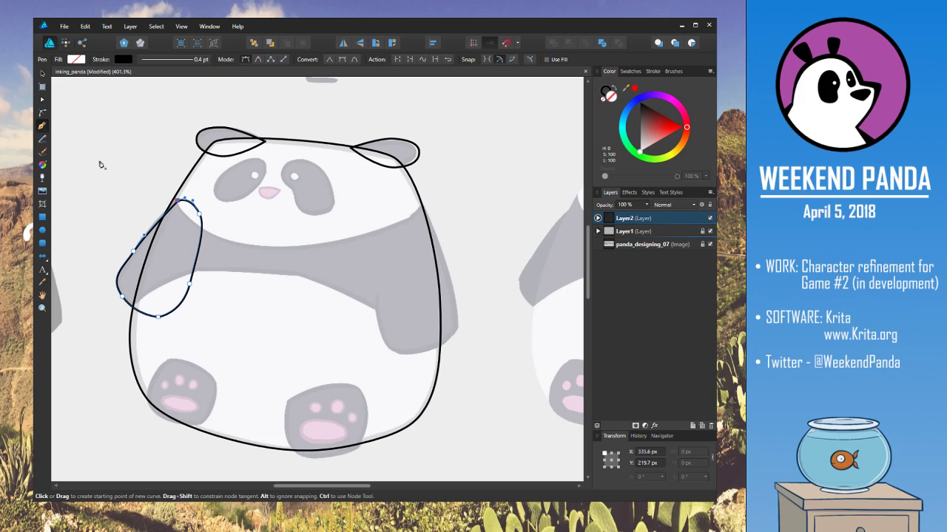
{"action": "left_click", "coordinate": [43, 74]}
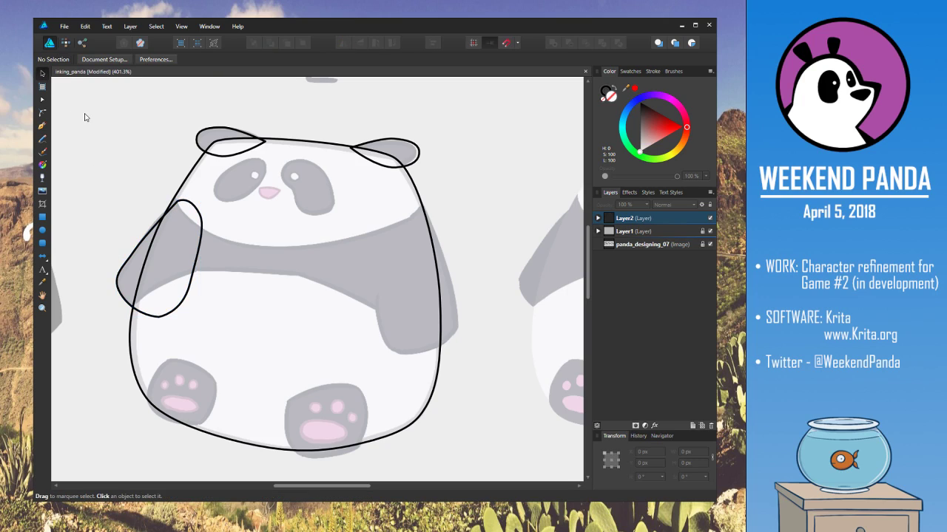
Reshape the lower edge of the left-hand arm by raising its bottom node slightly, and deselect the curve
{"action": "left_click", "coordinate": [187, 303]}
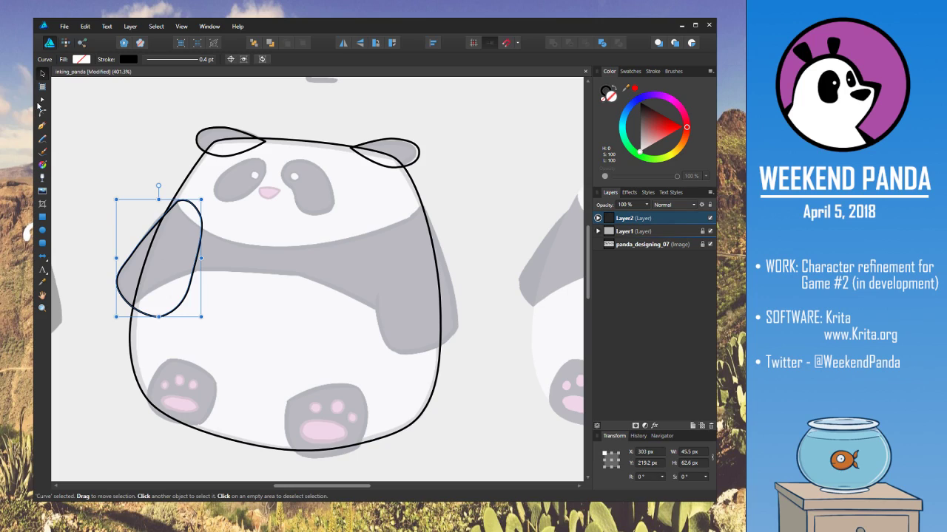
{"action": "left_click", "coordinate": [43, 125]}
{"action": "left_click", "coordinate": [189, 284]}
{"action": "left_click_drag", "start_coordinate": [182, 313], "coordinate": [156, 317]}
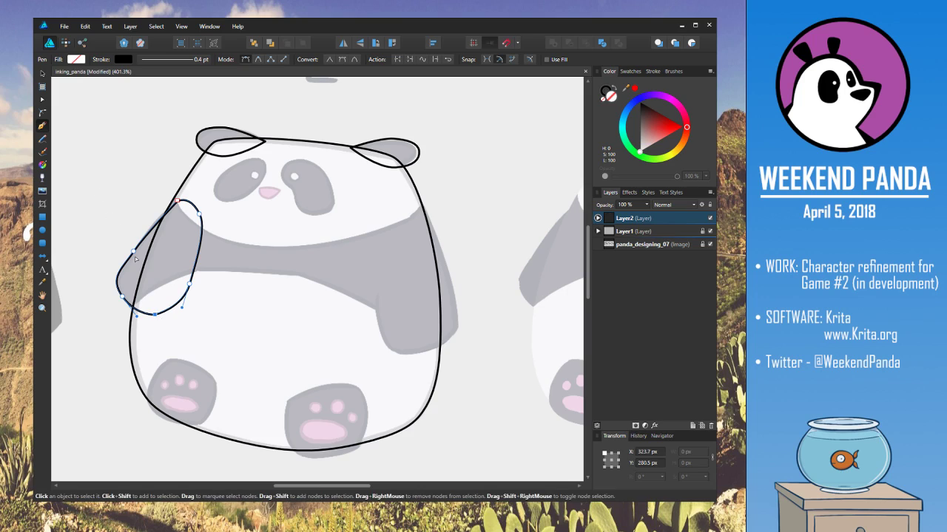
{"action": "left_click", "coordinate": [163, 317]}
{"action": "left_click_drag", "start_coordinate": [156, 316], "coordinate": [159, 312]}
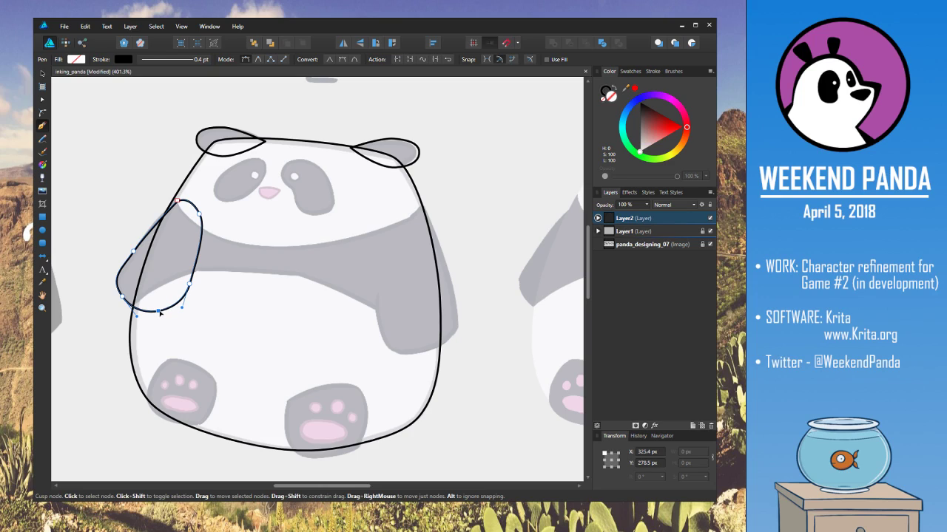
{"action": "left_click", "coordinate": [169, 325], "text": "ctrl"}
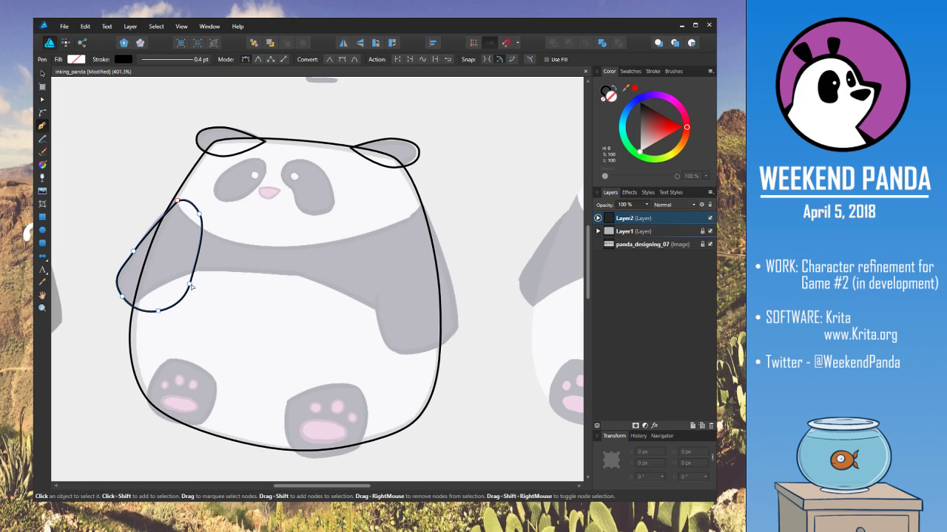
{"action": "left_click", "coordinate": [190, 285]}
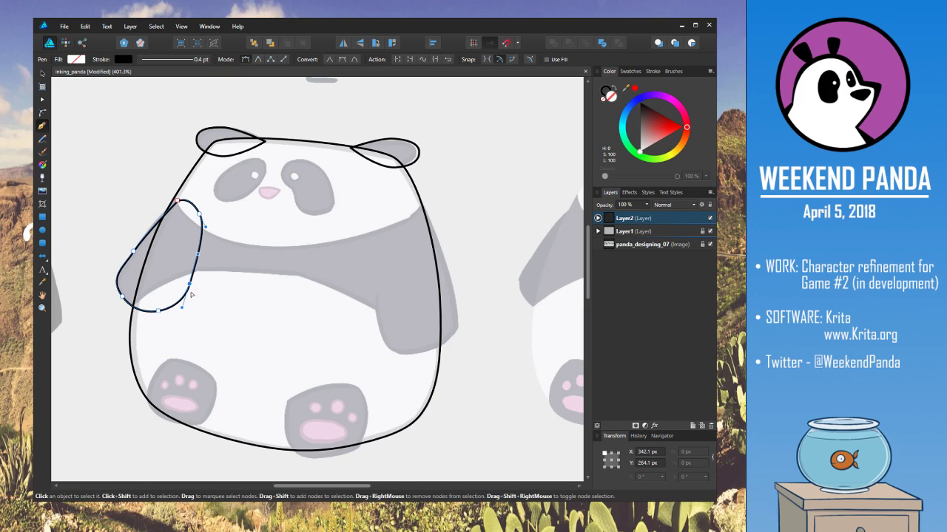
{"action": "left_click", "coordinate": [158, 312]}
{"action": "key", "text": "Escape"}
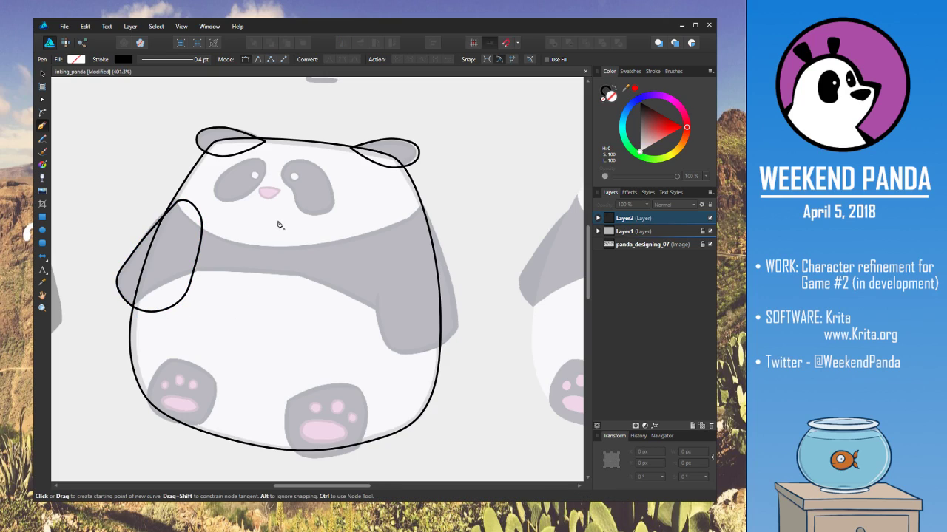
Draw a practice path of straight and curved segments down the belly with the Pen tool
{"action": "left_click", "coordinate": [344, 235]}
{"action": "left_click", "coordinate": [315, 267]}
{"action": "left_click", "coordinate": [261, 255]}
{"action": "left_click", "coordinate": [267, 304]}
{"action": "left_click", "coordinate": [331, 300]}
{"action": "left_click_drag", "start_coordinate": [335, 339], "coordinate": [317, 361]}
{"action": "left_click_drag", "start_coordinate": [258, 361], "coordinate": [326, 380]}
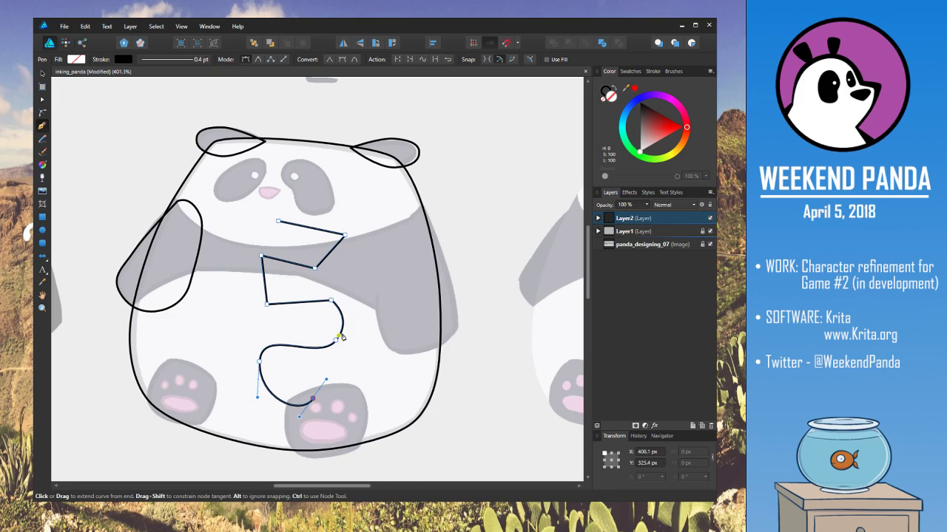
Move an upper corner node and a lower curve node of the practice path without leaving the Pen tool
{"action": "left_click", "coordinate": [314, 268], "text": "ctrl"}
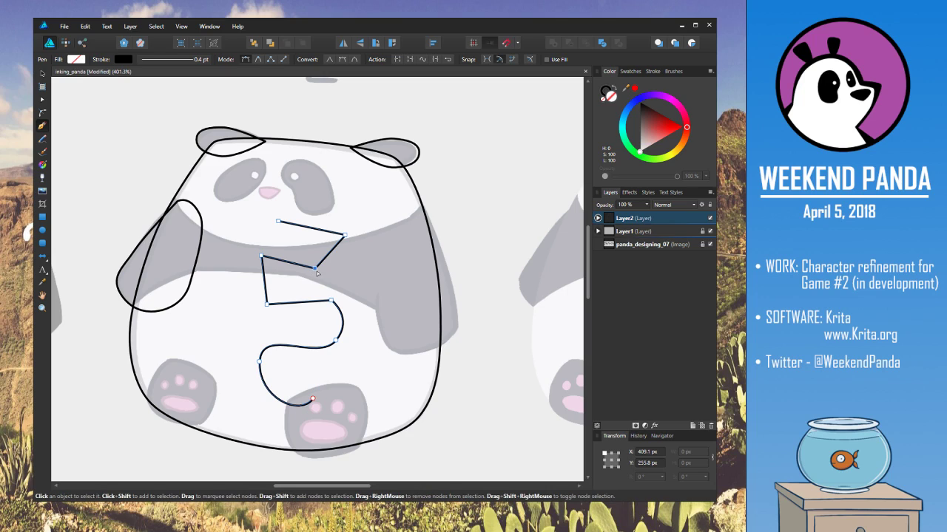
{"action": "left_click_drag", "start_coordinate": [316, 271], "coordinate": [320, 277]}
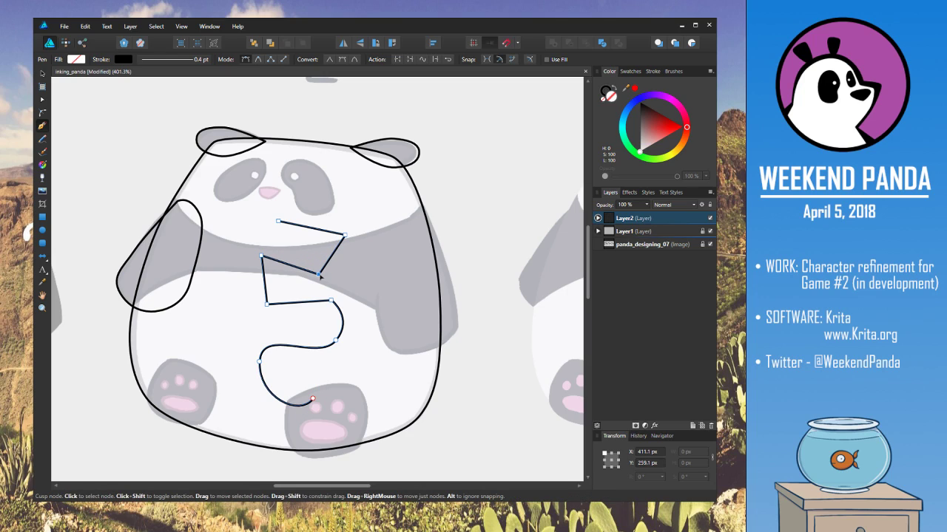
{"action": "left_click_drag", "start_coordinate": [330, 346], "coordinate": [331, 346]}
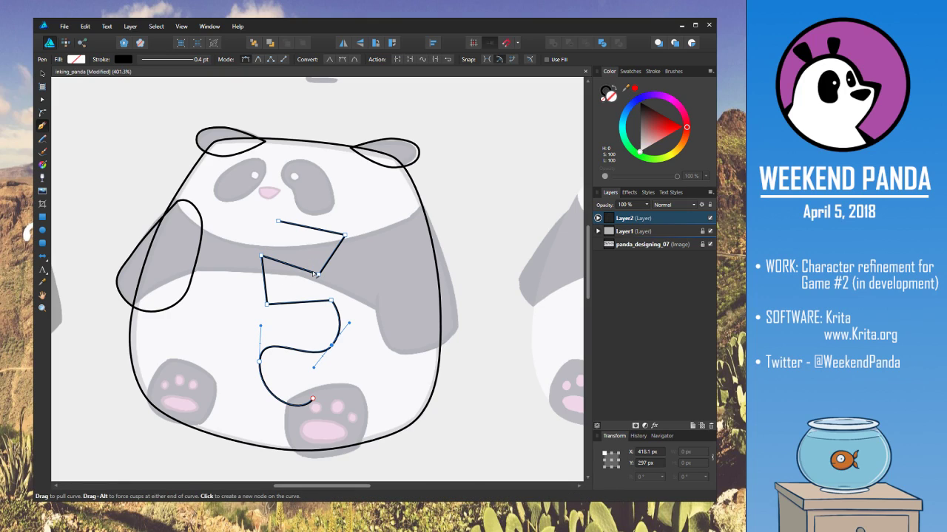
Delete the practice path from the belly and leave nothing selected
{"action": "key", "text": "v"}
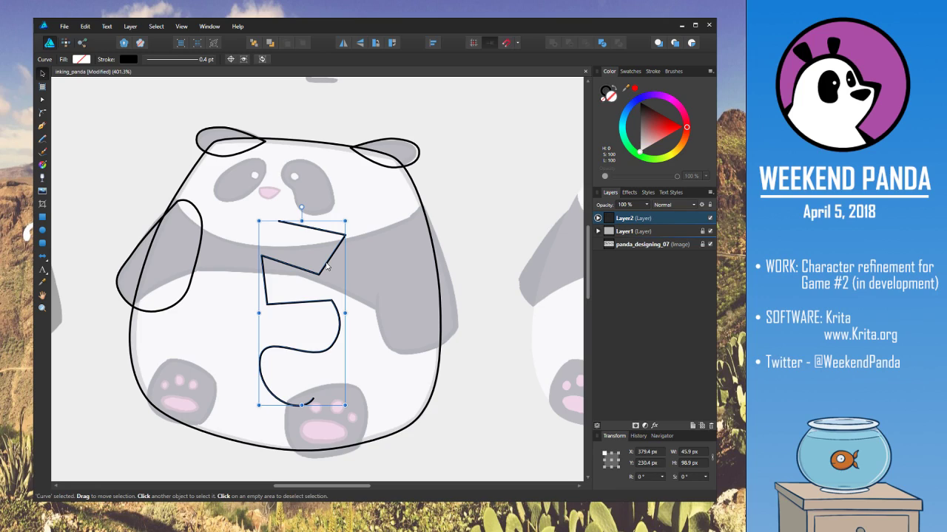
{"action": "key", "text": "Delete"}
{"action": "left_click", "coordinate": [185, 302]}
{"action": "left_click", "coordinate": [90, 93]}
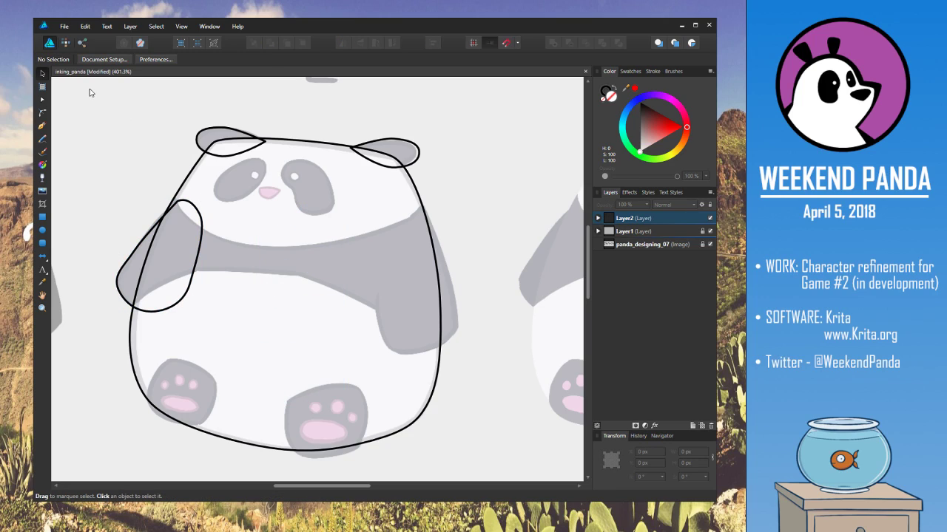
Move the top node of the left-hand arm slightly outward onto the body outline and deselect the curve
{"action": "left_click", "coordinate": [42, 101]}
{"action": "left_click", "coordinate": [43, 127]}
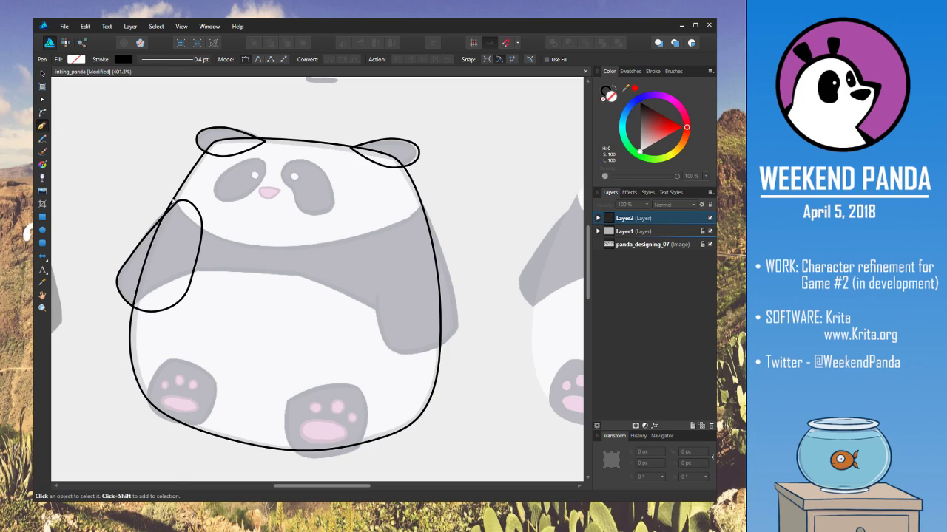
{"action": "left_click", "coordinate": [188, 205]}
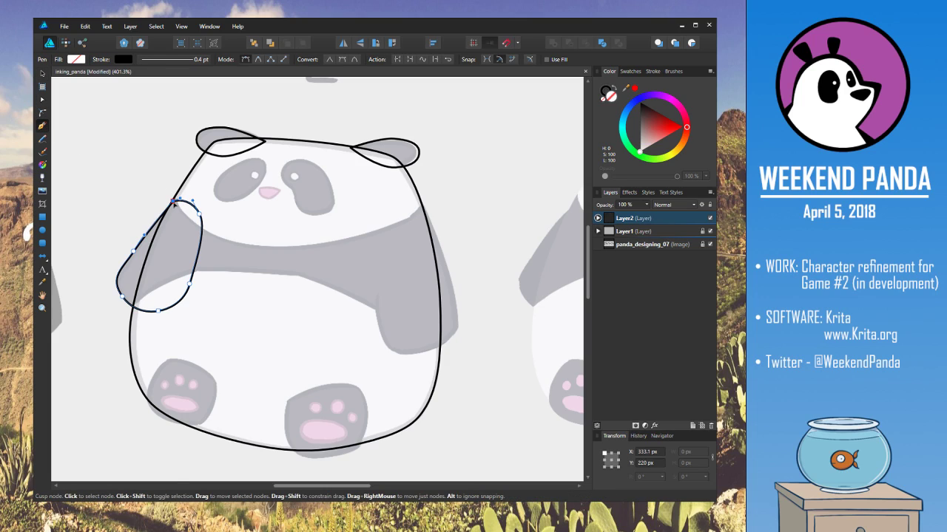
{"action": "left_click_drag", "start_coordinate": [175, 203], "coordinate": [173, 204]}
{"action": "left_click", "coordinate": [277, 371], "text": "ctrl"}
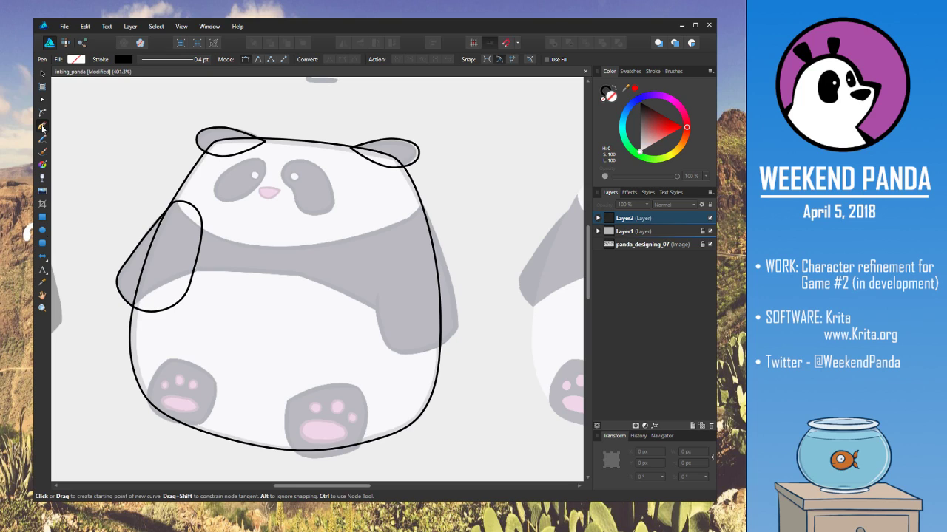
Draw an unfilled ellipse about 16.1 by 18.8 px over the left-hand eye patch
{"action": "scroll", "coordinate": [329, 220], "scroll_direction": "up", "scroll_amount": 2}
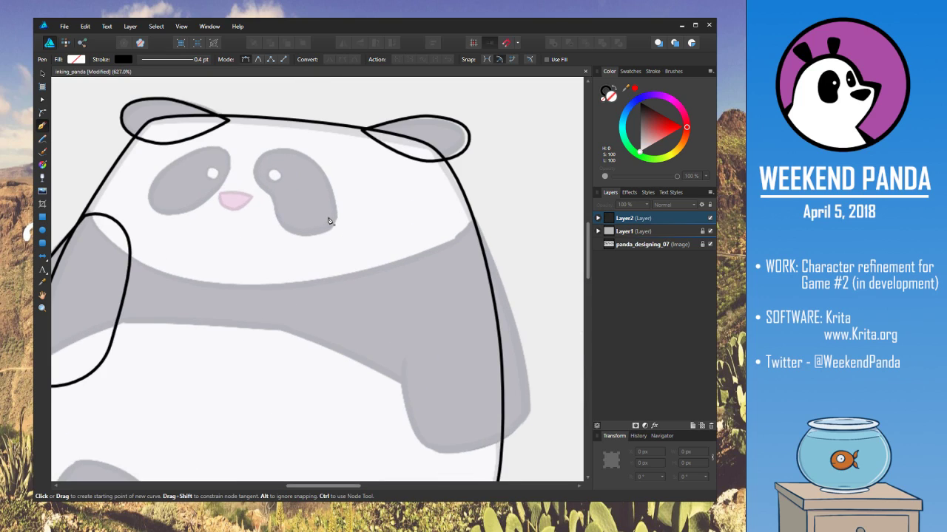
{"action": "left_click_drag", "start_coordinate": [258, 214], "coordinate": [324, 243]}
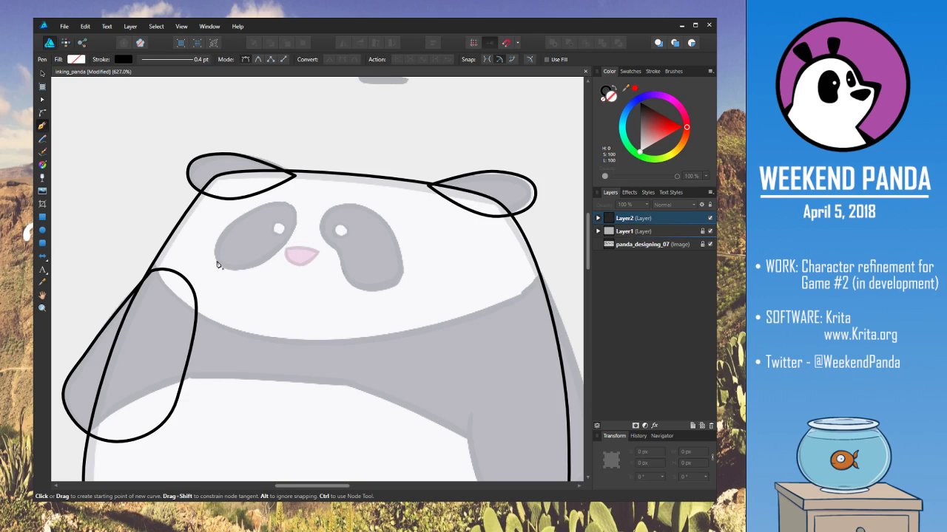
{"action": "key", "text": "e"}
{"action": "left_click_drag", "start_coordinate": [238, 213], "coordinate": [286, 268]}
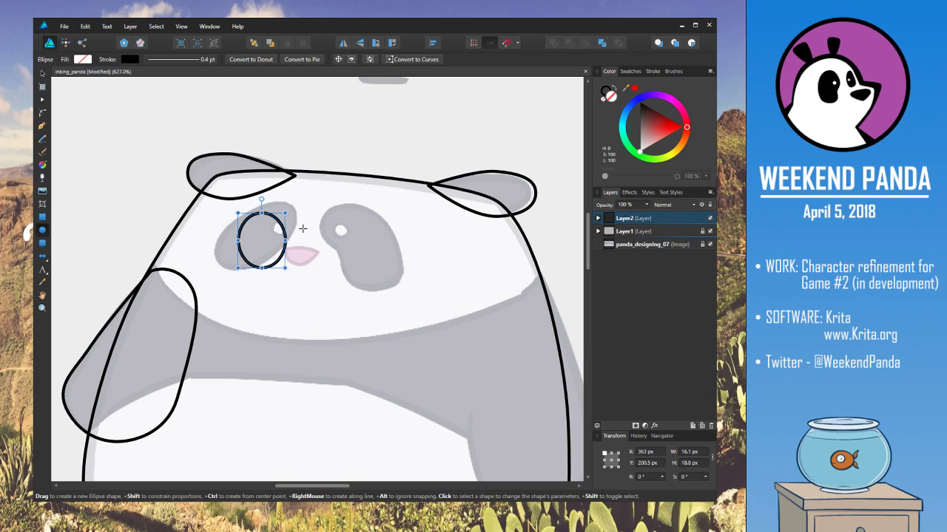
Delete the trial ellipse and trace the left-hand eye patch as a closed, unfilled curve with the Pen tool
{"action": "key", "text": "Delete"}
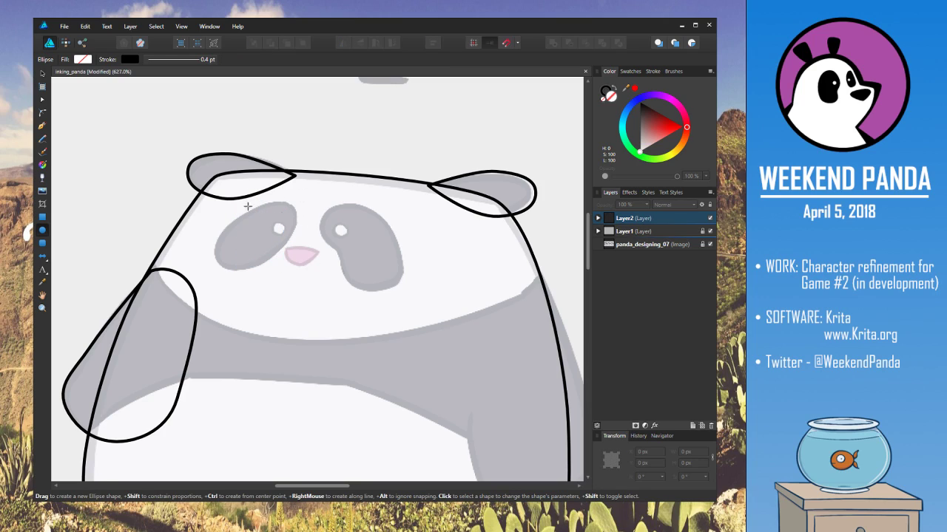
{"action": "left_click", "coordinate": [42, 127]}
{"action": "left_click_drag", "start_coordinate": [239, 219], "coordinate": [277, 253]}
{"action": "left_click_drag", "start_coordinate": [297, 222], "coordinate": [268, 207]}
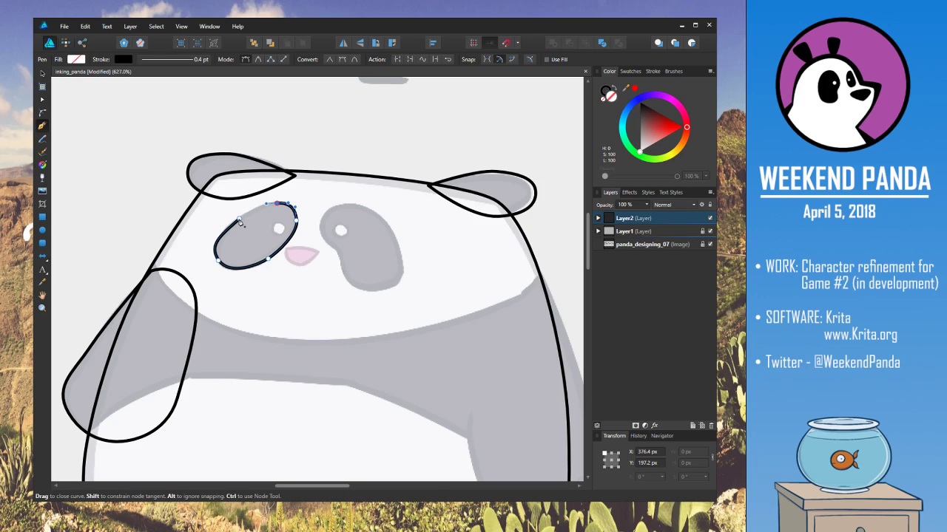
{"action": "left_click_drag", "start_coordinate": [240, 222], "coordinate": [226, 234]}
{"action": "key", "text": "Escape"}
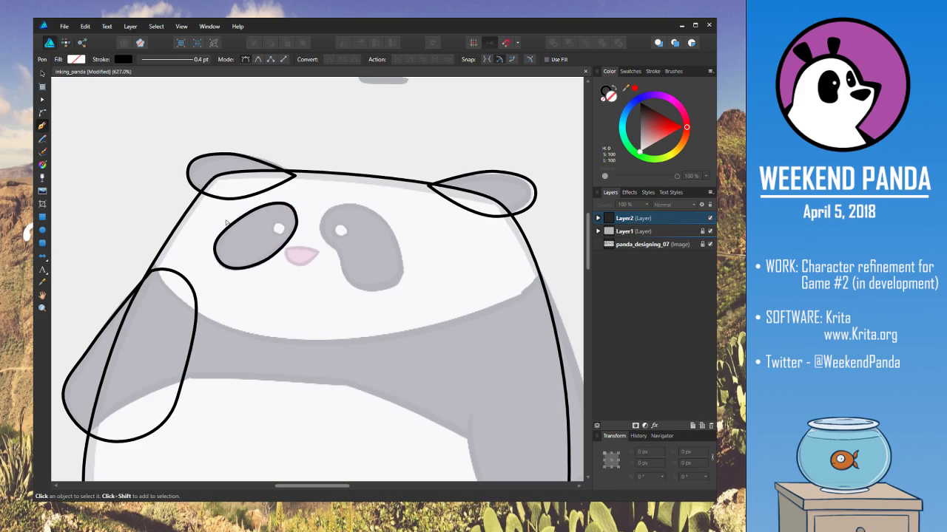
Shift the upper-left node of the left-hand eye patch slightly inward, refine the surrounding curve handles, and deselect the curve
{"action": "left_click", "coordinate": [239, 220]}
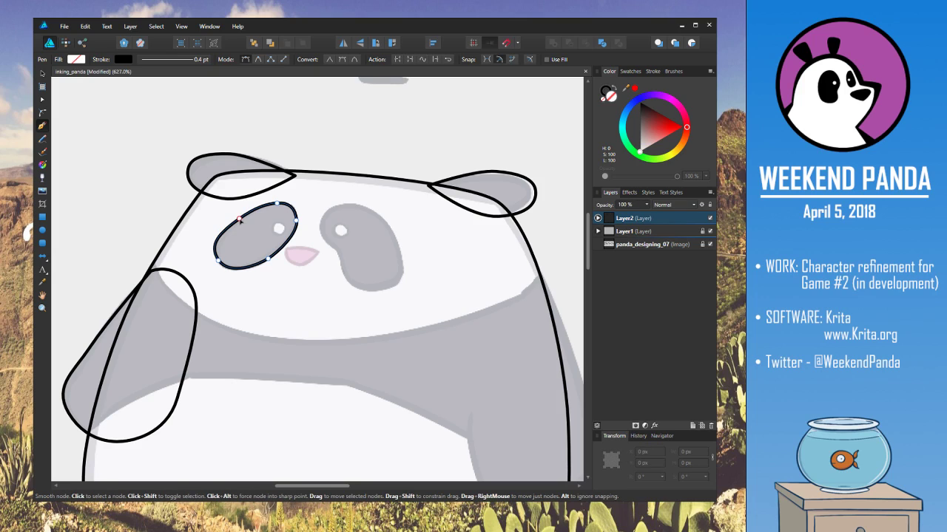
{"action": "left_click_drag", "start_coordinate": [239, 220], "coordinate": [244, 218]}
{"action": "left_click_drag", "start_coordinate": [207, 246], "coordinate": [226, 227]}
{"action": "left_click", "coordinate": [278, 205]}
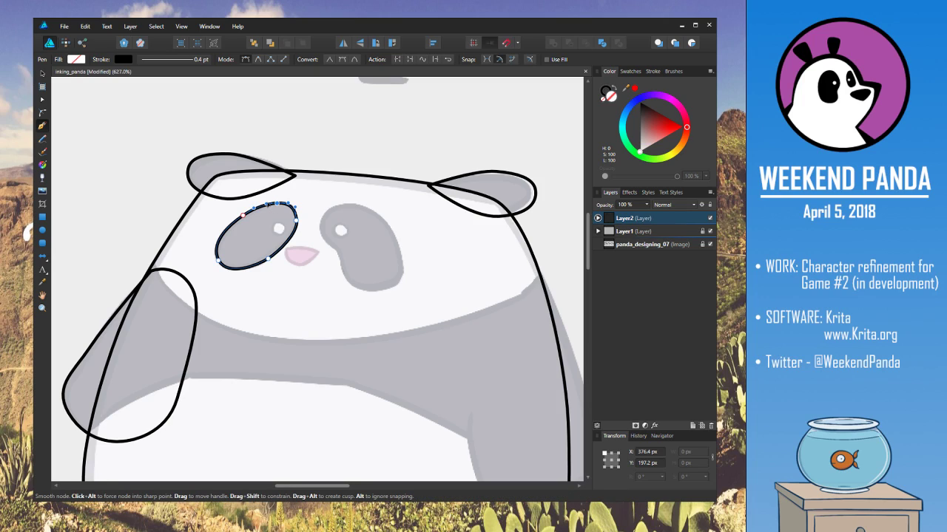
{"action": "left_click", "coordinate": [296, 221]}
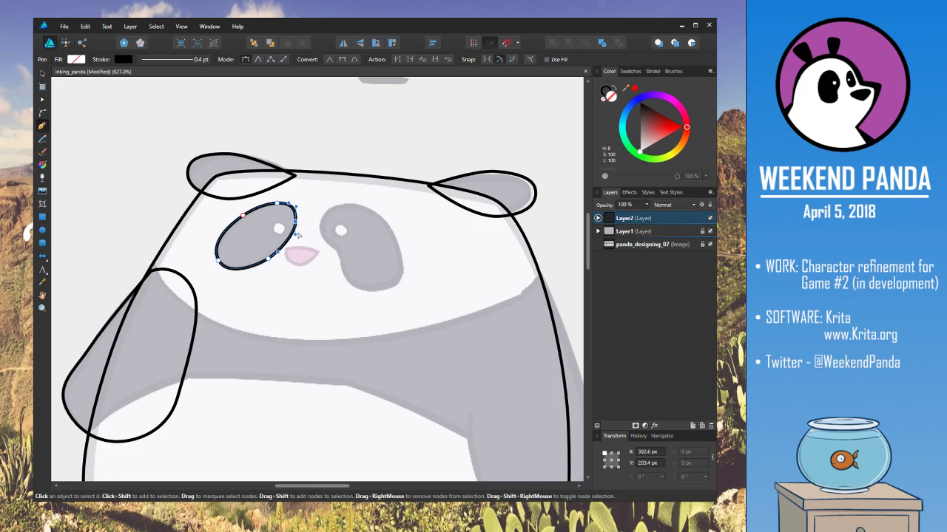
{"action": "left_click", "coordinate": [321, 280]}
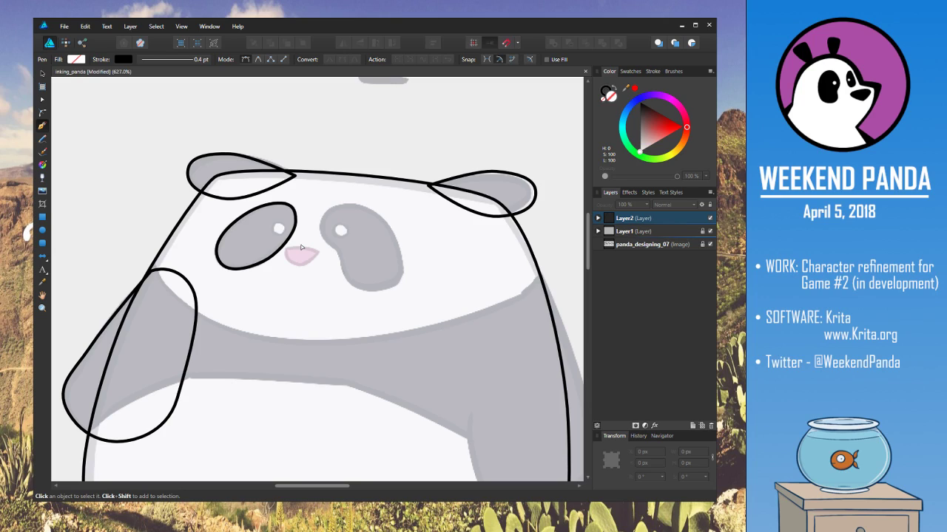
{"action": "left_click", "coordinate": [280, 251]}
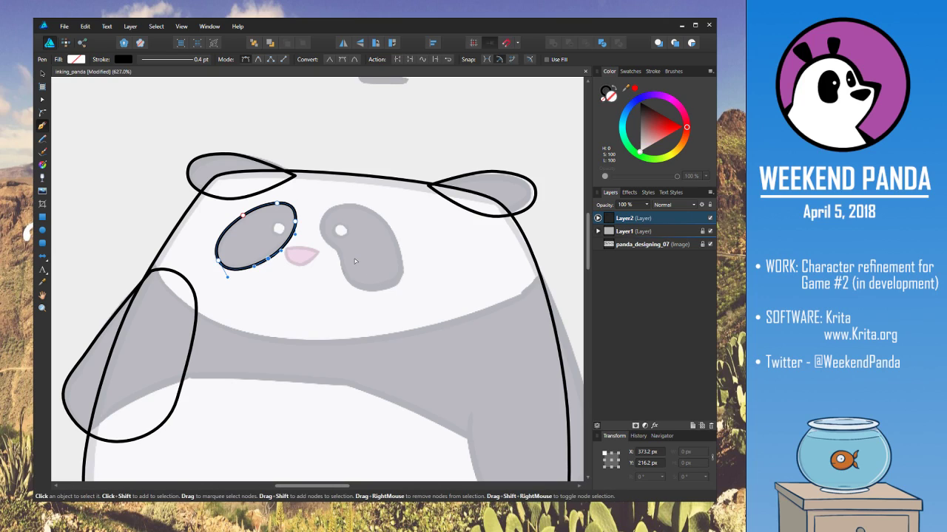
{"action": "key", "text": "Escape"}
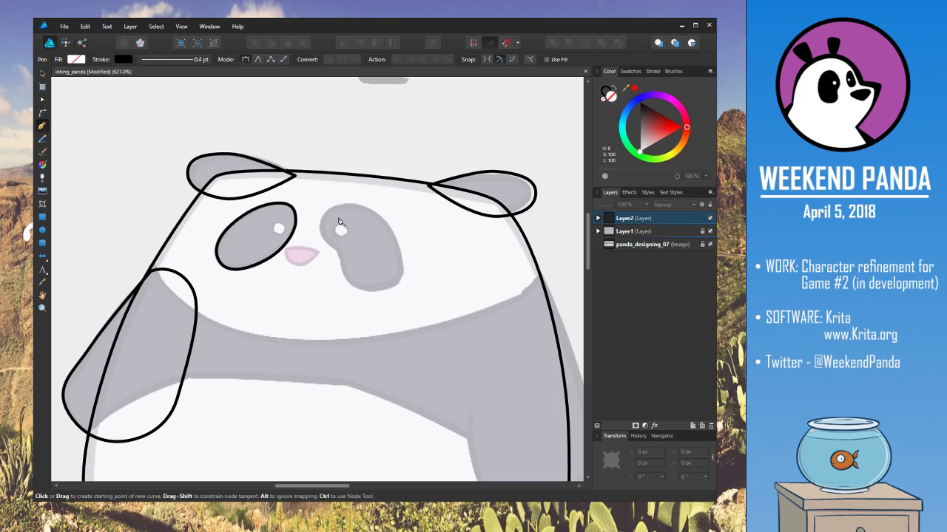
{"action": "left_click_drag", "start_coordinate": [327, 214], "coordinate": [314, 231]}
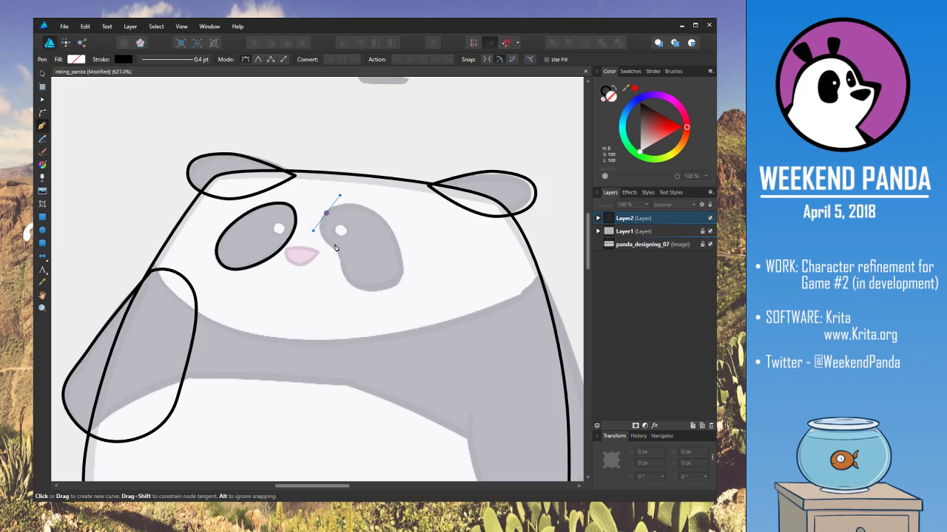
{"action": "left_click_drag", "start_coordinate": [320, 233], "coordinate": [328, 247]}
{"action": "key", "text": "Delete"}
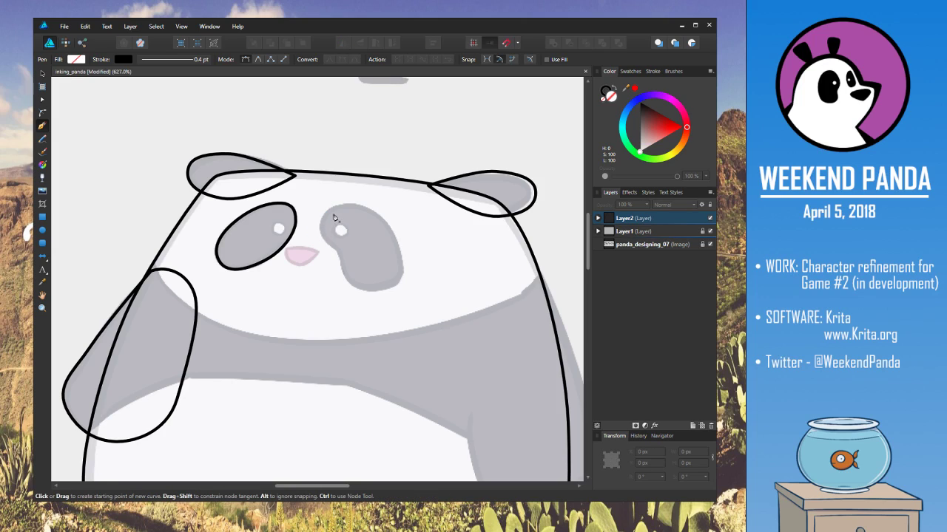
Trace the right-hand eye patch, including its inner notch, as a closed, unfilled Pen curve and leave nothing selected
{"action": "left_click_drag", "start_coordinate": [332, 210], "coordinate": [408, 273]}
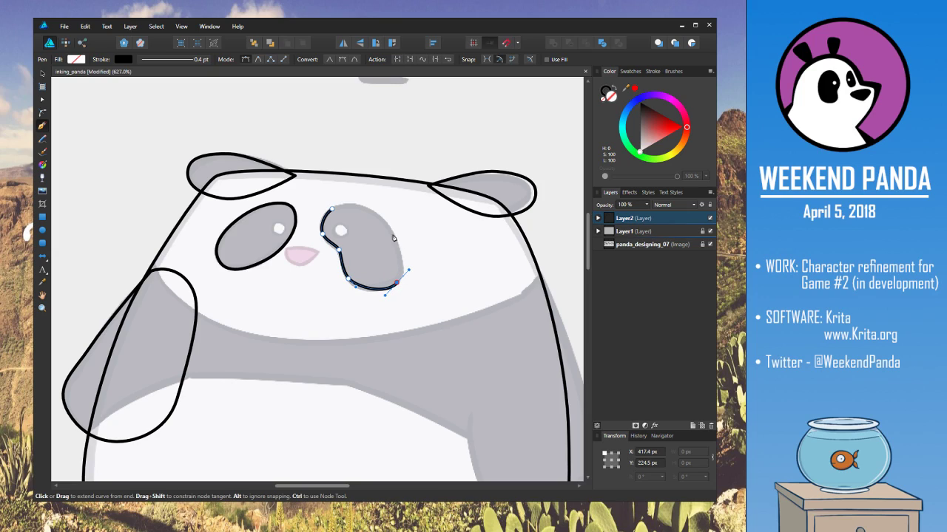
{"action": "left_click_drag", "start_coordinate": [392, 232], "coordinate": [326, 221]}
{"action": "key", "text": "Escape"}
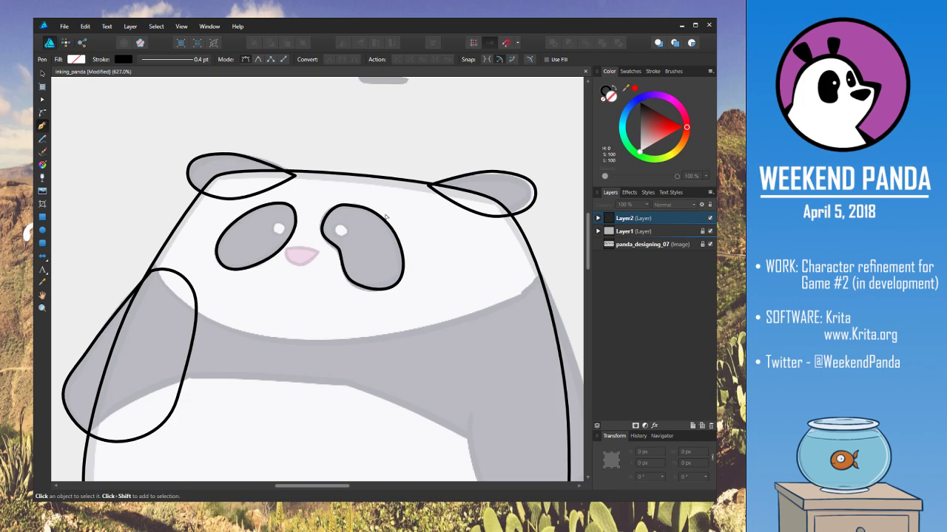
Duplicate the right-hand eye patch outline, move the copy about 30 px to the right, and deselect it
{"action": "left_click", "coordinate": [390, 225]}
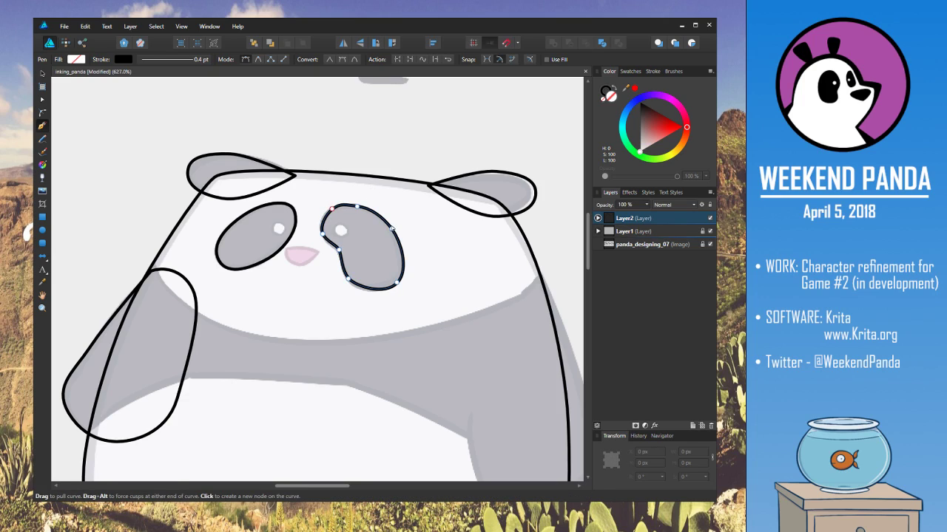
{"action": "key", "text": "v"}
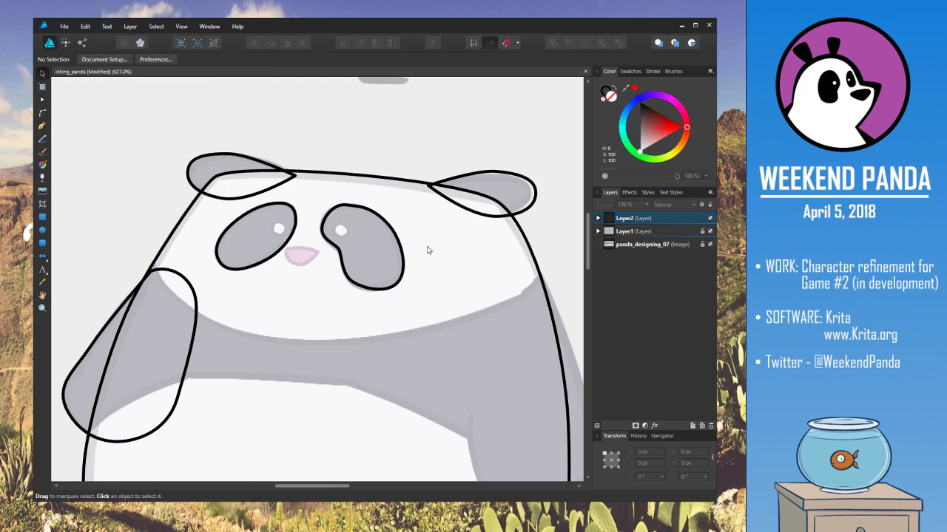
{"action": "left_click_drag", "start_coordinate": [403, 256], "coordinate": [401, 326]}
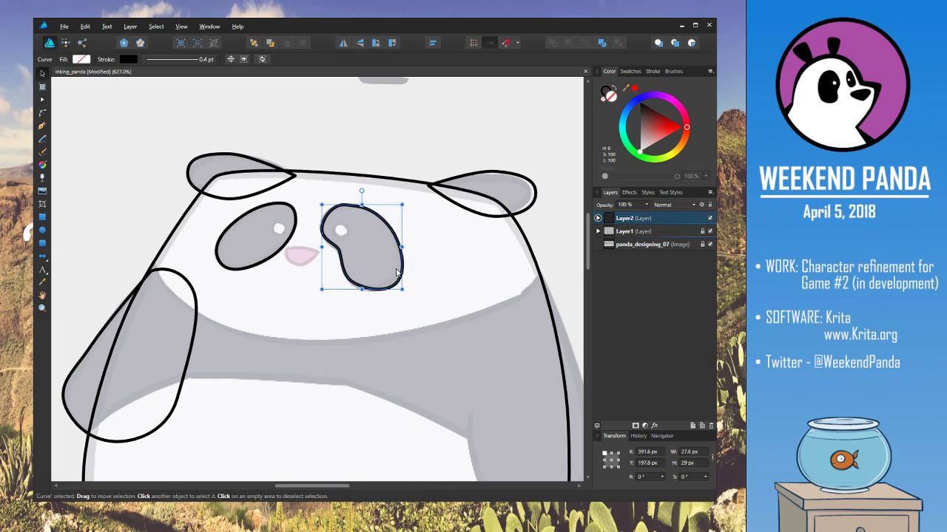
{"action": "right_click", "coordinate": [395, 285]}
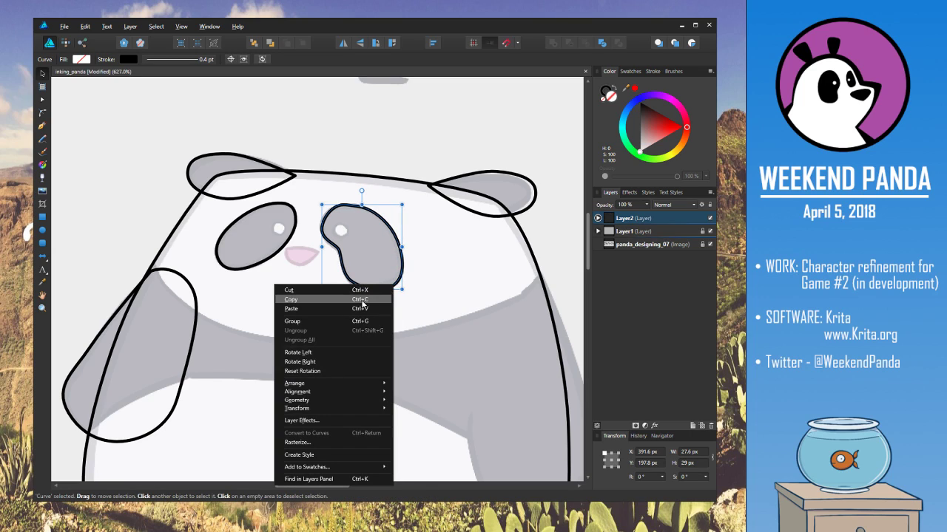
{"action": "left_click", "coordinate": [370, 303]}
{"action": "right_click", "coordinate": [428, 312]}
{"action": "left_click", "coordinate": [396, 332]}
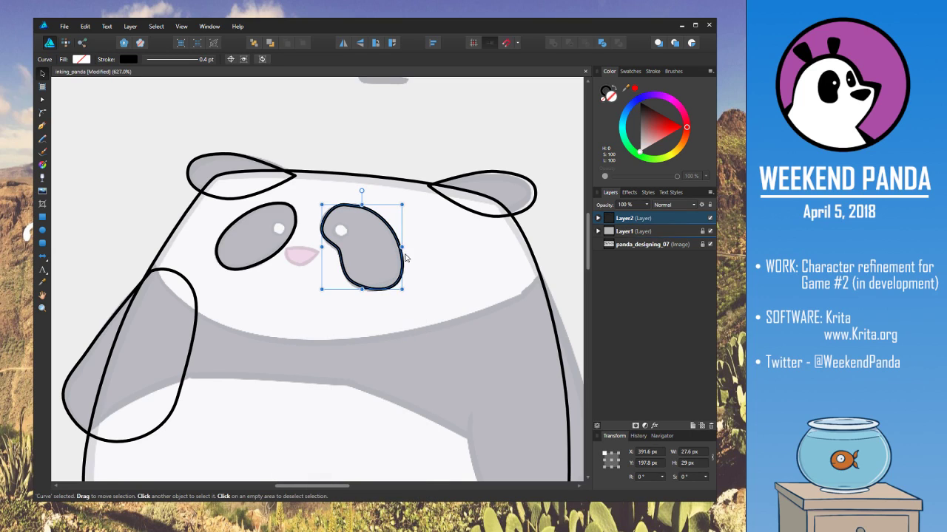
{"action": "key", "text": "shift+Right"}
{"action": "key", "text": "shift+Right"}
{"action": "key", "text": "shift+Right"}
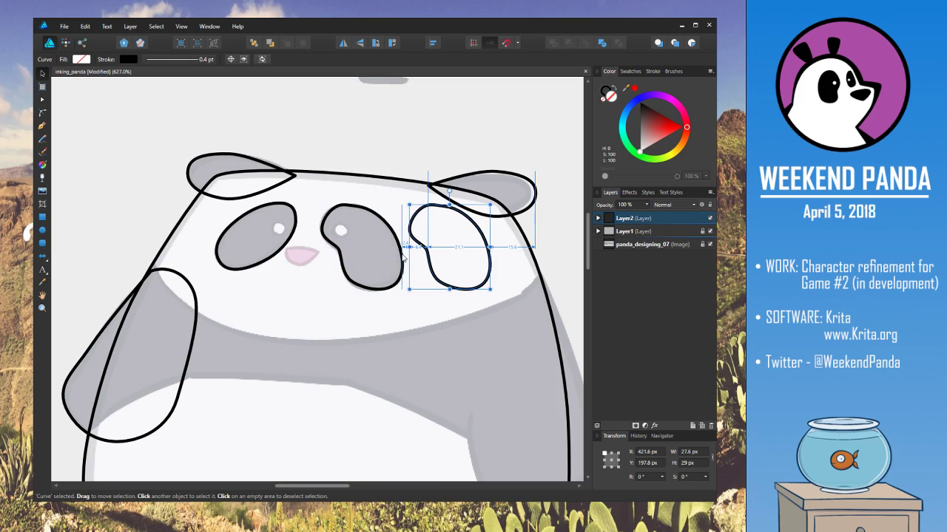
{"action": "left_click", "coordinate": [382, 140]}
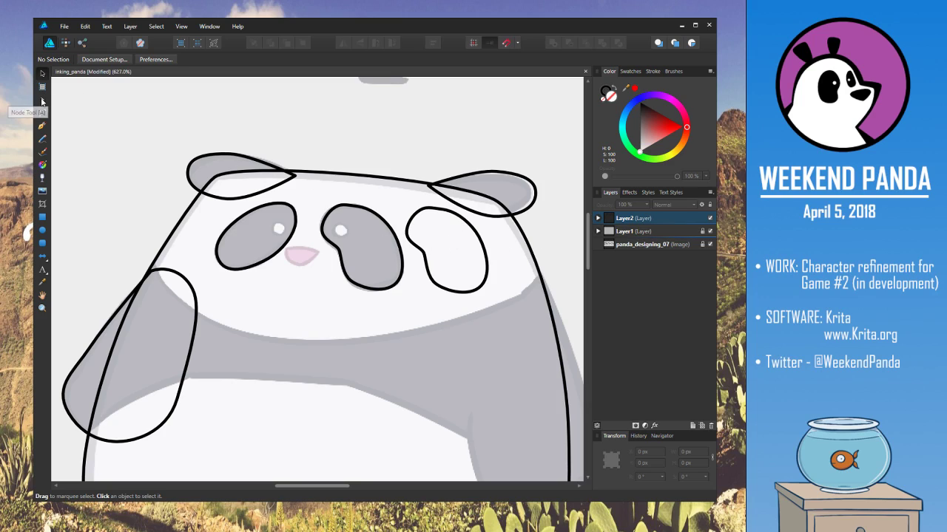
Adjust the upper-left curve handle of the original right-hand eye patch and move its inner notch node slightly down
{"action": "left_click", "coordinate": [42, 100]}
{"action": "left_click", "coordinate": [42, 125]}
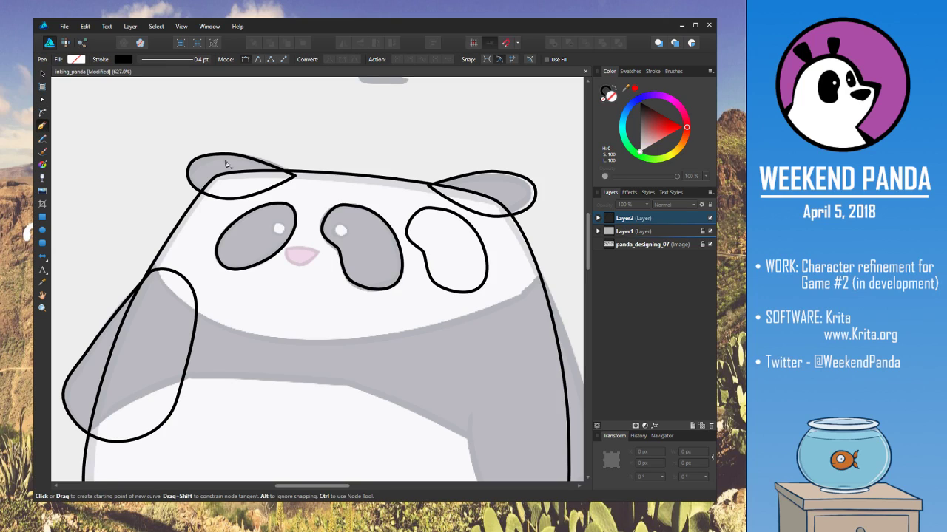
{"action": "left_click", "coordinate": [474, 230], "text": "ctrl"}
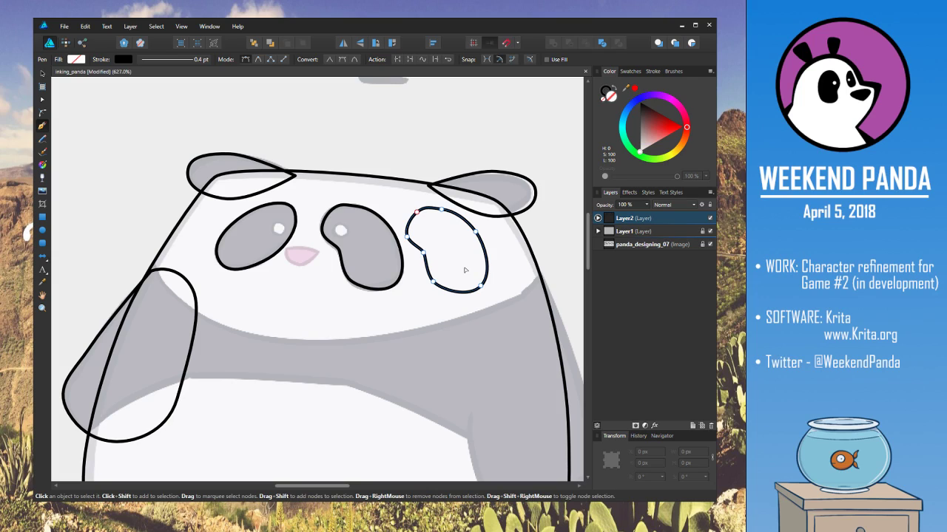
{"action": "left_click", "coordinate": [338, 211], "text": "ctrl"}
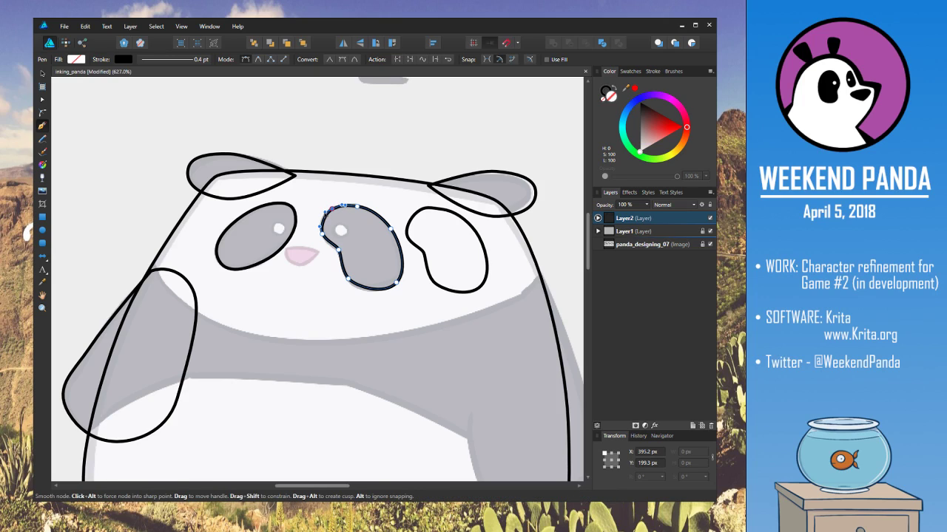
{"action": "left_click_drag", "start_coordinate": [346, 207], "coordinate": [348, 204]}
{"action": "left_click_drag", "start_coordinate": [339, 250], "coordinate": [340, 253]}
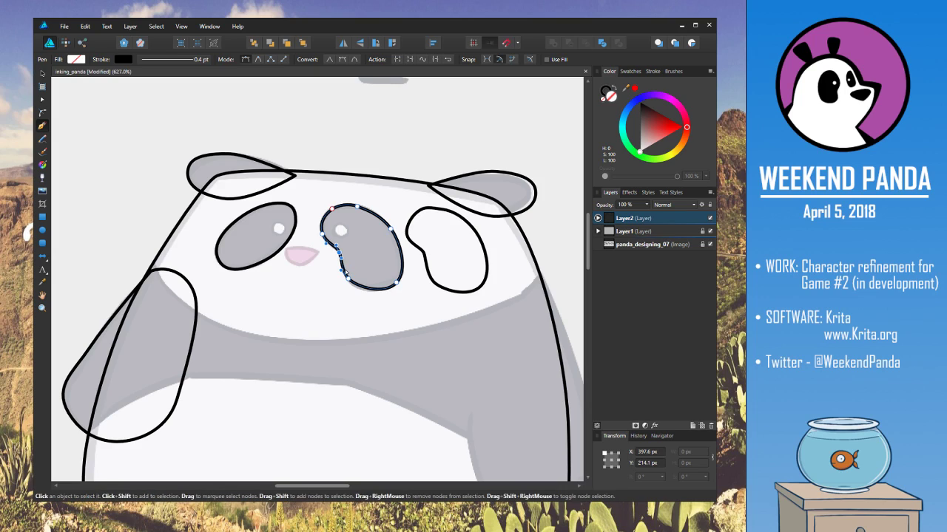
Fine-tune the lower, outer and top nodes and handles of the original right-hand eye patch, and deselect the curve
{"action": "left_click", "coordinate": [347, 278]}
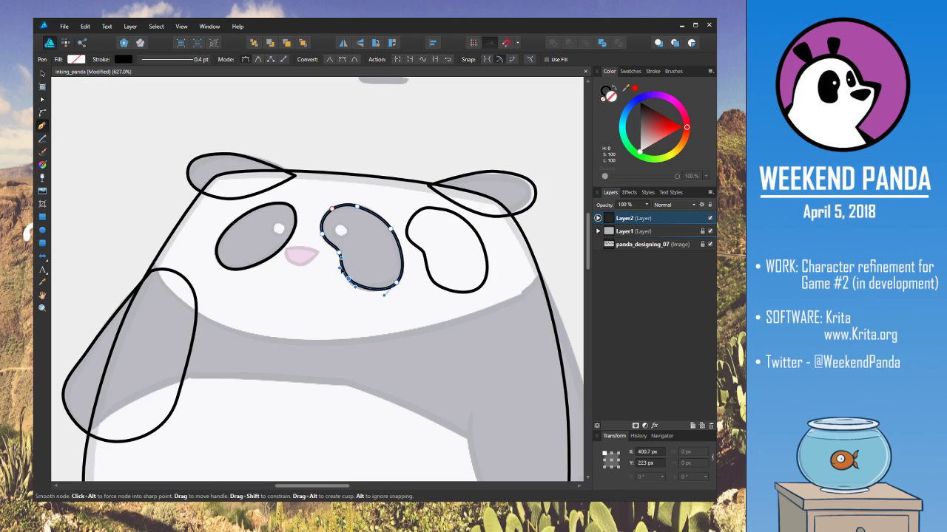
{"action": "left_click", "coordinate": [384, 296]}
{"action": "left_click", "coordinate": [397, 283]}
{"action": "left_click", "coordinate": [397, 282]}
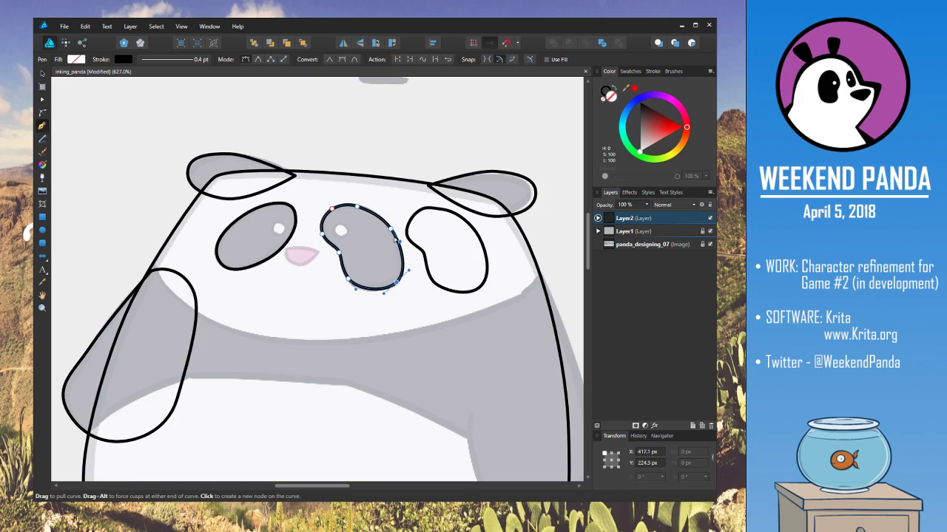
{"action": "left_click", "coordinate": [399, 243]}
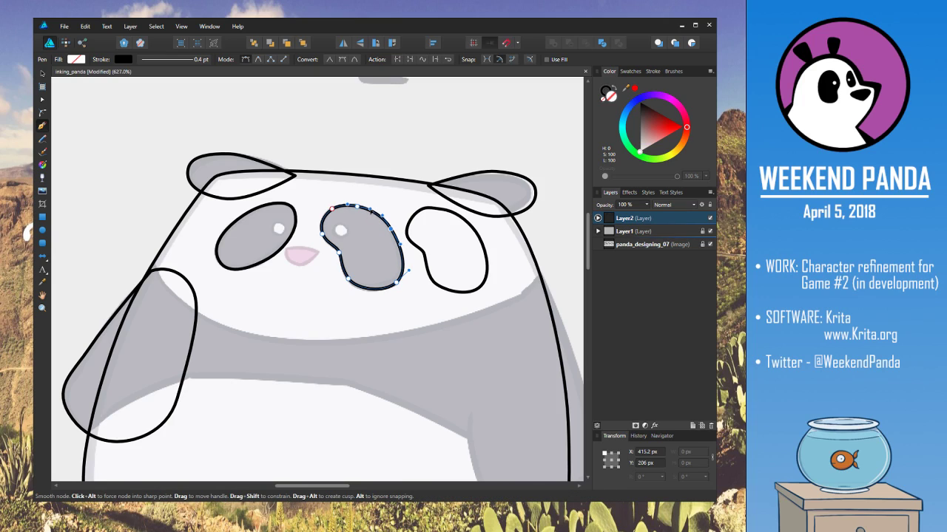
{"action": "left_click", "coordinate": [357, 209]}
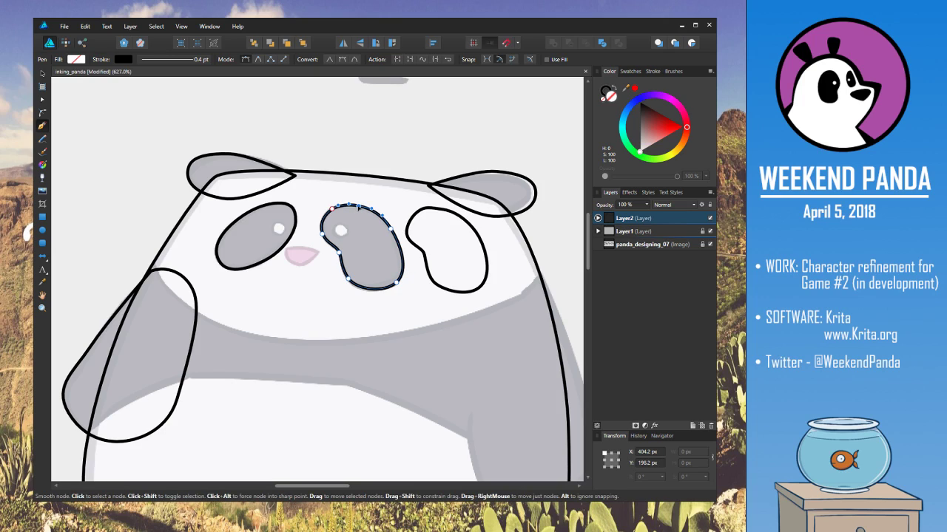
{"action": "key", "text": "Escape"}
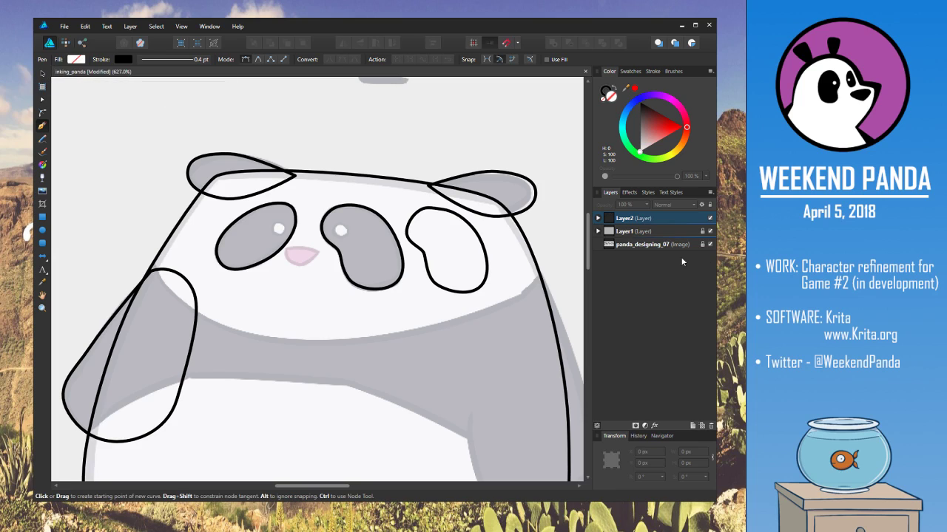
Inspect the line art with the panda_designing_07 reference image hidden, and make the image visible again
{"action": "left_click", "coordinate": [602, 246]}
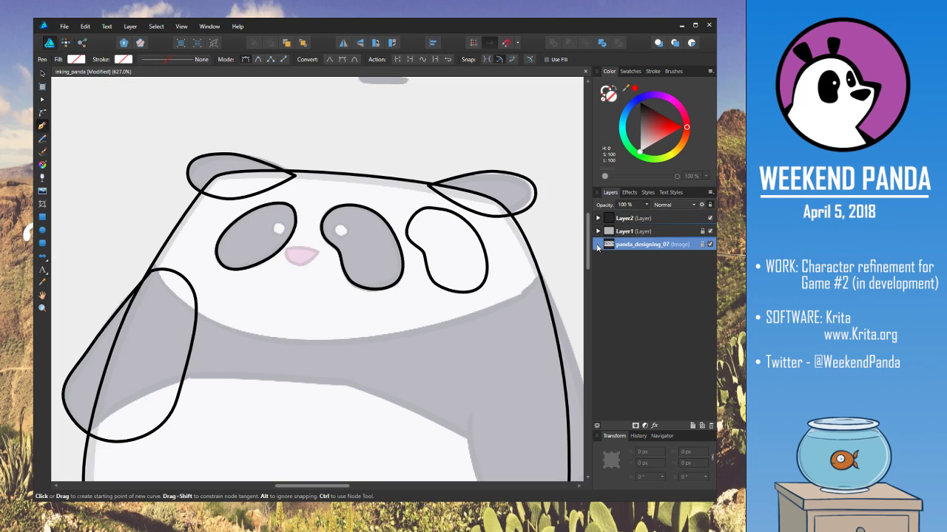
{"action": "left_click", "coordinate": [710, 245]}
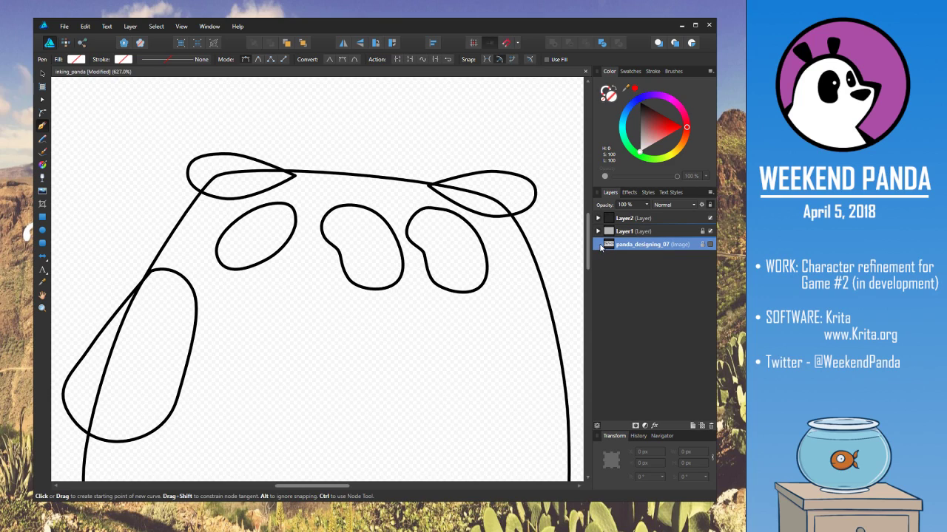
{"action": "left_click", "coordinate": [710, 244]}
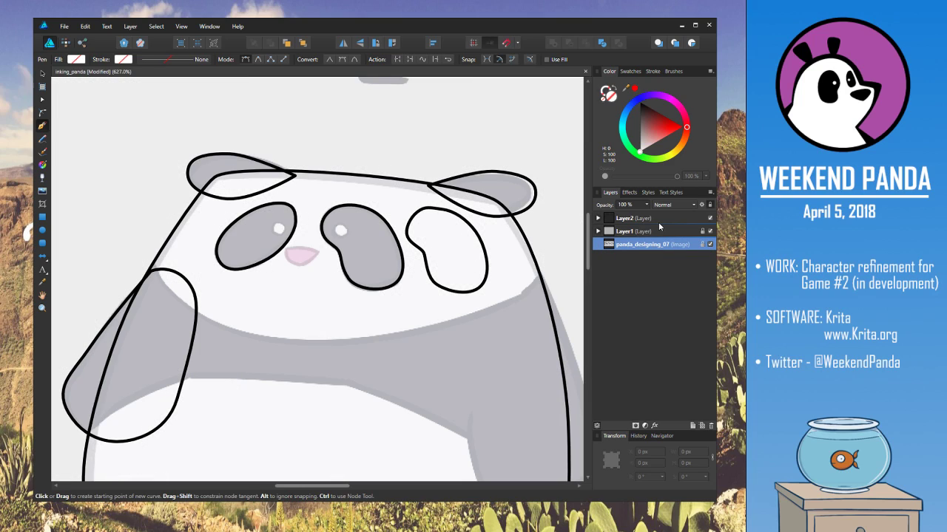
Return to Layer2 and delete the duplicate eye patch beside the right-hand eye patch
{"action": "left_click", "coordinate": [658, 219]}
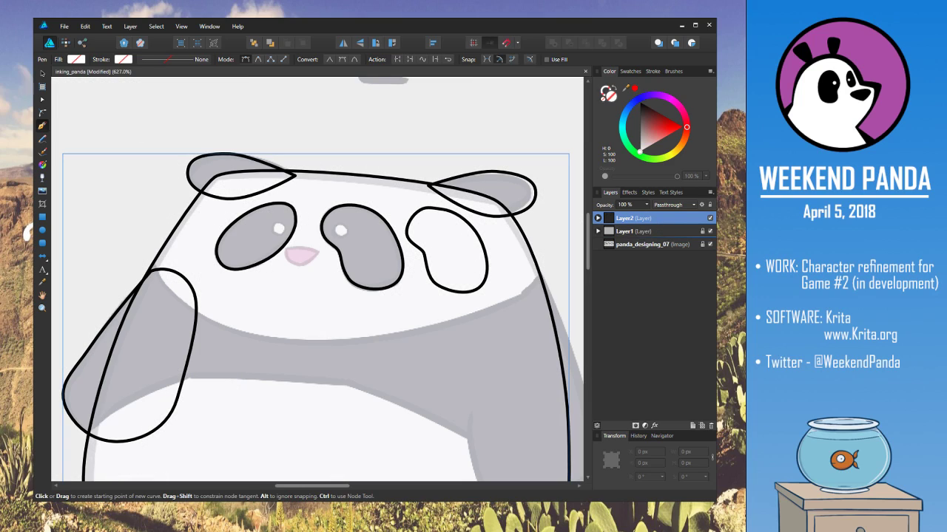
{"action": "left_click", "coordinate": [42, 73]}
{"action": "left_click", "coordinate": [246, 140]}
{"action": "left_click", "coordinate": [464, 225]}
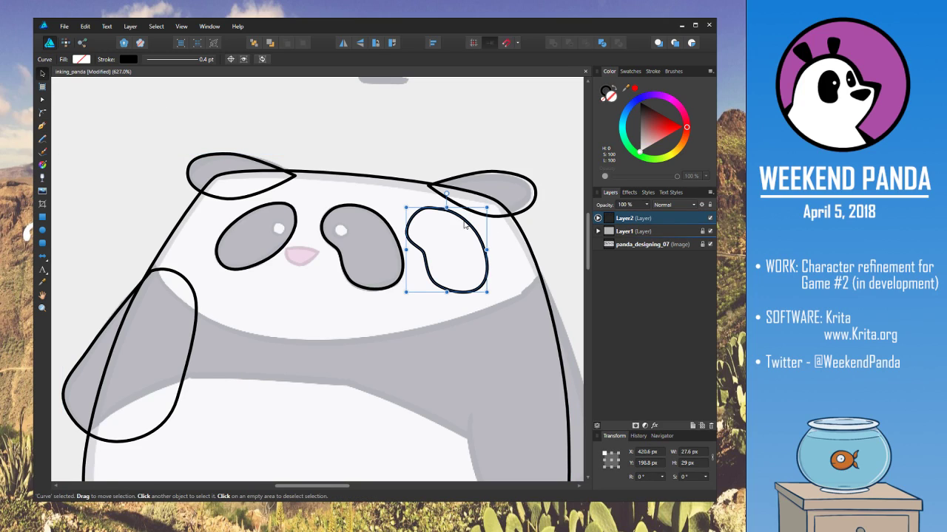
{"action": "key", "text": "Delete"}
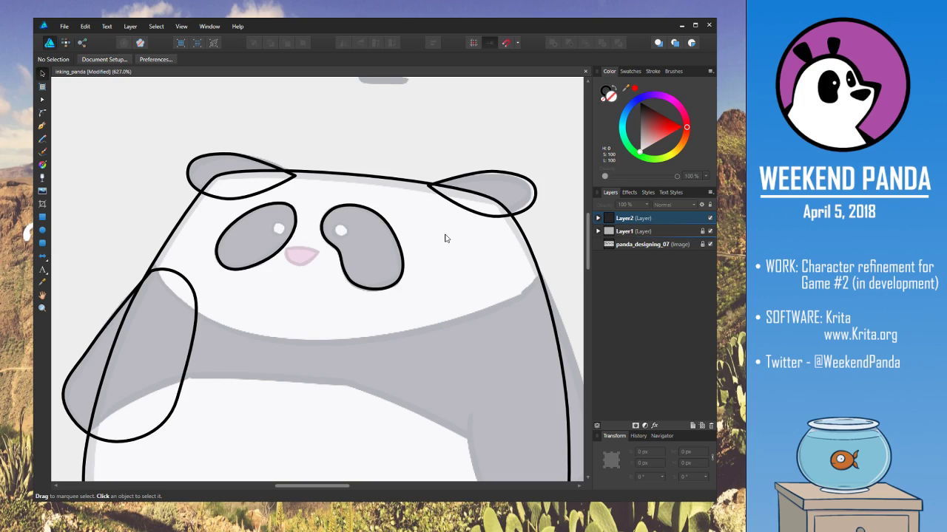
Stretch the right-hand eye patch slightly downward to a height of about 29.1 px and deselect it
{"action": "left_click", "coordinate": [383, 290]}
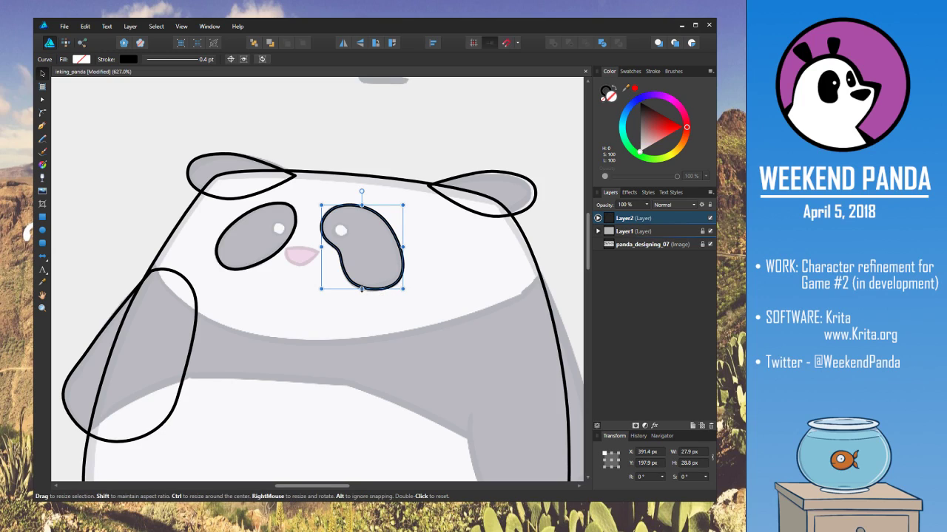
{"action": "left_click_drag", "start_coordinate": [362, 289], "coordinate": [362, 291]}
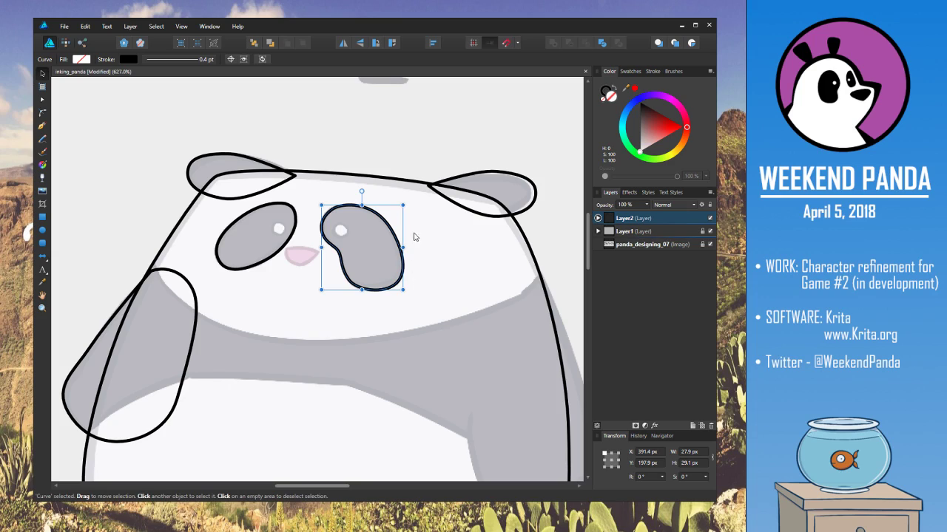
{"action": "left_click", "coordinate": [450, 220]}
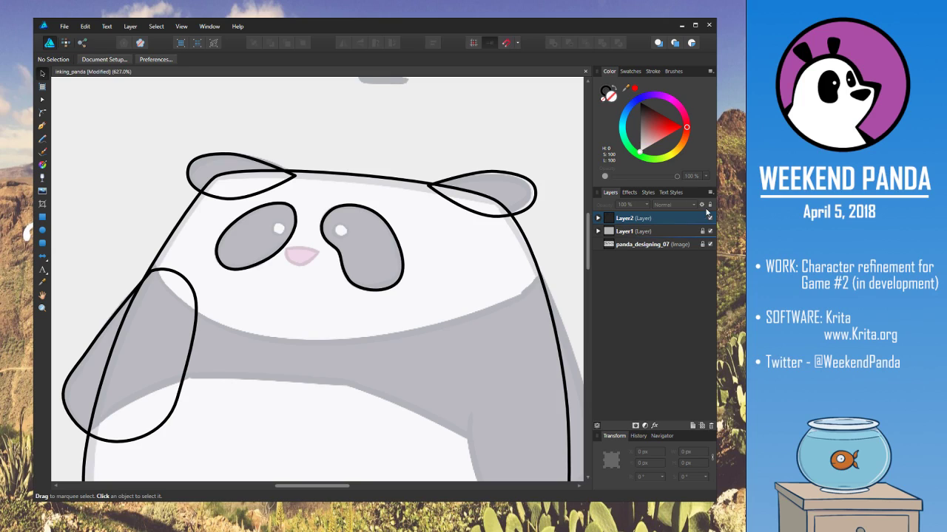
Draw a circle about 4.9 px wide on Layer2 over the left-hand eye's white highlight and nudge it into place
{"action": "left_click", "coordinate": [664, 220]}
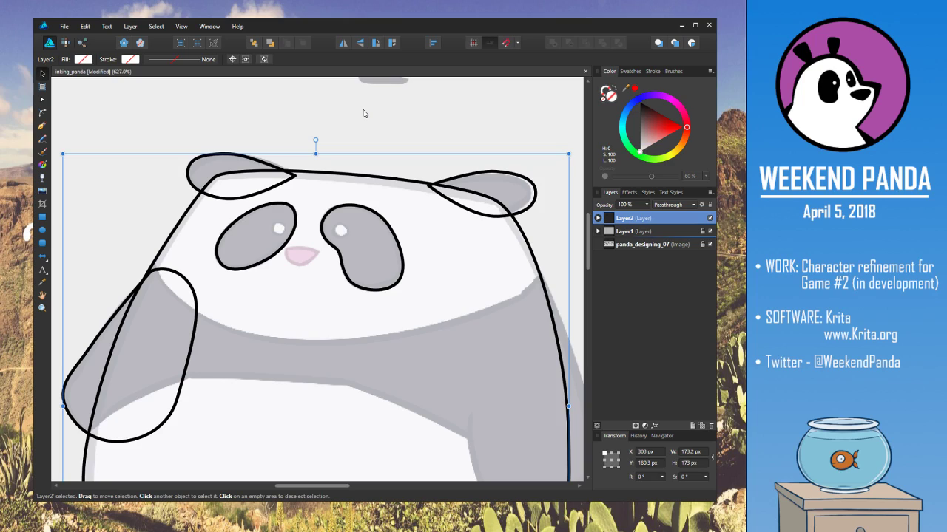
{"action": "left_click", "coordinate": [389, 132]}
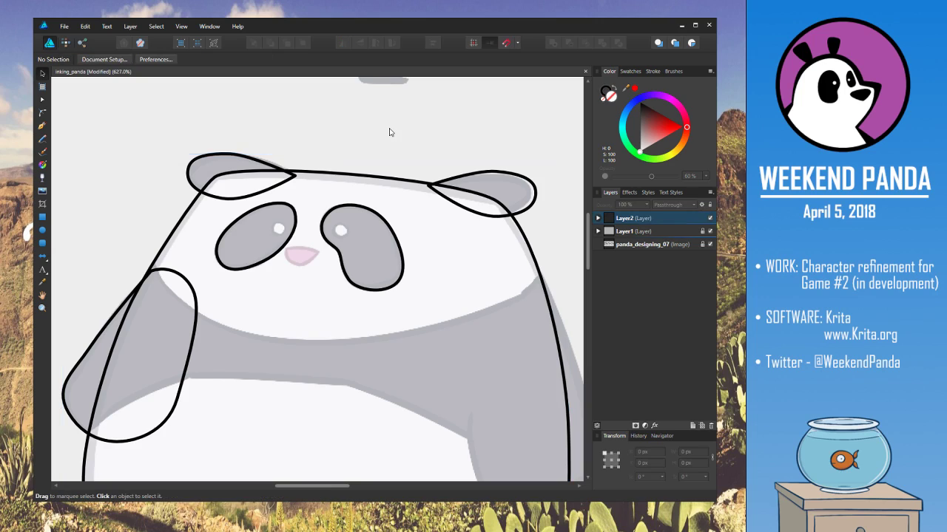
{"action": "left_click", "coordinate": [649, 220]}
{"action": "left_click", "coordinate": [156, 121]}
{"action": "left_click", "coordinate": [42, 231]}
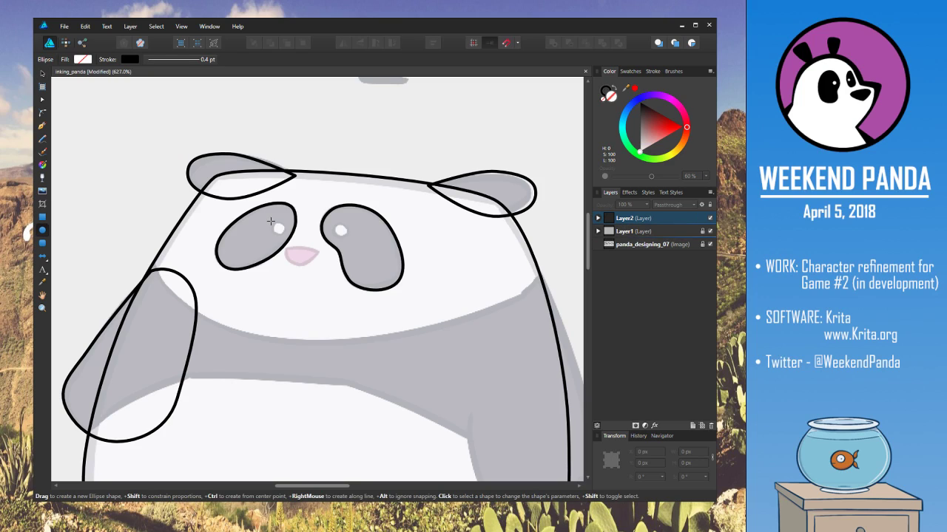
{"action": "left_click_drag", "start_coordinate": [270, 221], "coordinate": [285, 233]}
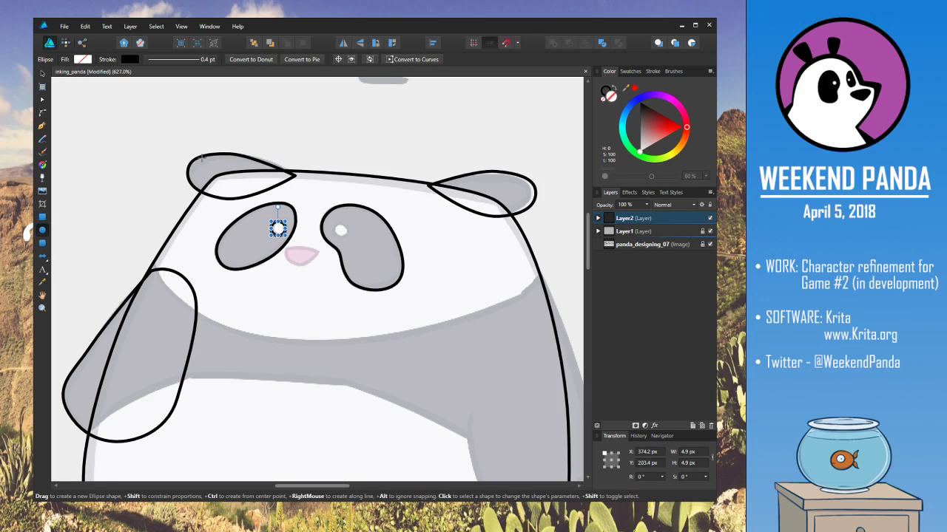
{"action": "left_click", "coordinate": [42, 74]}
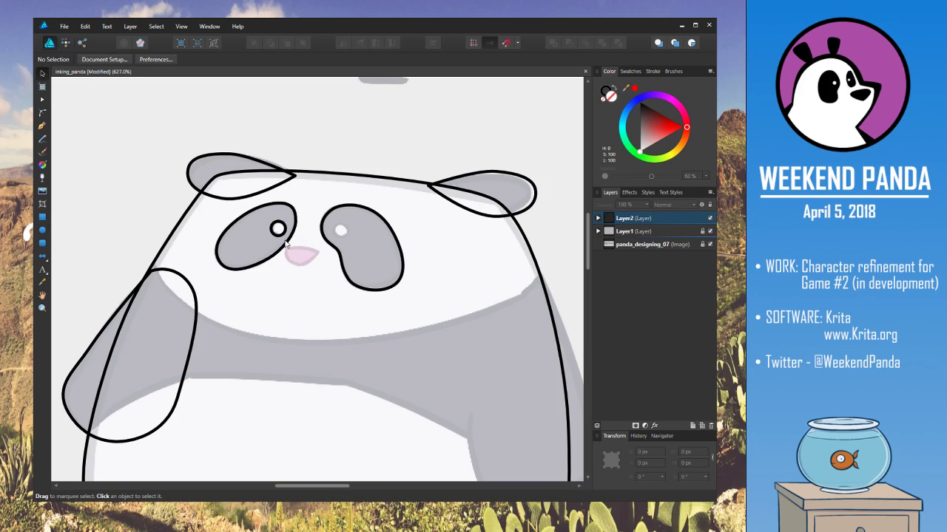
{"action": "left_click_drag", "start_coordinate": [285, 236], "coordinate": [282, 236]}
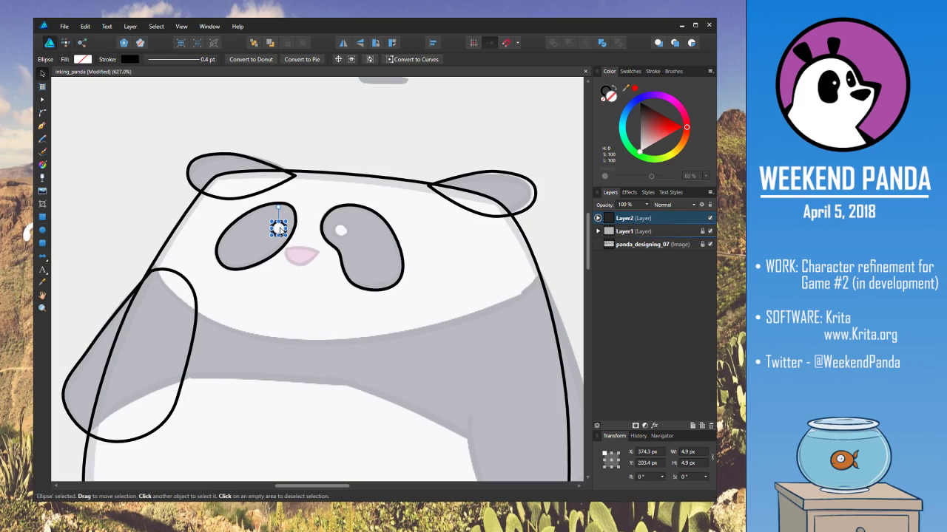
Duplicate the highlight circle onto the right-hand eye's highlight, and fine-position both circles over the reference
{"action": "left_click_drag", "start_coordinate": [281, 229], "coordinate": [341, 232]}
{"action": "left_click", "coordinate": [345, 126]}
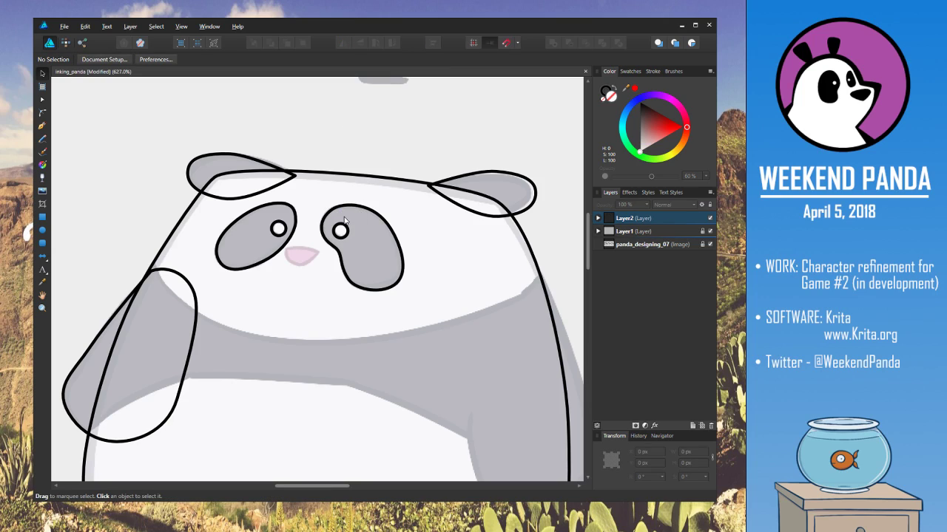
{"action": "left_click", "coordinate": [281, 231]}
{"action": "left_click_drag", "start_coordinate": [282, 234], "coordinate": [283, 234]}
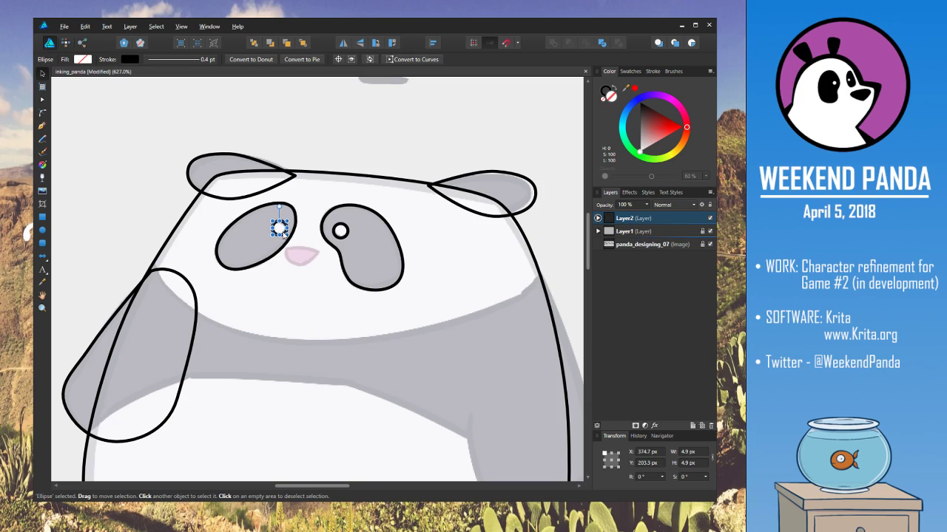
{"action": "left_click", "coordinate": [371, 140]}
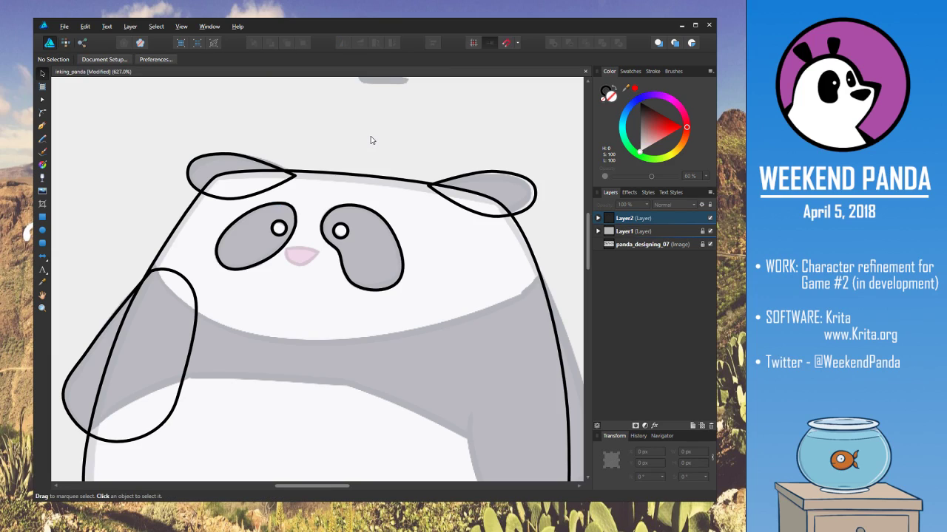
{"action": "left_click", "coordinate": [347, 235]}
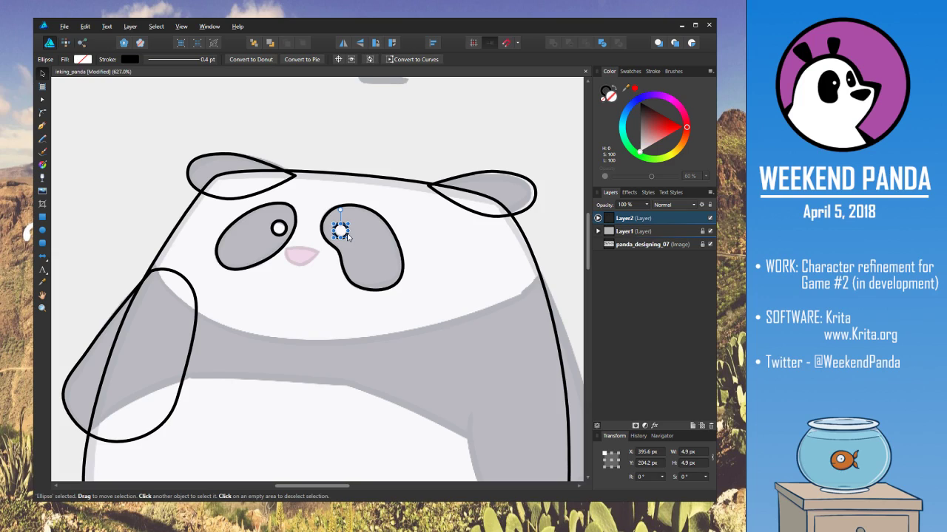
{"action": "left_click_drag", "start_coordinate": [347, 234], "coordinate": [347, 234]}
{"action": "left_click", "coordinate": [348, 148]}
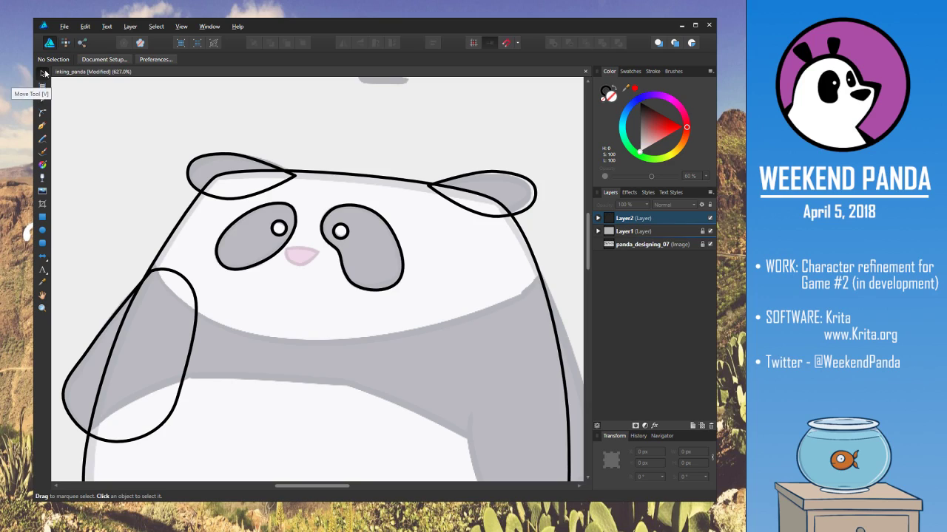
Trace the pink nose on Layer2 with the Pen tool as a closed, rounded triangular curve and deselect it
{"action": "left_click", "coordinate": [43, 127]}
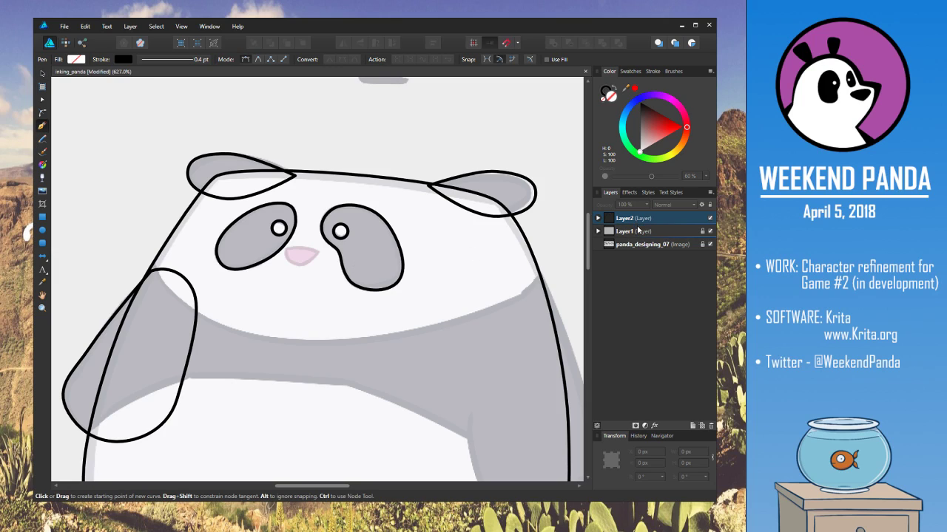
{"action": "left_click", "coordinate": [635, 222]}
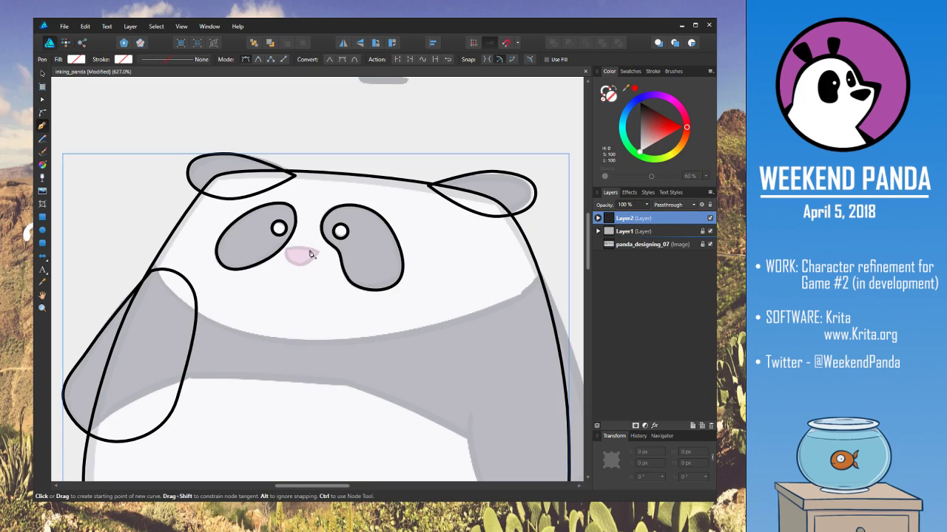
{"action": "left_click_drag", "start_coordinate": [307, 249], "coordinate": [296, 251]}
{"action": "key", "text": "Escape"}
{"action": "left_click", "coordinate": [318, 252]}
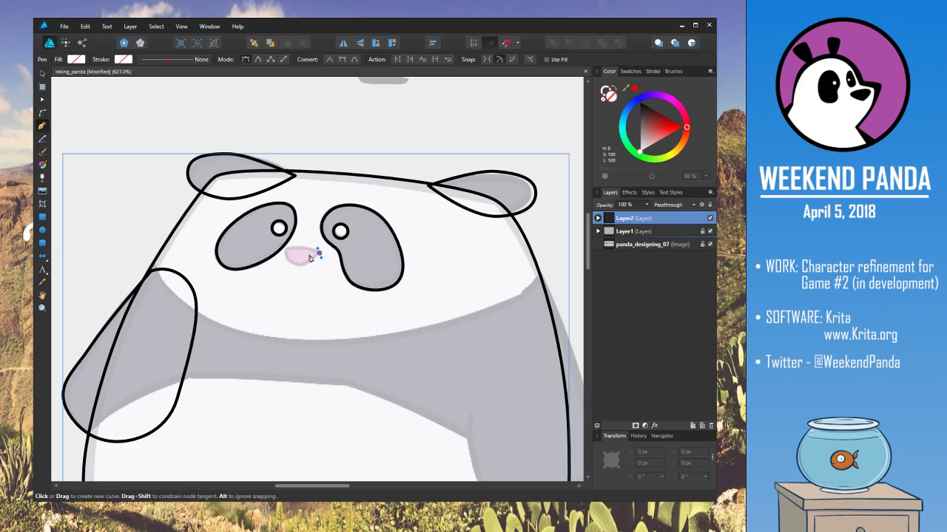
{"action": "left_click_drag", "start_coordinate": [287, 249], "coordinate": [308, 269]}
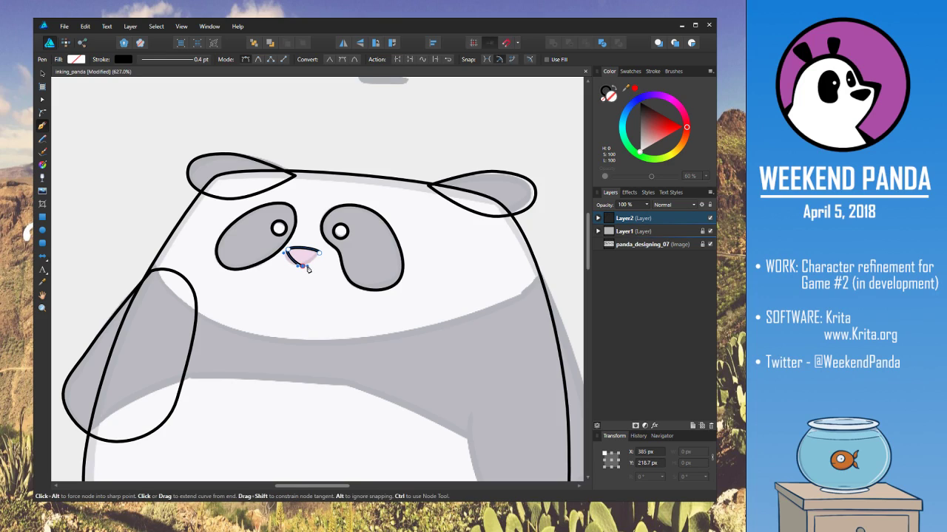
{"action": "left_click", "coordinate": [320, 255]}
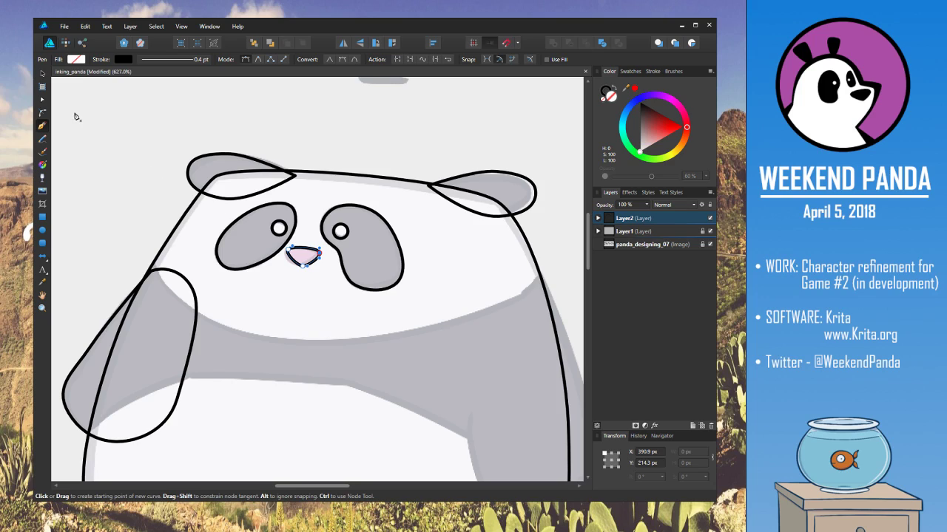
{"action": "left_click", "coordinate": [43, 73]}
{"action": "left_click", "coordinate": [116, 136]}
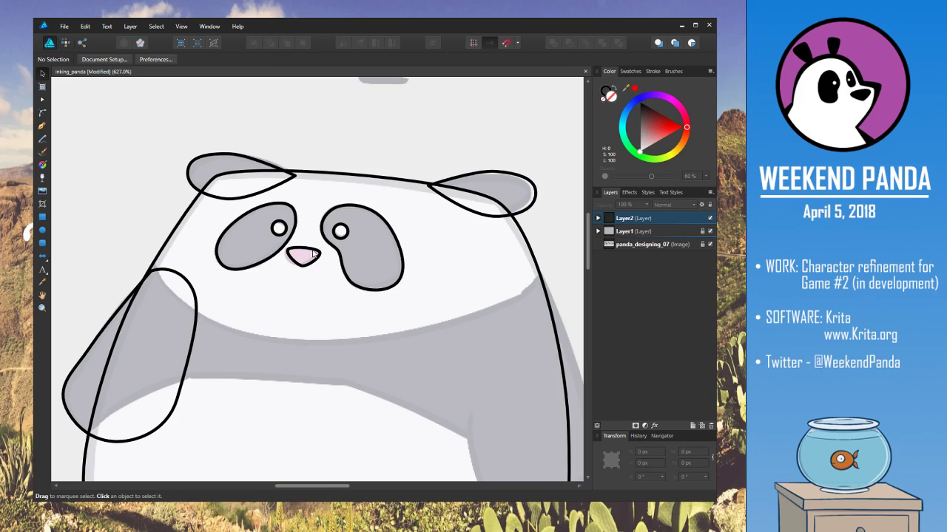
Check the whole second panda against its neighbours and save the inking_panda document
{"action": "scroll", "coordinate": [362, 214], "scroll_direction": "down", "scroll_amount": 5}
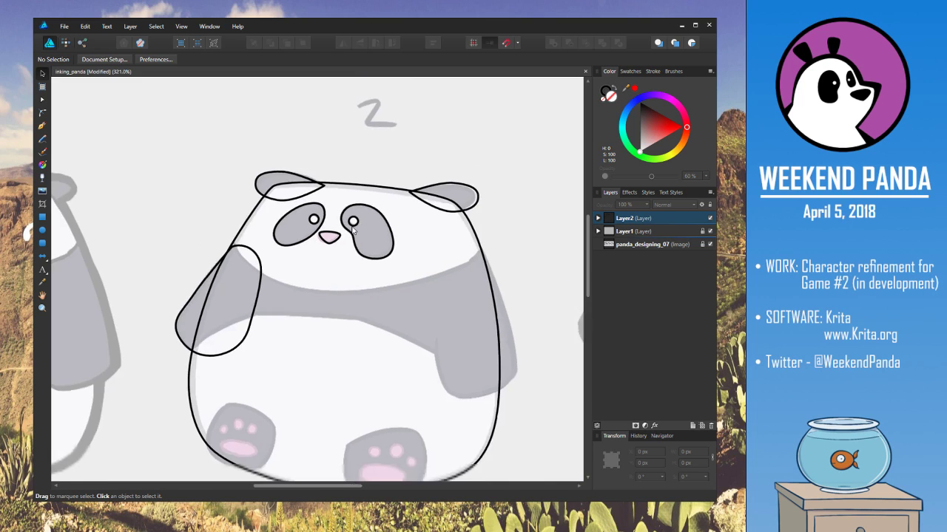
{"action": "left_click_drag", "start_coordinate": [344, 330], "coordinate": [325, 306]}
{"action": "left_click_drag", "start_coordinate": [331, 272], "coordinate": [307, 251]}
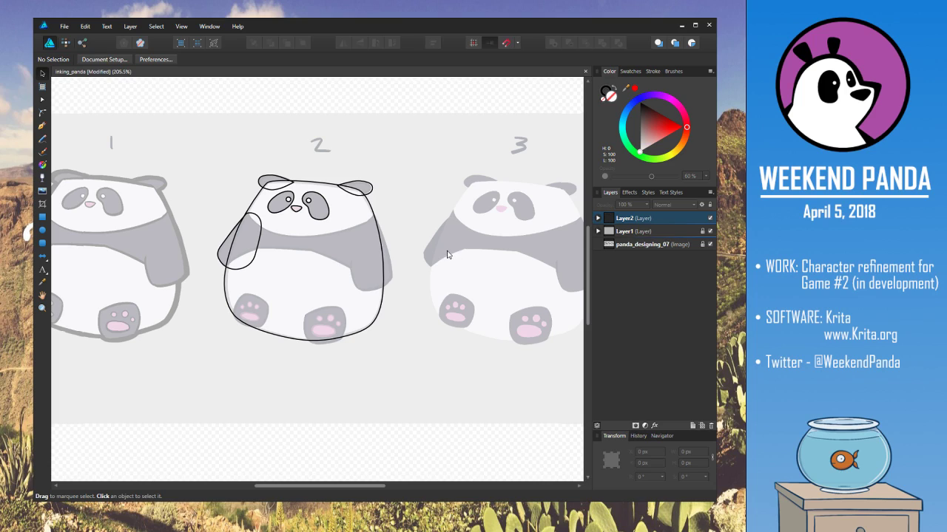
{"action": "scroll", "coordinate": [344, 282], "scroll_direction": "up", "scroll_amount": 2}
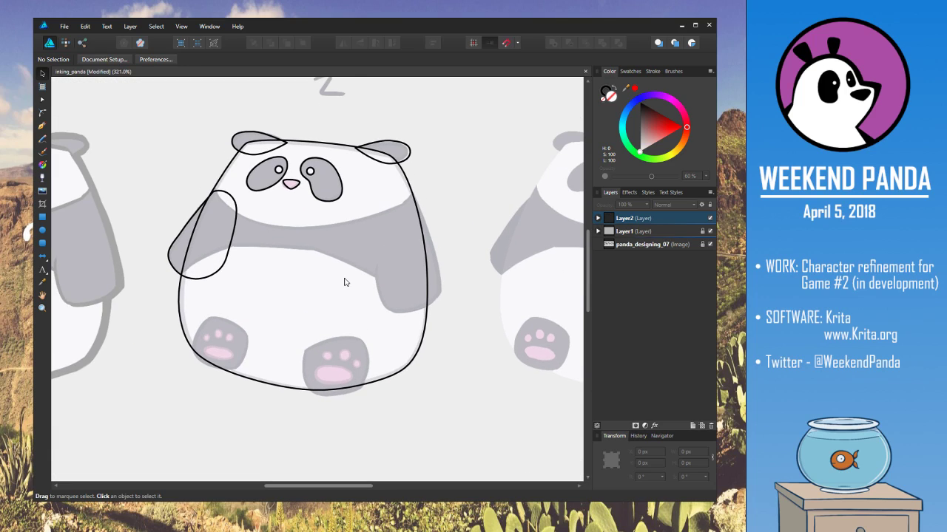
{"action": "left_click", "coordinate": [44, 25]}
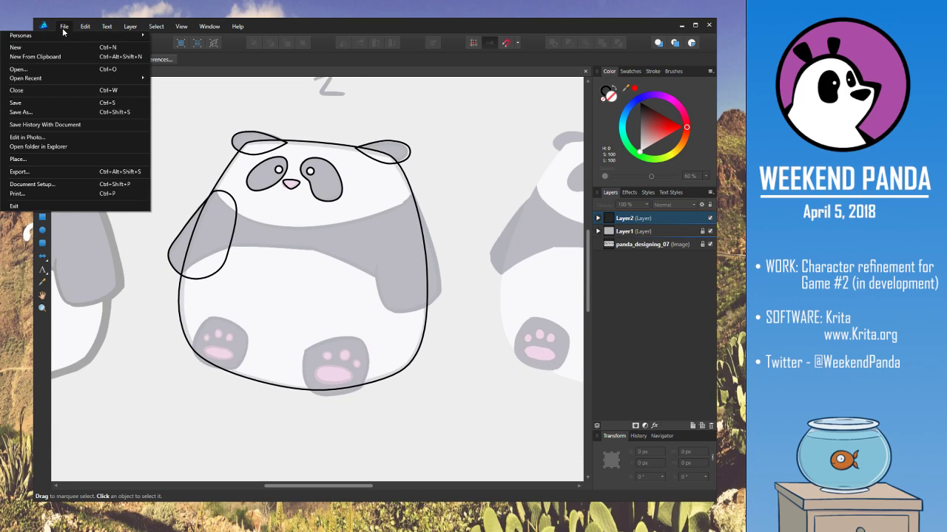
{"action": "left_click", "coordinate": [54, 105]}
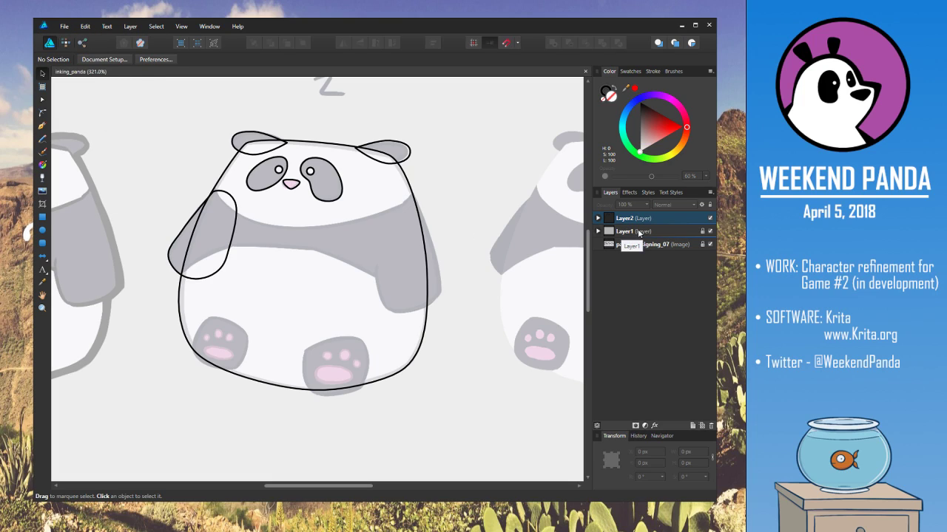
Start a Pen curve at the right-hand arm's shoulder and trace its outer edge down around the lower outer corner
{"action": "scroll", "coordinate": [463, 229], "scroll_direction": "up", "scroll_amount": 5}
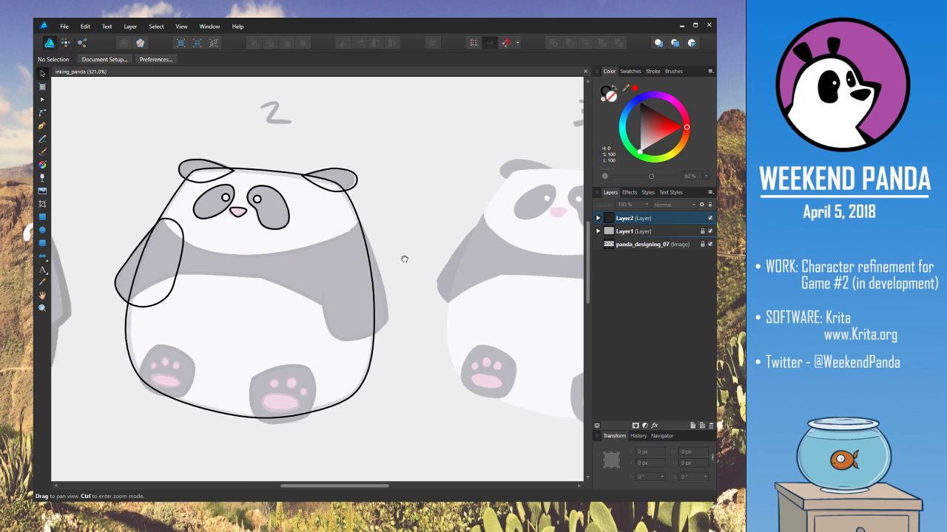
{"action": "left_click_drag", "start_coordinate": [352, 256], "coordinate": [349, 338]}
{"action": "scroll", "coordinate": [387, 178], "scroll_direction": "down", "scroll_amount": 1}
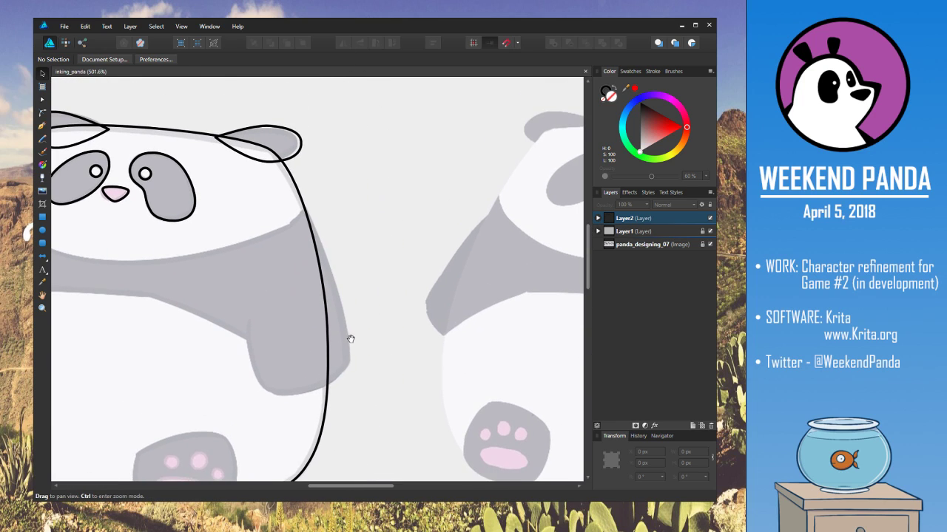
{"action": "left_click", "coordinate": [42, 127]}
{"action": "scroll", "coordinate": [366, 225], "scroll_direction": "down", "scroll_amount": 1}
{"action": "mouse_move", "coordinate": [306, 197]}
{"action": "left_mouse_down"}
{"action": "mouse_move", "coordinate": [323, 238]}
{"action": "mouse_move", "coordinate": [311, 210]}
{"action": "left_mouse_up"}
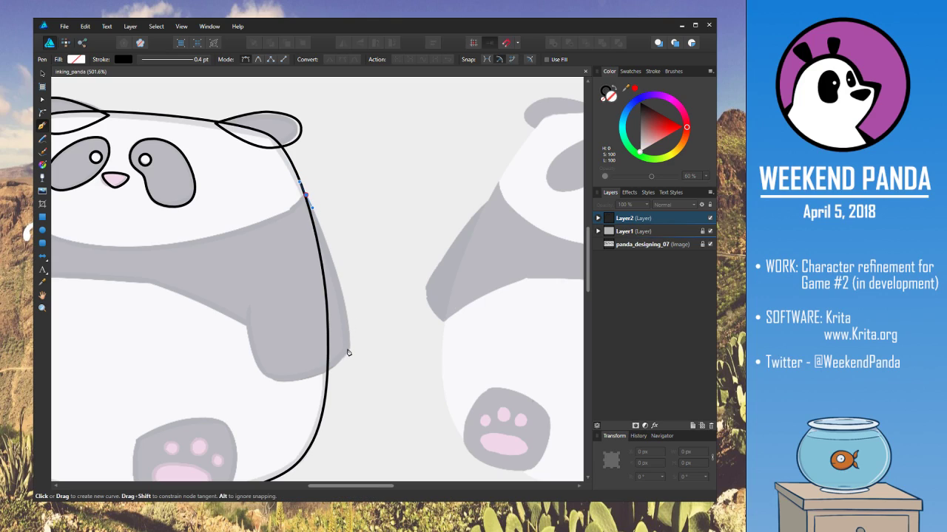
{"action": "left_click_drag", "start_coordinate": [347, 350], "coordinate": [340, 368]}
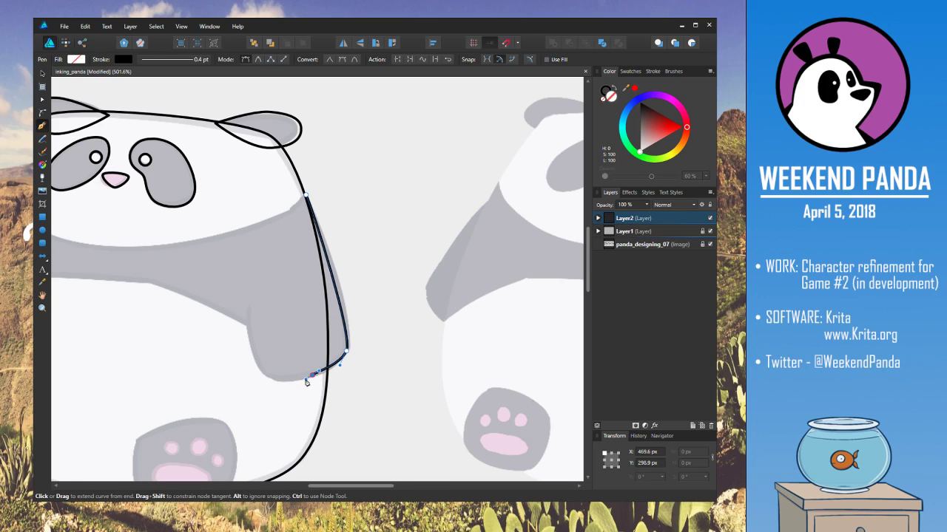
Continue the right-hand arm curve along the paw's bottom and up its inner edge, leaving the curve open, and deselect it
{"action": "left_click", "coordinate": [262, 375]}
{"action": "left_click_drag", "start_coordinate": [262, 375], "coordinate": [258, 371]}
{"action": "left_click", "coordinate": [250, 338]}
{"action": "left_click", "coordinate": [250, 307]}
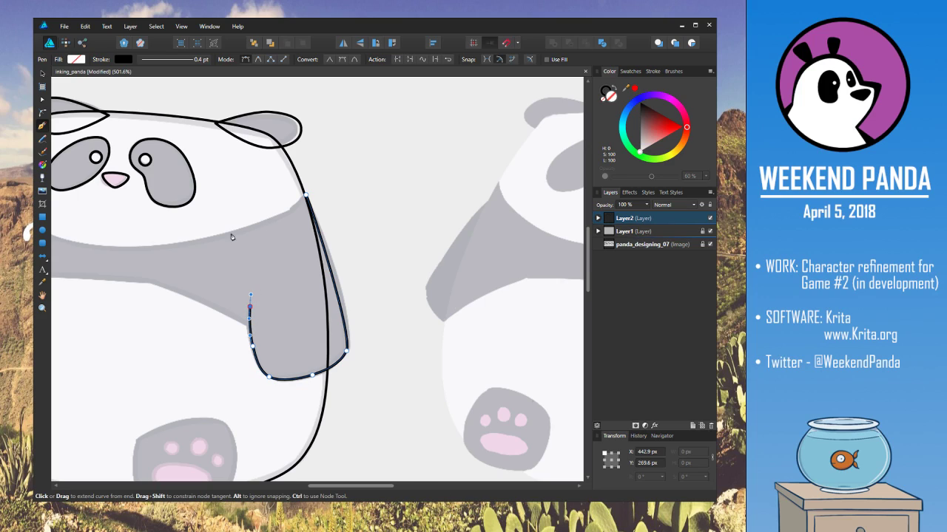
{"action": "left_click", "coordinate": [42, 74]}
{"action": "left_click", "coordinate": [419, 244]}
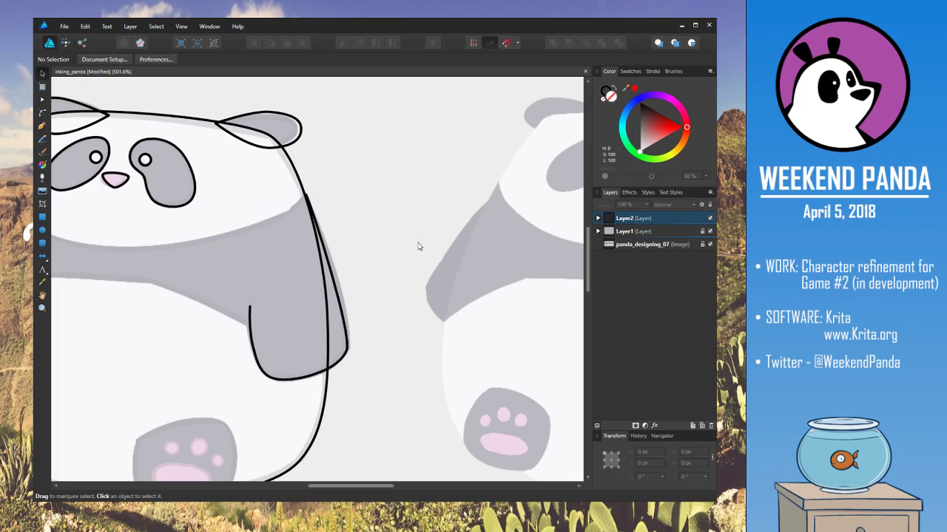
Lower the top of the right-hand arm curve to a height of about 77.7 px, deselect it and activate the Node tool
{"action": "left_click", "coordinate": [331, 283]}
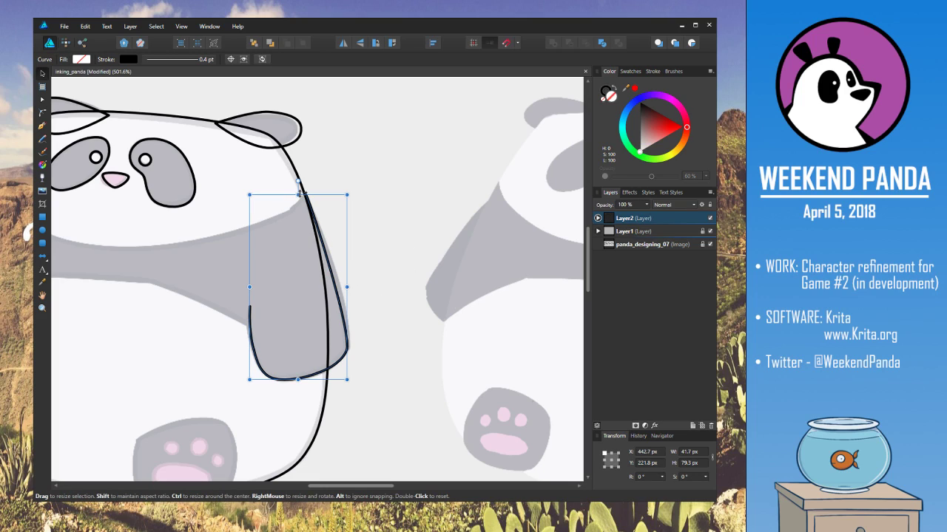
{"action": "left_click_drag", "start_coordinate": [298, 194], "coordinate": [293, 197]}
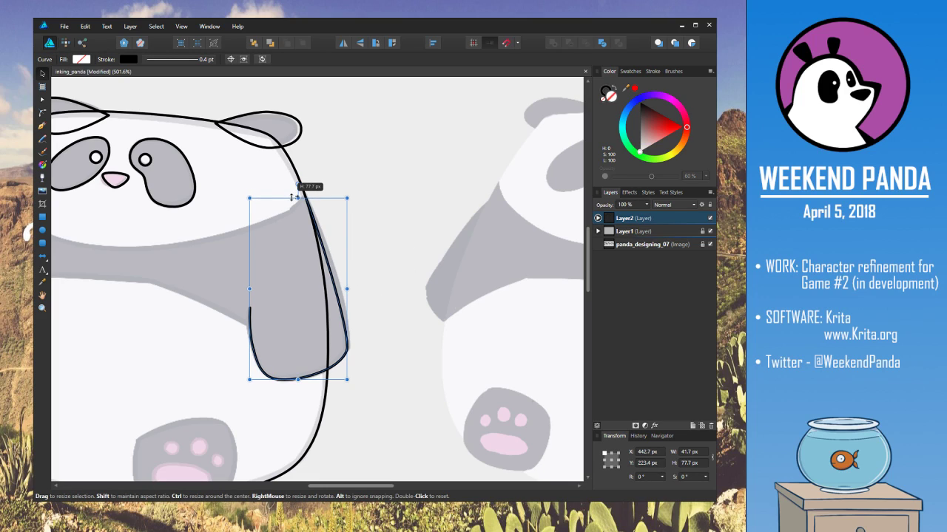
{"action": "left_click", "coordinate": [368, 173]}
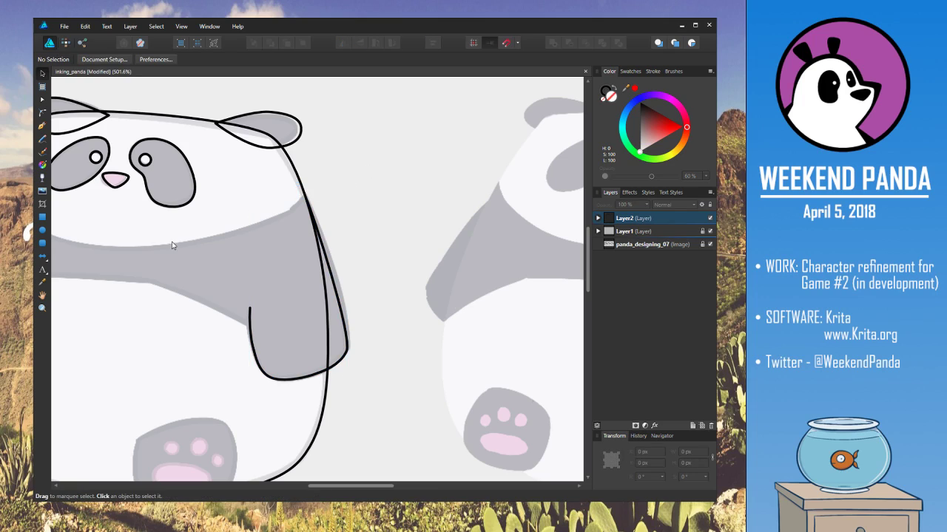
{"action": "left_click", "coordinate": [43, 101]}
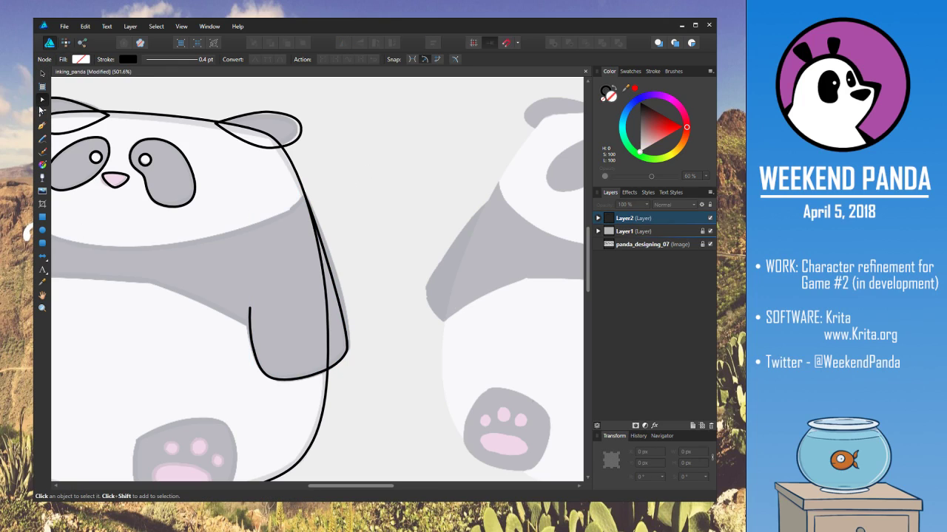
Adjust the curve handle at the outer lower corner of the middle panda's right-hand arm outline, and deselect the curve
{"action": "left_click", "coordinate": [348, 352]}
{"action": "left_click", "coordinate": [347, 351]}
{"action": "left_click_drag", "start_coordinate": [354, 338], "coordinate": [359, 327]}
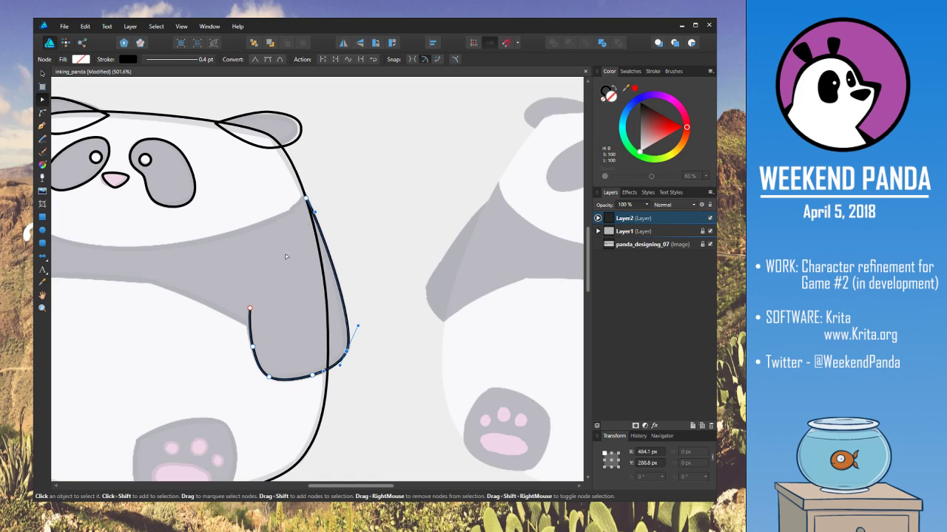
{"action": "left_click", "coordinate": [43, 73]}
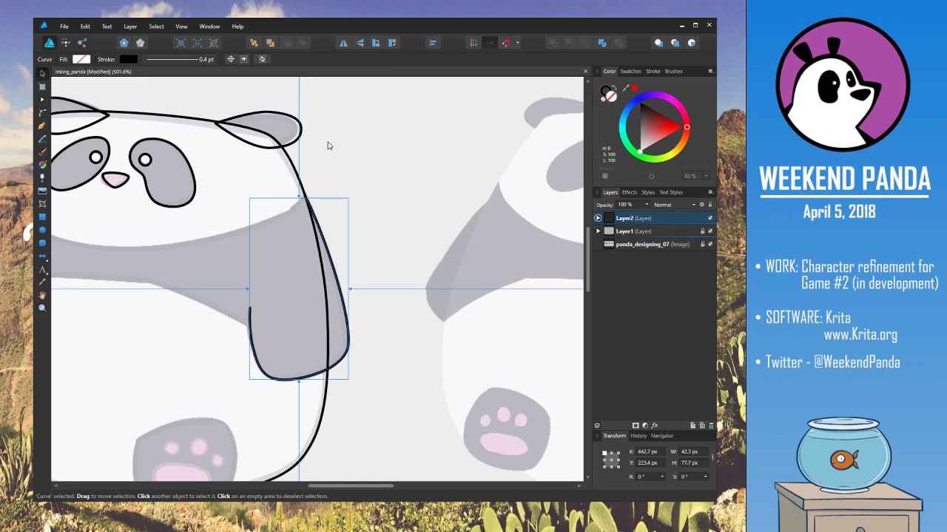
{"action": "left_click", "coordinate": [333, 143]}
Save the inking_panda document
{"action": "scroll", "coordinate": [329, 262], "scroll_direction": "down", "scroll_amount": 3}
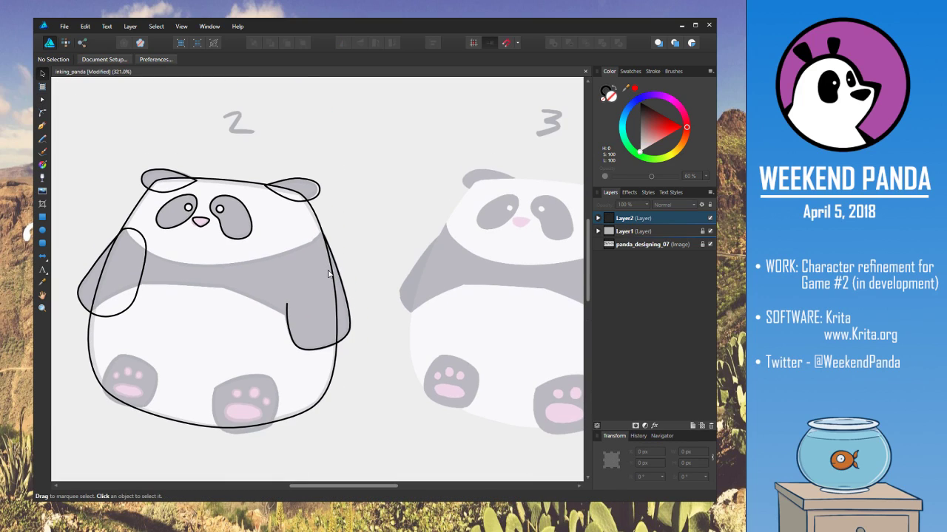
{"action": "key", "text": "space"}
{"action": "left_click_drag", "start_coordinate": [328, 273], "coordinate": [296, 259]}
{"action": "left_click_drag", "start_coordinate": [268, 305], "coordinate": [308, 307]}
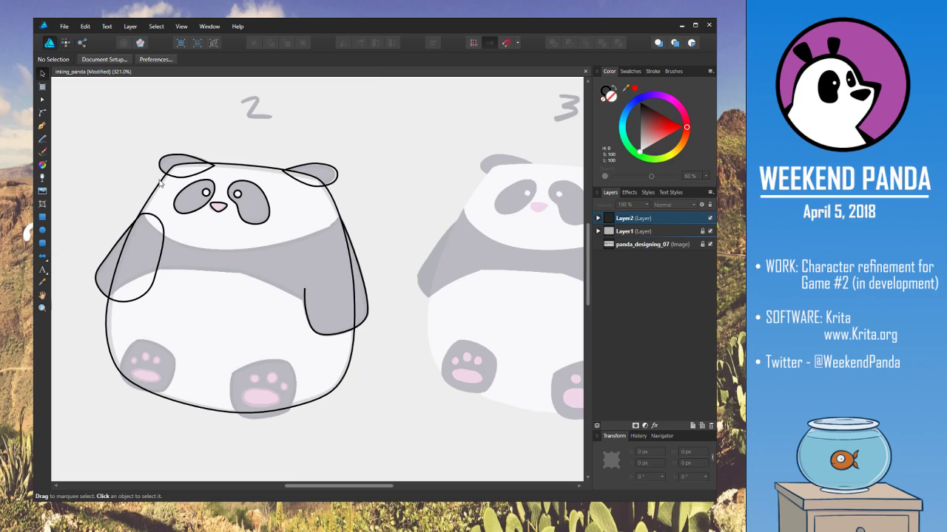
{"action": "left_click", "coordinate": [63, 27]}
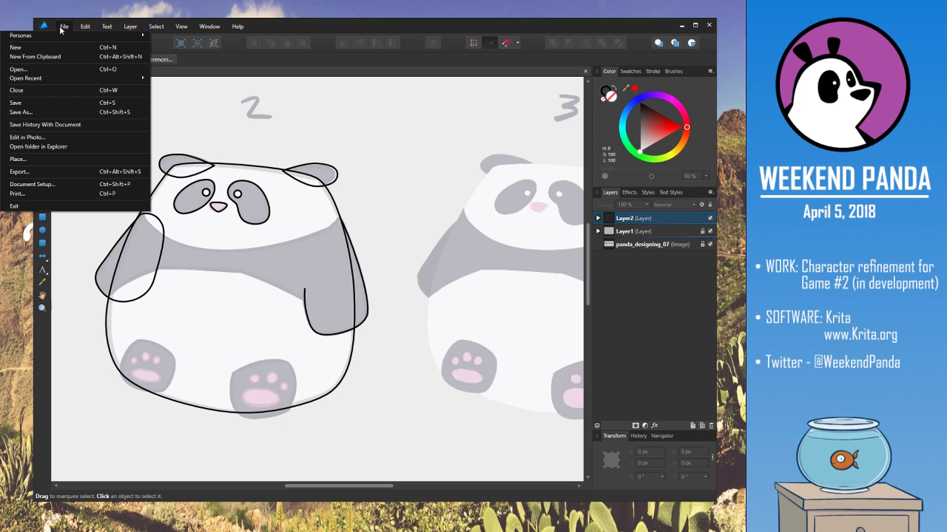
{"action": "left_click", "coordinate": [41, 103]}
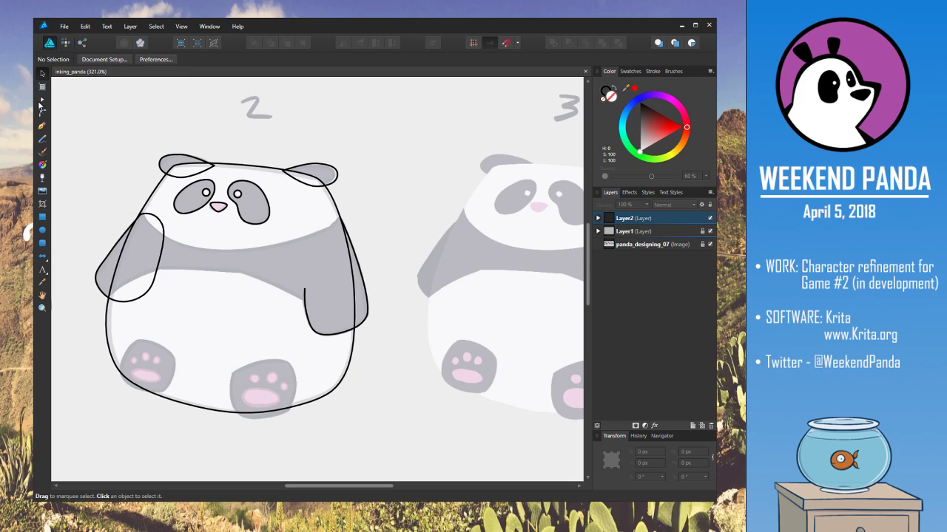
Examine the middle panda's inked outlines against the faded sketch, from the head down to the feet
{"action": "scroll", "coordinate": [174, 299], "scroll_direction": "up", "scroll_amount": 3}
{"action": "left_click_drag", "start_coordinate": [289, 271], "coordinate": [265, 332]}
{"action": "left_click_drag", "start_coordinate": [250, 276], "coordinate": [253, 290]}
{"action": "scroll", "coordinate": [252, 290], "scroll_direction": "down", "scroll_amount": 5}
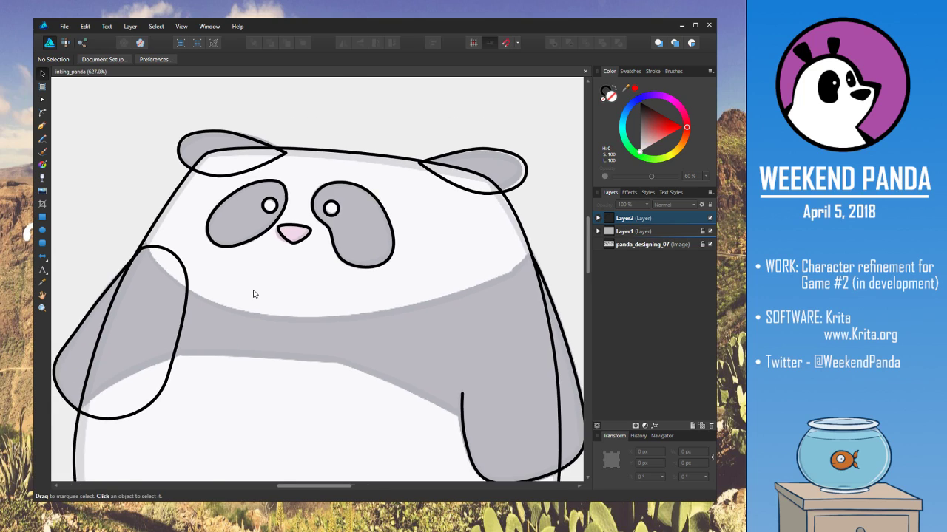
{"action": "scroll", "coordinate": [282, 212], "scroll_direction": "up", "scroll_amount": 4}
{"action": "left_click_drag", "start_coordinate": [282, 213], "coordinate": [284, 213]}
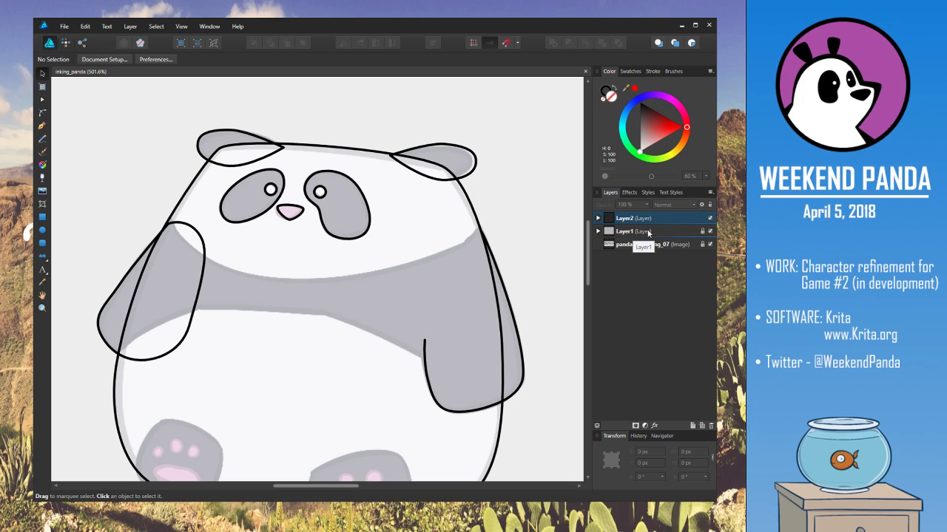
{"action": "scroll", "coordinate": [441, 308], "scroll_direction": "down", "scroll_amount": 2}
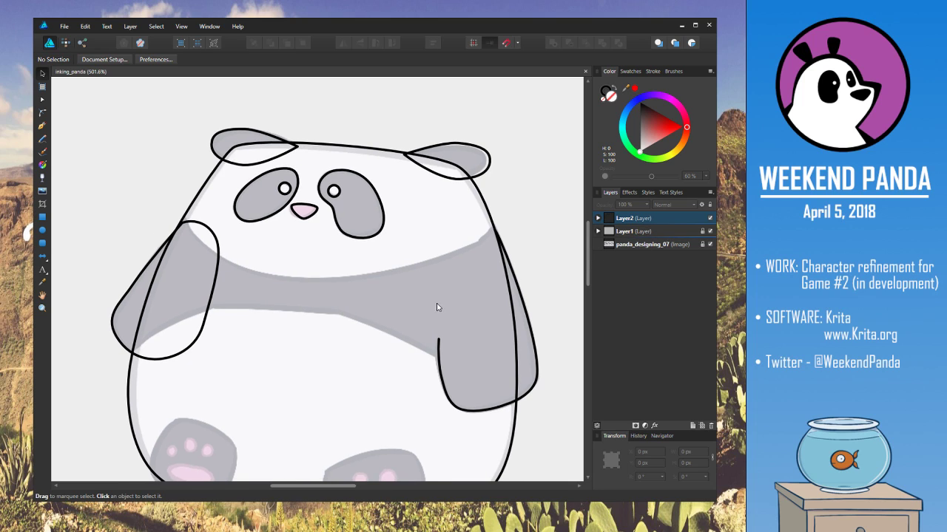
{"action": "left_click_drag", "start_coordinate": [412, 265], "coordinate": [377, 218]}
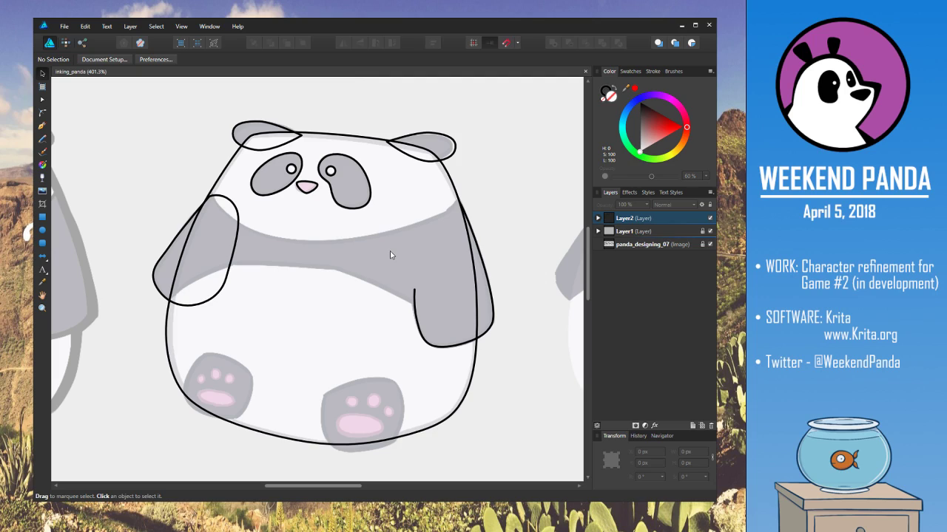
{"action": "scroll", "coordinate": [356, 273], "scroll_direction": "up", "scroll_amount": 1}
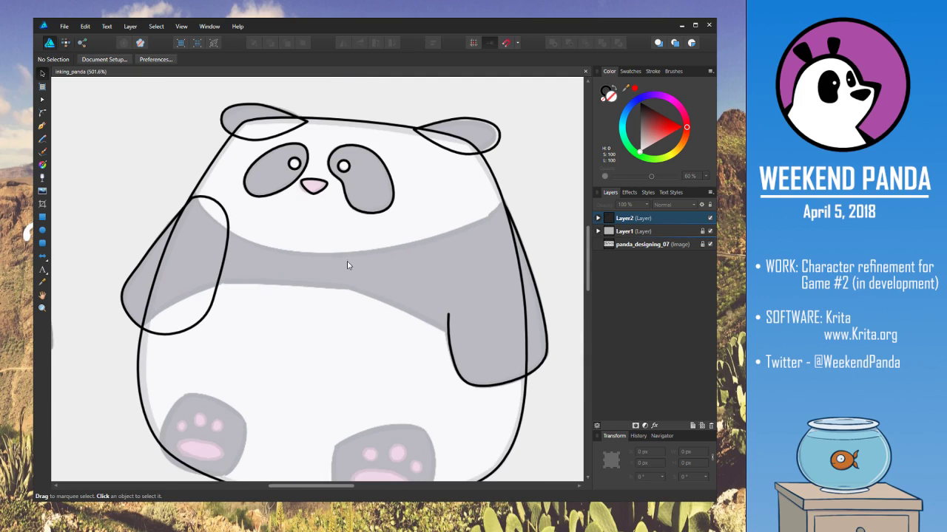
{"action": "scroll", "coordinate": [348, 262], "scroll_direction": "up", "scroll_amount": 1}
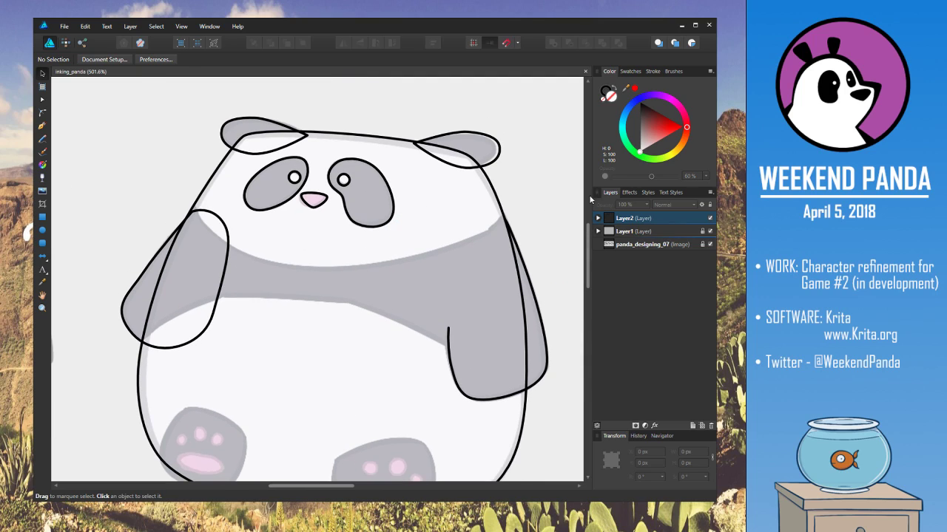
Start a Pen curve on Layer2 at the panda's left-hand shoulder and trace the head's lower edge to below the nose
{"action": "left_click", "coordinate": [627, 219]}
{"action": "left_click", "coordinate": [82, 118]}
{"action": "left_click", "coordinate": [42, 100]}
{"action": "left_click", "coordinate": [42, 125]}
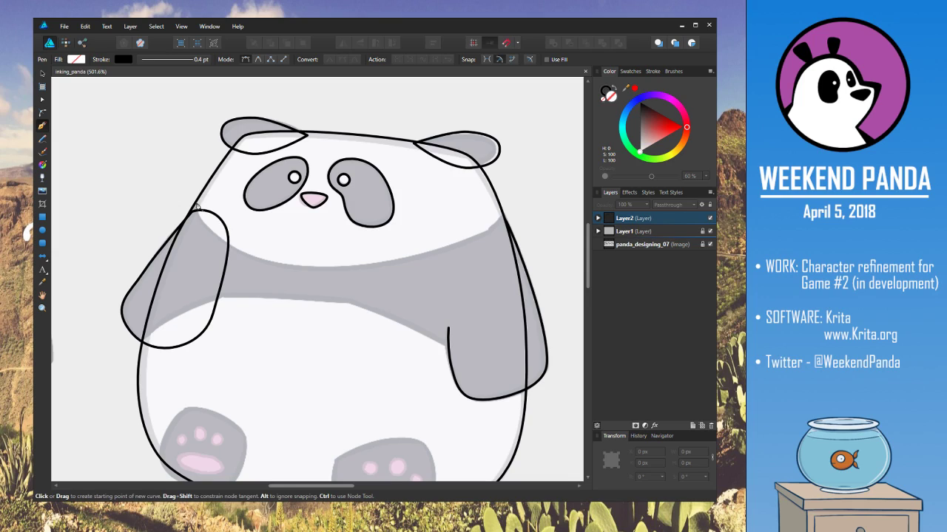
{"action": "left_click_drag", "start_coordinate": [196, 205], "coordinate": [200, 221]}
{"action": "key", "text": "ctrl+z"}
{"action": "left_click_drag", "start_coordinate": [195, 205], "coordinate": [204, 229]}
{"action": "left_click_drag", "start_coordinate": [318, 268], "coordinate": [383, 270]}
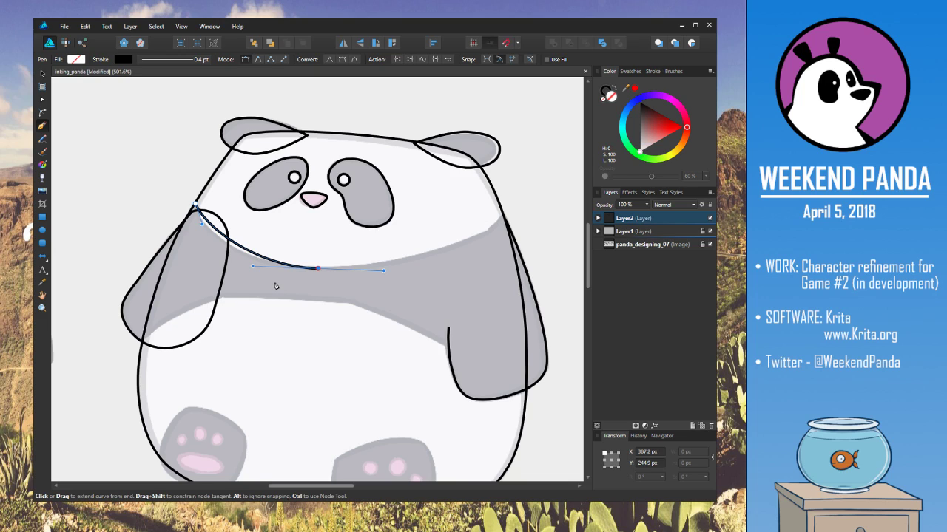
Hide Layer2 and Layer1 to view the original three panda drawings in full colour, and show both layers again
{"action": "scroll", "coordinate": [275, 285], "scroll_direction": "down", "scroll_amount": 6}
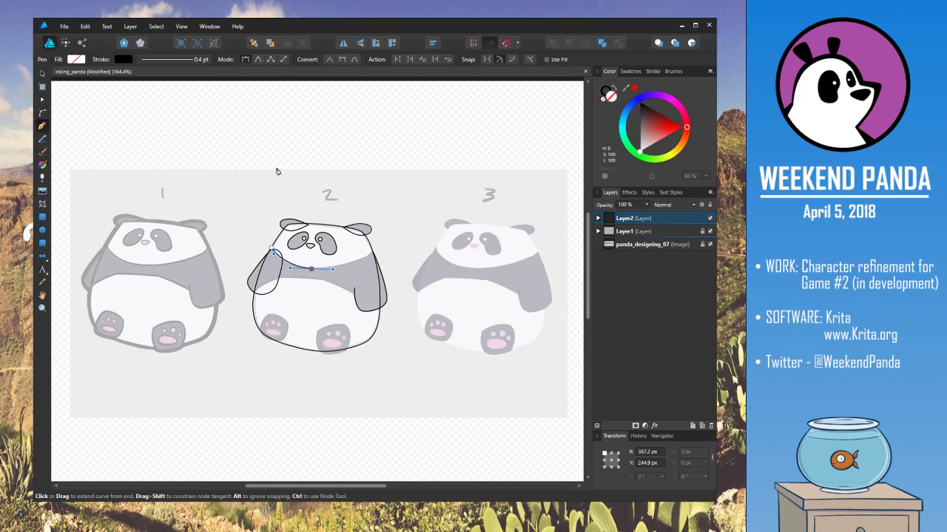
{"action": "left_click", "coordinate": [710, 219]}
{"action": "left_click", "coordinate": [711, 231]}
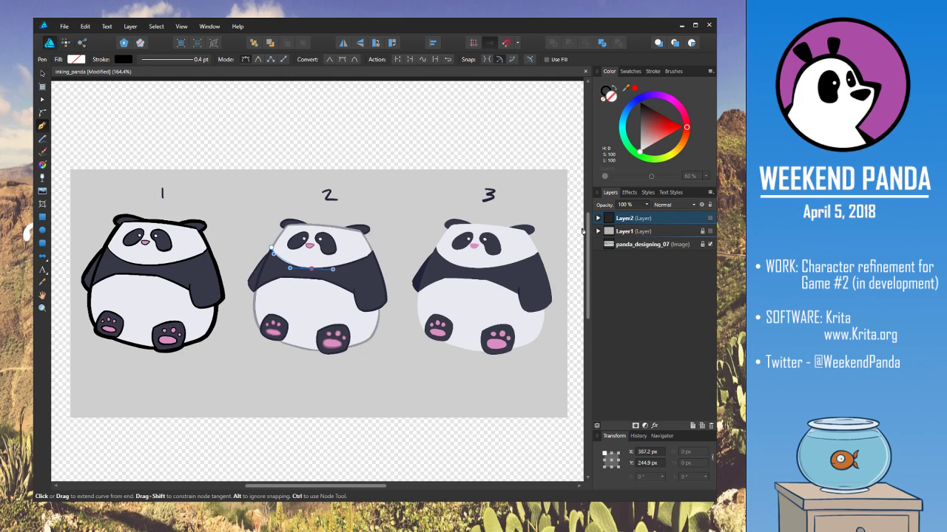
{"action": "left_click", "coordinate": [710, 231]}
{"action": "left_click", "coordinate": [710, 219]}
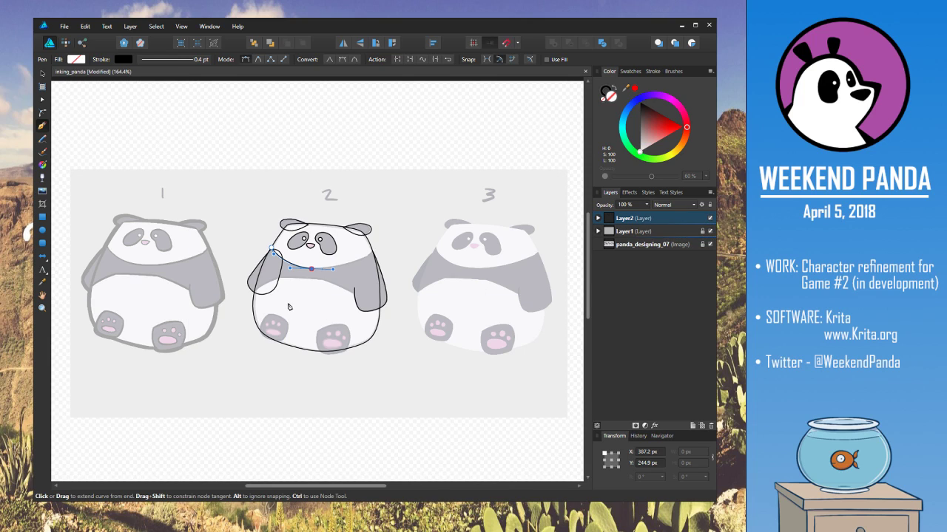
Extend the curve along the head's lower edge to the right-hand shoulder and down to where the arm's lower edge crosses the body
{"action": "scroll", "coordinate": [289, 307], "scroll_direction": "up", "scroll_amount": 2}
{"action": "scroll", "coordinate": [289, 306], "scroll_direction": "up", "scroll_amount": 2}
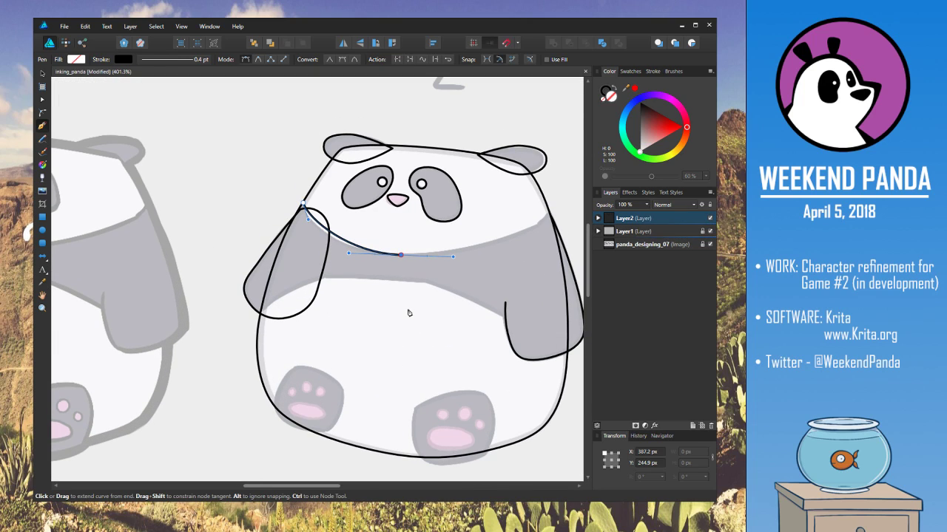
{"action": "key", "text": "space"}
{"action": "left_click_drag", "start_coordinate": [407, 308], "coordinate": [297, 287]}
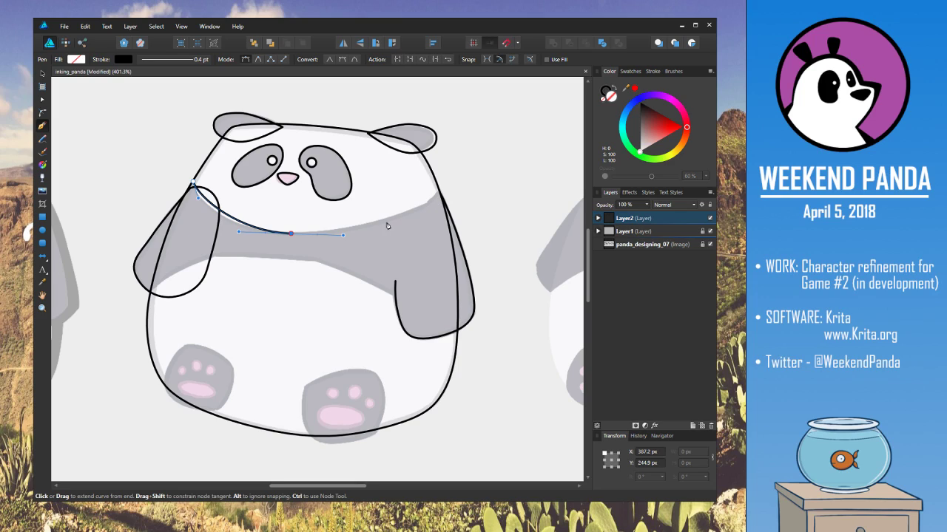
{"action": "left_click_drag", "start_coordinate": [371, 224], "coordinate": [395, 221]}
{"action": "key", "text": "ctrl+z"}
{"action": "left_click_drag", "start_coordinate": [401, 216], "coordinate": [441, 186]}
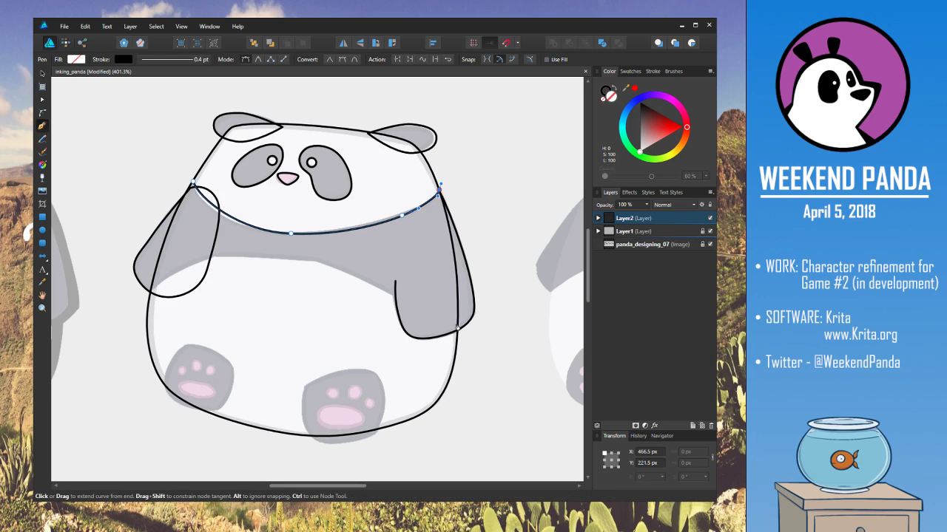
{"action": "left_click_drag", "start_coordinate": [458, 325], "coordinate": [430, 310]}
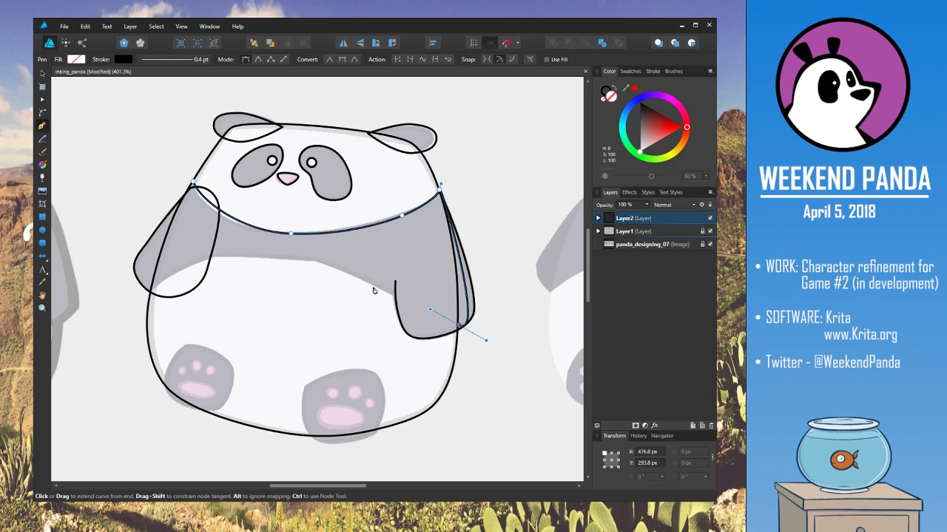
Trace the top edge of the white belly across to the left-hand arm and close the dark band's curve at the shoulder
{"action": "left_click_drag", "start_coordinate": [339, 272], "coordinate": [346, 290]}
{"action": "key", "text": "ctrl+z"}
{"action": "left_click_drag", "start_coordinate": [321, 261], "coordinate": [305, 257]}
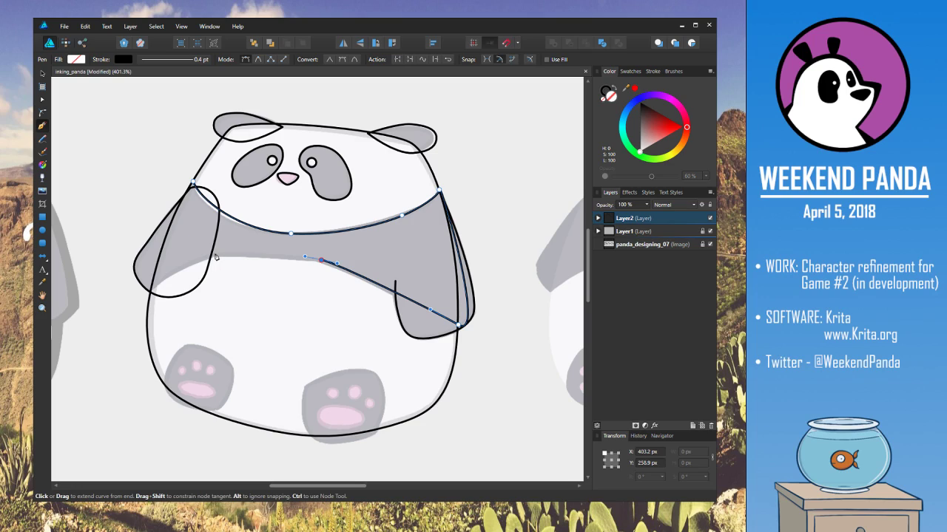
{"action": "left_click_drag", "start_coordinate": [216, 253], "coordinate": [203, 257]}
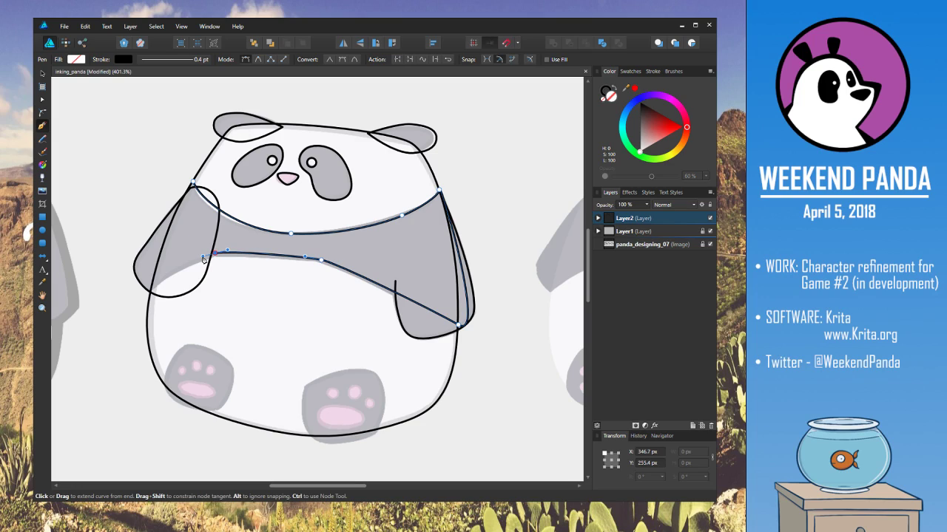
{"action": "left_click_drag", "start_coordinate": [151, 289], "coordinate": [142, 302]}
{"action": "left_click_drag", "start_coordinate": [193, 184], "coordinate": [198, 214]}
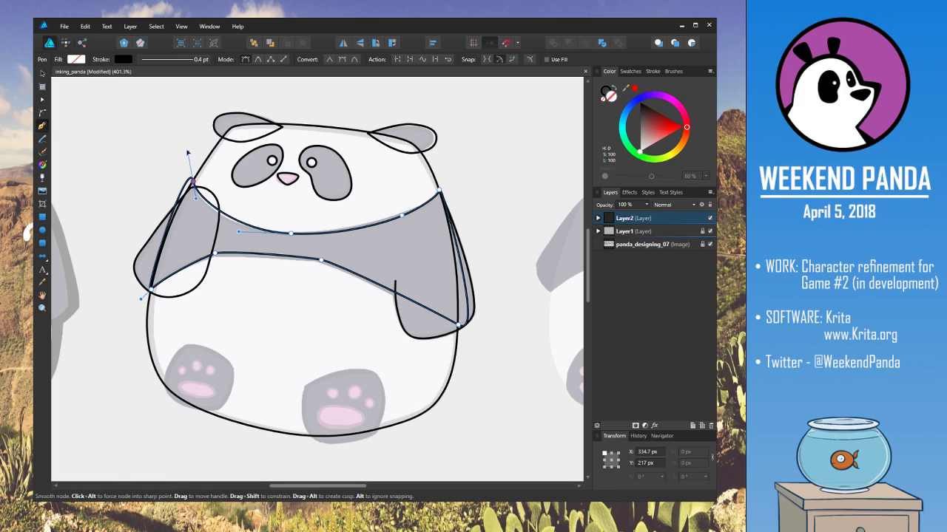
Fit the dark band's upper edge to the sketch by adjusting its handles and shifting its right-hand node inward, and deselect it
{"action": "left_click_drag", "start_coordinate": [197, 200], "coordinate": [199, 204]}
{"action": "left_click_drag", "start_coordinate": [238, 231], "coordinate": [234, 231]}
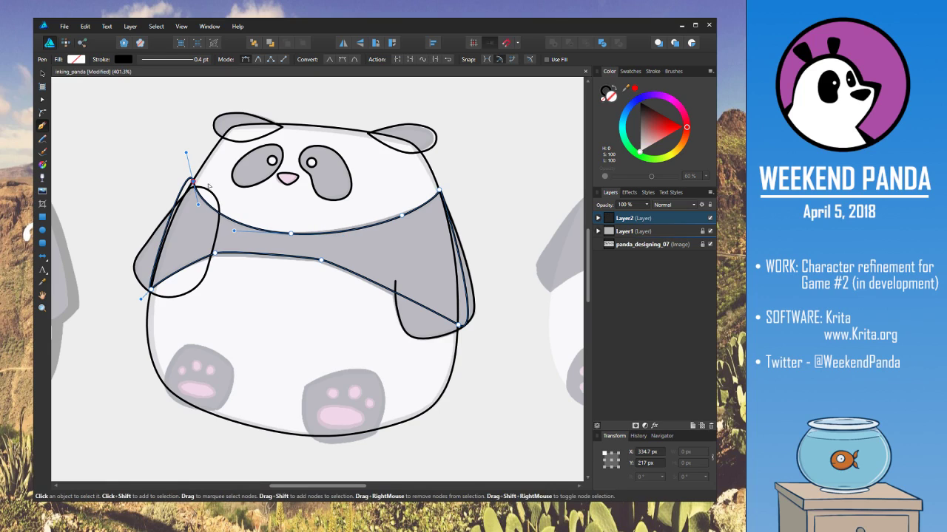
{"action": "left_click", "coordinate": [401, 215]}
{"action": "left_click_drag", "start_coordinate": [343, 236], "coordinate": [339, 235]}
{"action": "left_click_drag", "start_coordinate": [398, 217], "coordinate": [374, 224]}
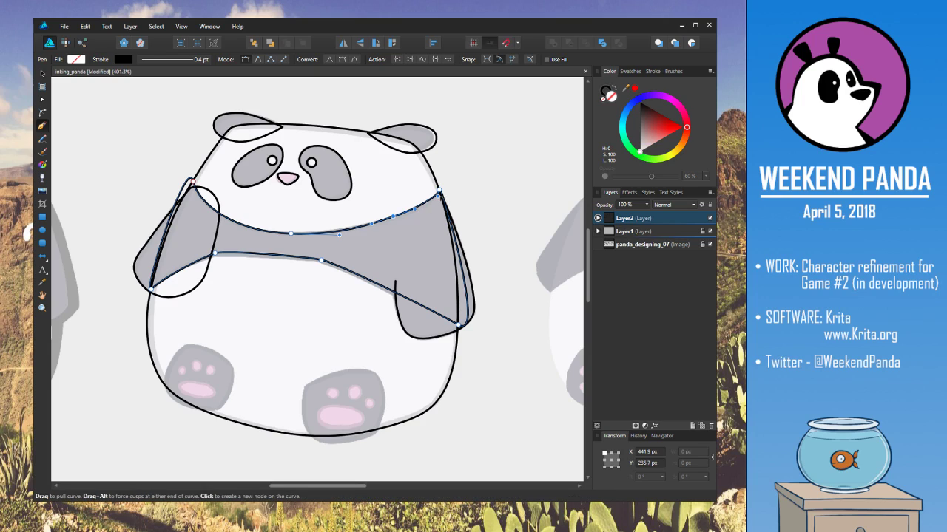
{"action": "key", "text": "ctrl+d"}
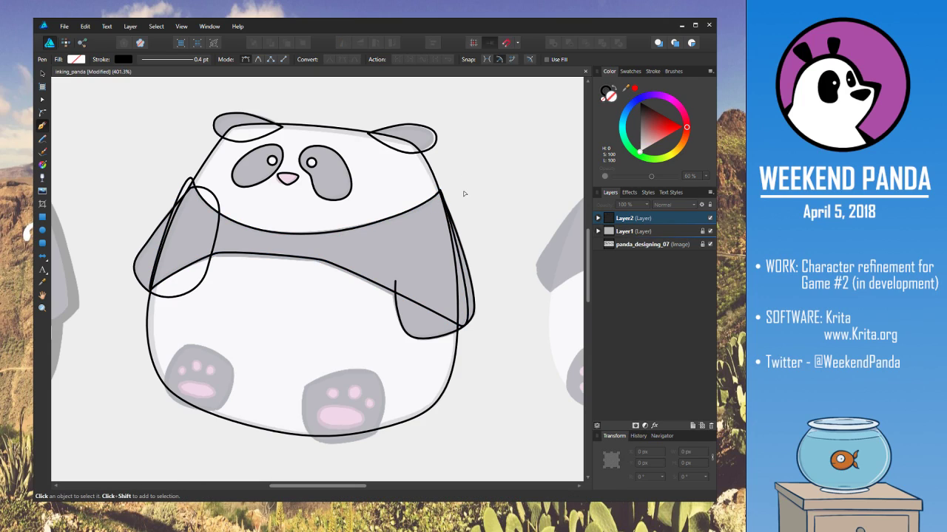
Fine-tune the nodes along the dark band's upper edge, raising the one below the nose slightly, and deselect the curve
{"action": "left_click", "coordinate": [399, 218]}
{"action": "left_click", "coordinate": [392, 217]}
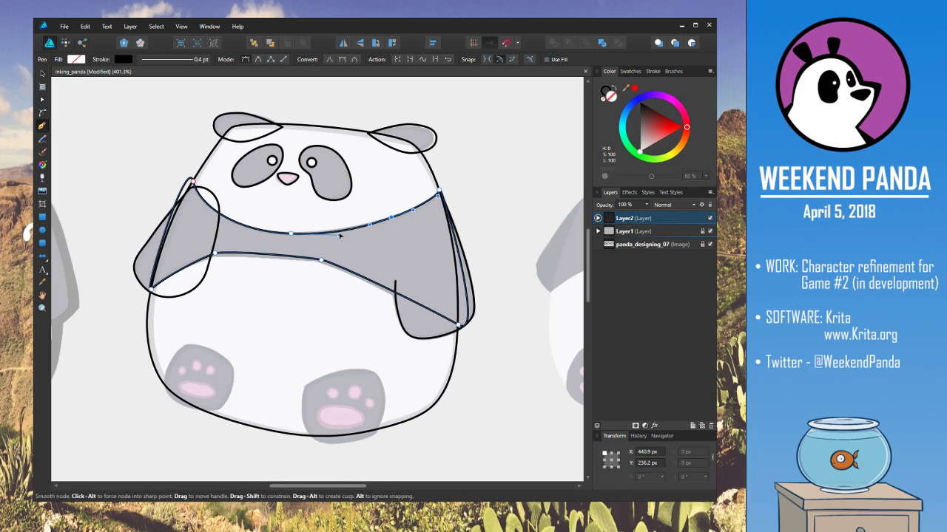
{"action": "left_click", "coordinate": [291, 234]}
{"action": "left_click_drag", "start_coordinate": [292, 234], "coordinate": [292, 232]}
{"action": "left_click", "coordinate": [455, 177], "text": "ctrl"}
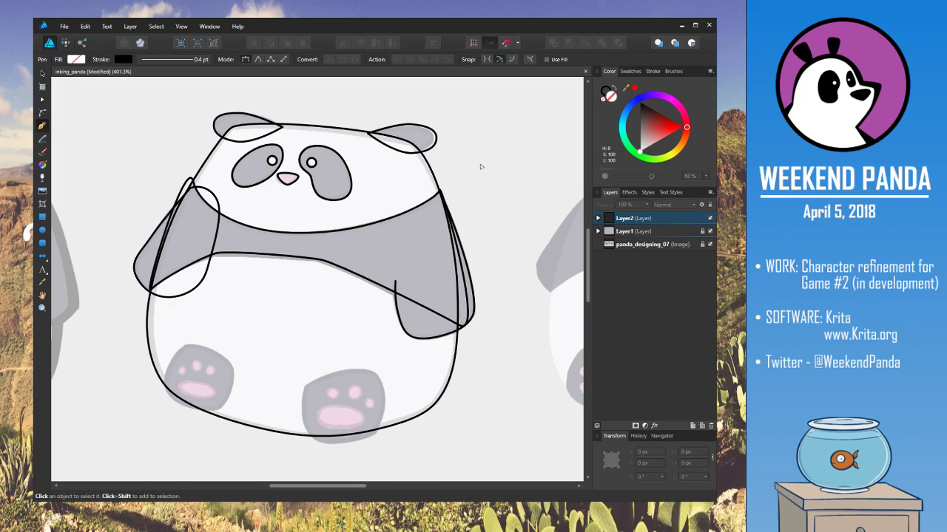
Reselect the dark band's curve and nudge the handle of its right-hand shoulder node
{"action": "left_click", "coordinate": [444, 194], "text": "ctrl"}
{"action": "left_click", "coordinate": [440, 190], "text": "ctrl"}
{"action": "left_click_drag", "start_coordinate": [442, 184], "coordinate": [442, 185]}
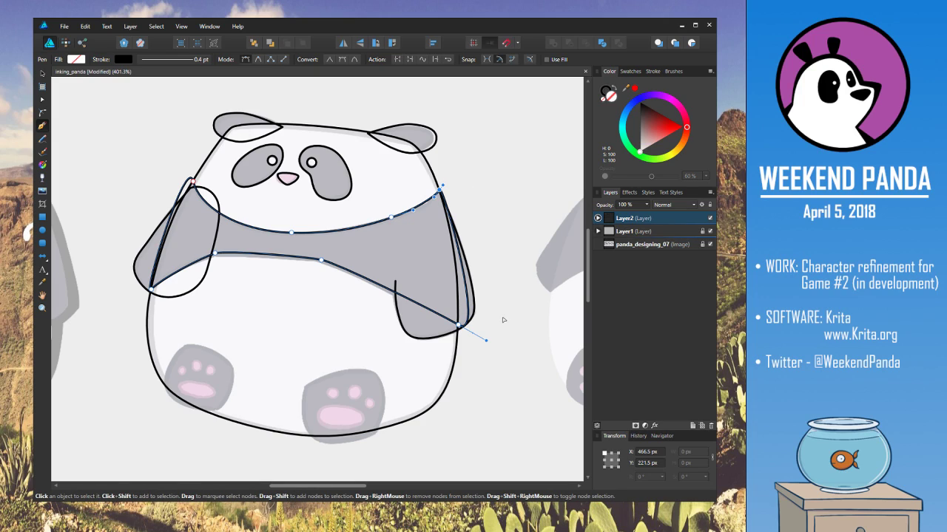
Reposition the nodes along the dark band's lower edge to match the sketched belly line, and deselect the curve
{"action": "left_click", "coordinate": [457, 325]}
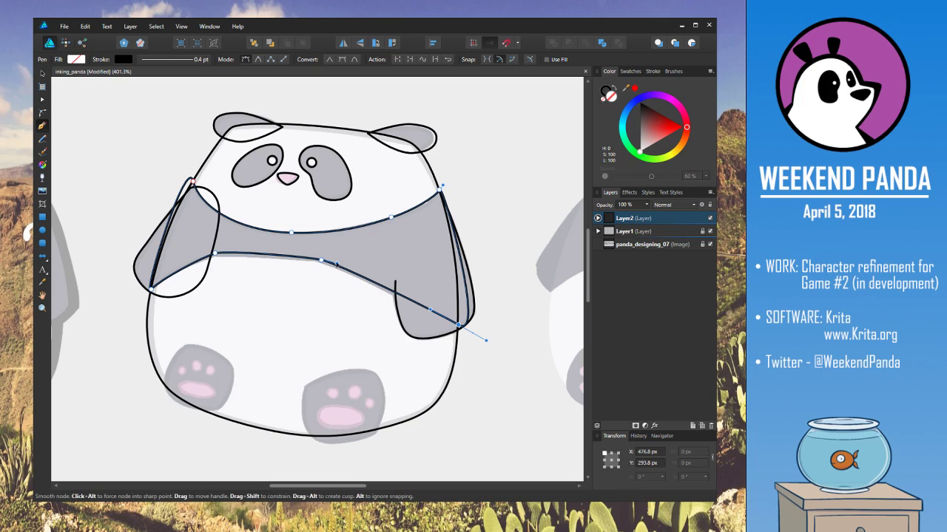
{"action": "left_click", "coordinate": [321, 261]}
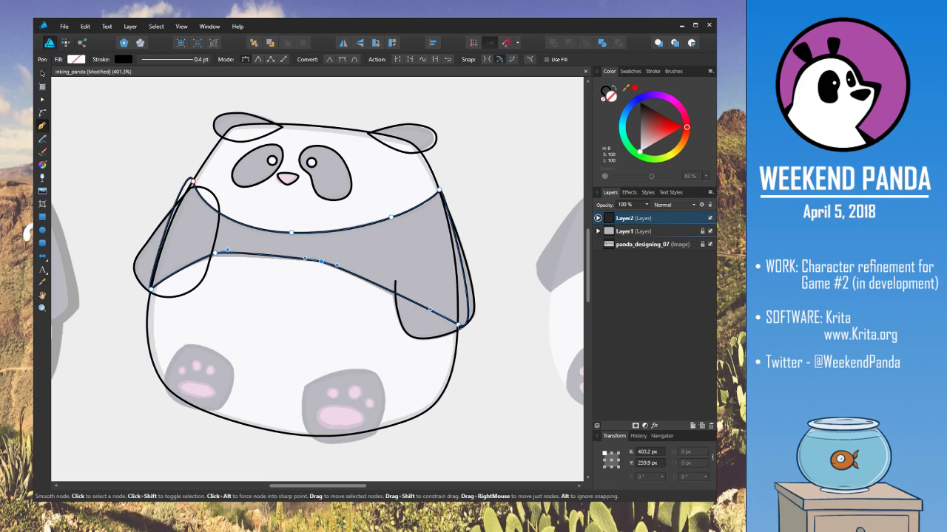
{"action": "left_click_drag", "start_coordinate": [459, 324], "coordinate": [458, 327]}
{"action": "left_click_drag", "start_coordinate": [458, 327], "coordinate": [458, 326]}
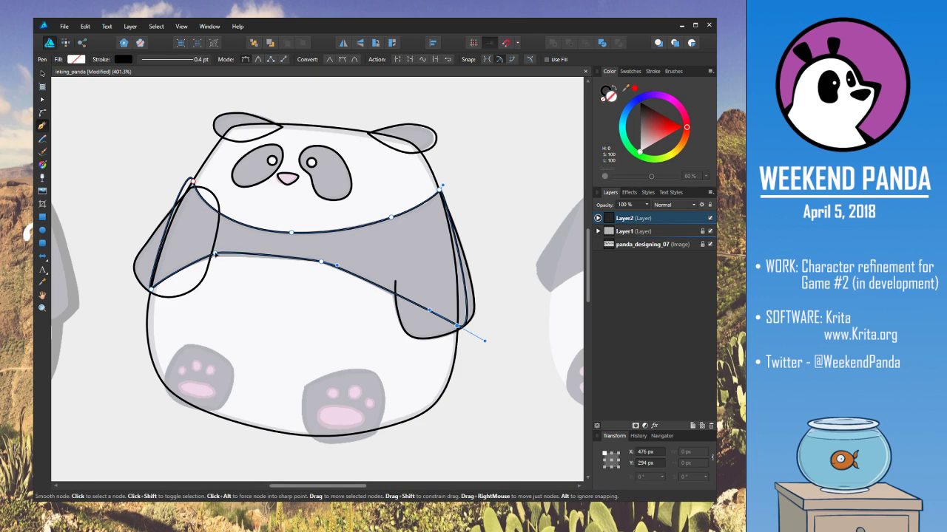
{"action": "left_click", "coordinate": [215, 255]}
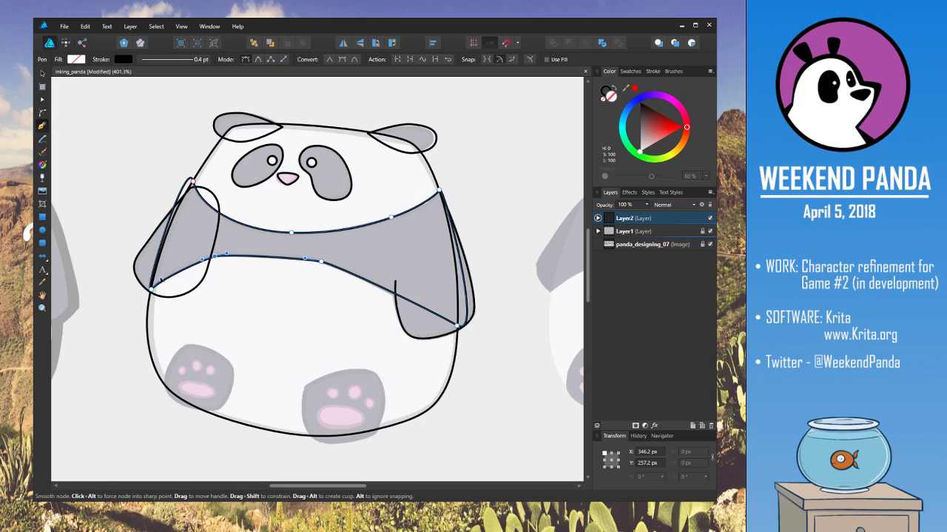
{"action": "key", "text": "Escape"}
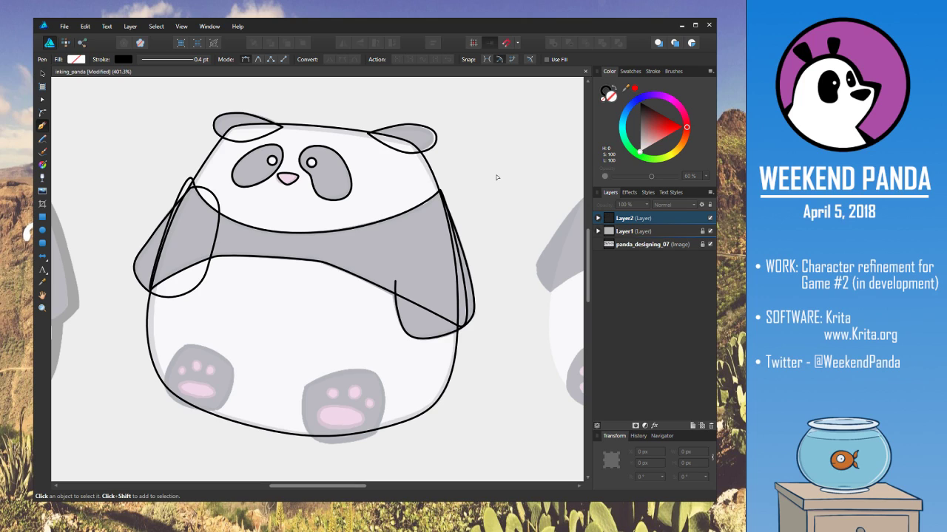
Save the inking_panda document
{"action": "scroll", "coordinate": [337, 317], "scroll_direction": "down", "scroll_amount": 3}
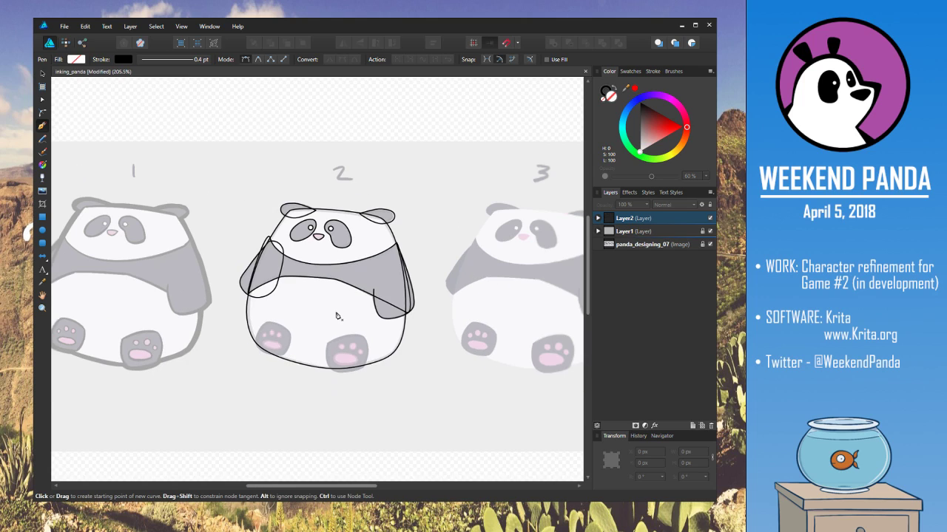
{"action": "scroll", "coordinate": [337, 317], "scroll_direction": "down", "scroll_amount": 2}
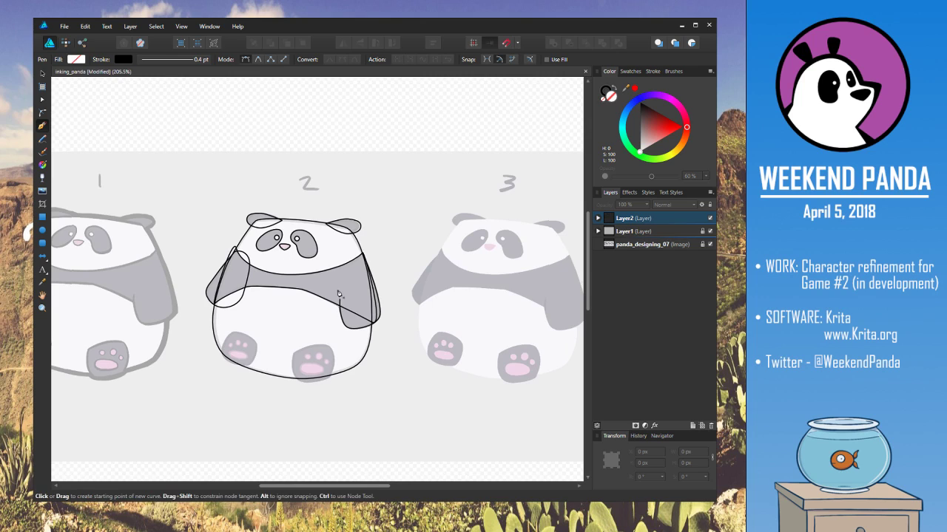
{"action": "left_click_drag", "start_coordinate": [339, 293], "coordinate": [323, 315]}
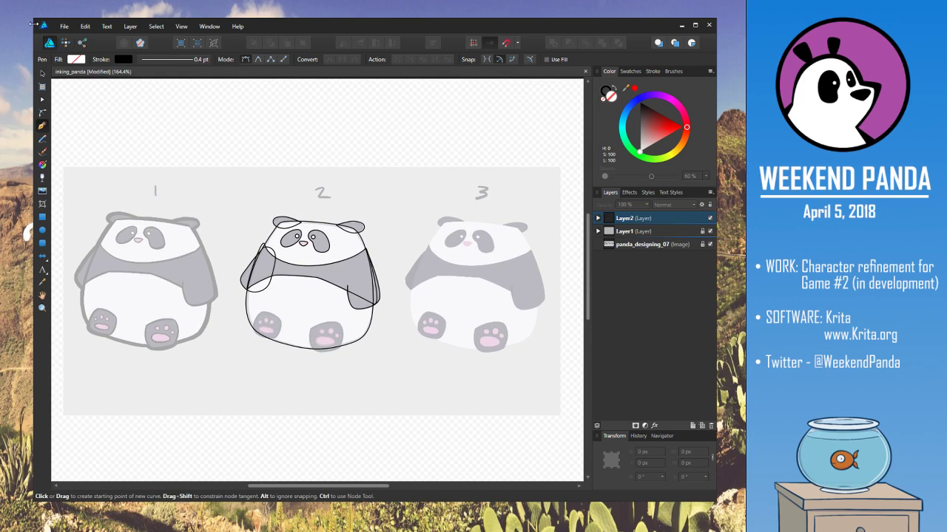
{"action": "left_click", "coordinate": [43, 73]}
{"action": "left_click", "coordinate": [44, 26]}
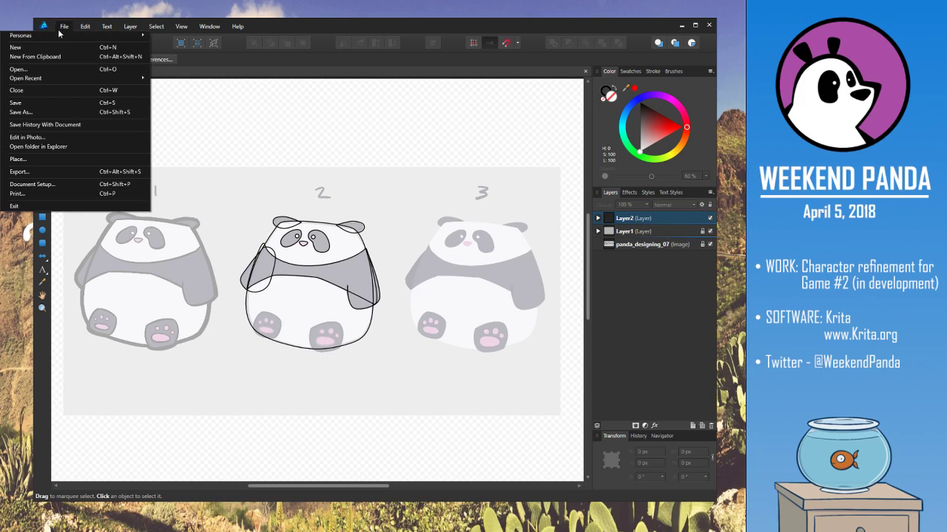
{"action": "key", "text": "Escape"}
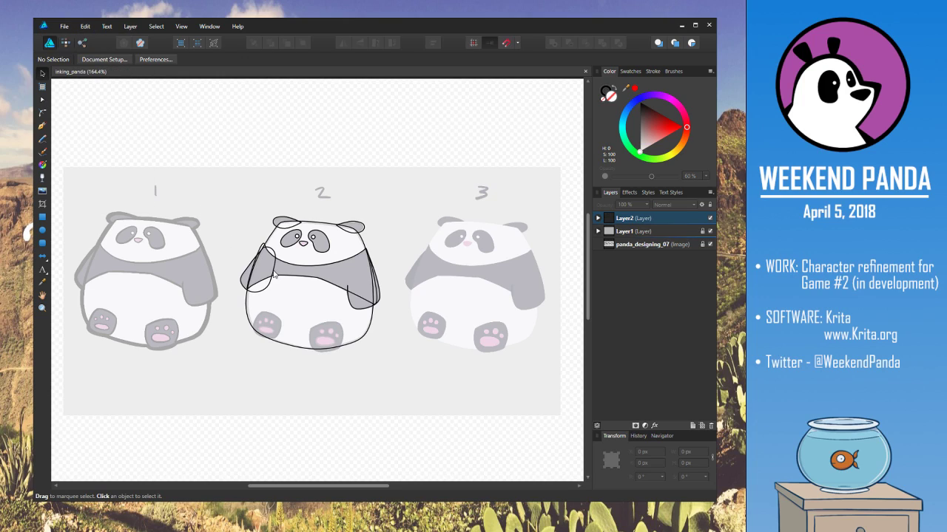
Delete the left arm's outline on the middle panda and undo the deletion
{"action": "left_click", "coordinate": [274, 271]}
{"action": "key", "text": "Delete"}
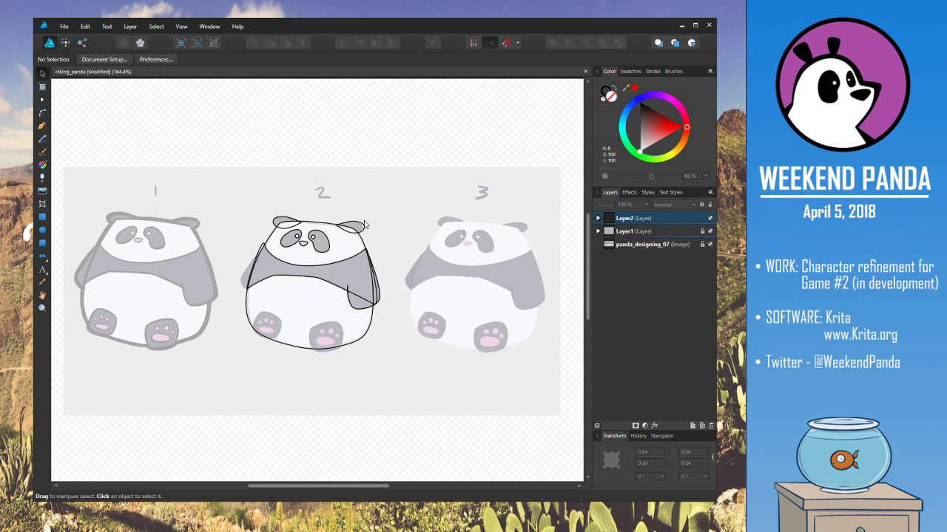
{"action": "key", "text": "ctrl+z"}
{"action": "left_click", "coordinate": [294, 159]}
{"action": "scroll", "coordinate": [368, 340], "scroll_direction": "up", "scroll_amount": 3}
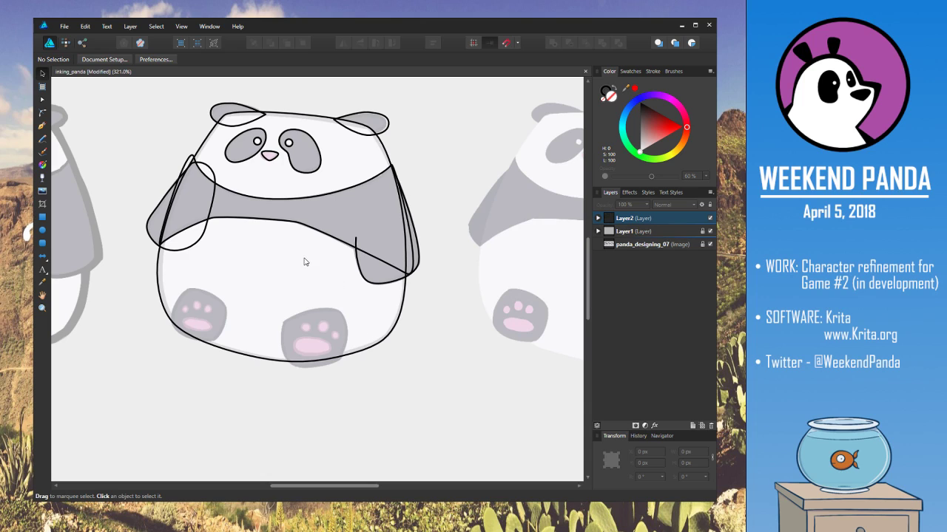
{"action": "left_click_drag", "start_coordinate": [306, 259], "coordinate": [312, 291]}
{"action": "scroll", "coordinate": [313, 291], "scroll_direction": "up", "scroll_amount": 2}
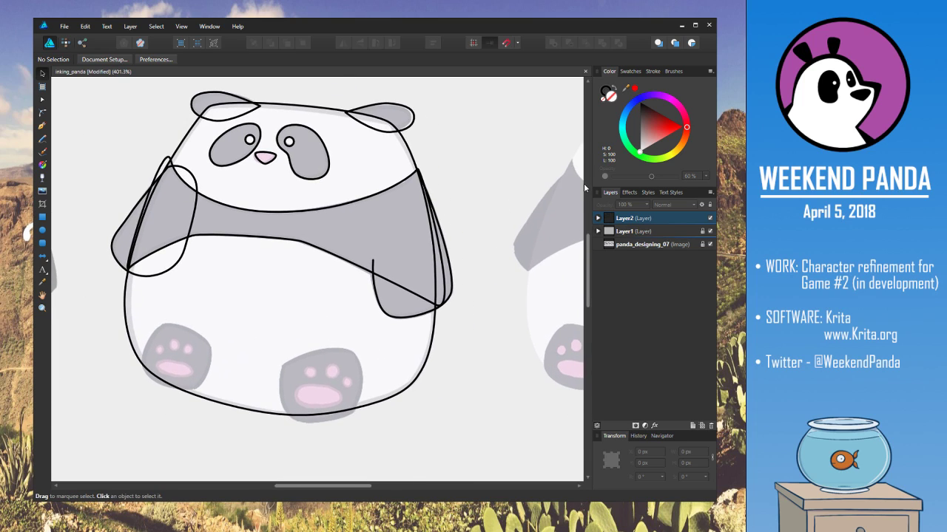
{"action": "left_click", "coordinate": [629, 218]}
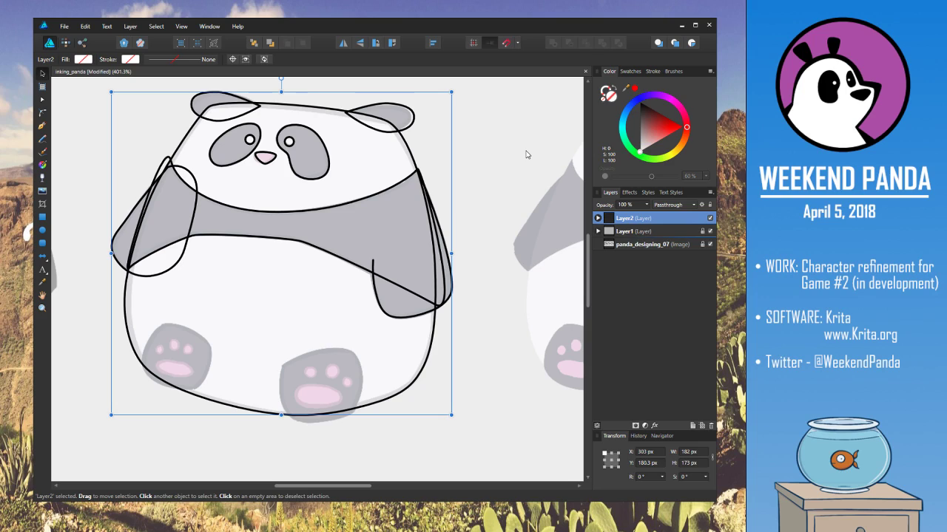
{"action": "left_click", "coordinate": [526, 155]}
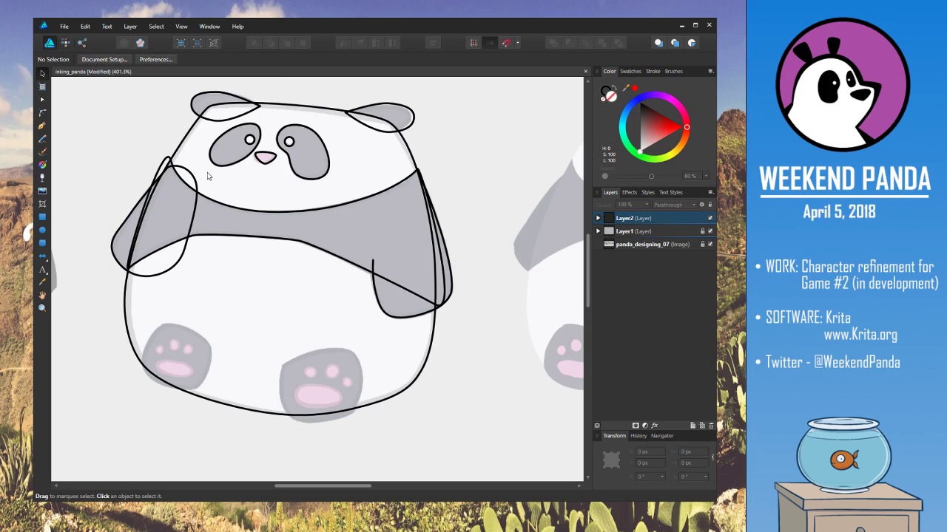
Select the dark band's curve and pick its left shoulder node with the Corner tool
{"action": "left_click", "coordinate": [168, 160]}
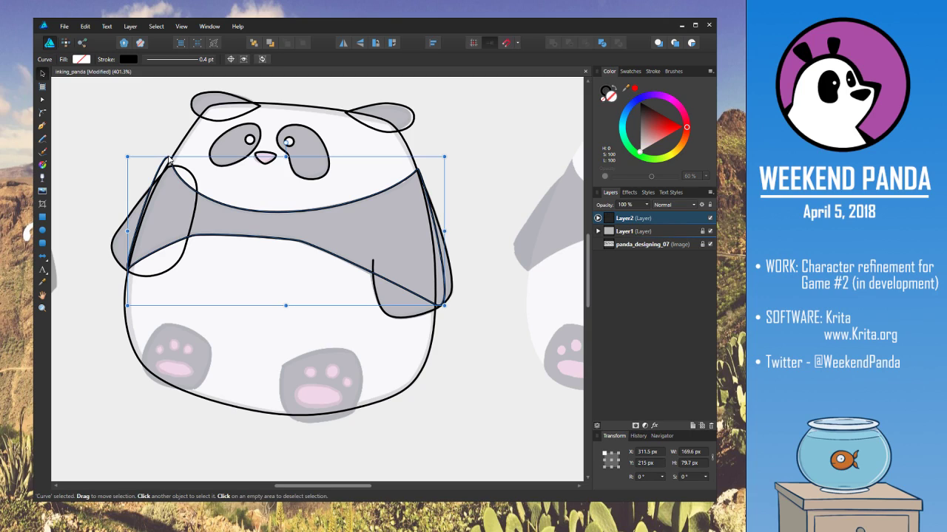
{"action": "left_click", "coordinate": [42, 102]}
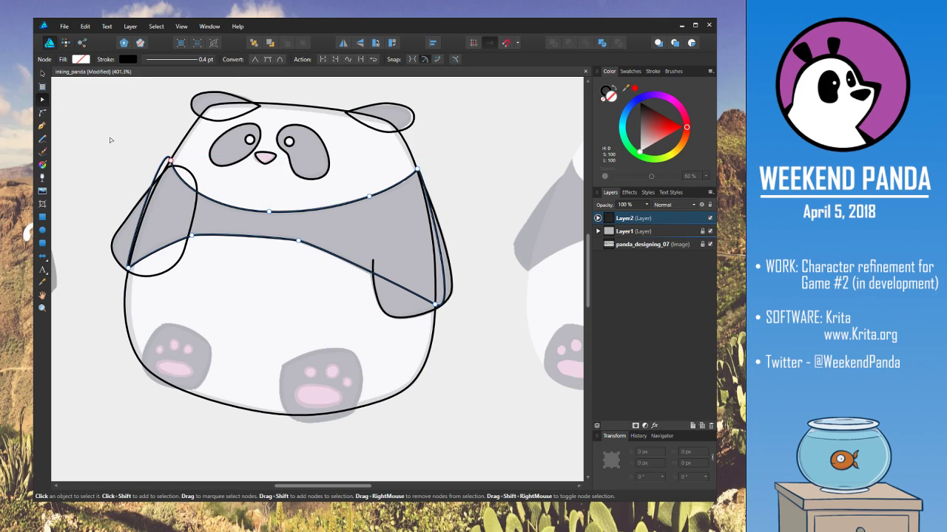
{"action": "left_click", "coordinate": [42, 112]}
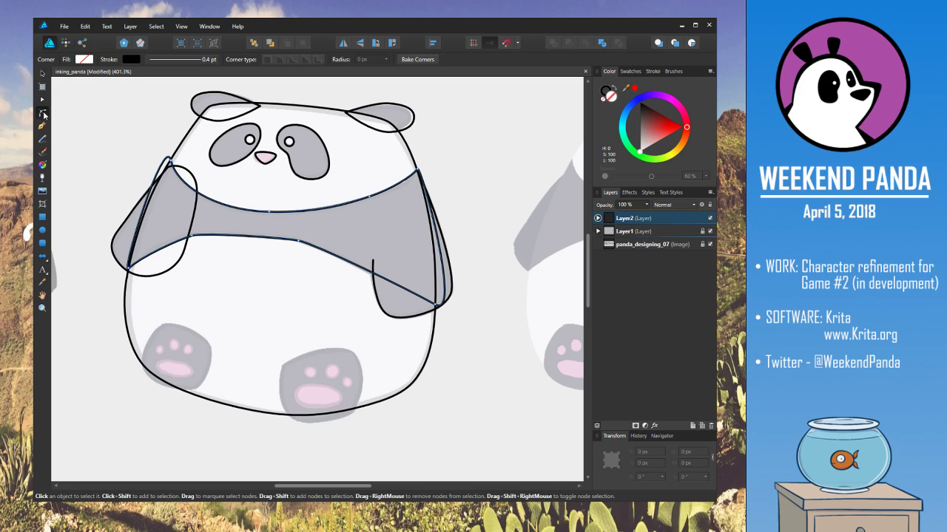
{"action": "scroll", "coordinate": [175, 171], "scroll_direction": "up", "scroll_amount": 3}
{"action": "left_click", "coordinate": [175, 171]}
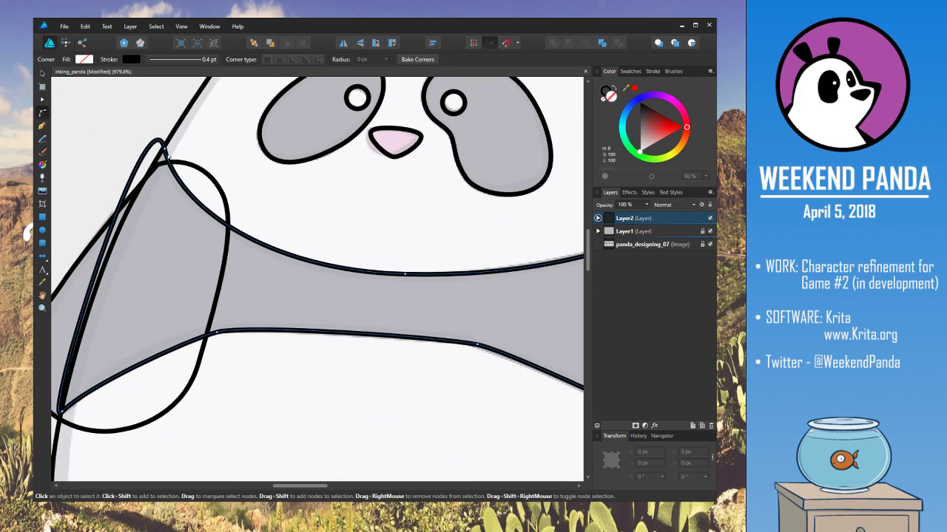
{"action": "left_click", "coordinate": [165, 147]}
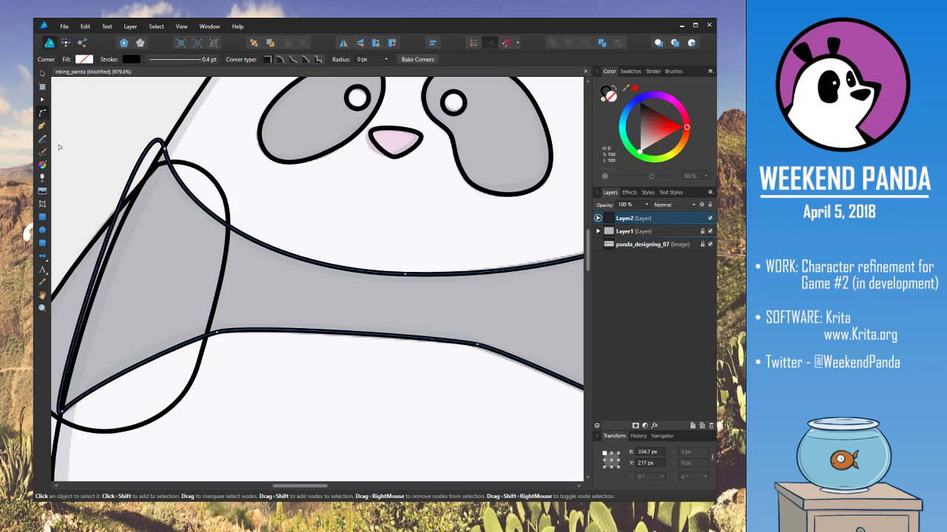
Break the dark band's curve at its left shoulder node and swing the upper handle down along the body outline
{"action": "left_click", "coordinate": [42, 100]}
{"action": "key", "text": "space"}
{"action": "left_click_drag", "start_coordinate": [239, 136], "coordinate": [246, 190]}
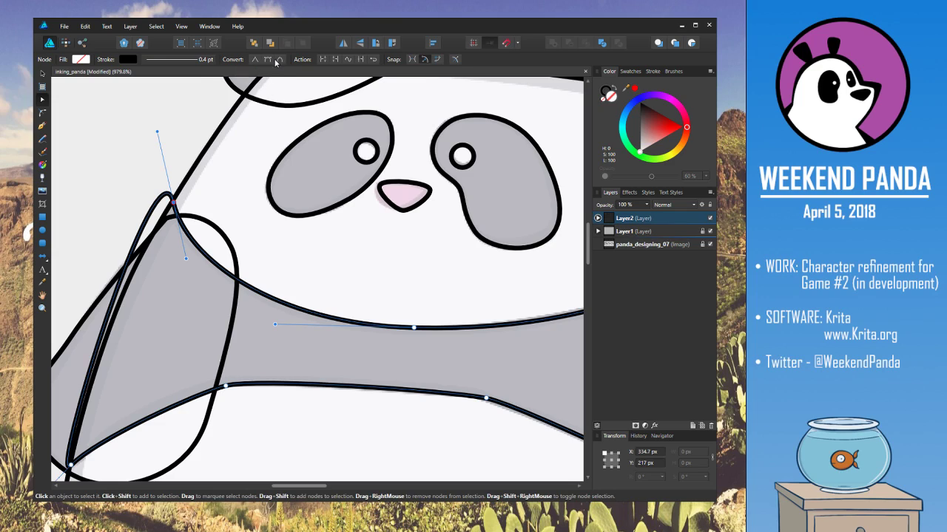
{"action": "left_click", "coordinate": [323, 61]}
{"action": "left_click", "coordinate": [174, 202]}
{"action": "left_click_drag", "start_coordinate": [158, 133], "coordinate": [147, 241]}
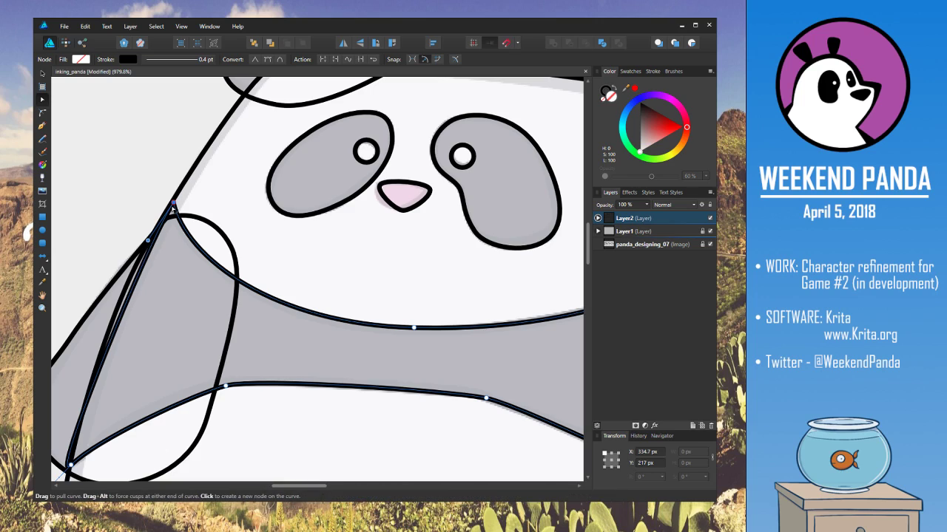
Try deleting the extra node at the dark band's left shoulder, and undo the deletion
{"action": "left_click", "coordinate": [173, 202]}
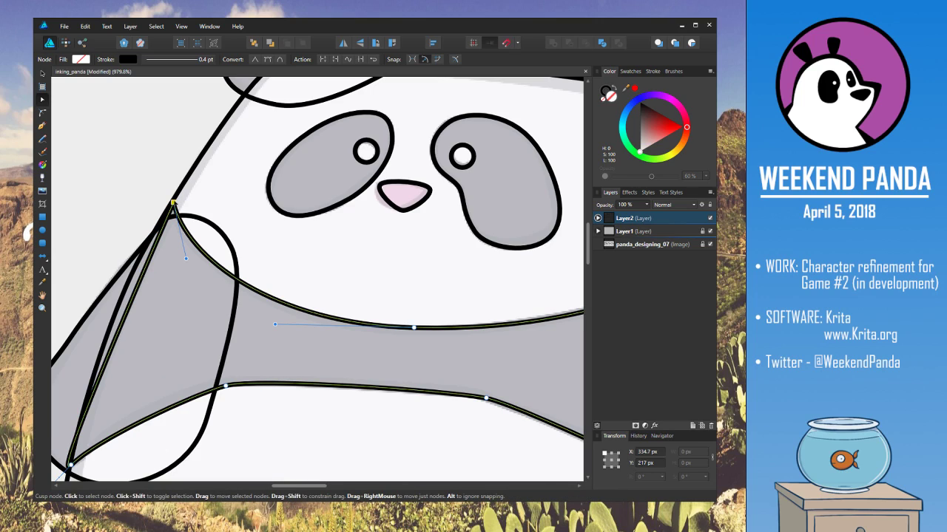
{"action": "left_click", "coordinate": [178, 194]}
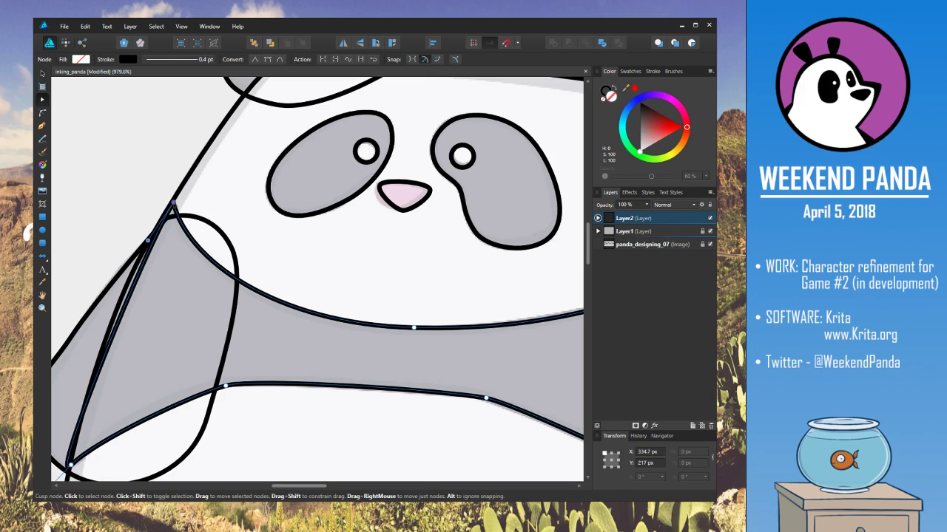
{"action": "key", "text": "Delete"}
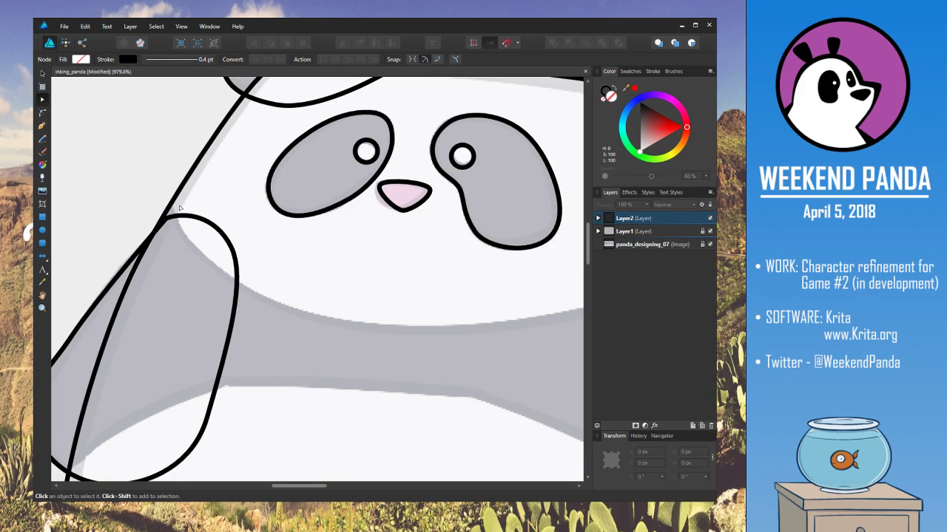
{"action": "key", "text": "ctrl+z"}
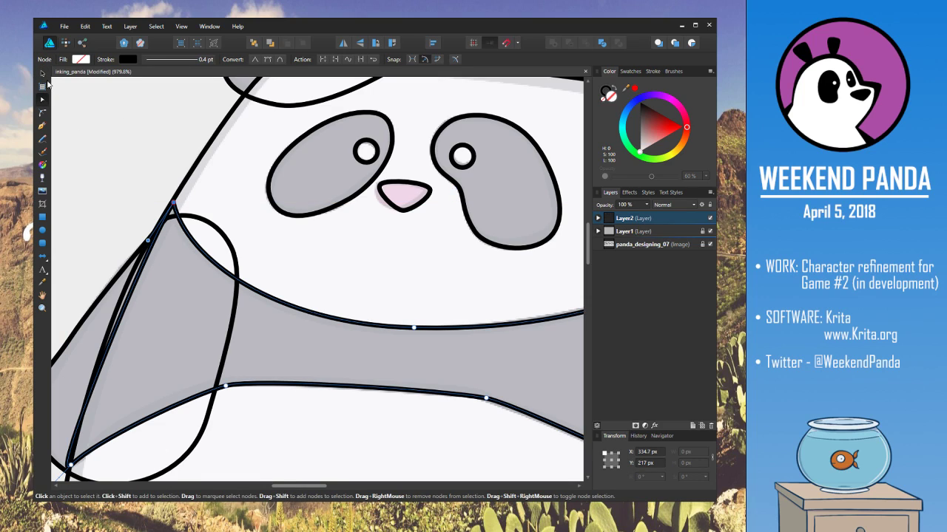
Try pulling the loose end node at the dark band's left shoulder to other positions, undoing each move
{"action": "left_click_drag", "start_coordinate": [174, 204], "coordinate": [139, 176]}
{"action": "key", "text": "ctrl+z"}
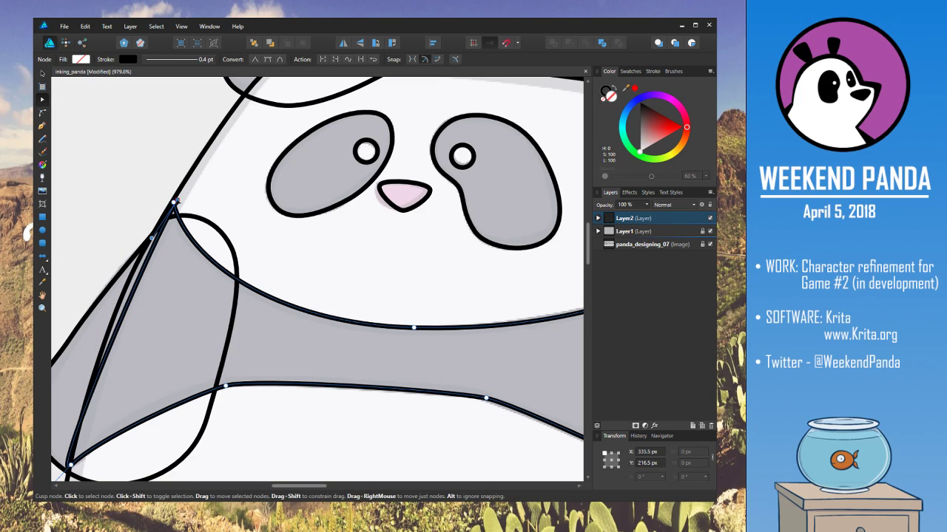
{"action": "left_click", "coordinate": [162, 233]}
{"action": "left_click_drag", "start_coordinate": [160, 233], "coordinate": [154, 228]}
{"action": "key", "text": "ctrl+z"}
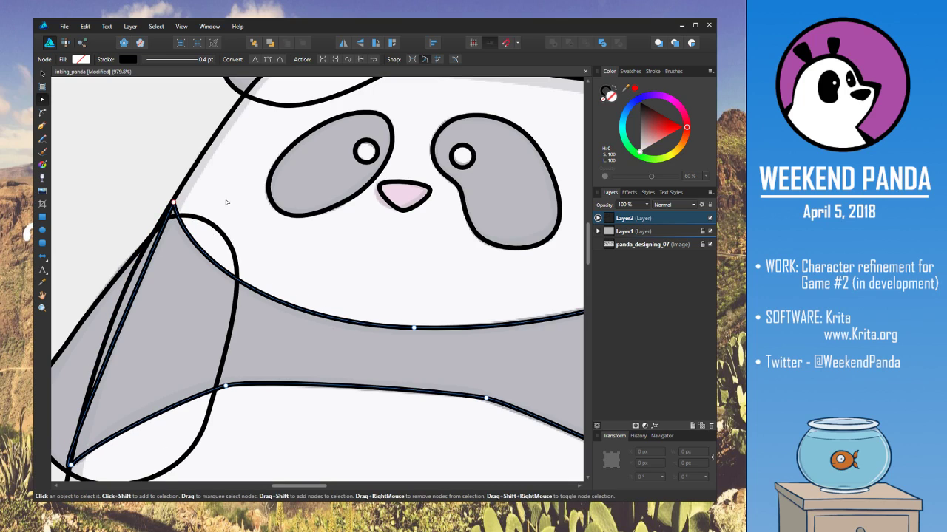
{"action": "key", "text": "ctrl+z"}
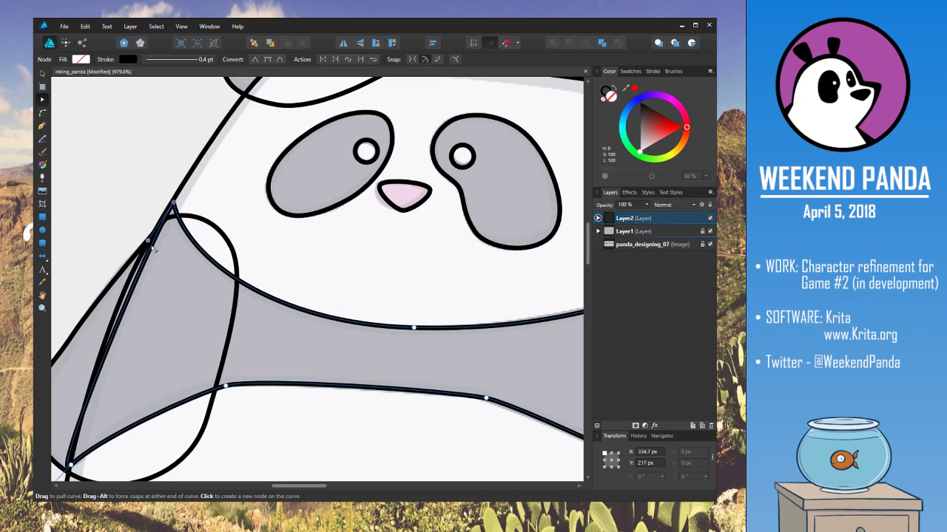
{"action": "left_click_drag", "start_coordinate": [174, 203], "coordinate": [207, 235]}
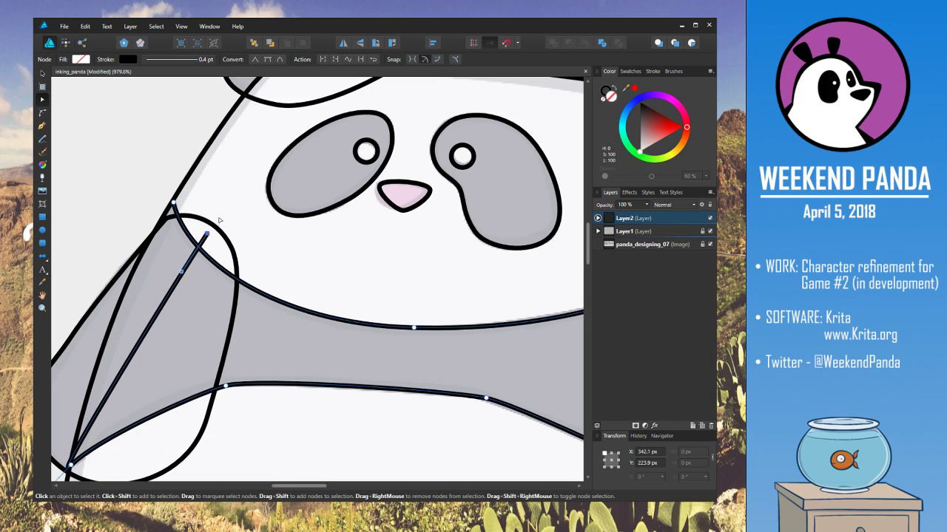
{"action": "key", "text": "ctrl+z"}
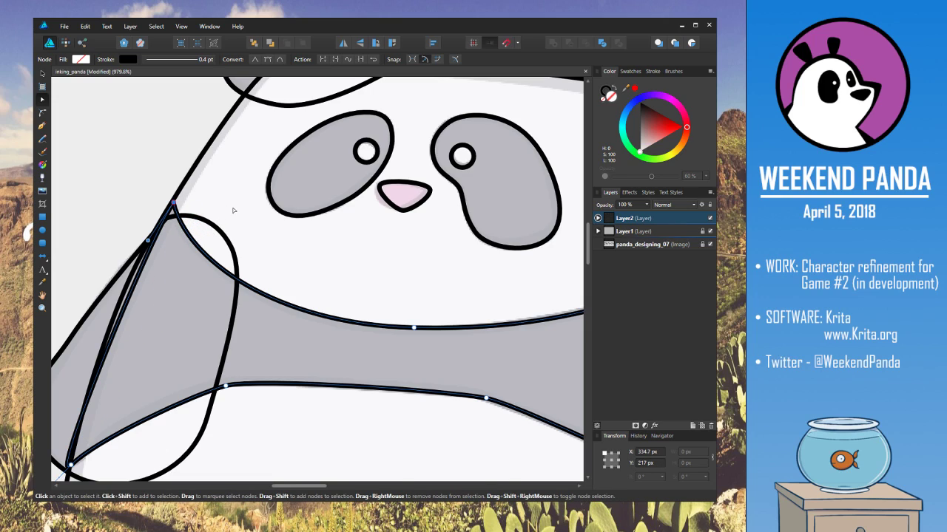
Shift the dark band's left shoulder node onto the body outline and lengthen its lower handle to bow the left edge
{"action": "left_click", "coordinate": [175, 201]}
{"action": "mouse_move", "coordinate": [175, 201]}
{"action": "left_mouse_down"}
{"action": "mouse_move", "coordinate": [186, 197]}
{"action": "mouse_move", "coordinate": [170, 202]}
{"action": "left_mouse_up"}
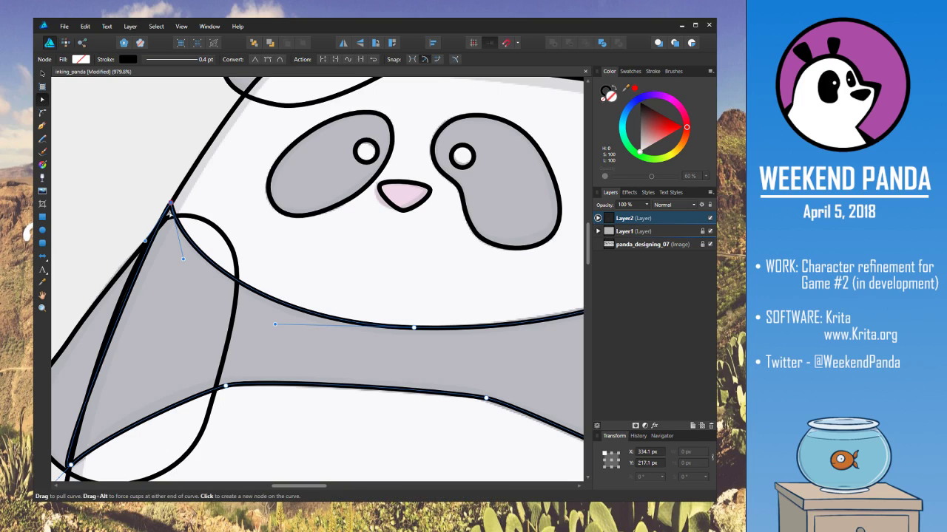
{"action": "left_click_drag", "start_coordinate": [147, 248], "coordinate": [100, 323]}
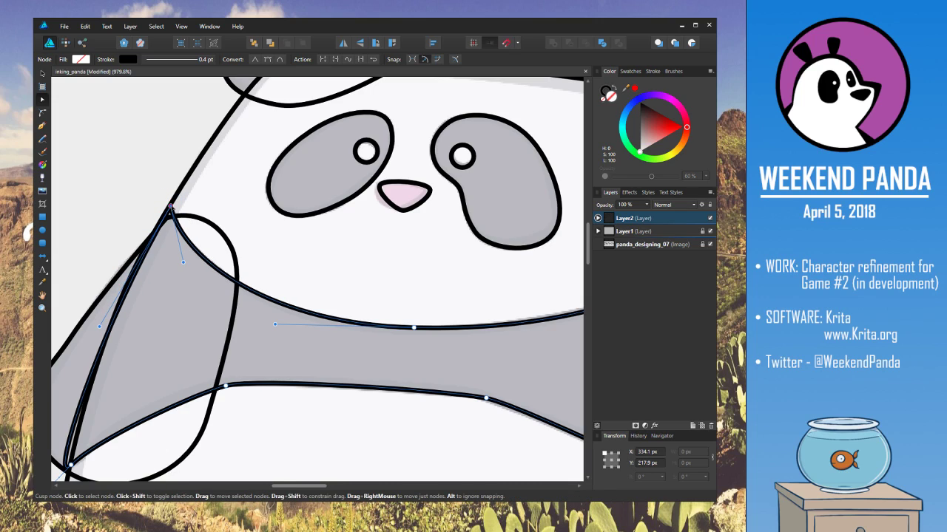
Break the dark band's curve at its lower-left node and turn the outer handle upward along the body outline
{"action": "key", "text": "space"}
{"action": "left_click_drag", "start_coordinate": [191, 315], "coordinate": [249, 170]}
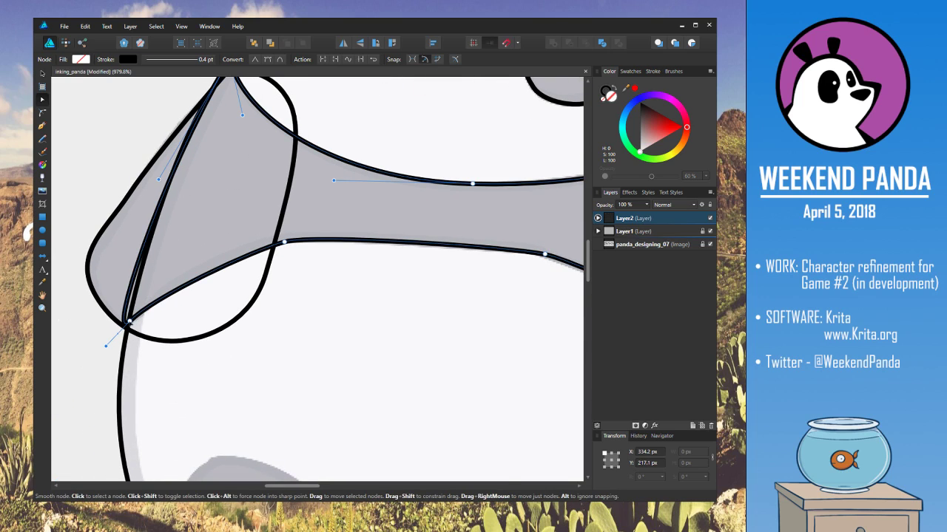
{"action": "left_click", "coordinate": [130, 322]}
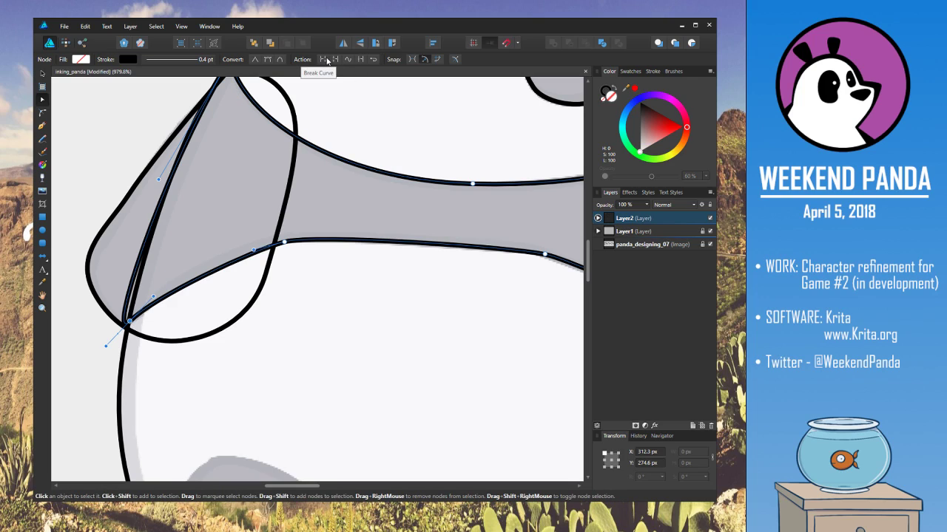
{"action": "left_click", "coordinate": [325, 59]}
{"action": "left_click", "coordinate": [130, 322]}
{"action": "left_click_drag", "start_coordinate": [106, 345], "coordinate": [145, 260]}
{"action": "left_click_drag", "start_coordinate": [148, 245], "coordinate": [148, 250]}
Nudge the dark band's lower-left end nodes and refine the left edge's handle to match the body outline, then deselect the curve
{"action": "left_click", "coordinate": [129, 323]}
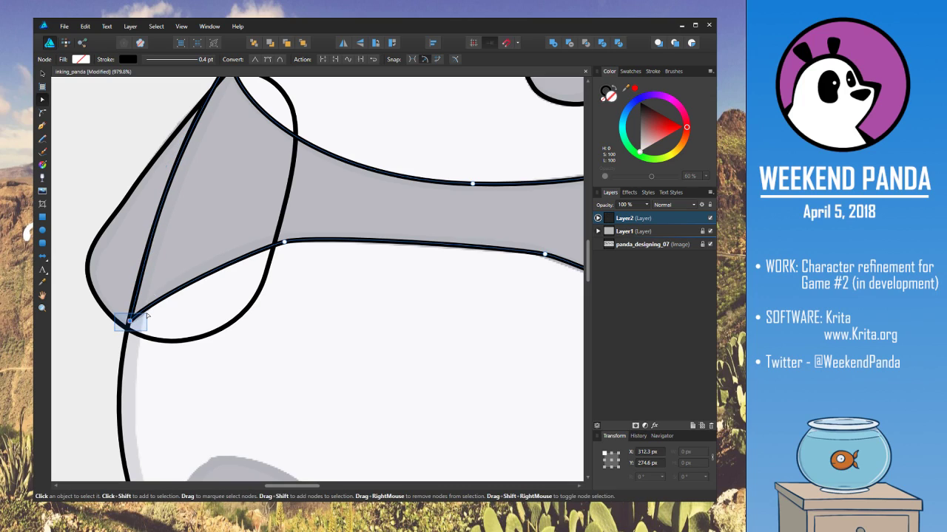
{"action": "left_click_drag", "start_coordinate": [129, 323], "coordinate": [129, 322]}
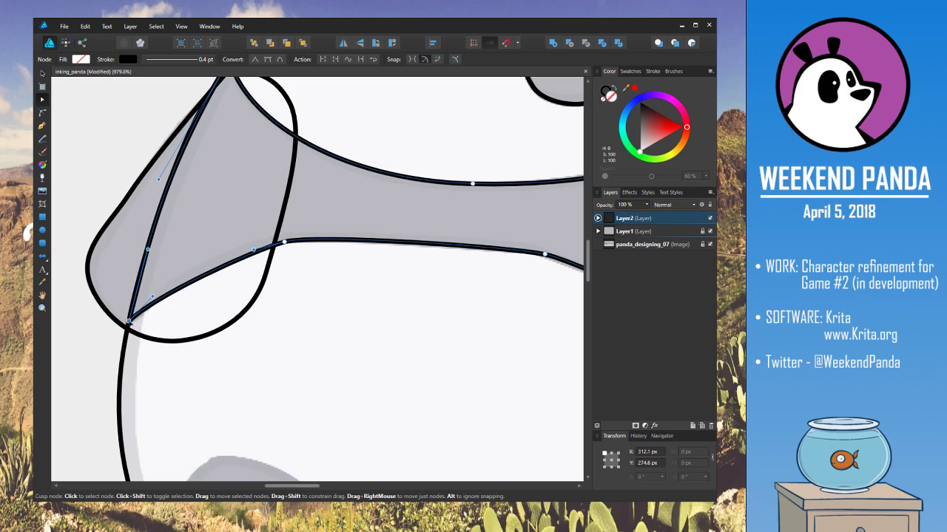
{"action": "mouse_move", "coordinate": [148, 250]}
{"action": "left_mouse_down"}
{"action": "mouse_move", "coordinate": [167, 268]}
{"action": "mouse_move", "coordinate": [138, 284]}
{"action": "left_mouse_up"}
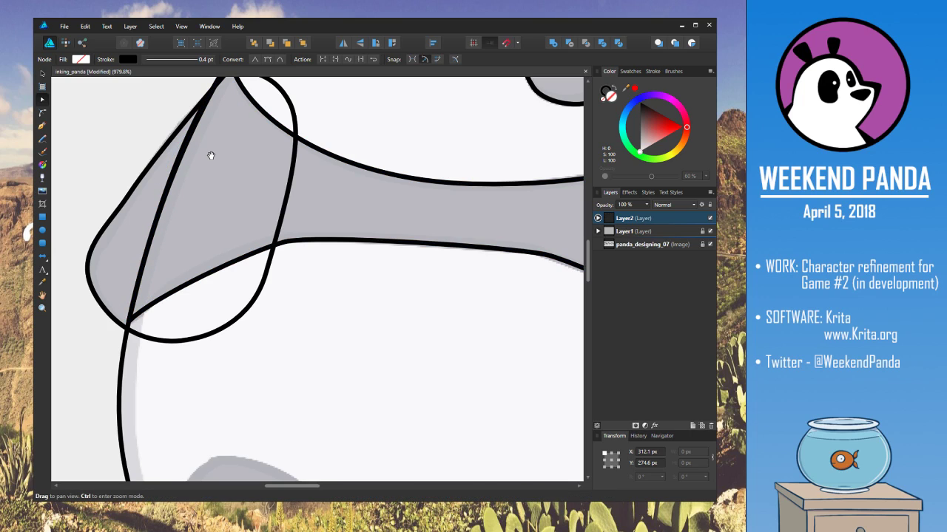
{"action": "left_click_drag", "start_coordinate": [211, 157], "coordinate": [188, 246]}
{"action": "mouse_move", "coordinate": [137, 269]}
{"action": "left_mouse_down"}
{"action": "mouse_move", "coordinate": [152, 229]}
{"action": "mouse_move", "coordinate": [139, 256]}
{"action": "mouse_move", "coordinate": [143, 245]}
{"action": "left_mouse_up"}
{"action": "left_click", "coordinate": [226, 250]}
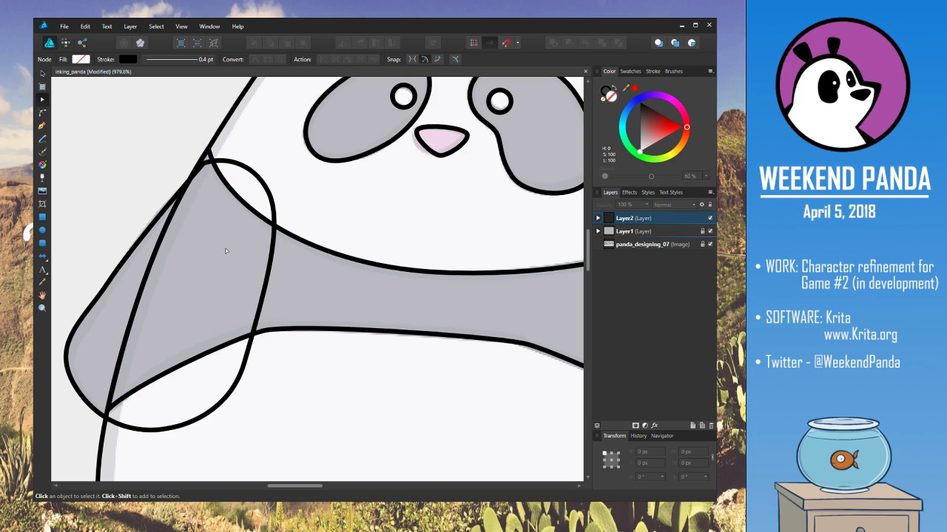
Nudge the dark band's right shoulder node onto the body outline
{"action": "left_click_drag", "start_coordinate": [237, 264], "coordinate": [116, 237]}
{"action": "left_click_drag", "start_coordinate": [472, 254], "coordinate": [278, 247]}
{"action": "scroll", "coordinate": [405, 249], "scroll_direction": "down", "scroll_amount": 5}
{"action": "scroll", "coordinate": [324, 251], "scroll_direction": "up", "scroll_amount": 4}
{"action": "left_click_drag", "start_coordinate": [397, 213], "coordinate": [221, 295]}
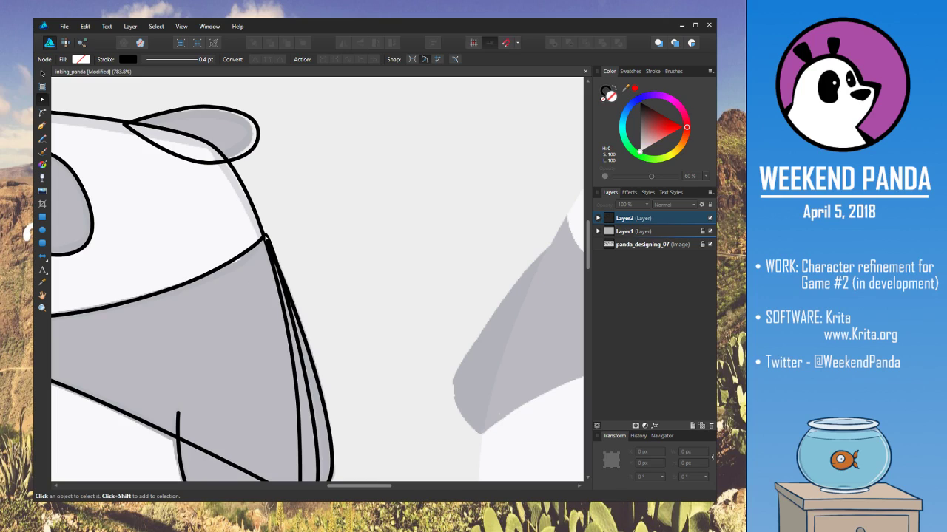
{"action": "left_click", "coordinate": [265, 237]}
{"action": "left_click_drag", "start_coordinate": [266, 237], "coordinate": [264, 238]}
{"action": "key", "text": "space"}
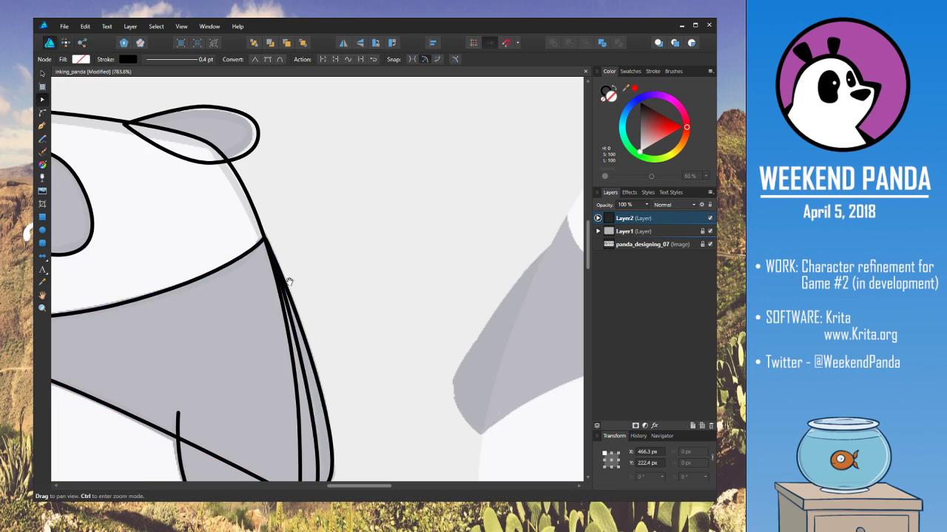
Adjust the node and handle on the dark band's upper edge near the right shoulder to follow the sketch
{"action": "left_click_drag", "start_coordinate": [291, 279], "coordinate": [323, 262]}
{"action": "left_click", "coordinate": [226, 265]}
{"action": "left_click_drag", "start_coordinate": [225, 266], "coordinate": [264, 252]}
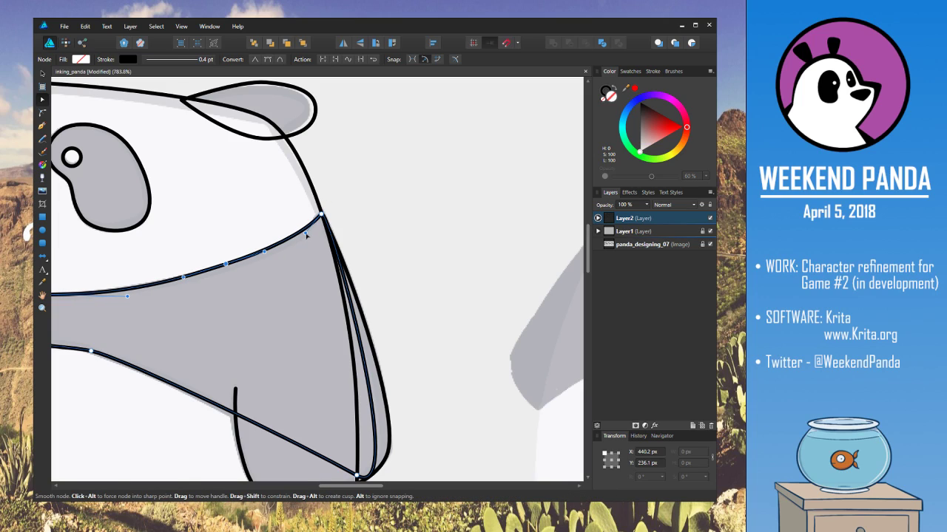
{"action": "scroll", "coordinate": [306, 236], "scroll_direction": "down", "scroll_amount": 3}
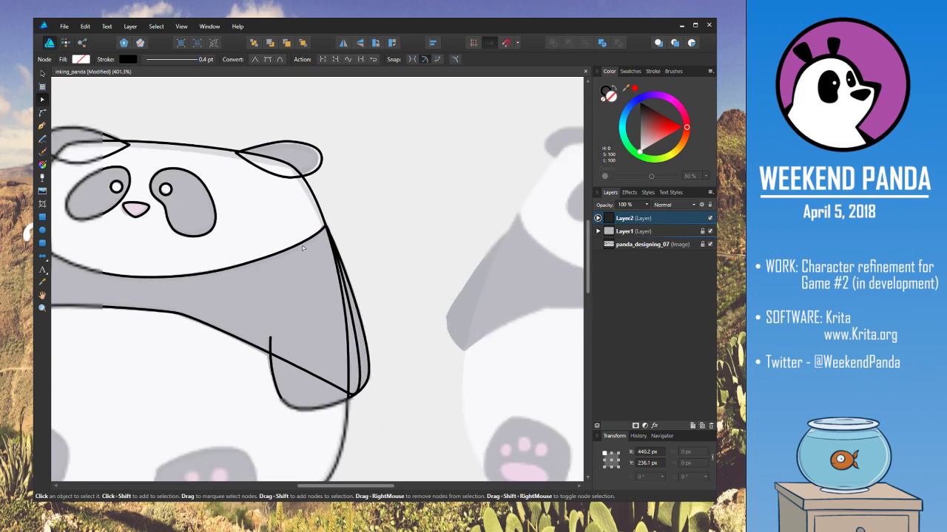
{"action": "scroll", "coordinate": [324, 235], "scroll_direction": "up", "scroll_amount": 2}
{"action": "scroll", "coordinate": [324, 236], "scroll_direction": "down", "scroll_amount": 1}
{"action": "left_click_drag", "start_coordinate": [306, 209], "coordinate": [326, 300]}
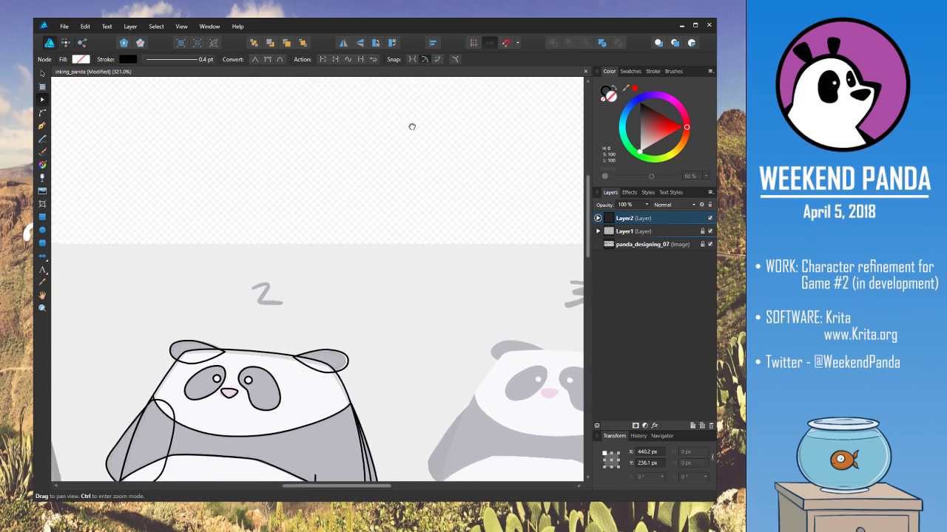
{"action": "left_click_drag", "start_coordinate": [394, 278], "coordinate": [410, 181]}
{"action": "scroll", "coordinate": [382, 336], "scroll_direction": "up", "scroll_amount": 5}
{"action": "left_click_drag", "start_coordinate": [405, 352], "coordinate": [403, 379]}
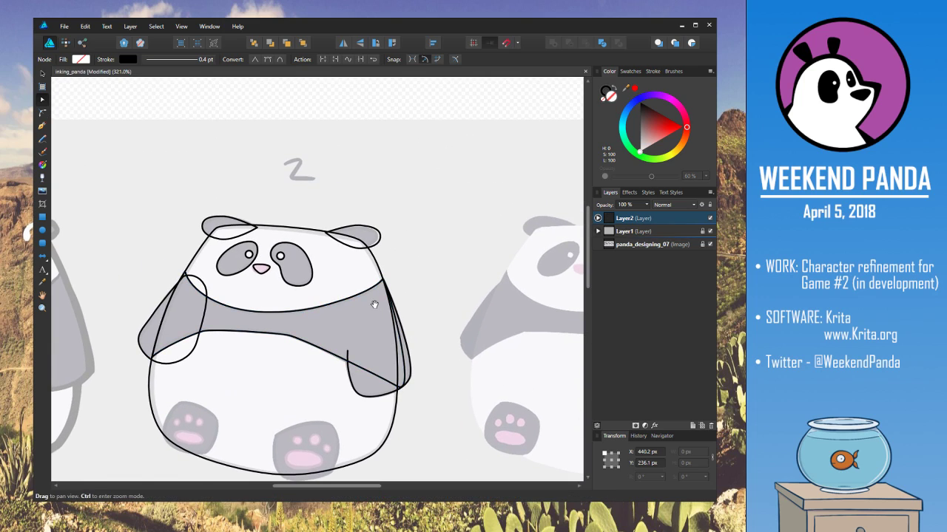
Nudge the upper-edge node nearest the dark band's right shoulder slightly outward, then deselect the curve
{"action": "left_click", "coordinate": [343, 301]}
{"action": "left_click_drag", "start_coordinate": [343, 301], "coordinate": [343, 301]}
{"action": "left_click", "coordinate": [432, 240]}
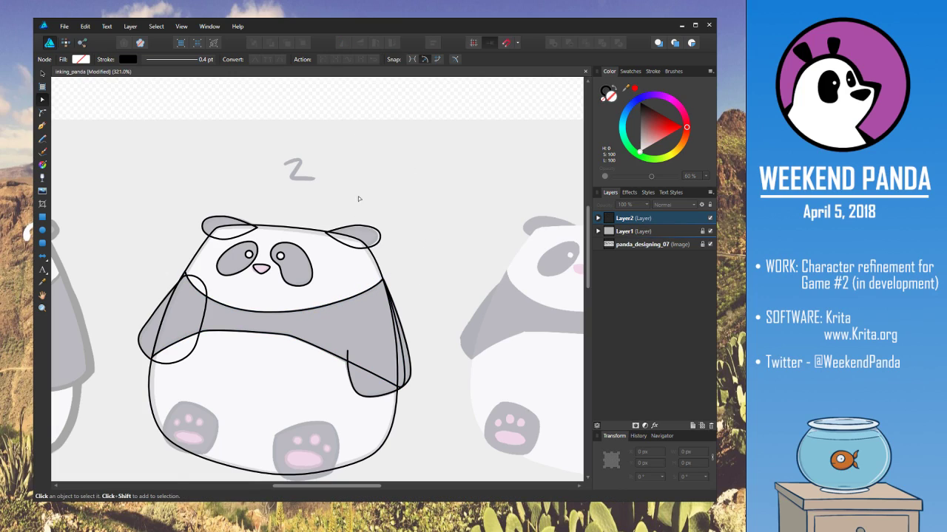
{"action": "left_click", "coordinate": [368, 293]}
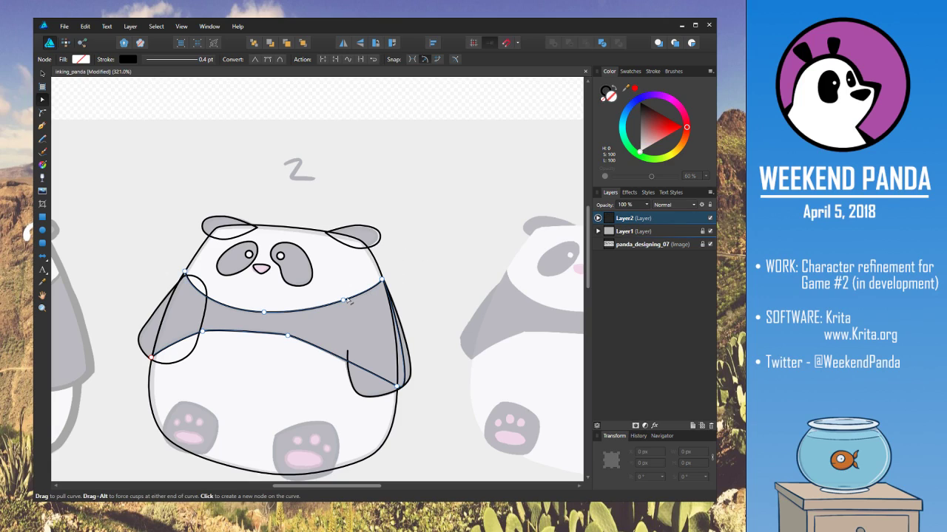
{"action": "left_click", "coordinate": [344, 300]}
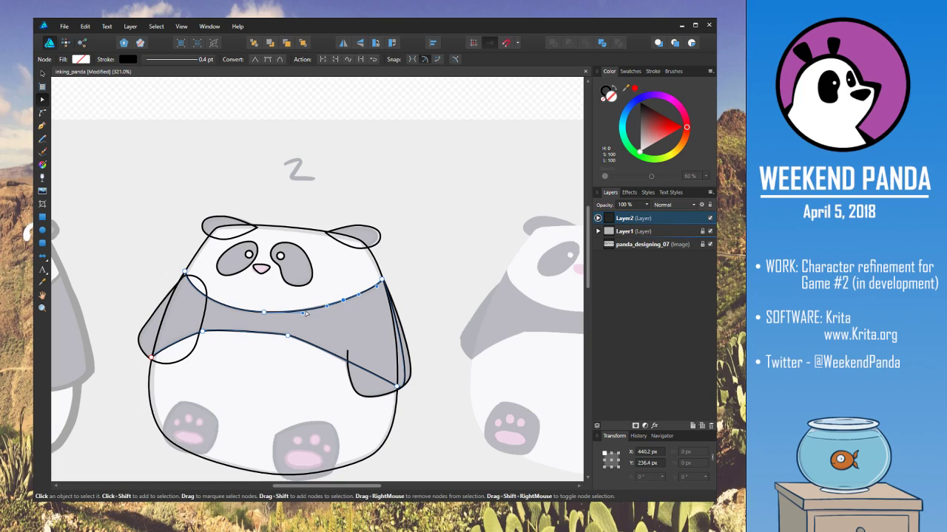
{"action": "left_click", "coordinate": [301, 314]}
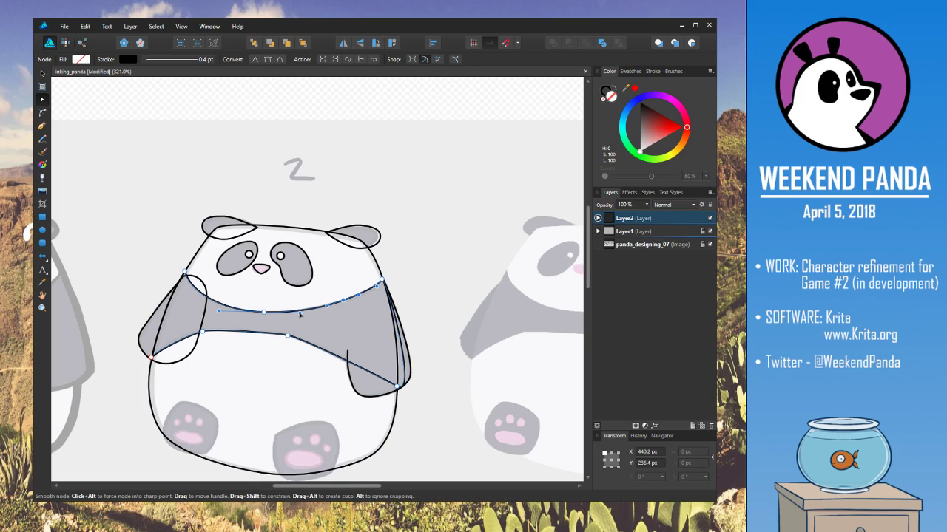
{"action": "left_click_drag", "start_coordinate": [343, 300], "coordinate": [344, 301]}
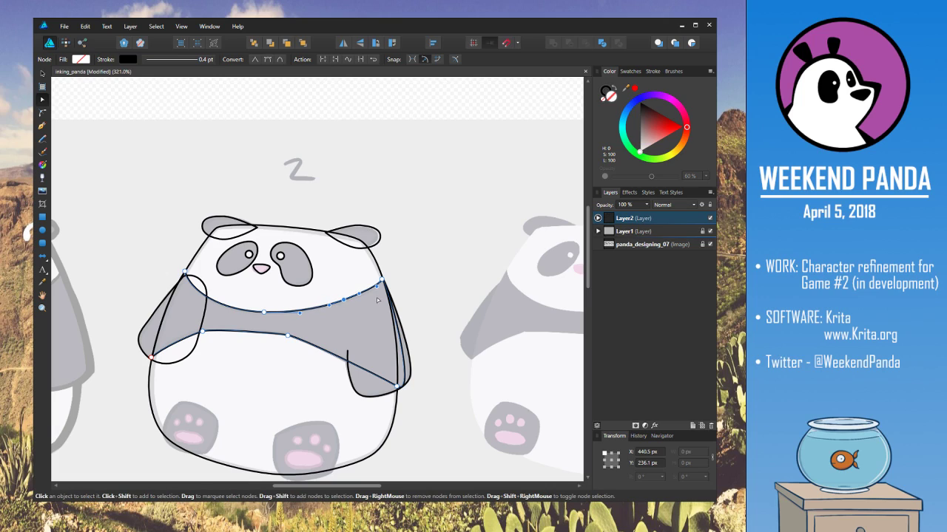
{"action": "left_click_drag", "start_coordinate": [343, 301], "coordinate": [345, 301]}
{"action": "left_click", "coordinate": [440, 257]}
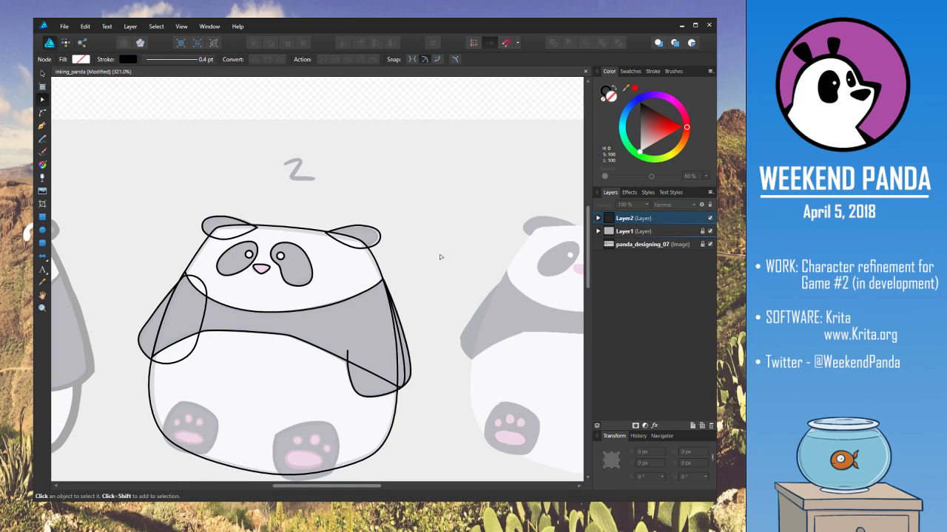
Reselect the dark band and fine-tune its upper-edge segment between the neighbouring node and the right shoulder
{"action": "left_click", "coordinate": [373, 287]}
{"action": "left_click", "coordinate": [383, 280]}
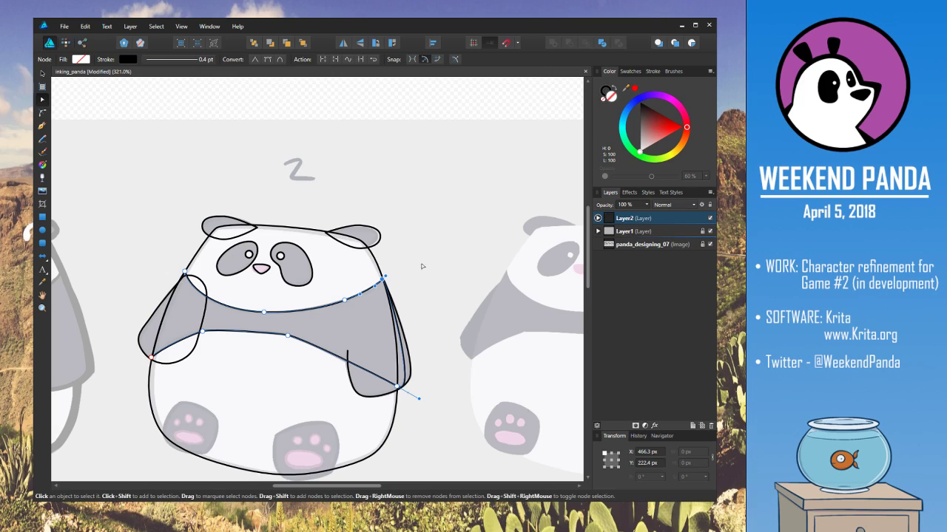
{"action": "left_click", "coordinate": [402, 289]}
{"action": "left_click", "coordinate": [365, 294]}
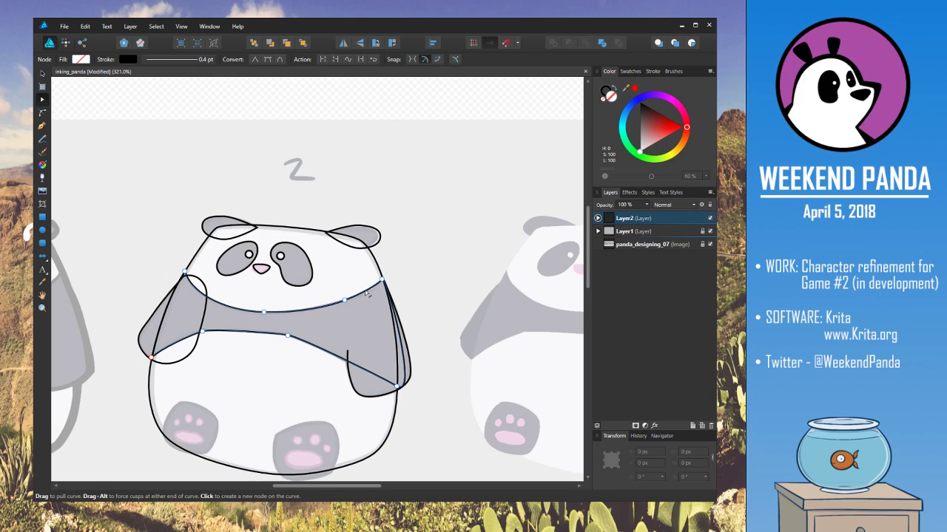
{"action": "left_click", "coordinate": [363, 296]}
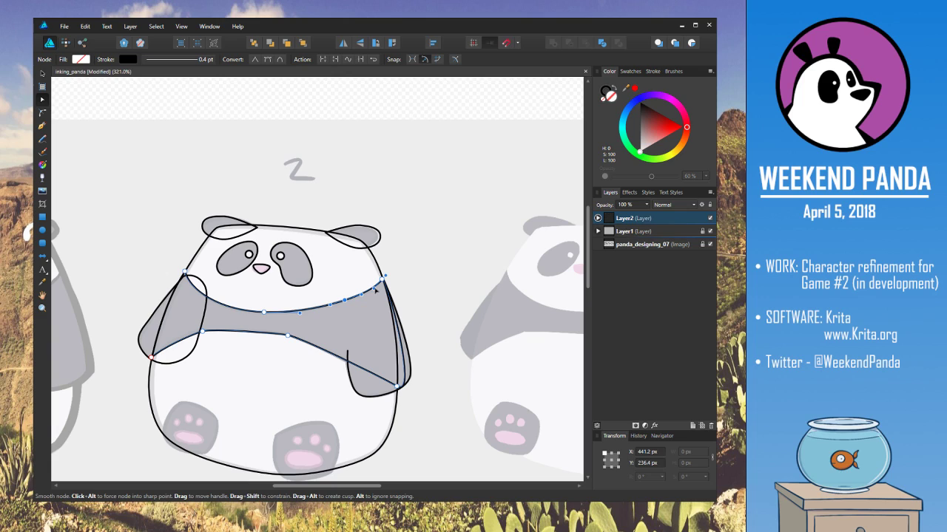
{"action": "left_click", "coordinate": [423, 273]}
Refine the right shoulder node's inner handle to smooth the end of the dark band's upper edge
{"action": "scroll", "coordinate": [425, 269], "scroll_direction": "up", "scroll_amount": 2}
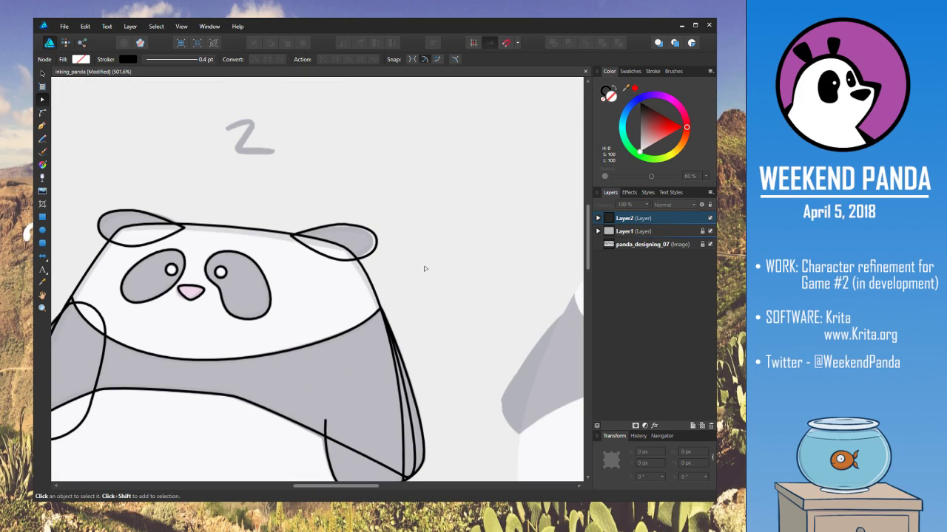
{"action": "scroll", "coordinate": [424, 283], "scroll_direction": "up", "scroll_amount": 3}
{"action": "left_click_drag", "start_coordinate": [423, 283], "coordinate": [439, 165]}
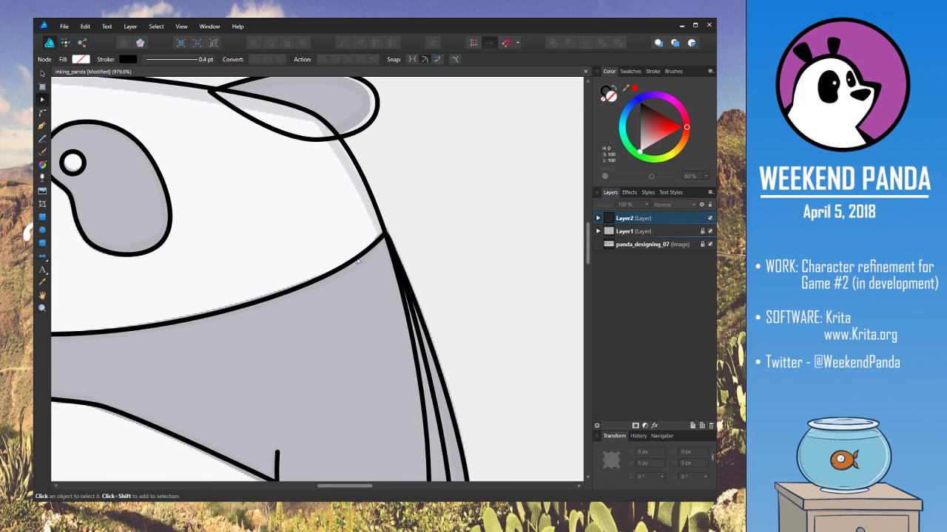
{"action": "left_click", "coordinate": [352, 265]}
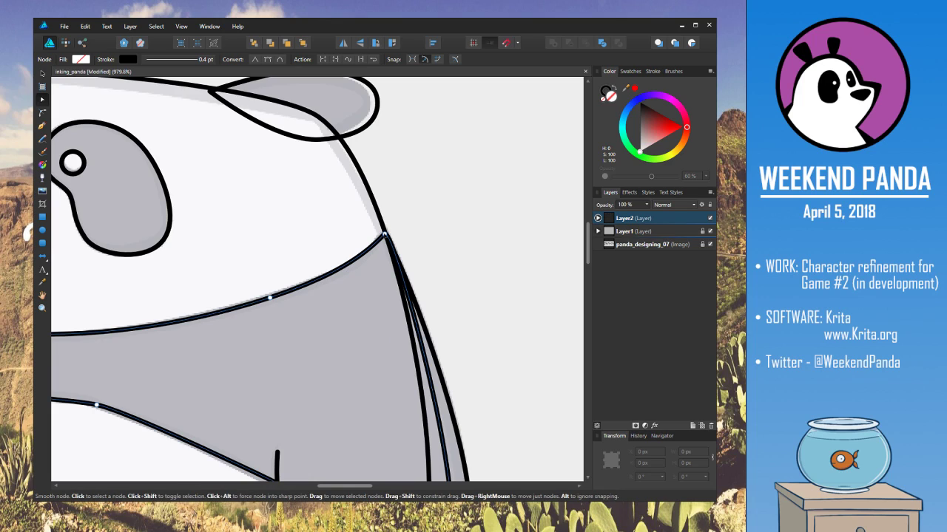
{"action": "left_click", "coordinate": [385, 235]}
{"action": "left_click_drag", "start_coordinate": [359, 262], "coordinate": [361, 259]}
{"action": "left_click", "coordinate": [459, 223]}
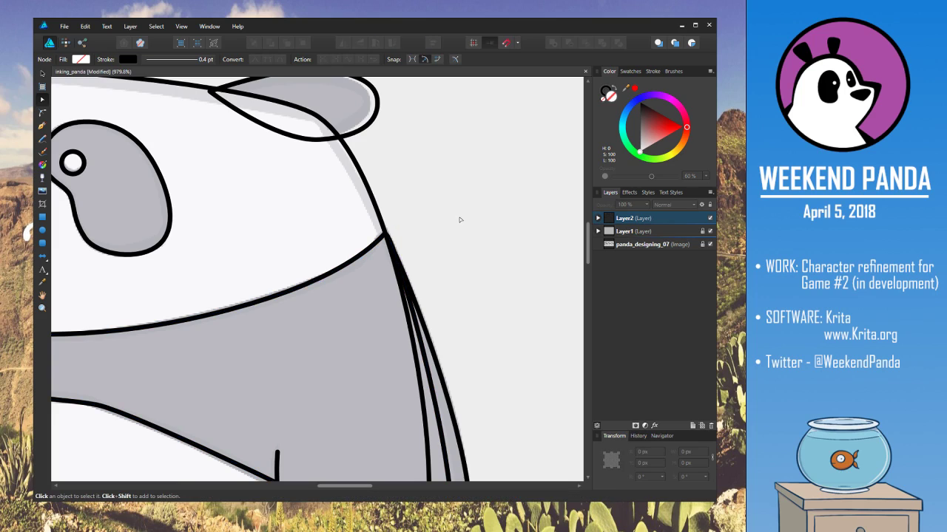
Break the dark band's curve at its right shoulder node and turn the loose handle downward along the body outline
{"action": "left_click", "coordinate": [386, 237]}
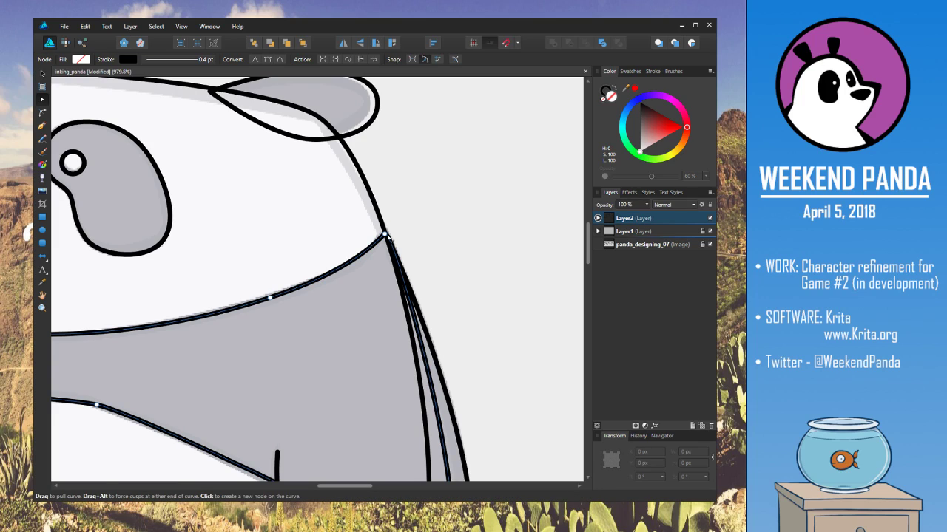
{"action": "left_click", "coordinate": [385, 236]}
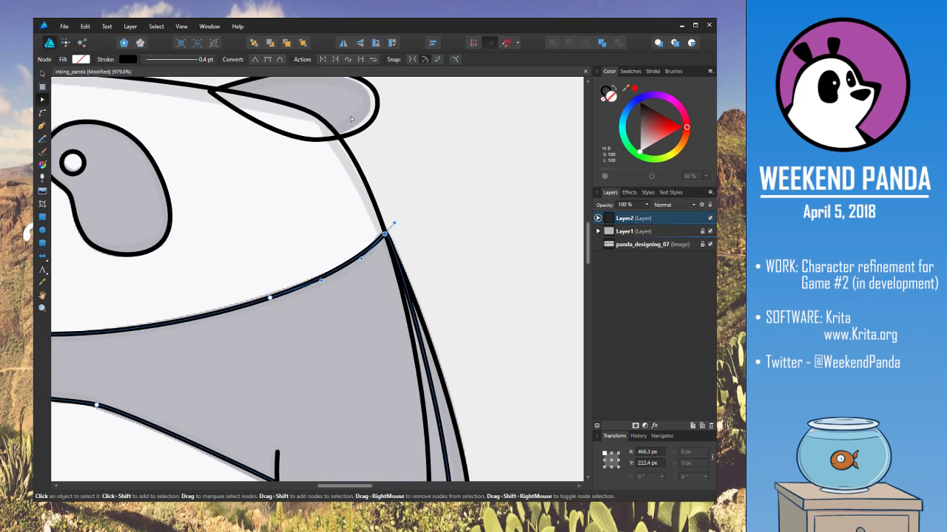
{"action": "left_click", "coordinate": [326, 60]}
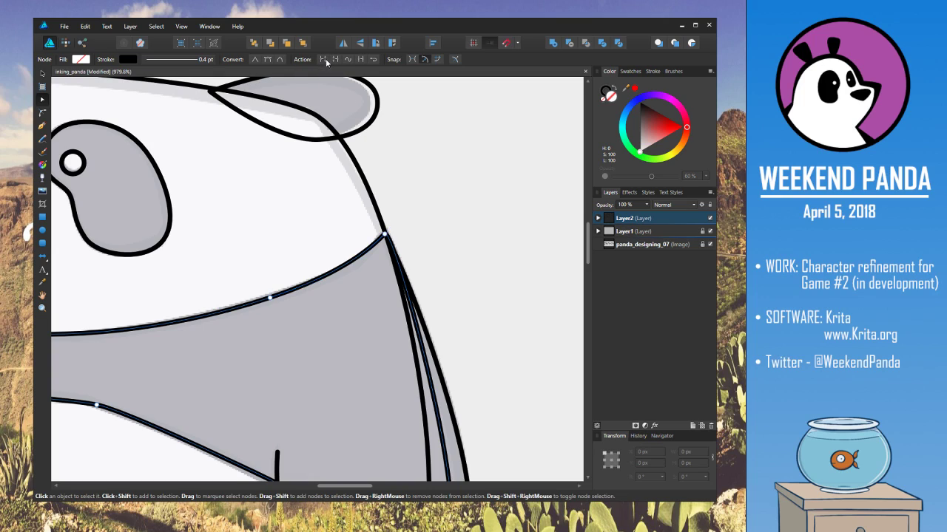
{"action": "left_click", "coordinate": [384, 235]}
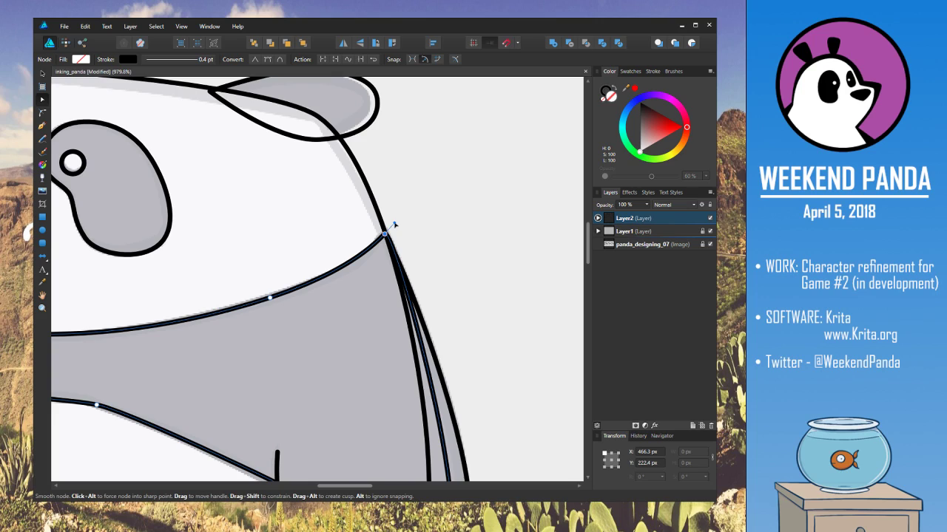
{"action": "left_click_drag", "start_coordinate": [394, 248], "coordinate": [404, 286]}
{"action": "left_click_drag", "start_coordinate": [401, 220], "coordinate": [386, 234]}
{"action": "left_click_drag", "start_coordinate": [404, 286], "coordinate": [401, 285]}
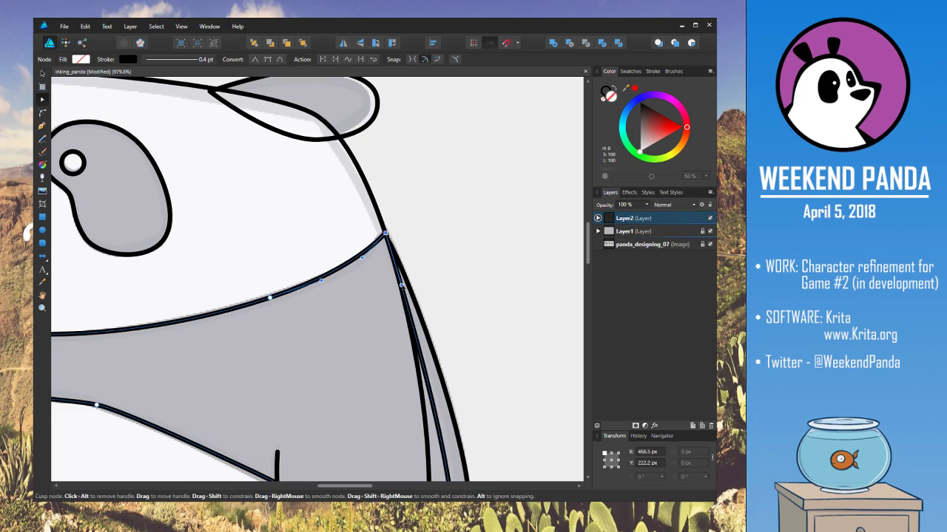
{"action": "left_click", "coordinate": [441, 289]}
Break the dark band's curve at its lower-right node
{"action": "left_click_drag", "start_coordinate": [481, 294], "coordinate": [453, 210]}
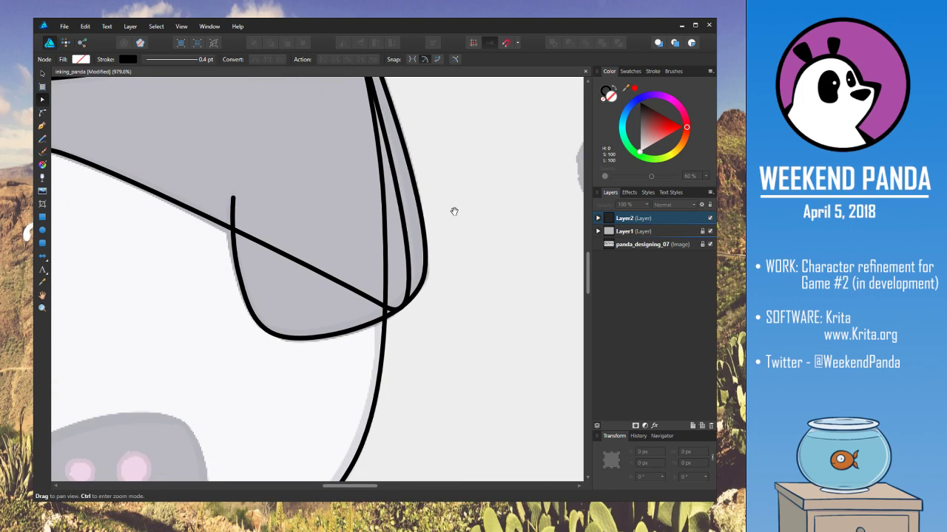
{"action": "left_click", "coordinate": [399, 309]}
{"action": "left_click", "coordinate": [385, 306]}
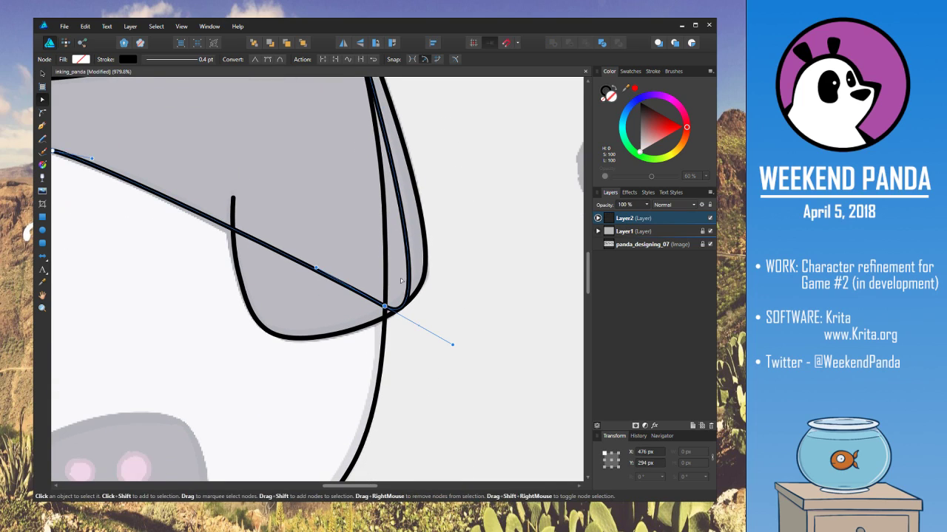
{"action": "left_click", "coordinate": [325, 60]}
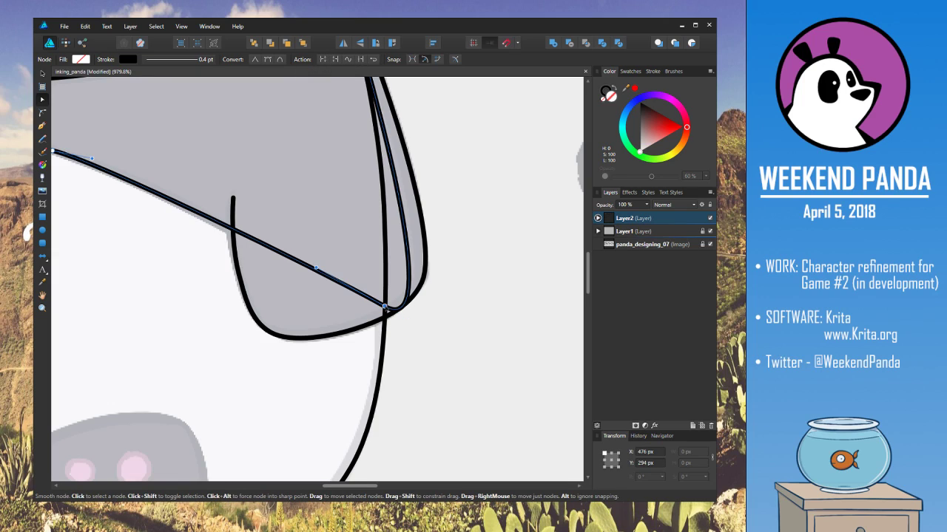
Try moving the side edge's loose end node below the lower-right arm outline, then undo the move
{"action": "left_click", "coordinate": [385, 306]}
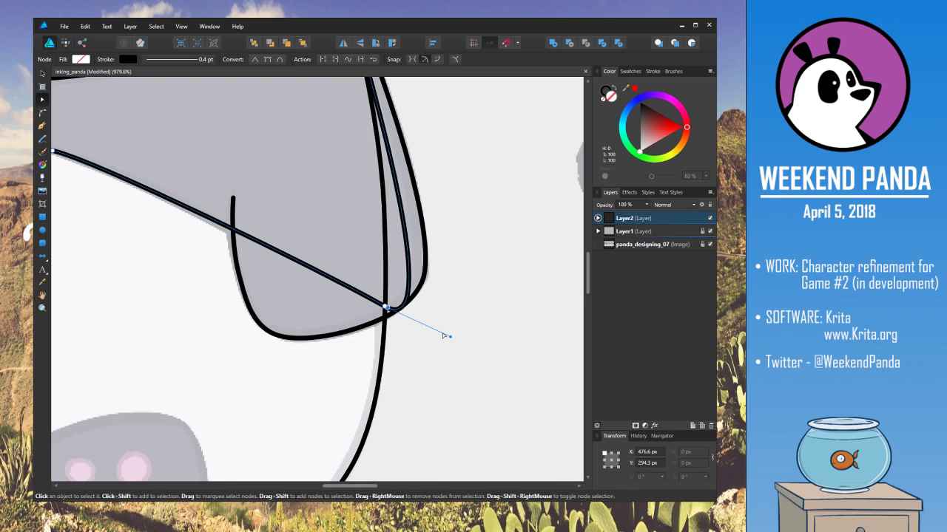
{"action": "left_click_drag", "start_coordinate": [394, 314], "coordinate": [419, 341]}
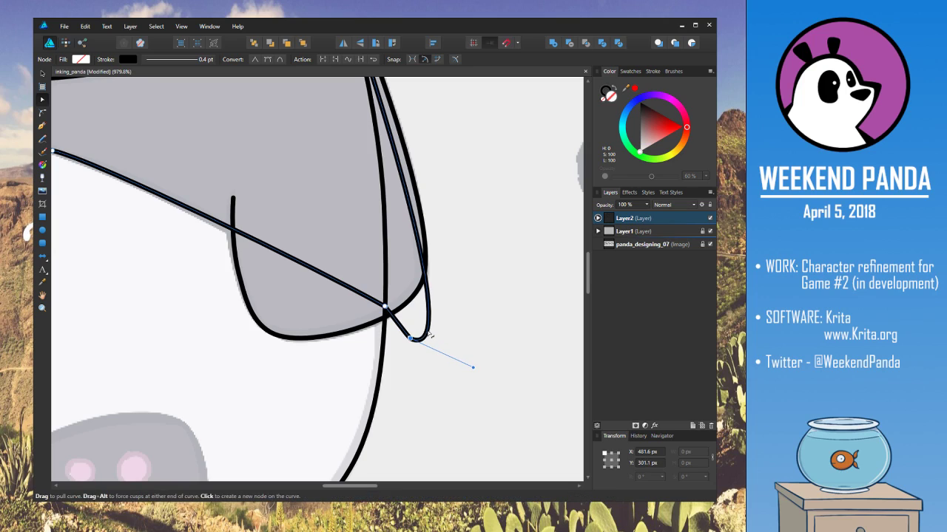
{"action": "key", "text": "ctrl+z"}
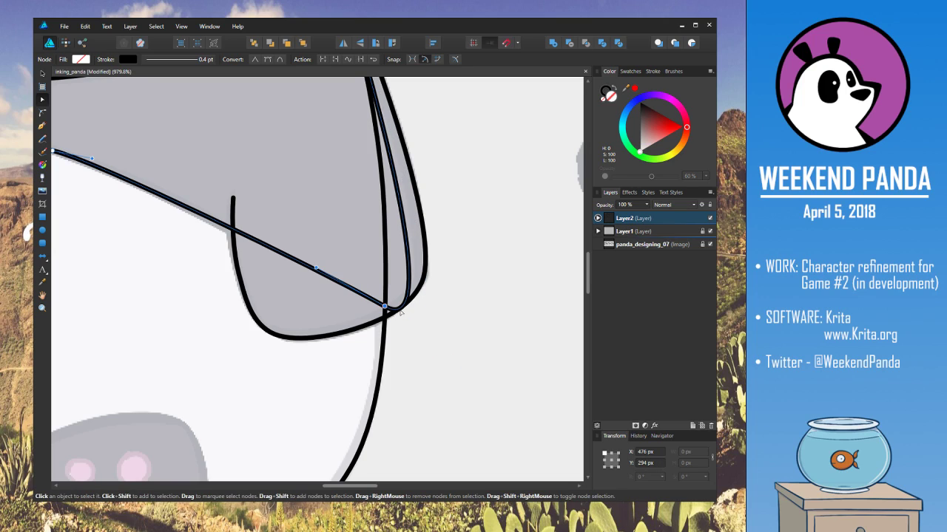
{"action": "left_click", "coordinate": [403, 316]}
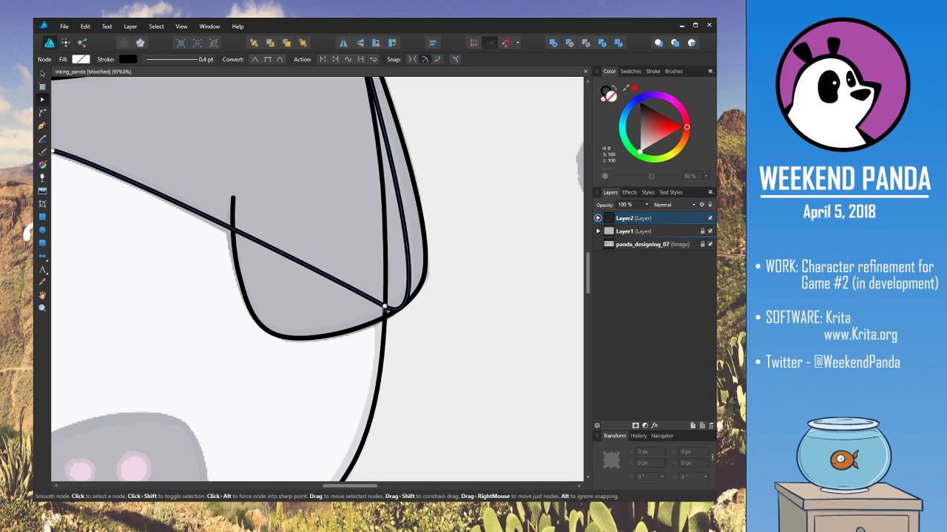
Break the dark band's curve at its lower-right node and pull the lower edge's loose end inward, clear of the side edge
{"action": "left_click", "coordinate": [385, 306]}
{"action": "mouse_move", "coordinate": [385, 307]}
{"action": "left_mouse_down"}
{"action": "mouse_move", "coordinate": [381, 317]}
{"action": "mouse_move", "coordinate": [384, 306]}
{"action": "left_mouse_up"}
{"action": "left_click", "coordinate": [385, 306]}
{"action": "left_click", "coordinate": [385, 307]}
{"action": "left_click", "coordinate": [321, 60]}
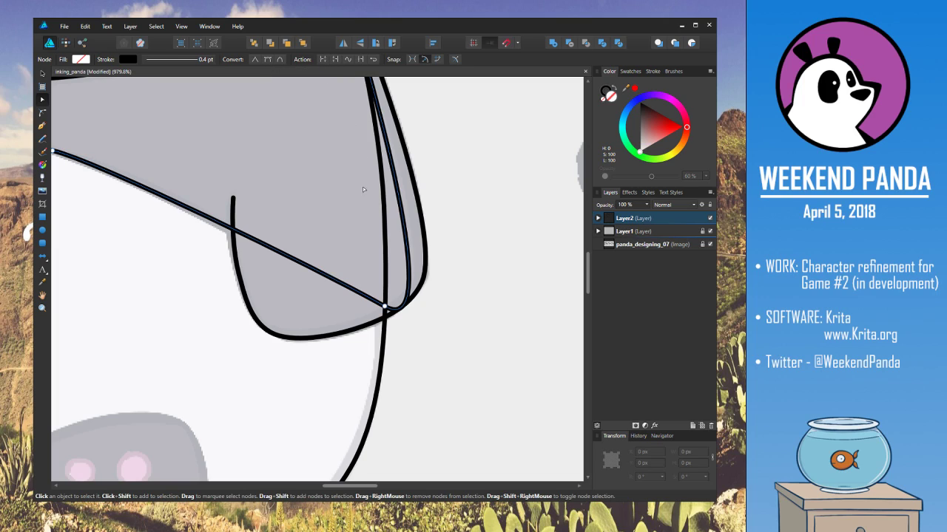
{"action": "mouse_move", "coordinate": [384, 305]}
{"action": "left_mouse_down"}
{"action": "mouse_move", "coordinate": [373, 312]}
{"action": "mouse_move", "coordinate": [384, 306]}
{"action": "left_mouse_up"}
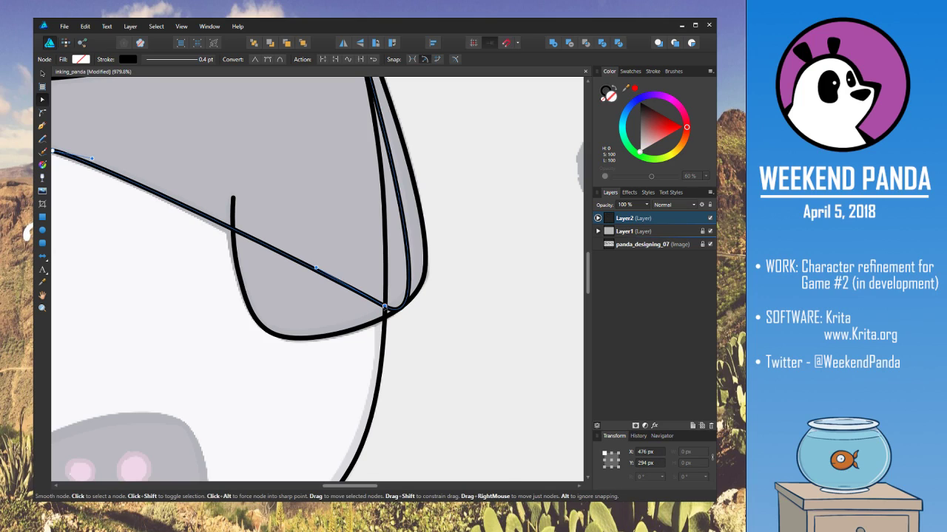
{"action": "left_click_drag", "start_coordinate": [384, 306], "coordinate": [365, 298]}
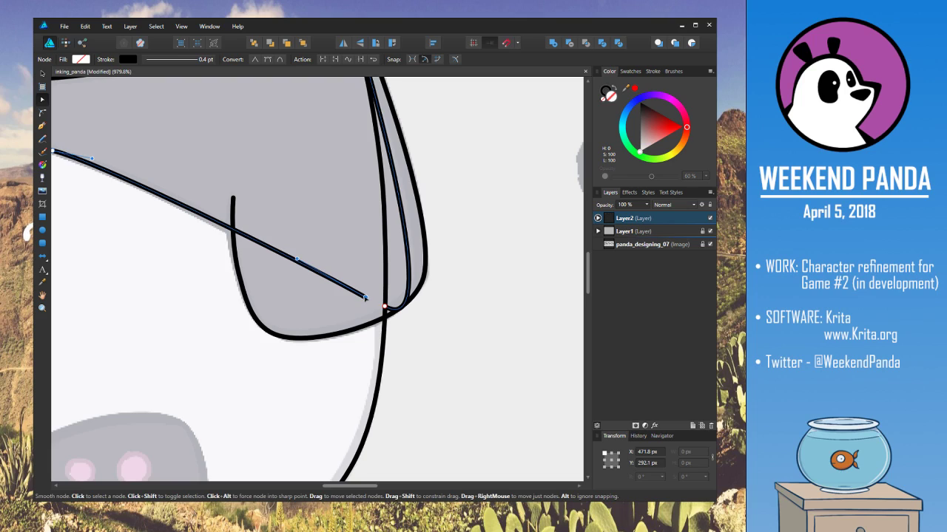
Turn the side edge's lower end handle upward so the dark band's right side follows the body outline
{"action": "left_click", "coordinate": [385, 307]}
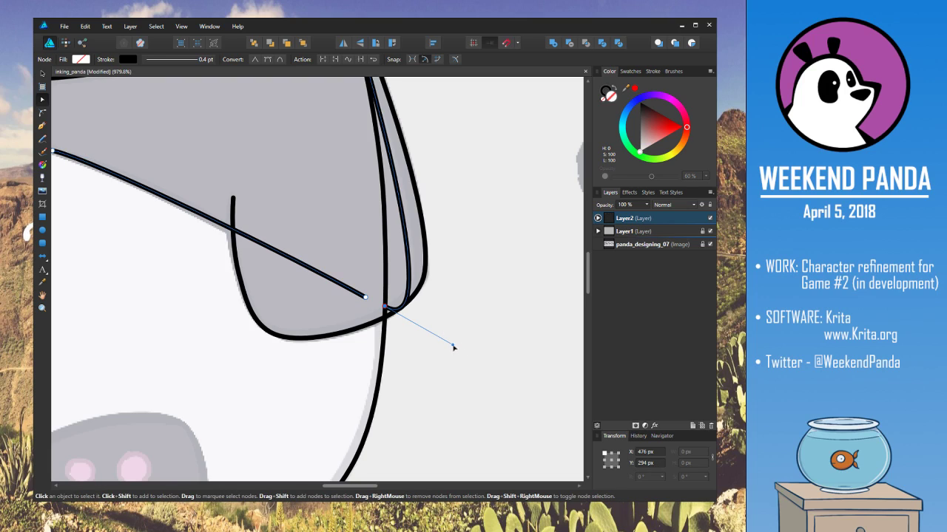
{"action": "left_click_drag", "start_coordinate": [454, 346], "coordinate": [393, 180]}
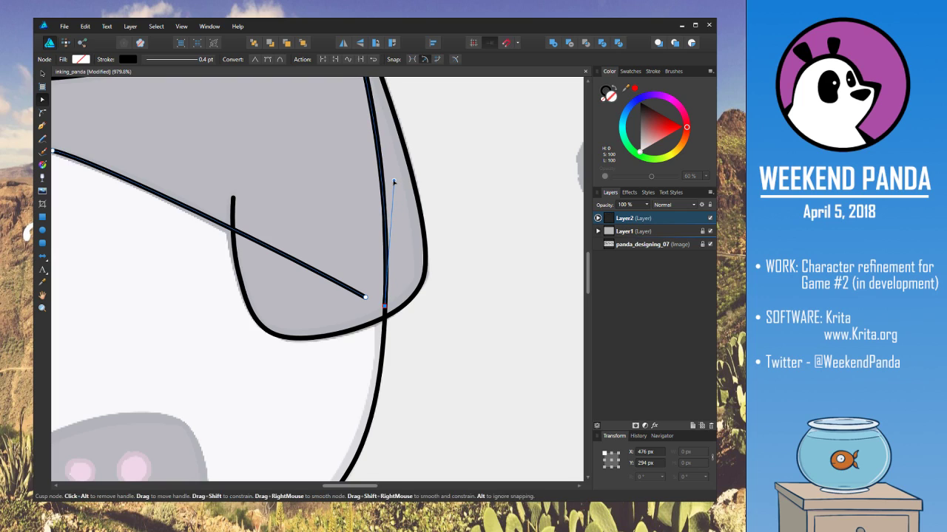
{"action": "scroll", "coordinate": [431, 214], "scroll_direction": "up", "scroll_amount": 4}
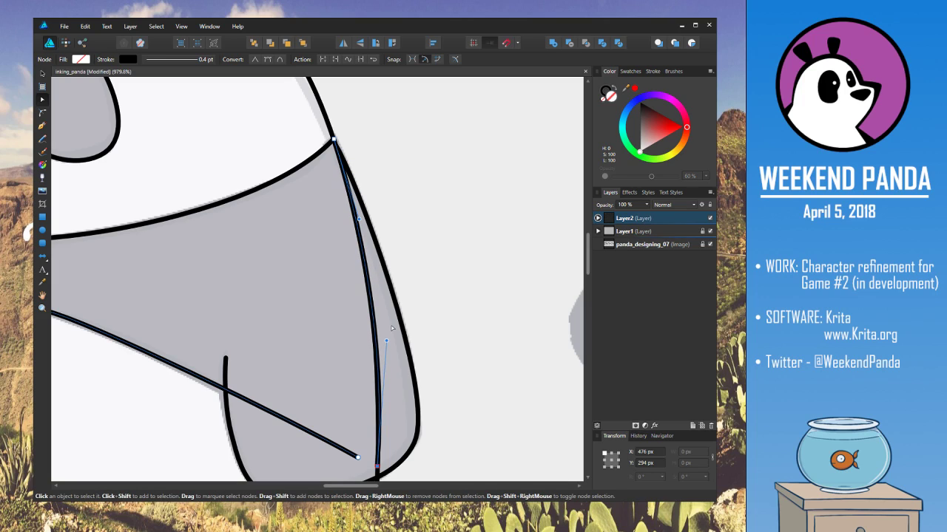
{"action": "left_click_drag", "start_coordinate": [383, 340], "coordinate": [384, 329]}
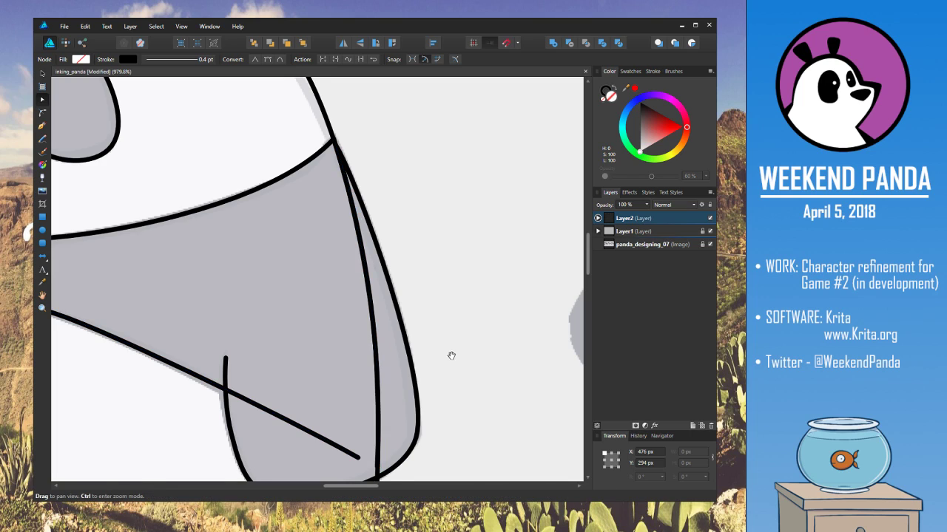
Move the dark band's lower-edge end node back onto the lower end of the side edge and deselect the curve
{"action": "left_click_drag", "start_coordinate": [448, 356], "coordinate": [445, 226]}
{"action": "left_click_drag", "start_coordinate": [353, 329], "coordinate": [371, 336]}
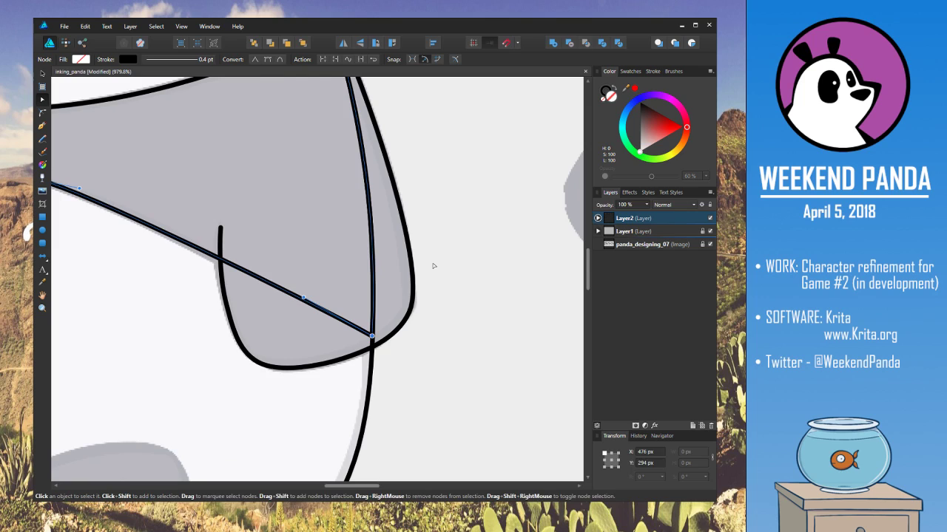
{"action": "left_click", "coordinate": [433, 265]}
Bring the whole second panda into view and save the document
{"action": "scroll", "coordinate": [435, 269], "scroll_direction": "down", "scroll_amount": 6}
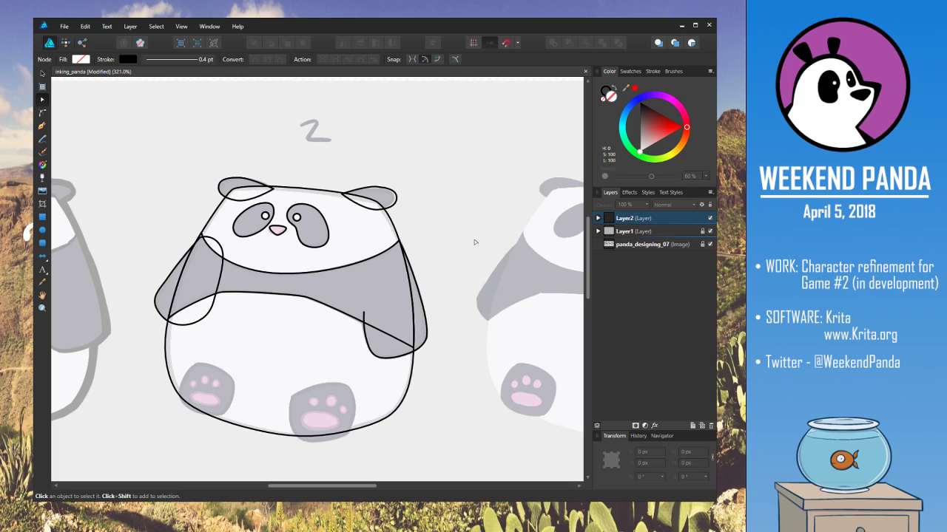
{"action": "key", "text": "space"}
{"action": "left_click_drag", "start_coordinate": [306, 284], "coordinate": [298, 248]}
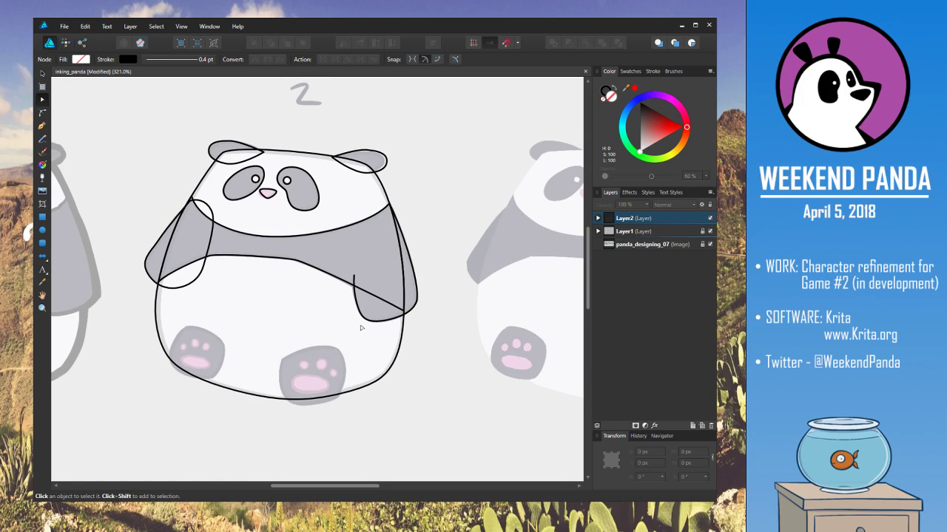
{"action": "left_click", "coordinate": [65, 27]}
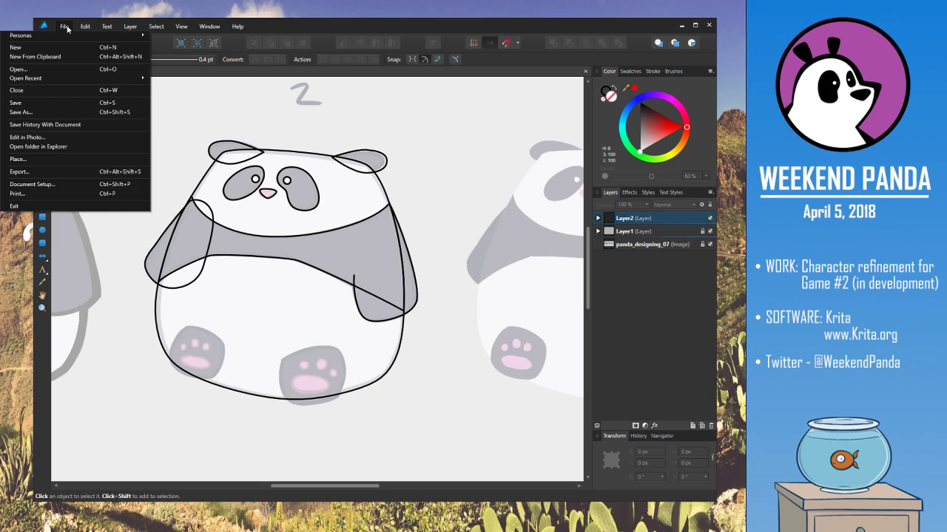
{"action": "left_click", "coordinate": [39, 101]}
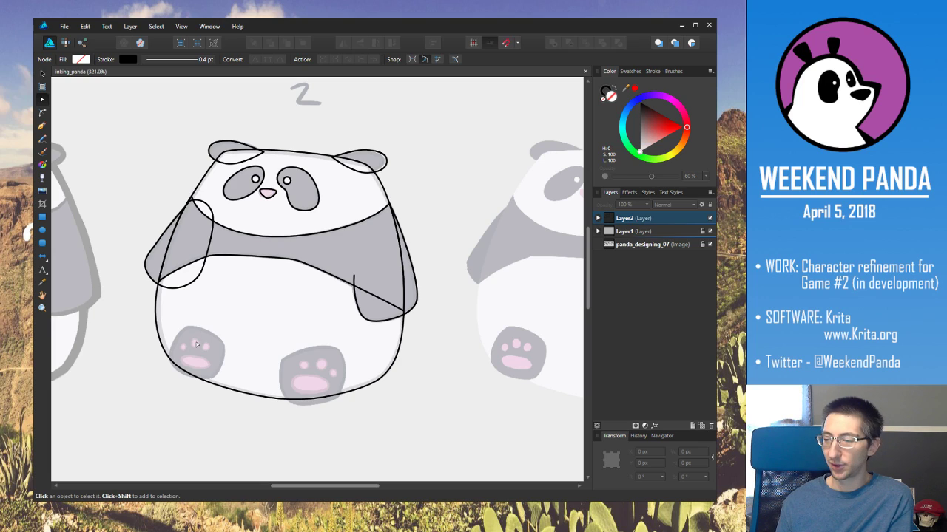
Hide the panda_designing_07 reference image so that only the inked curves show
{"action": "left_click", "coordinate": [42, 74]}
{"action": "left_click", "coordinate": [155, 250]}
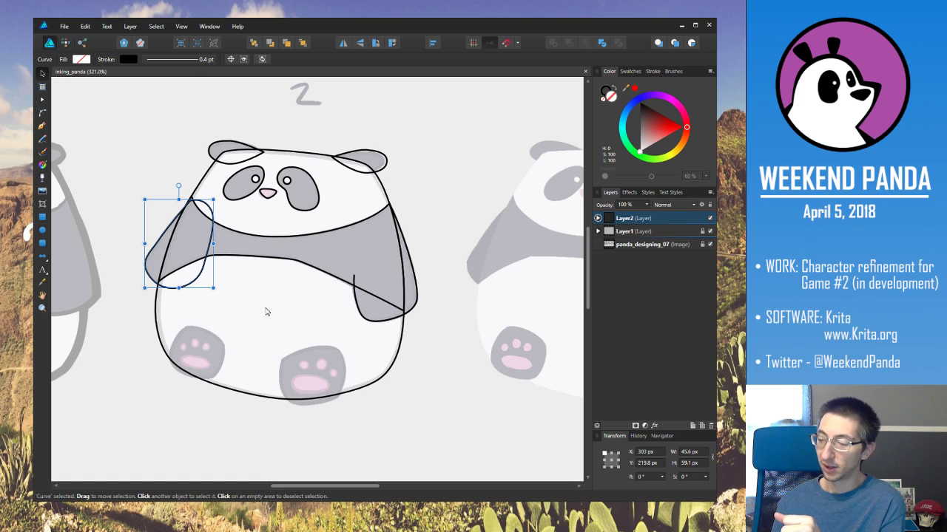
{"action": "left_click", "coordinate": [195, 343]}
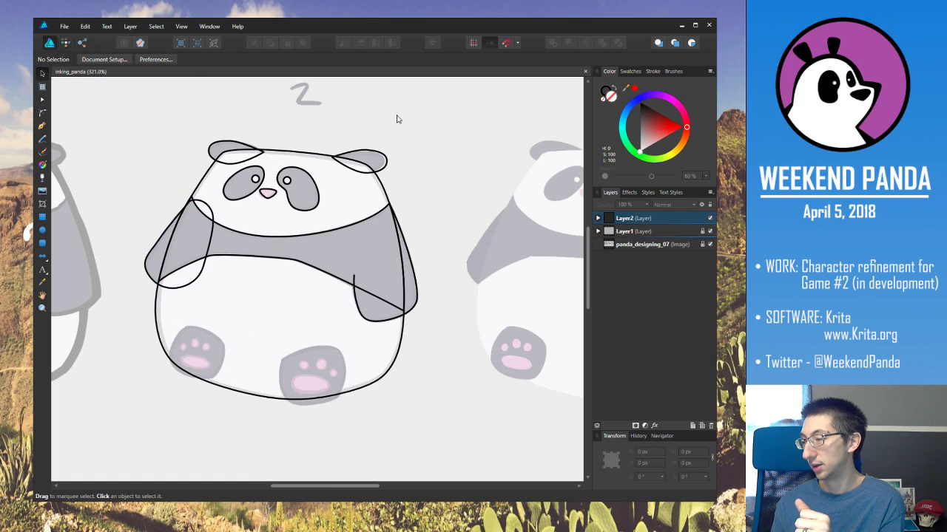
{"action": "scroll", "coordinate": [413, 247], "scroll_direction": "down", "scroll_amount": 2}
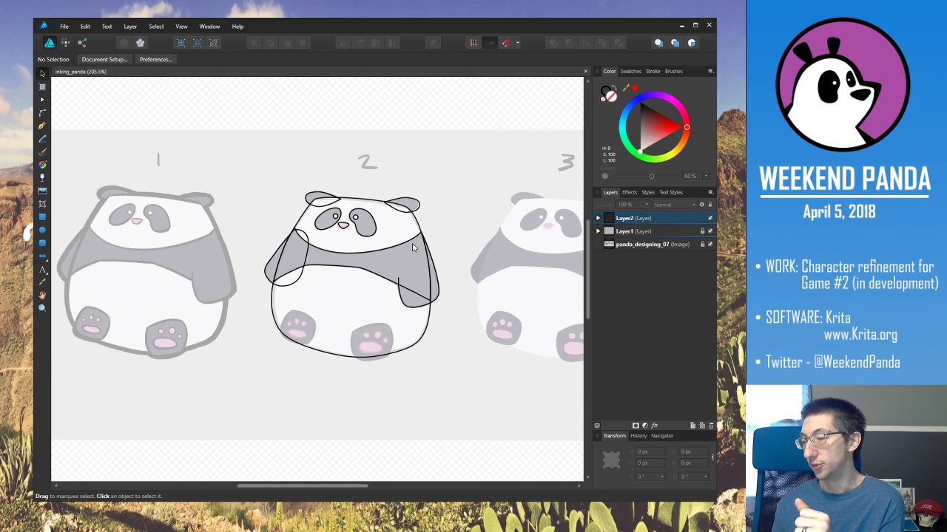
{"action": "scroll", "coordinate": [413, 248], "scroll_direction": "down", "scroll_amount": 1}
{"action": "left_click_drag", "start_coordinate": [413, 248], "coordinate": [317, 173]}
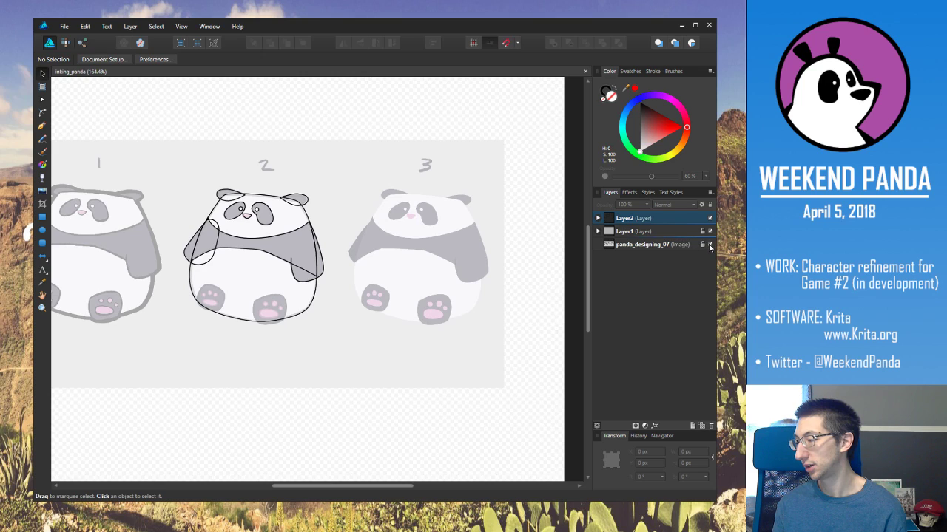
{"action": "left_click", "coordinate": [709, 245]}
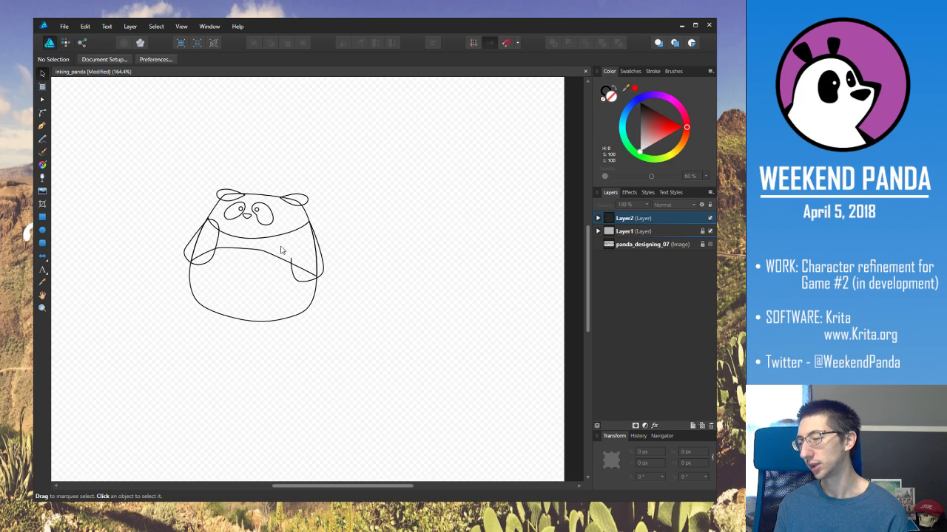
Select all the panda's curves and place a duplicate beside the original on its right, at the same height
{"action": "left_click_drag", "start_coordinate": [362, 174], "coordinate": [126, 343]}
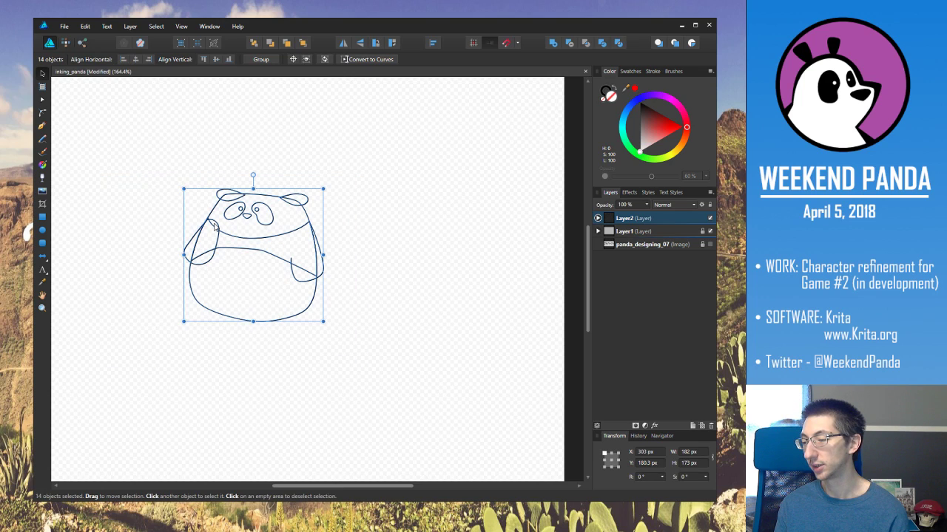
{"action": "left_click_drag", "start_coordinate": [215, 227], "coordinate": [392, 226]}
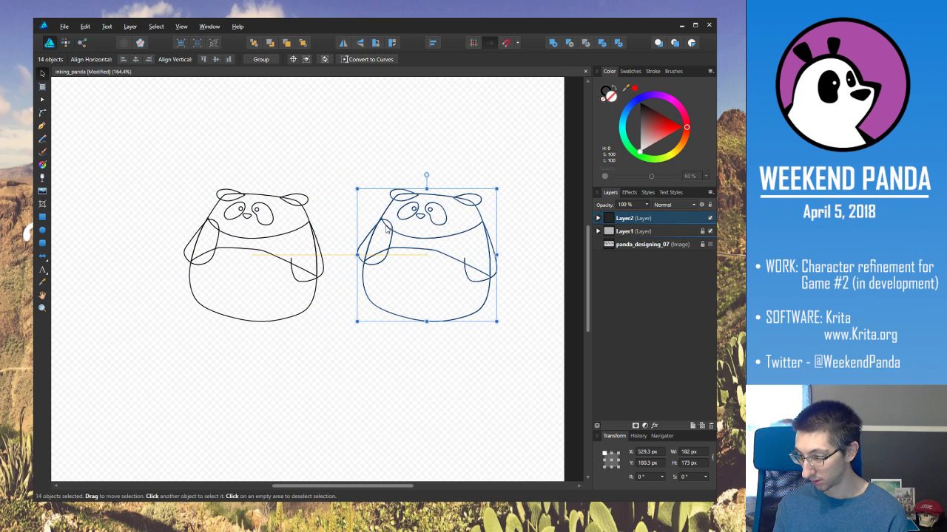
{"action": "left_click", "coordinate": [331, 136]}
Fill the original panda's body outline with white
{"action": "scroll", "coordinate": [307, 375], "scroll_direction": "up", "scroll_amount": 2}
{"action": "left_click_drag", "start_coordinate": [378, 245], "coordinate": [308, 330]}
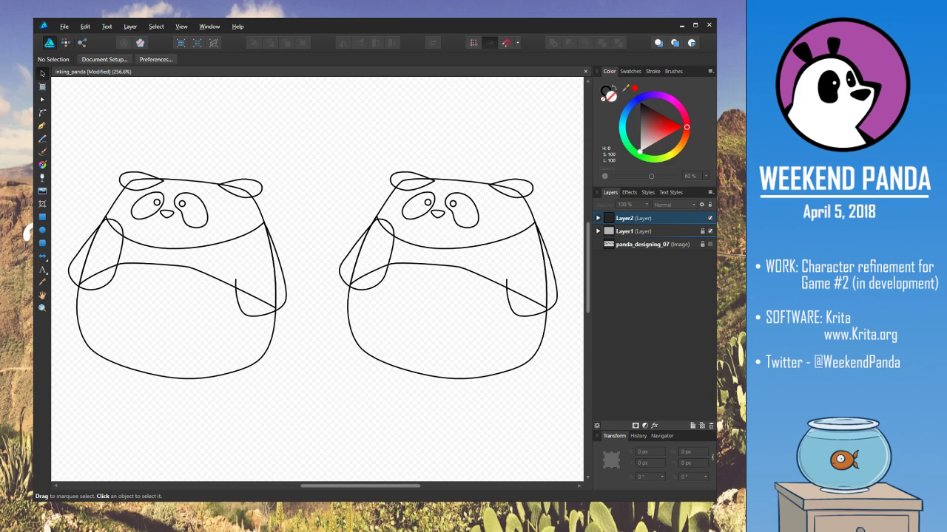
{"action": "left_click", "coordinate": [656, 220]}
{"action": "left_click", "coordinate": [233, 390]}
{"action": "left_click", "coordinate": [231, 376]}
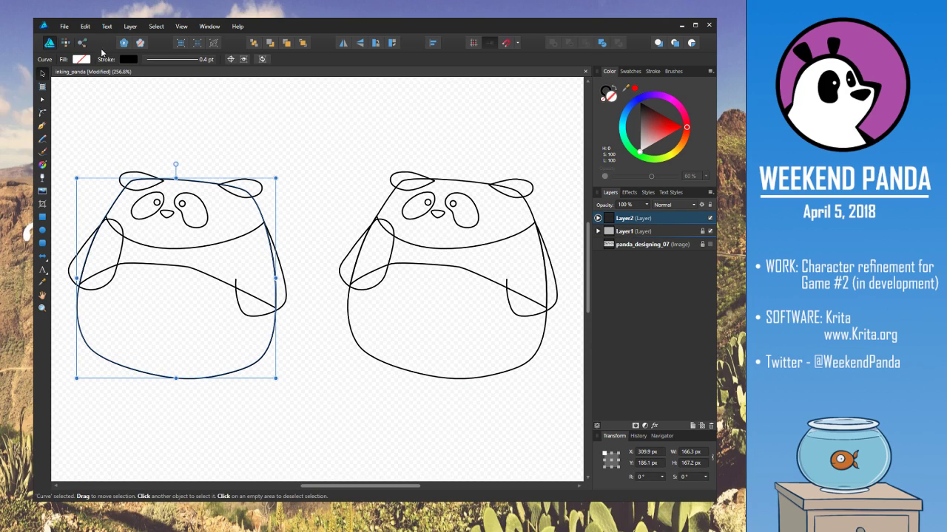
{"action": "left_click", "coordinate": [81, 60]}
{"action": "left_click", "coordinate": [147, 102]}
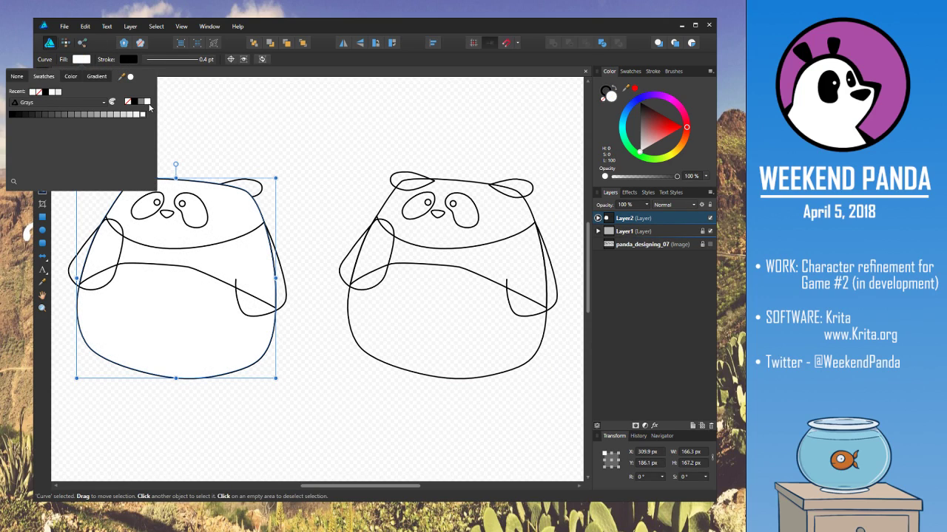
Fill the duplicate panda's body outline with white and deselect it
{"action": "left_click", "coordinate": [349, 308]}
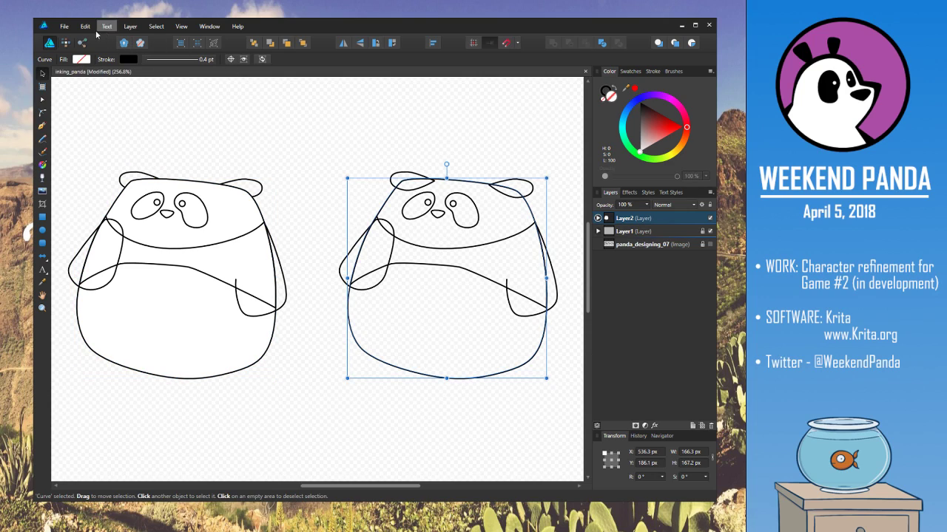
{"action": "left_click", "coordinate": [81, 61]}
{"action": "left_click", "coordinate": [53, 92]}
{"action": "left_click", "coordinate": [78, 252]}
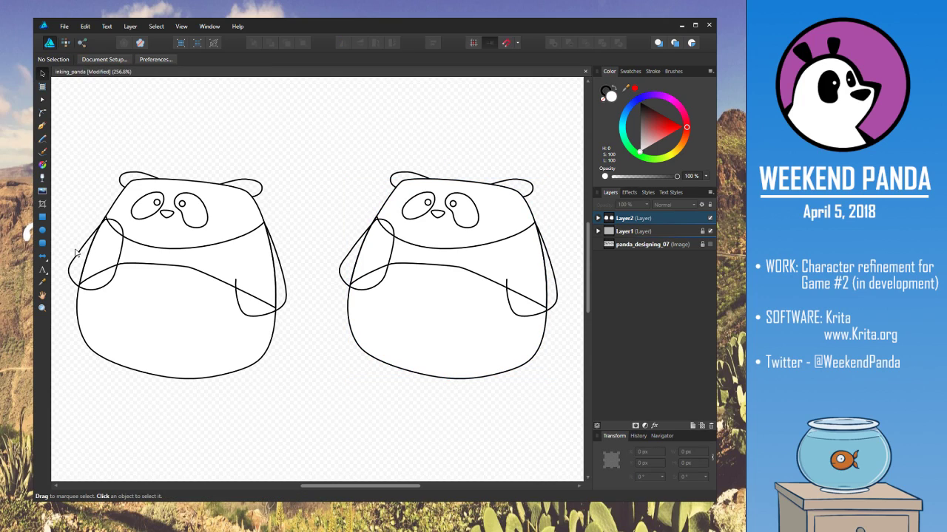
Send the original panda's left-hand arm to the back, behind the white body
{"action": "right_click", "coordinate": [80, 255]}
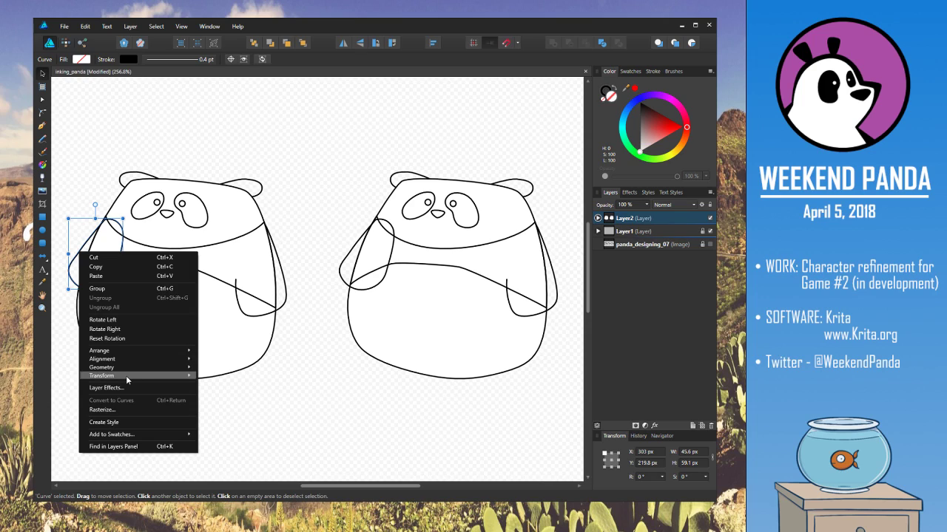
{"action": "mouse_move", "coordinate": [125, 375]}
{"action": "mouse_move", "coordinate": [118, 350]}
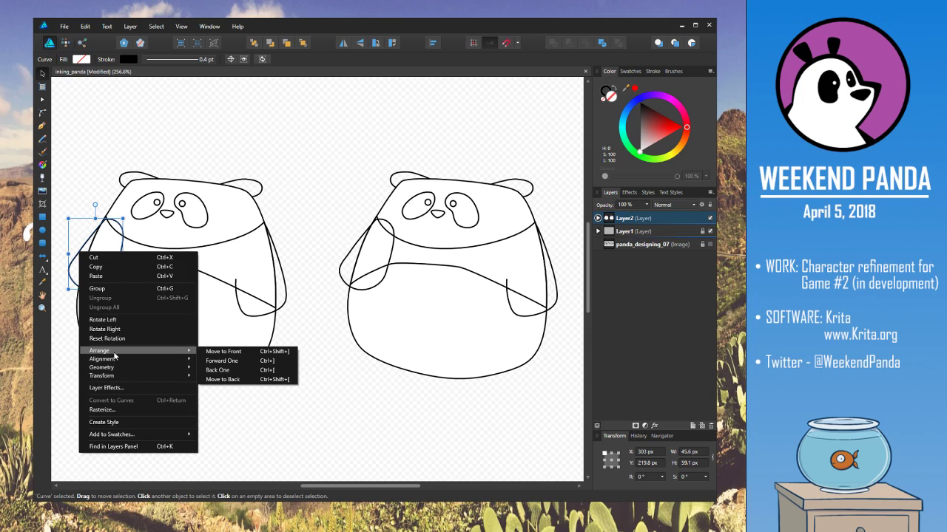
{"action": "left_click", "coordinate": [242, 380]}
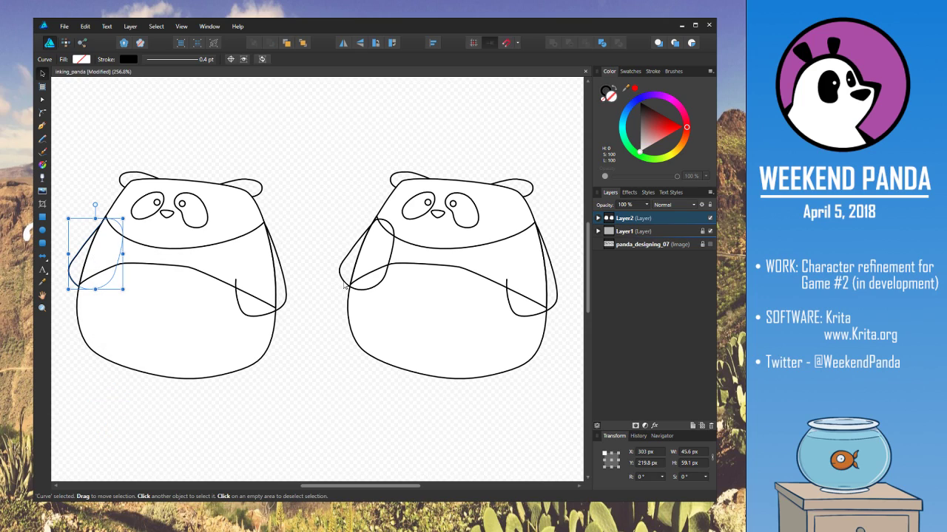
Send the duplicate panda's left-hand arm to the back, behind its body, and clear the selection
{"action": "left_click_drag", "start_coordinate": [73, 285], "coordinate": [343, 286]}
{"action": "right_click", "coordinate": [344, 285]}
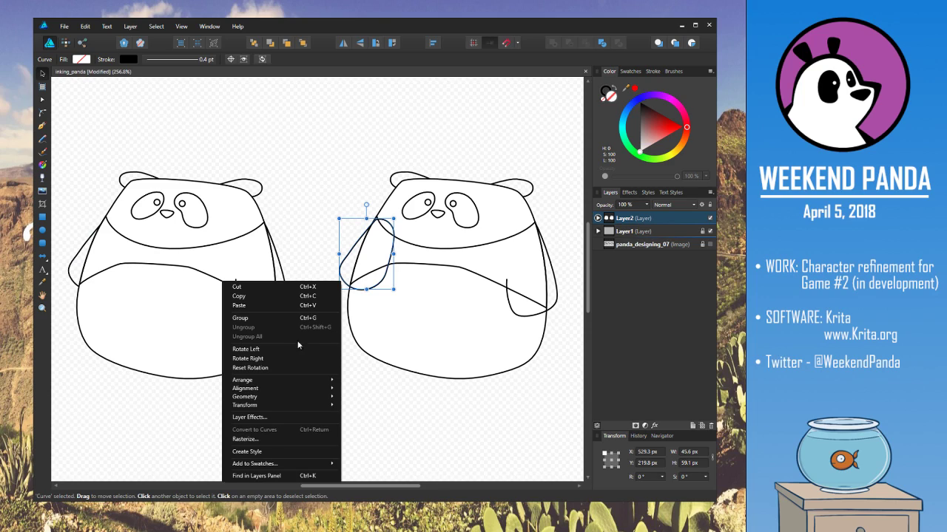
{"action": "mouse_move", "coordinate": [259, 395]}
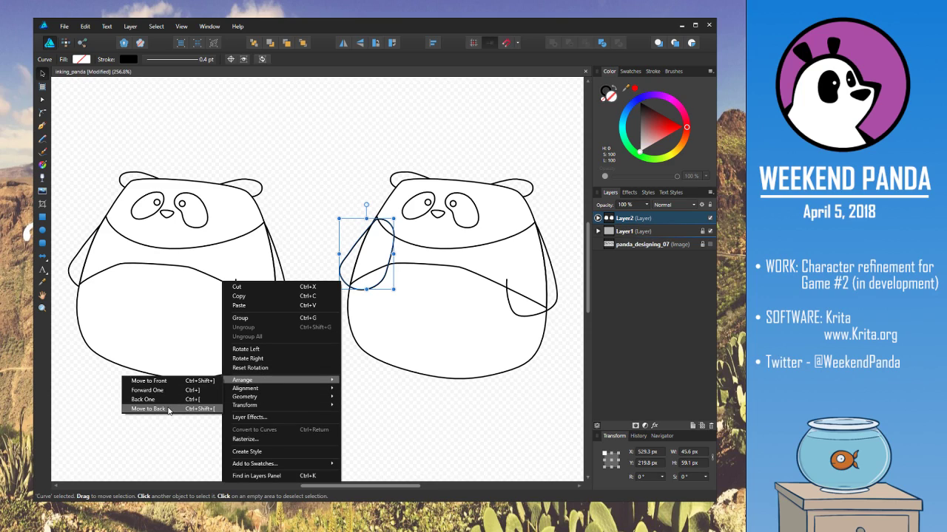
{"action": "left_click", "coordinate": [168, 409]}
{"action": "left_click", "coordinate": [313, 162]}
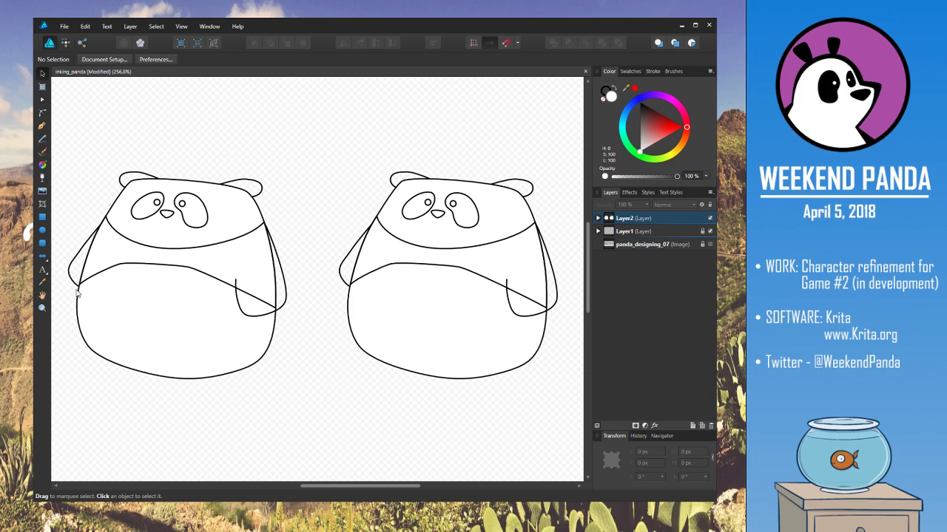
{"action": "left_click", "coordinate": [42, 230]}
{"action": "left_click_drag", "start_coordinate": [69, 269], "coordinate": [91, 296]}
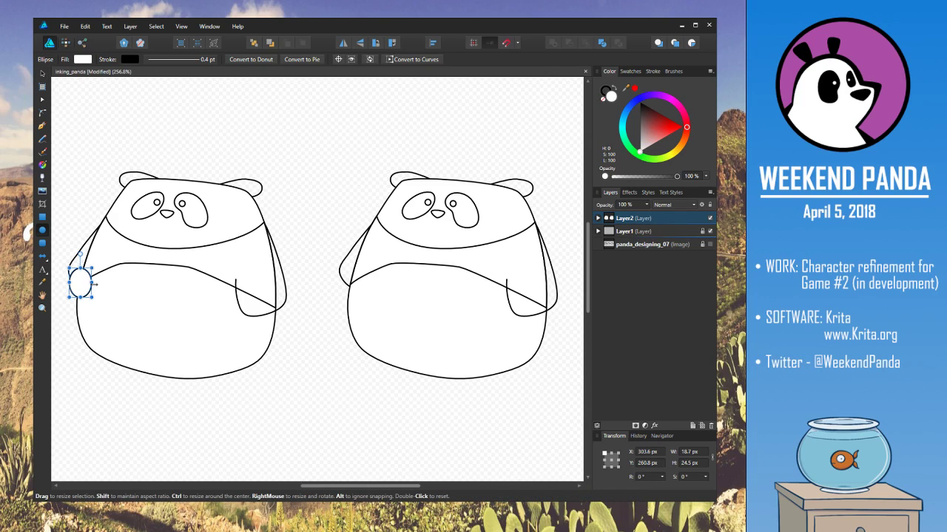
{"action": "key", "text": "Delete"}
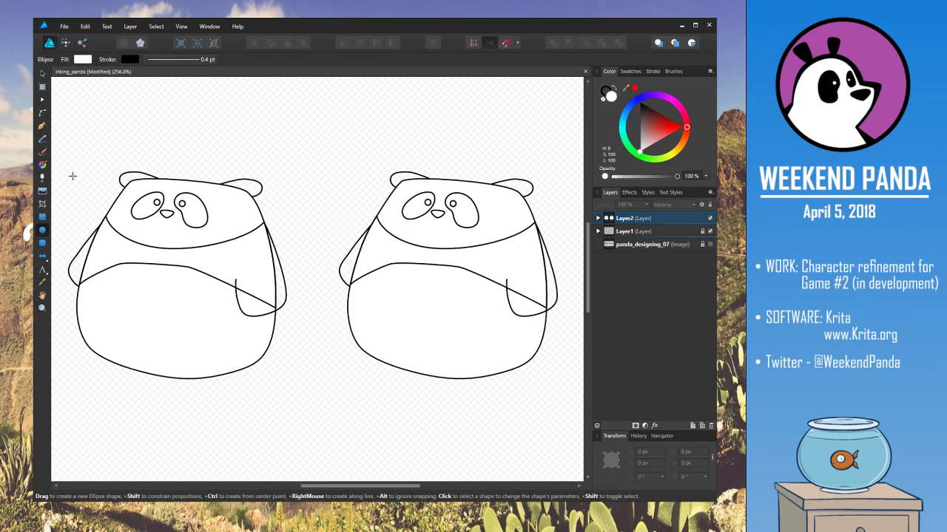
Stretch the original panda's left-hand arm downward to about 61.4 px tall and deselect it
{"action": "left_click", "coordinate": [42, 73]}
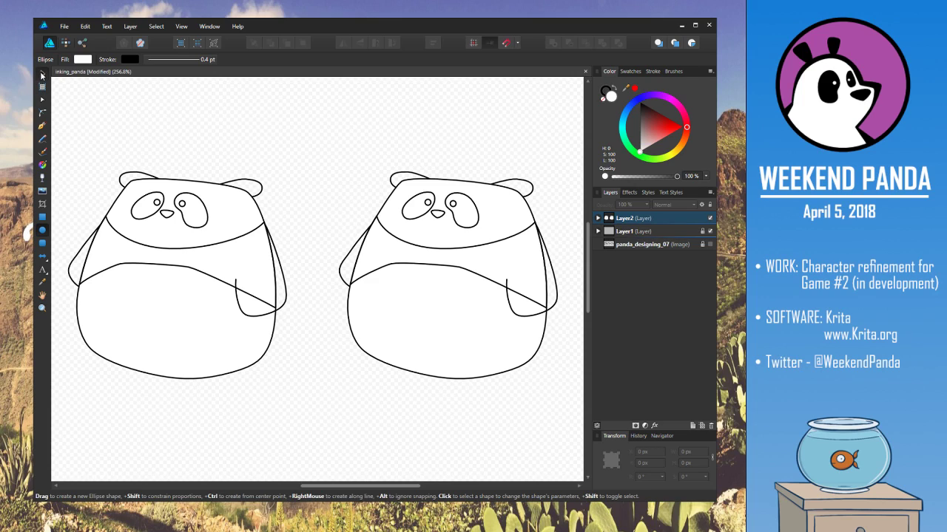
{"action": "left_click", "coordinate": [74, 271]}
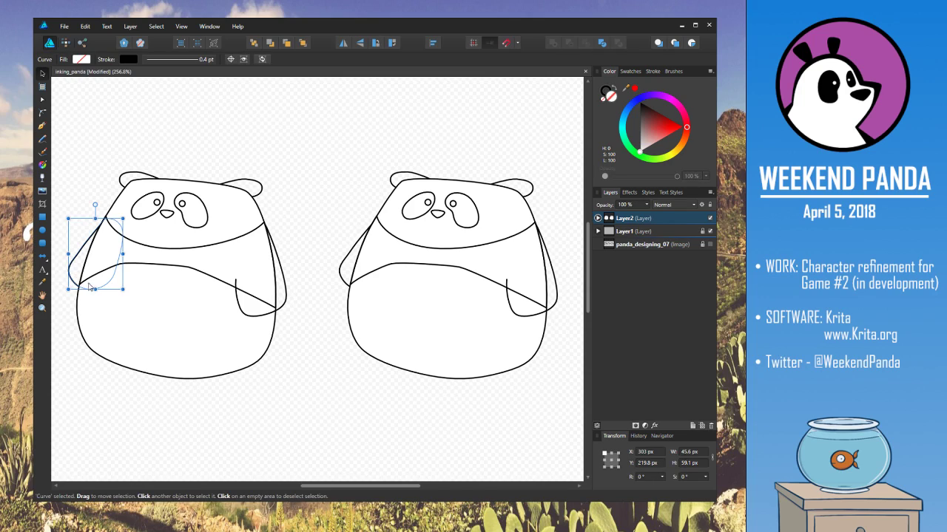
{"action": "left_click_drag", "start_coordinate": [96, 290], "coordinate": [95, 291]}
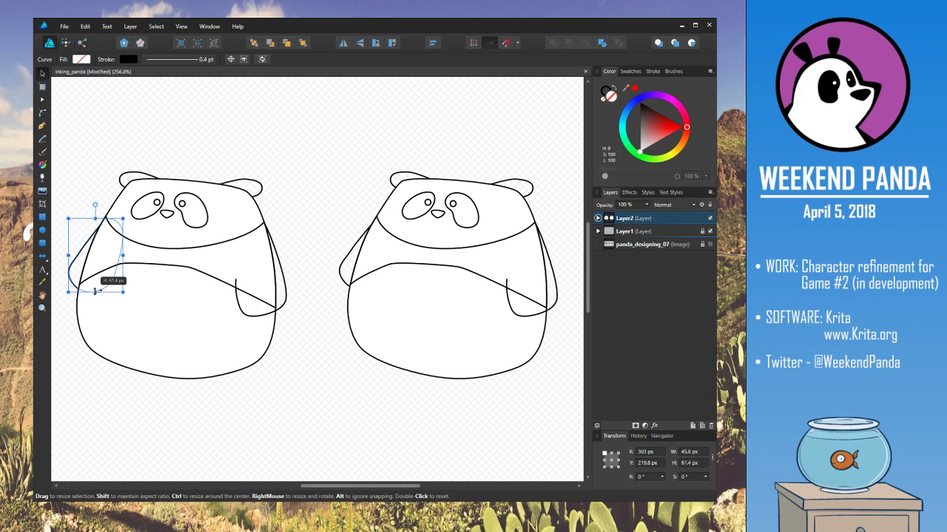
{"action": "left_click", "coordinate": [333, 191]}
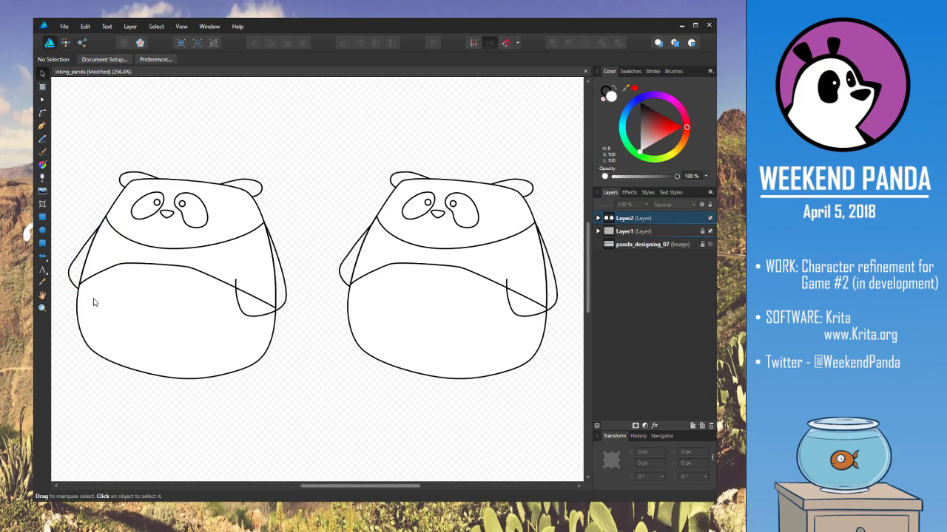
Try pulling the duplicate panda's left-hand arm in closer to its body, and undo the change
{"action": "left_click", "coordinate": [350, 289]}
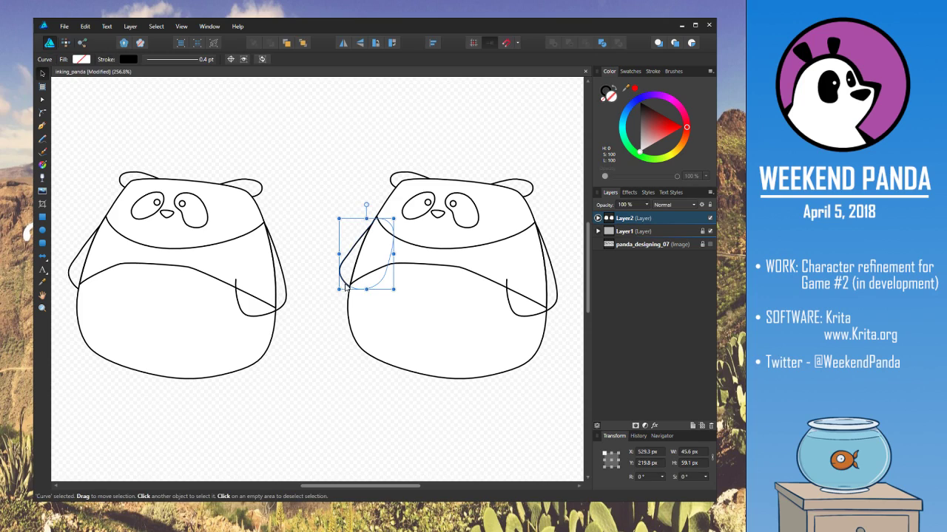
{"action": "left_click_drag", "start_coordinate": [367, 286], "coordinate": [342, 279]}
{"action": "left_click", "coordinate": [323, 269]}
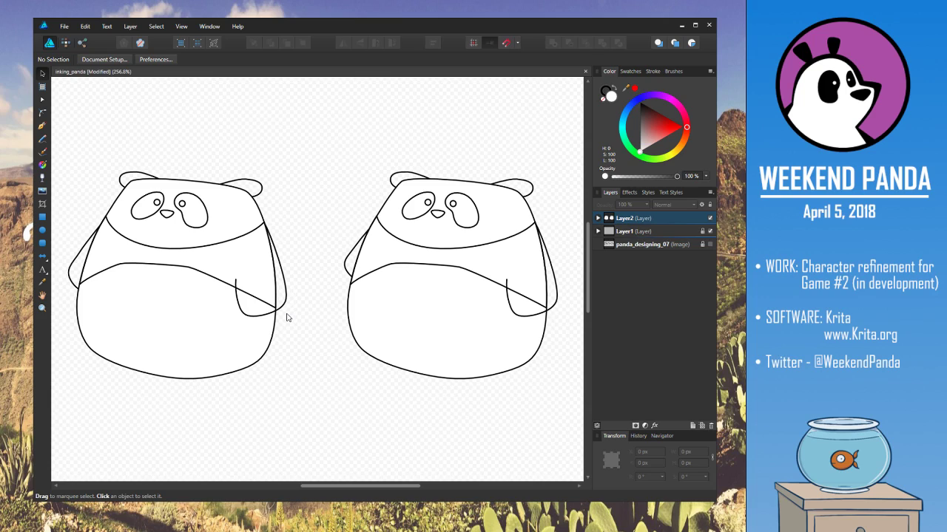
{"action": "key", "text": "ctrl+z"}
{"action": "key", "text": "ctrl+z"}
{"action": "key", "text": "ctrl+z"}
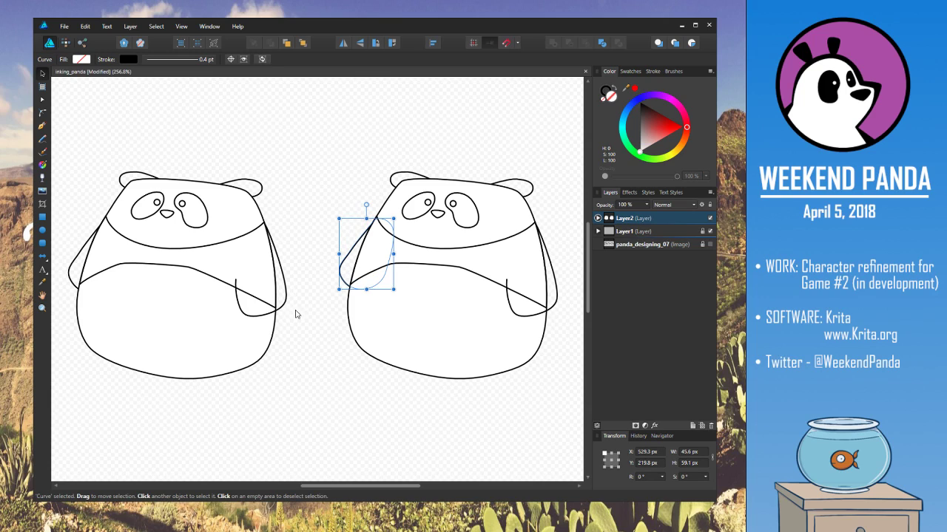
Stretch the duplicate panda's left-hand arm slightly downward and deselect it
{"action": "left_click_drag", "start_coordinate": [366, 289], "coordinate": [366, 294]}
{"action": "left_click", "coordinate": [314, 357]}
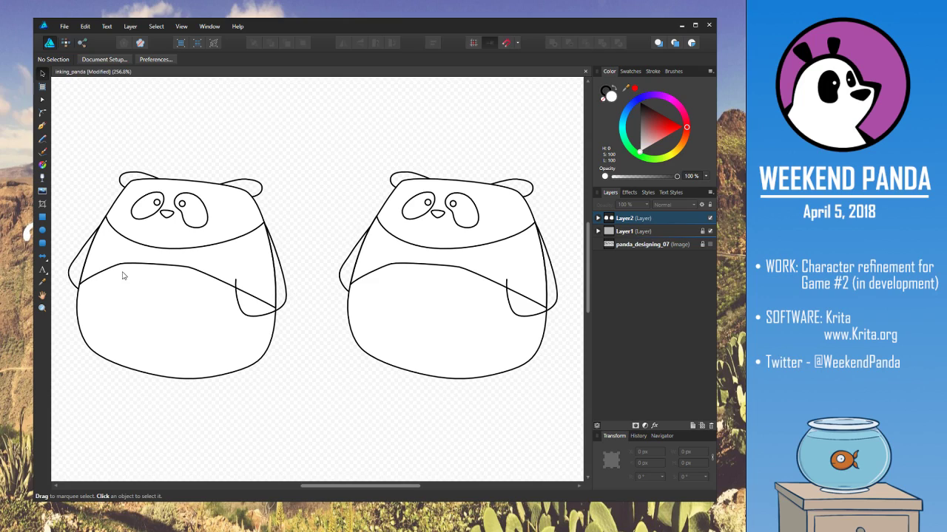
Draw a foot ellipse about 44 by 33 px on the original panda's lower edge and add a smaller copy to its left, rotated -22.7°
{"action": "left_click", "coordinate": [42, 230]}
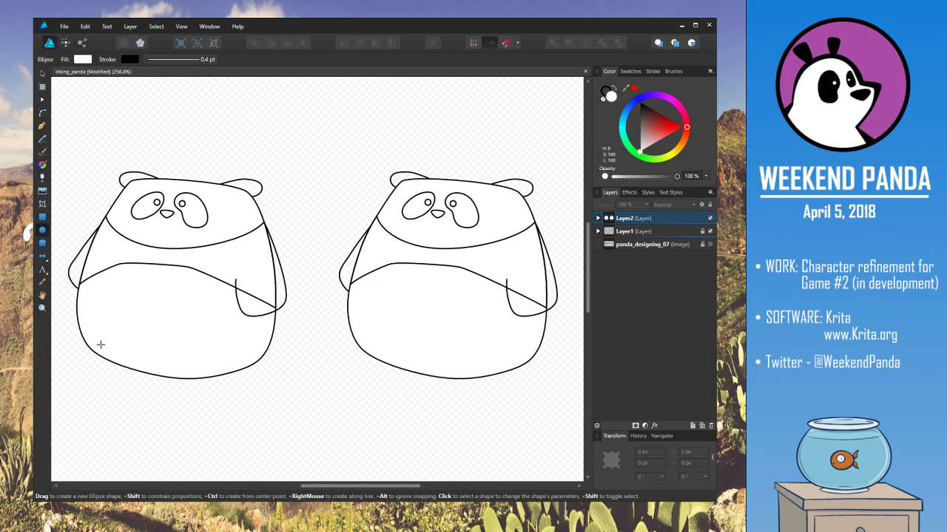
{"action": "left_click", "coordinate": [710, 245]}
{"action": "left_click", "coordinate": [710, 244]}
{"action": "left_click_drag", "start_coordinate": [167, 352], "coordinate": [220, 392]}
{"action": "left_click", "coordinate": [45, 76]}
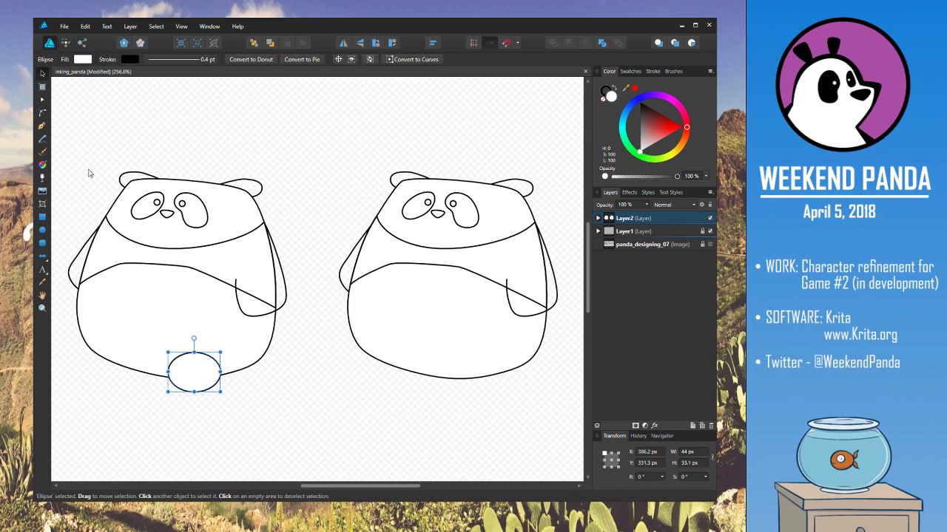
{"action": "left_click_drag", "start_coordinate": [208, 379], "coordinate": [119, 367]}
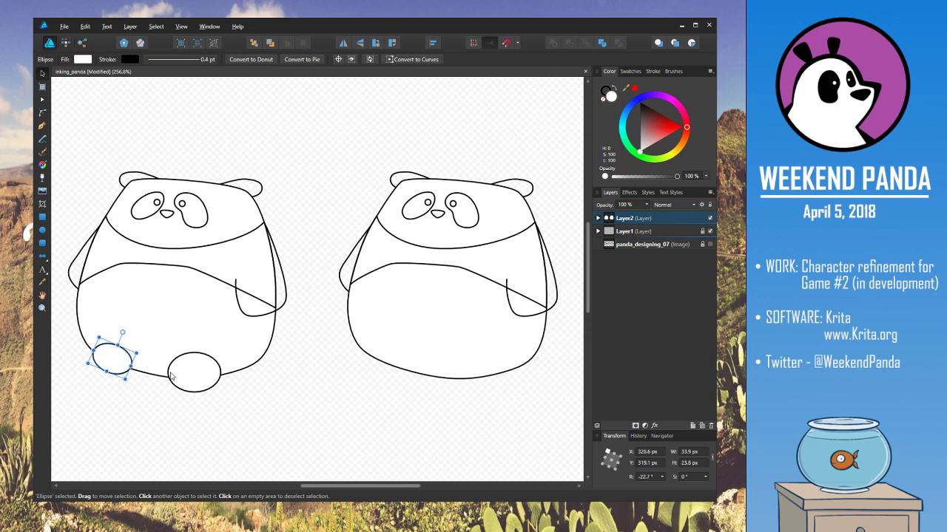
Send both of the original panda's foot ellipses to the back, behind the body, and clear the selection
{"action": "left_click", "coordinate": [205, 379], "text": "shift"}
{"action": "right_click", "coordinate": [205, 379]}
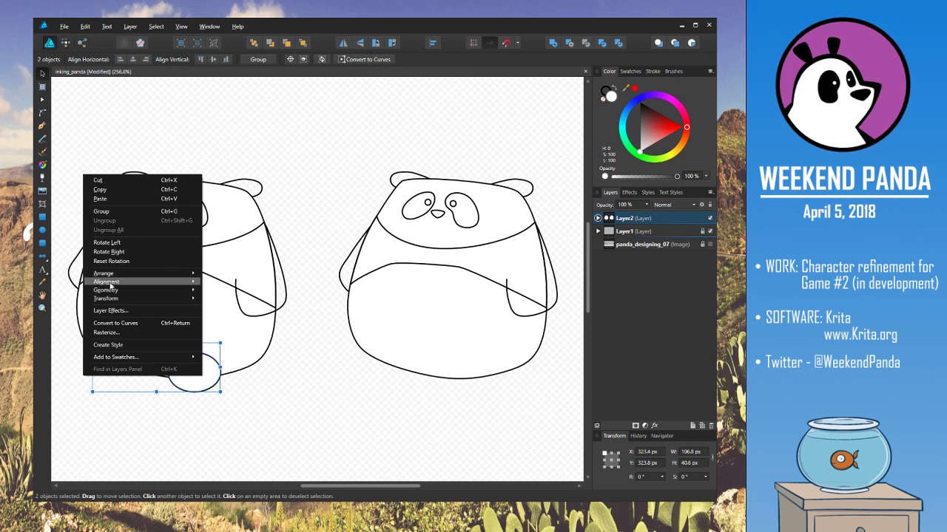
{"action": "mouse_move", "coordinate": [109, 275]}
{"action": "left_click", "coordinate": [231, 309]}
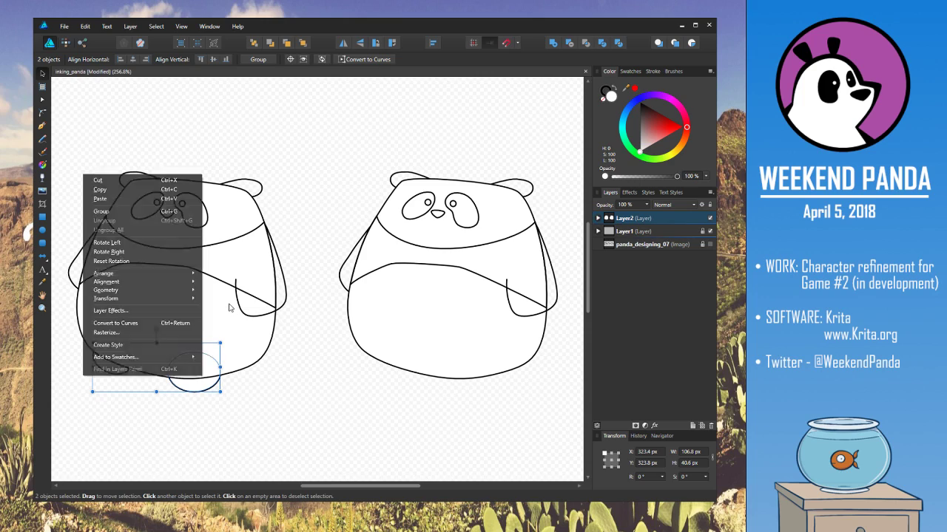
{"action": "left_click", "coordinate": [327, 394]}
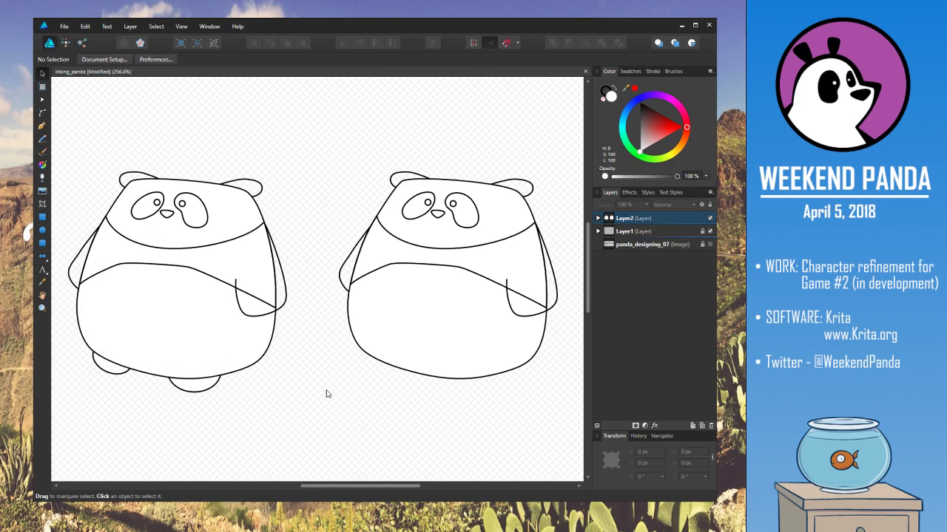
Add two foot ellipses in front of the duplicate panda's lower belly, the right-hand one about 38.5 by 31.5 px
{"action": "left_click", "coordinate": [43, 233]}
{"action": "left_click_drag", "start_coordinate": [367, 324], "coordinate": [469, 369]}
{"action": "left_click", "coordinate": [43, 72]}
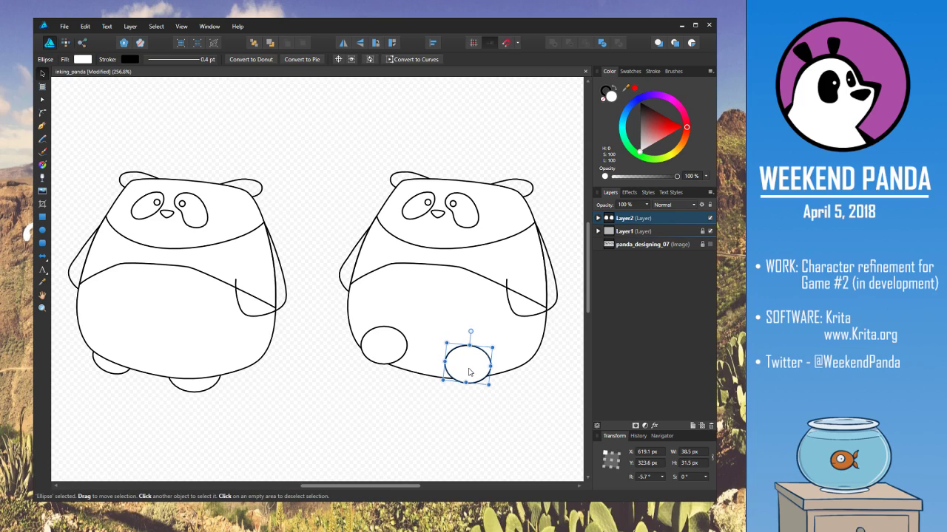
Adjust the duplicate's left-hand foot to about 36.2 by 29.6 px at -16.2° and the right-hand foot to about 41.4 by 32.2 px at 9.6°
{"action": "left_click", "coordinate": [384, 345]}
{"action": "left_click_drag", "start_coordinate": [406, 327], "coordinate": [408, 335]}
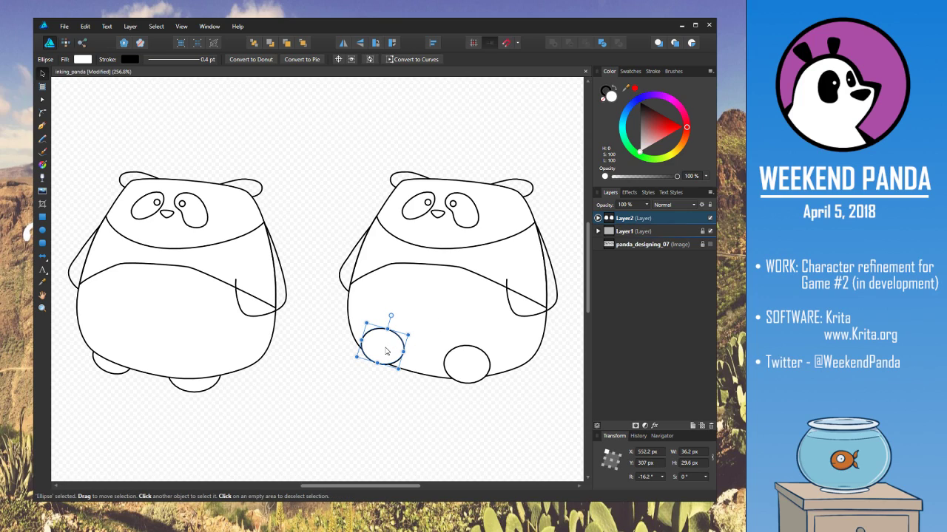
{"action": "left_click", "coordinate": [467, 361]}
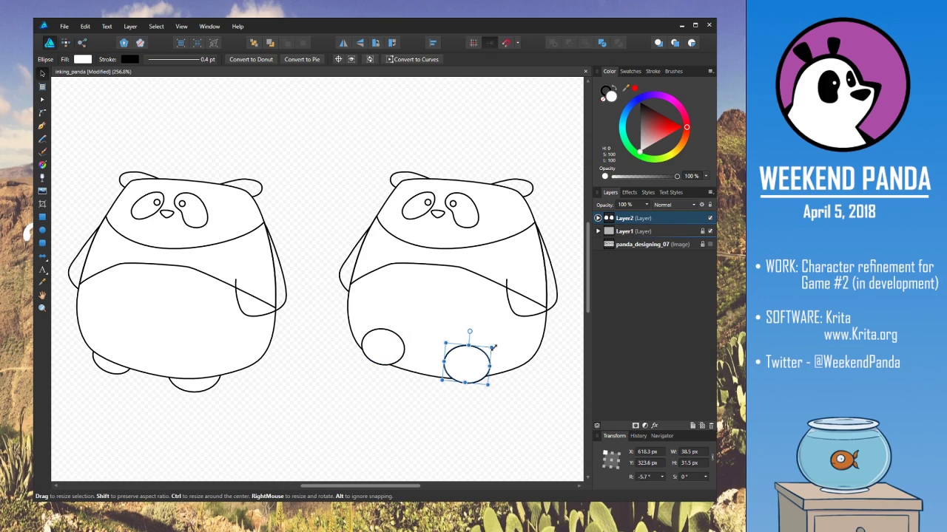
{"action": "left_click_drag", "start_coordinate": [493, 346], "coordinate": [475, 355]}
{"action": "left_click", "coordinate": [499, 412]}
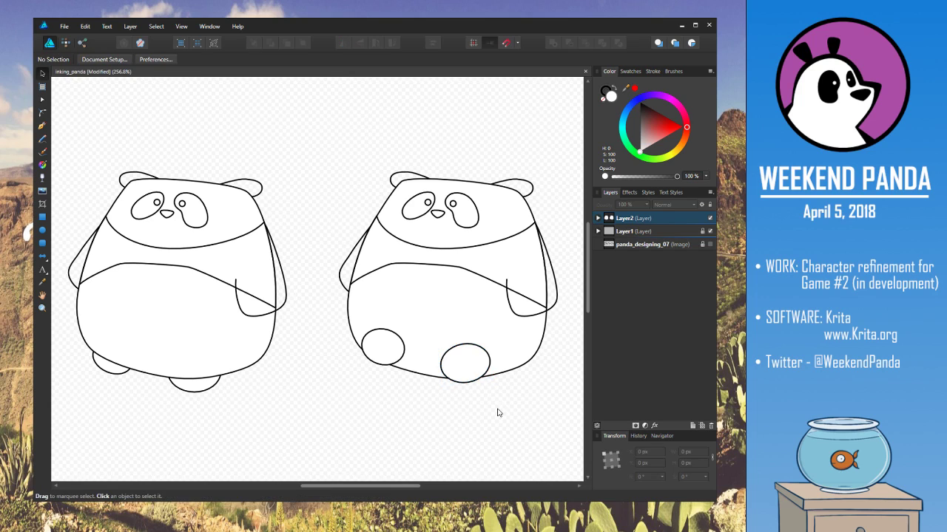
Examine both pandas side by side, comparing their outlines and foot placement
{"action": "scroll", "coordinate": [362, 339], "scroll_direction": "down", "scroll_amount": 5}
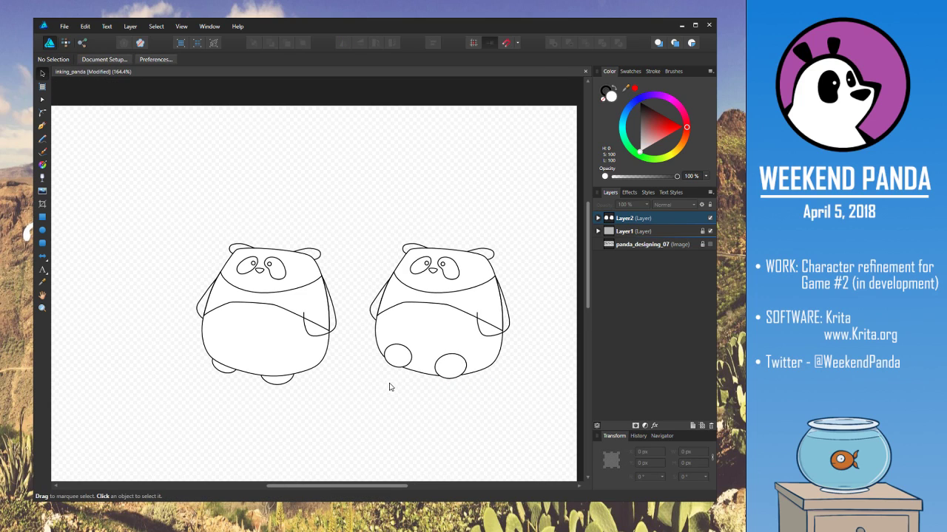
{"action": "scroll", "coordinate": [386, 386], "scroll_direction": "down", "scroll_amount": 1}
{"action": "left_click_drag", "start_coordinate": [381, 265], "coordinate": [307, 270]}
{"action": "scroll", "coordinate": [321, 376], "scroll_direction": "up", "scroll_amount": 2}
{"action": "left_click_drag", "start_coordinate": [320, 344], "coordinate": [316, 309]}
{"action": "scroll", "coordinate": [322, 303], "scroll_direction": "up", "scroll_amount": 1}
{"action": "left_click_drag", "start_coordinate": [285, 275], "coordinate": [297, 143]}
{"action": "left_click_drag", "start_coordinate": [299, 203], "coordinate": [288, 224]}
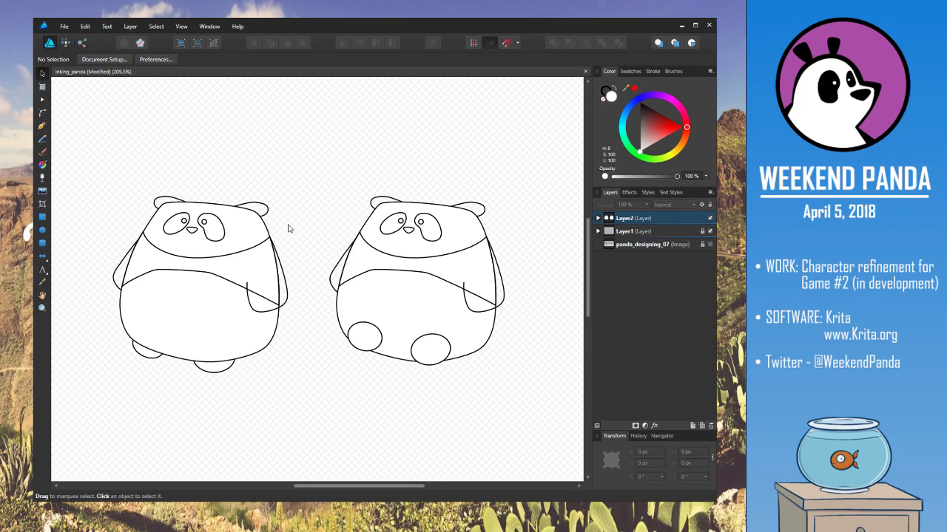
Handwrite a 1 above the original panda and a 2 above the duplicate with the Pencil tool
{"action": "left_click", "coordinate": [42, 138]}
{"action": "left_click_drag", "start_coordinate": [188, 159], "coordinate": [187, 169]}
{"action": "mouse_move", "coordinate": [414, 160]}
{"action": "left_mouse_down"}
{"action": "mouse_move", "coordinate": [428, 159]}
{"action": "mouse_move", "coordinate": [440, 176]}
{"action": "left_mouse_up"}
Delete the handwritten 1 and 2 above the two pandas
{"action": "left_click", "coordinate": [43, 73]}
{"action": "left_click", "coordinate": [119, 100]}
{"action": "left_click_drag", "start_coordinate": [220, 148], "coordinate": [176, 181]}
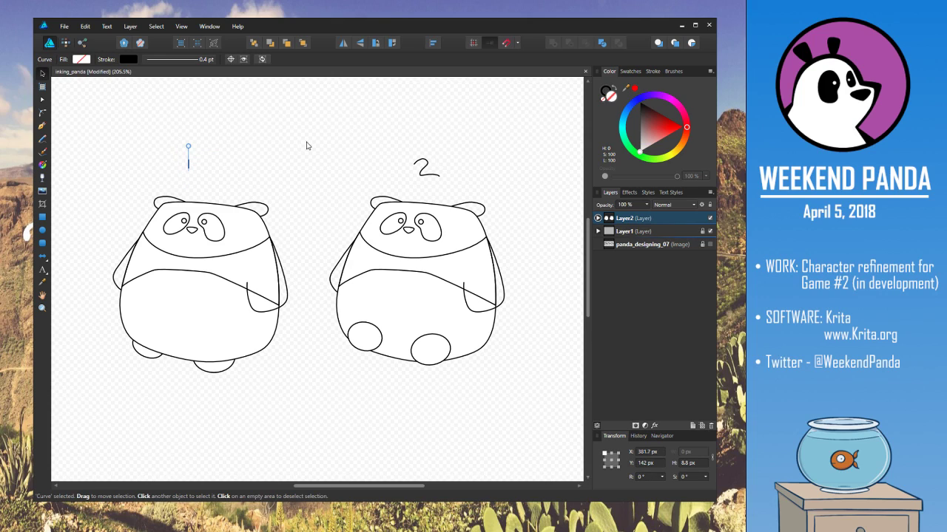
{"action": "key", "text": "Delete"}
{"action": "scroll", "coordinate": [226, 254], "scroll_direction": "down", "scroll_amount": 2}
{"action": "mouse_move", "coordinate": [449, 123]}
{"action": "left_mouse_down"}
{"action": "mouse_move", "coordinate": [383, 162]}
{"action": "mouse_move", "coordinate": [392, 155]}
{"action": "mouse_move", "coordinate": [363, 163]}
{"action": "mouse_move", "coordinate": [380, 154]}
{"action": "left_mouse_up"}
{"action": "key", "text": "Delete"}
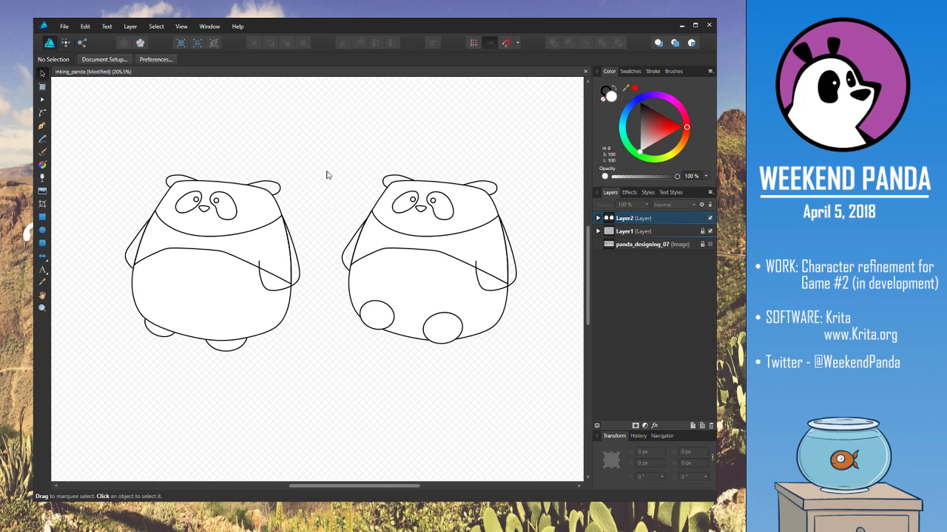
Save the document
{"action": "left_click", "coordinate": [63, 28]}
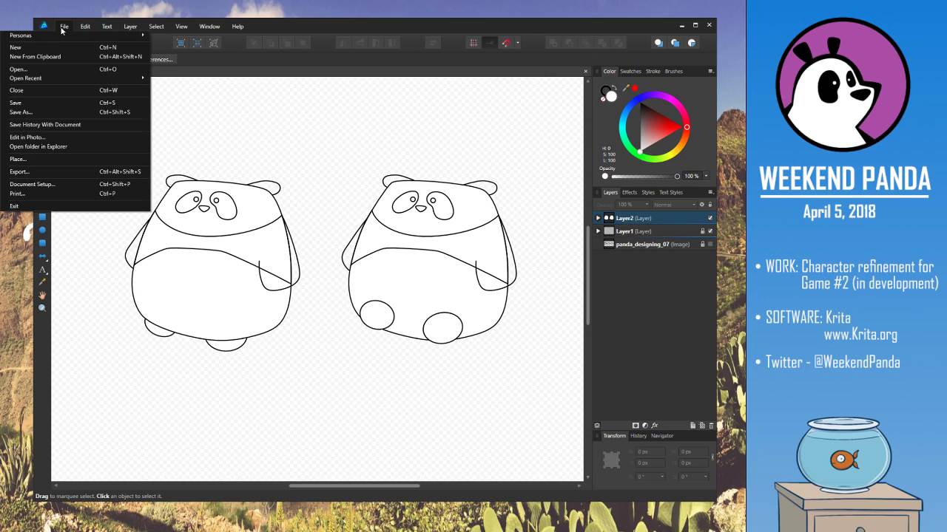
{"action": "left_click", "coordinate": [33, 103]}
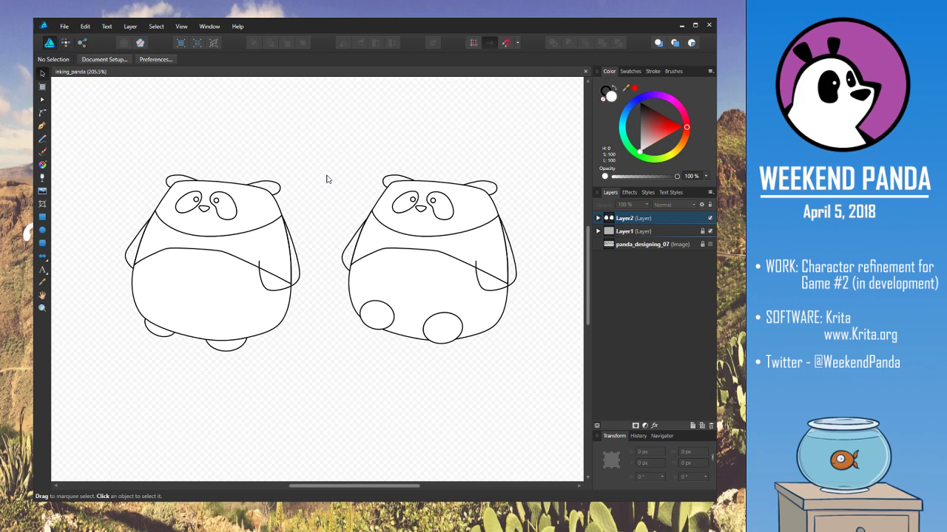
Shrink the whole original panda to about half size and park it in the upper-left corner of the page
{"action": "scroll", "coordinate": [327, 179], "scroll_direction": "down", "scroll_amount": 5}
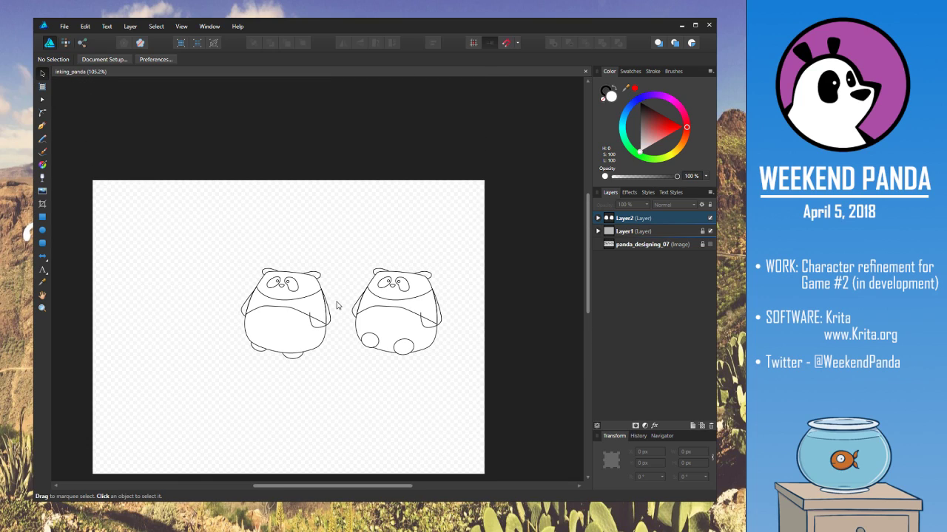
{"action": "left_click_drag", "start_coordinate": [337, 259], "coordinate": [217, 374]}
{"action": "left_click_drag", "start_coordinate": [311, 337], "coordinate": [142, 236]}
{"action": "left_click", "coordinate": [240, 231]}
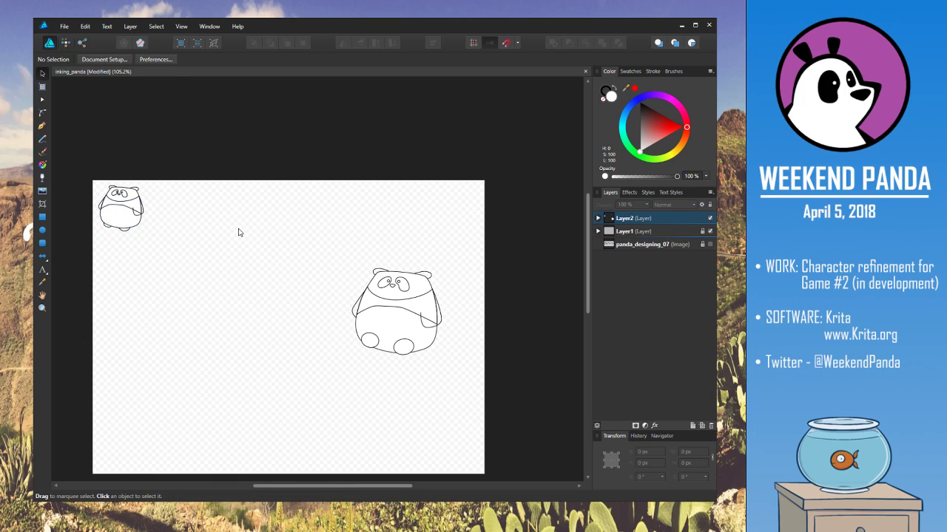
Move the whole duplicate panda to the middle of the page, at about X 311.7 px and Y 203.1 px, and deselect it
{"action": "left_click_drag", "start_coordinate": [315, 243], "coordinate": [447, 371]}
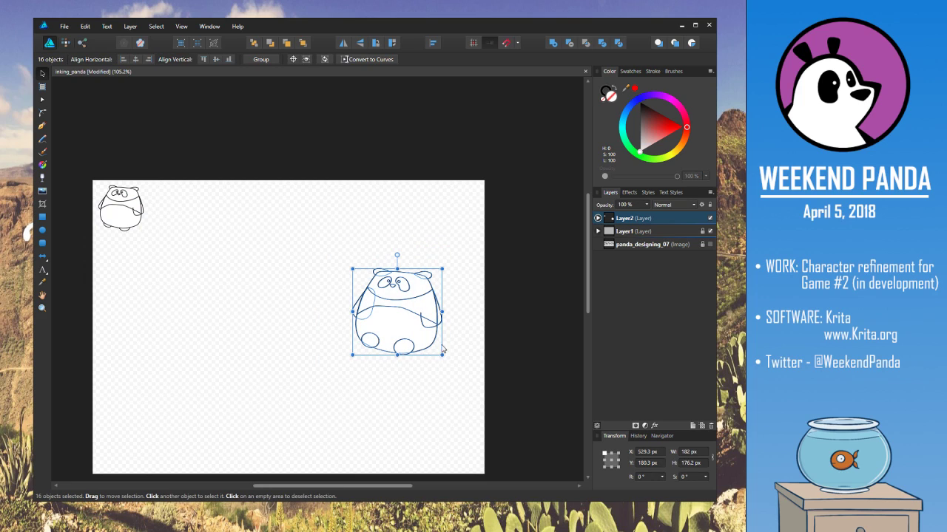
{"action": "left_click_drag", "start_coordinate": [429, 329], "coordinate": [318, 344]}
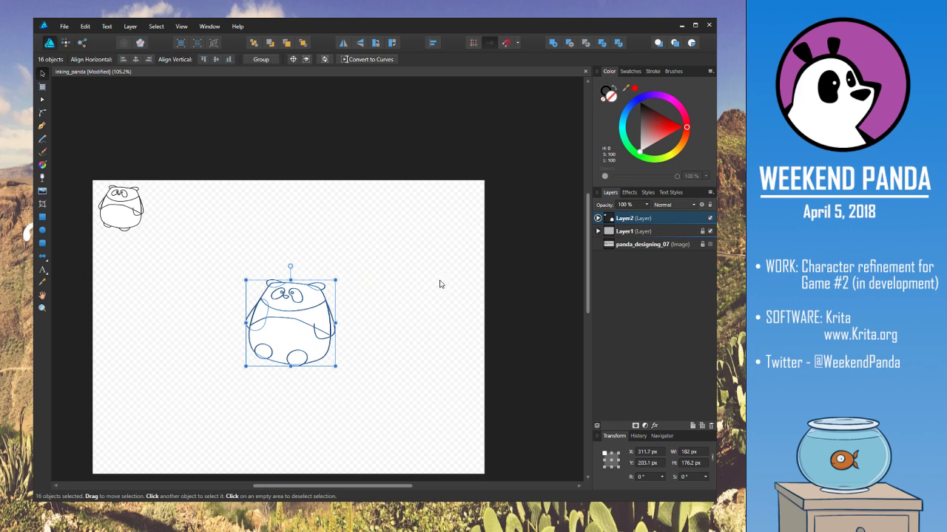
{"action": "scroll", "coordinate": [393, 345], "scroll_direction": "up", "scroll_amount": 4}
{"action": "left_click_drag", "start_coordinate": [385, 326], "coordinate": [424, 242]}
{"action": "scroll", "coordinate": [404, 298], "scroll_direction": "up", "scroll_amount": 4}
{"action": "left_click_drag", "start_coordinate": [351, 284], "coordinate": [401, 328]}
{"action": "left_click_drag", "start_coordinate": [420, 298], "coordinate": [436, 267]}
{"action": "left_click", "coordinate": [441, 248]}
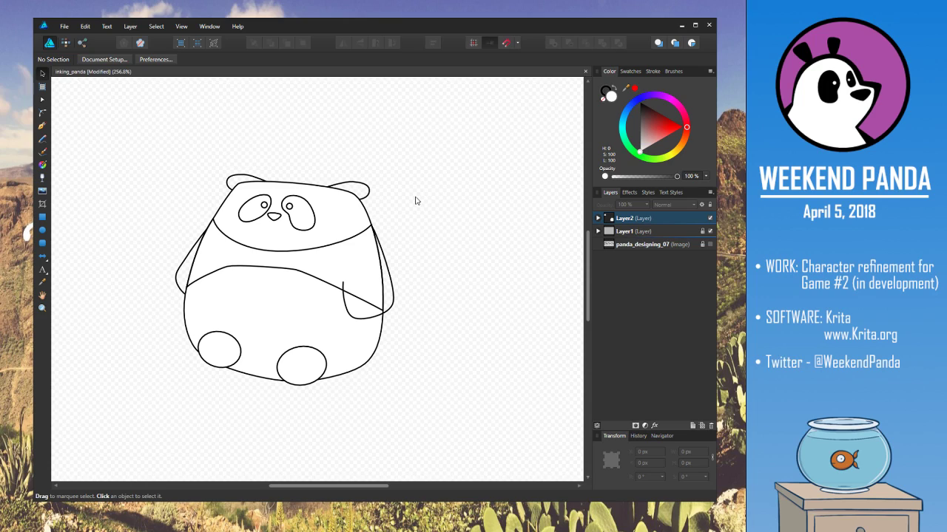
Save the document with the rearranged pandas, leaving nothing selected
{"action": "left_click", "coordinate": [65, 27]}
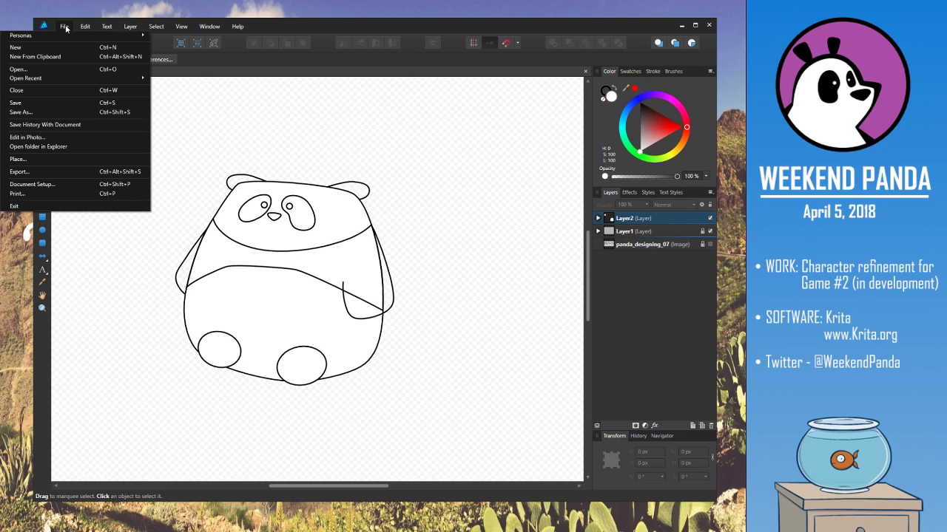
{"action": "left_click", "coordinate": [65, 103]}
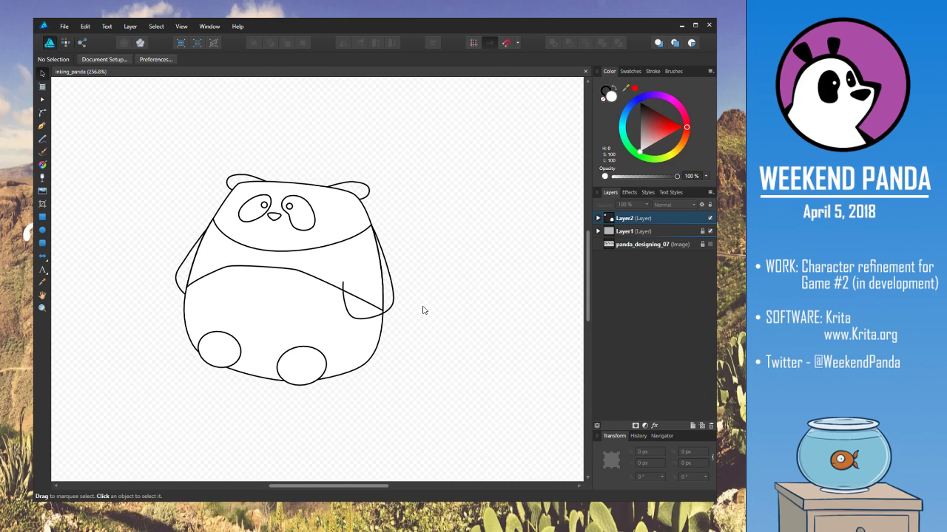
{"action": "left_click", "coordinate": [315, 374]}
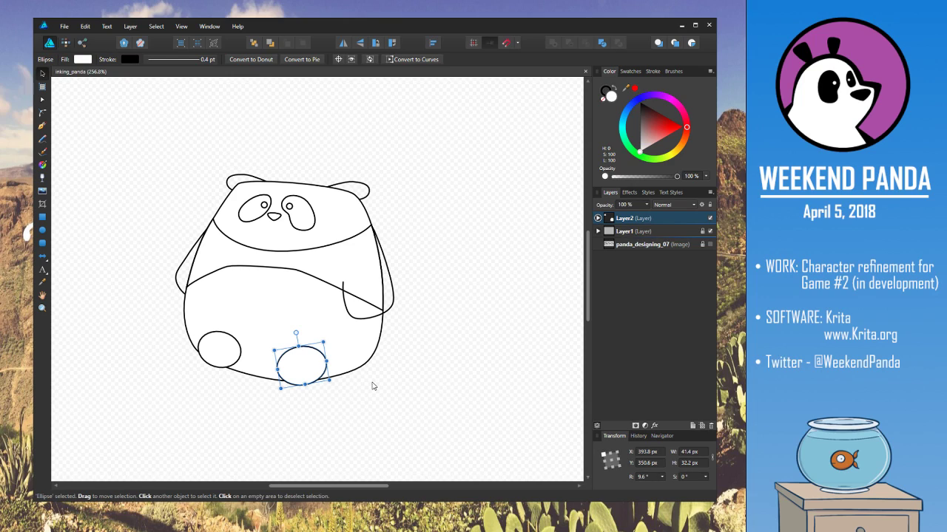
{"action": "left_click", "coordinate": [378, 386]}
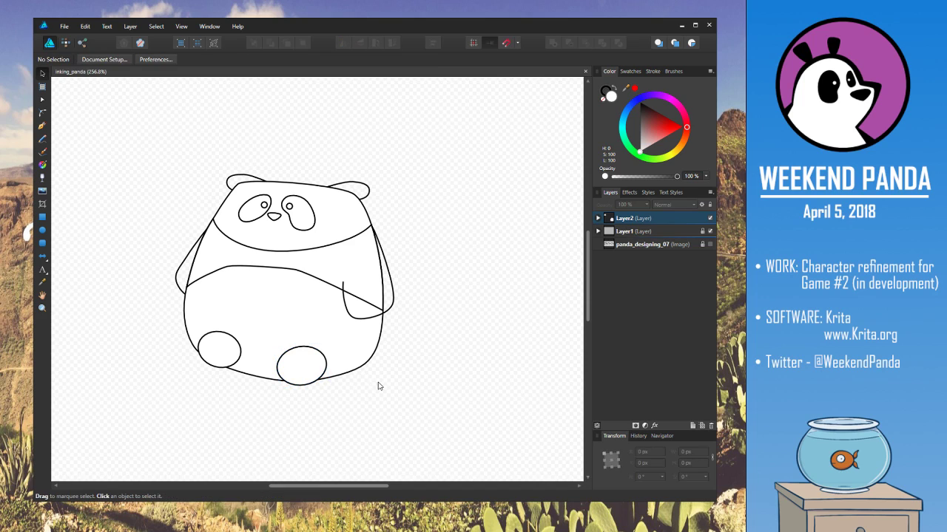
Duplicate the large panda twice and arrange the three pandas side by side in an evenly aligned row
{"action": "scroll", "coordinate": [381, 382], "scroll_direction": "left", "scroll_amount": 1}
{"action": "scroll", "coordinate": [382, 380], "scroll_direction": "down", "scroll_amount": 2}
{"action": "left_click_drag", "start_coordinate": [404, 165], "coordinate": [354, 110]}
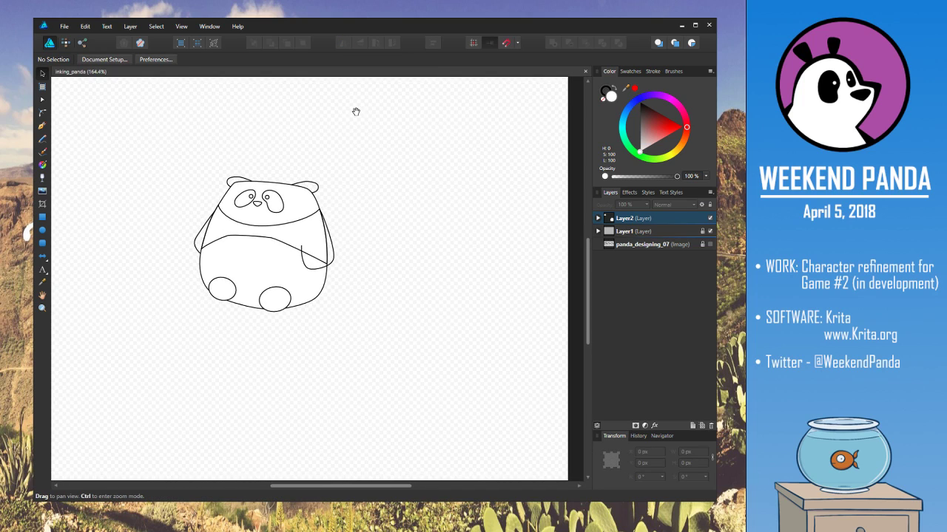
{"action": "left_click_drag", "start_coordinate": [360, 157], "coordinate": [147, 367]}
{"action": "left_click_drag", "start_coordinate": [257, 293], "coordinate": [466, 306]}
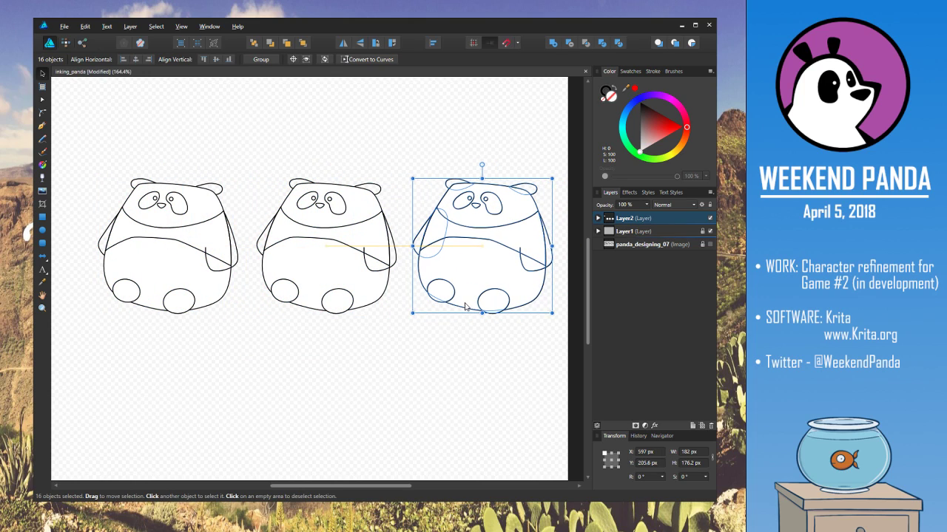
Delete both round feet of the middle panda in the row
{"action": "left_click", "coordinate": [435, 108]}
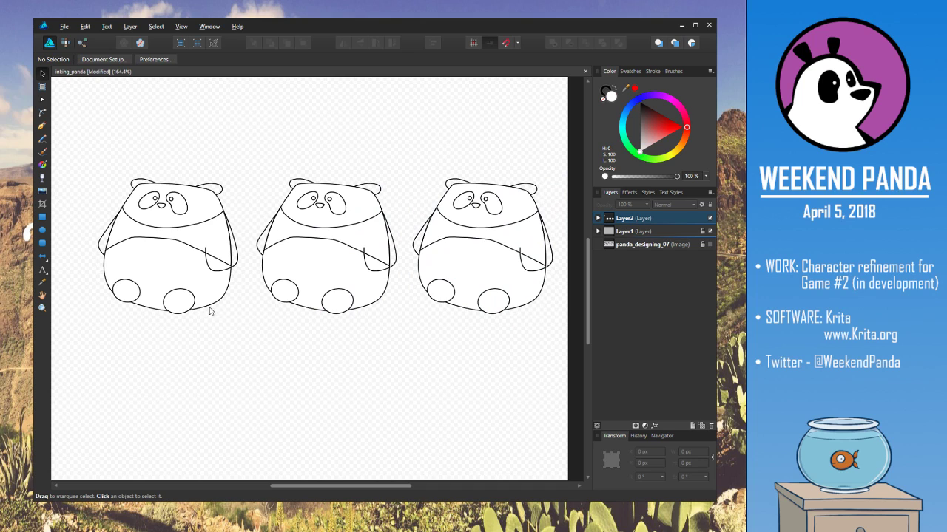
{"action": "scroll", "coordinate": [147, 312], "scroll_direction": "up", "scroll_amount": 2}
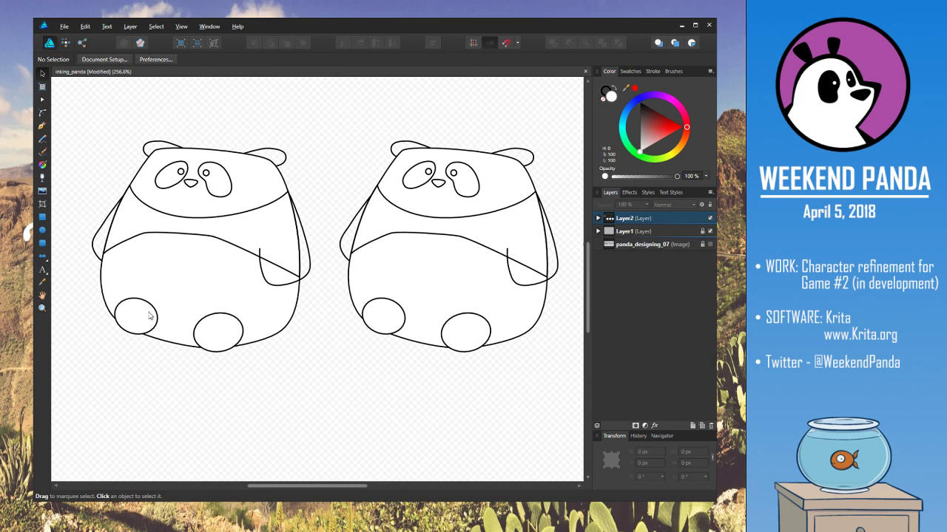
{"action": "left_click_drag", "start_coordinate": [78, 355], "coordinate": [124, 356]}
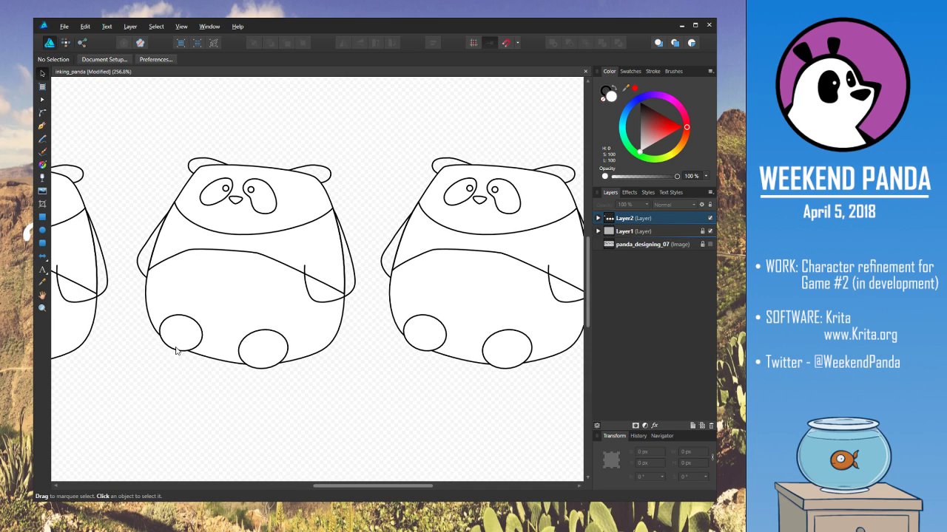
{"action": "left_click", "coordinate": [185, 342]}
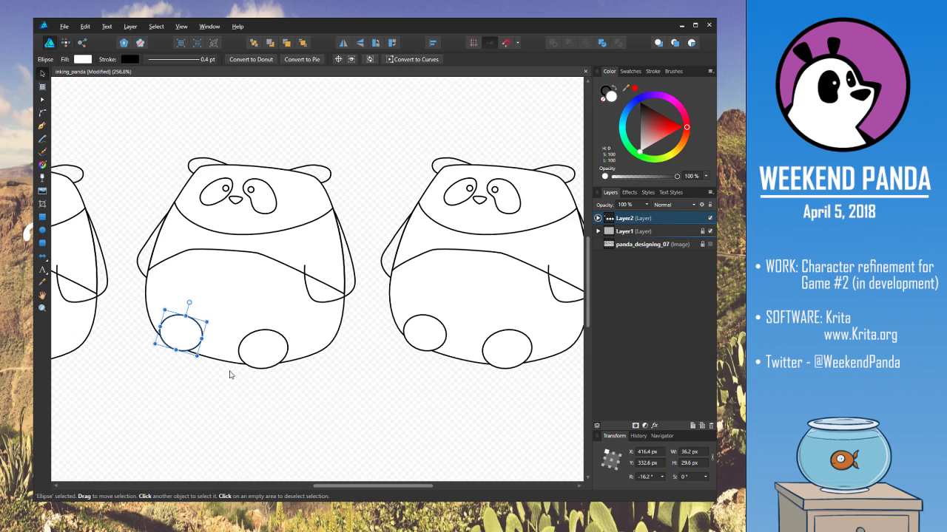
{"action": "key", "text": "Delete"}
{"action": "key", "text": "Delete"}
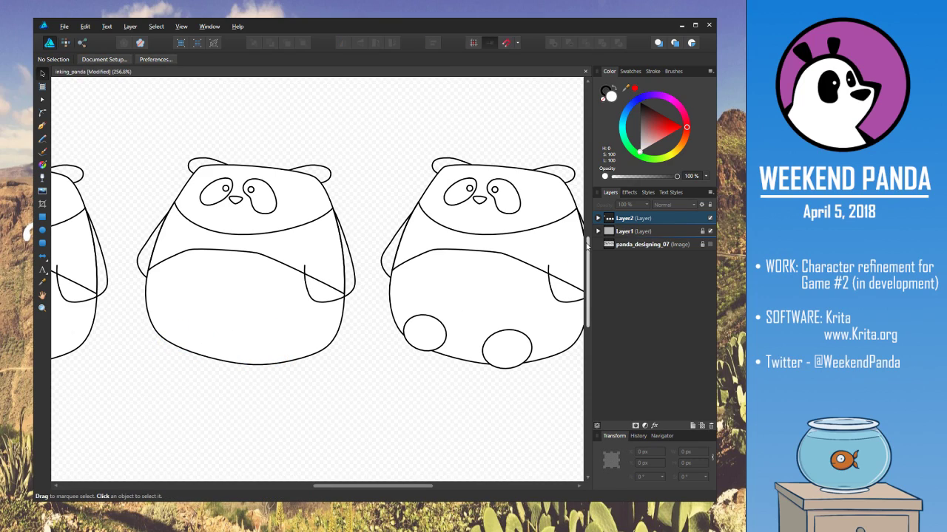
Give the middle panda two tilted rounded-rectangle feet, the first drawn at about 40 by 30 px and the second about 47 by 33 px
{"action": "left_click", "coordinate": [43, 242]}
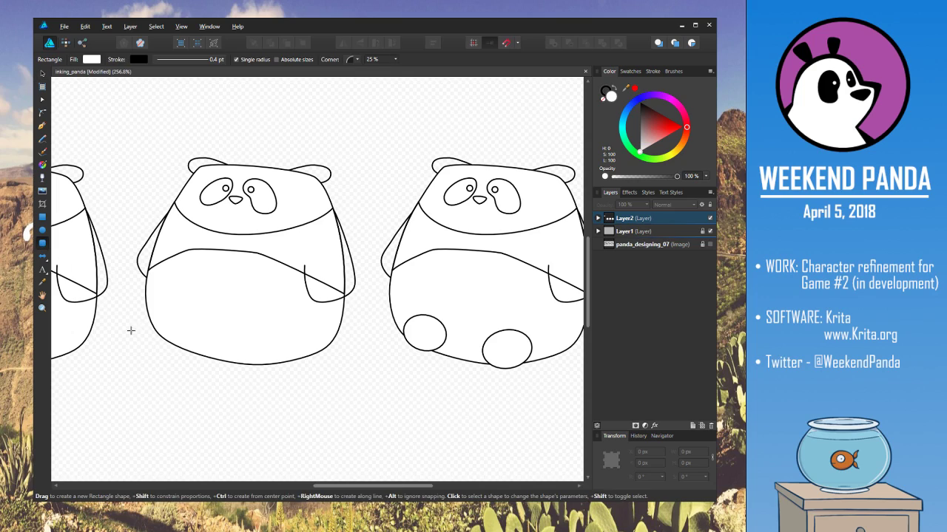
{"action": "left_click_drag", "start_coordinate": [159, 320], "coordinate": [206, 354]}
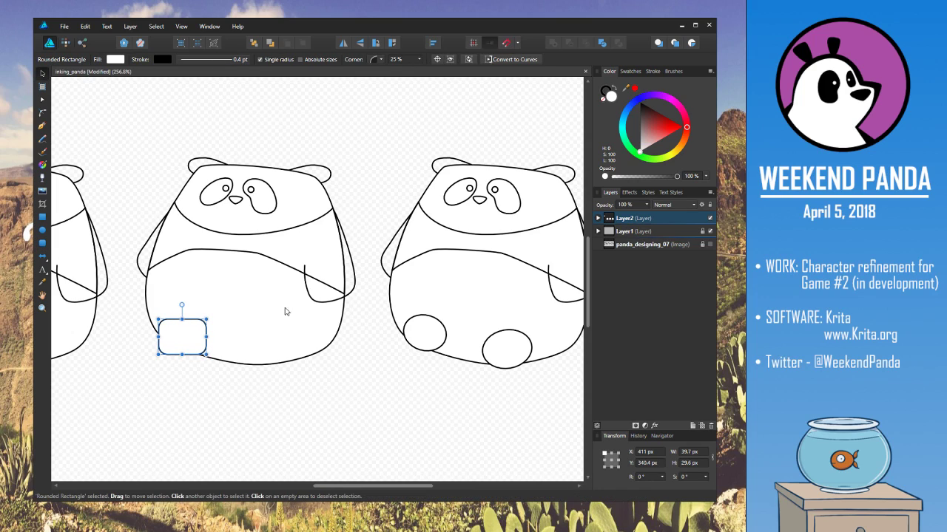
{"action": "left_click_drag", "start_coordinate": [213, 323], "coordinate": [287, 358]}
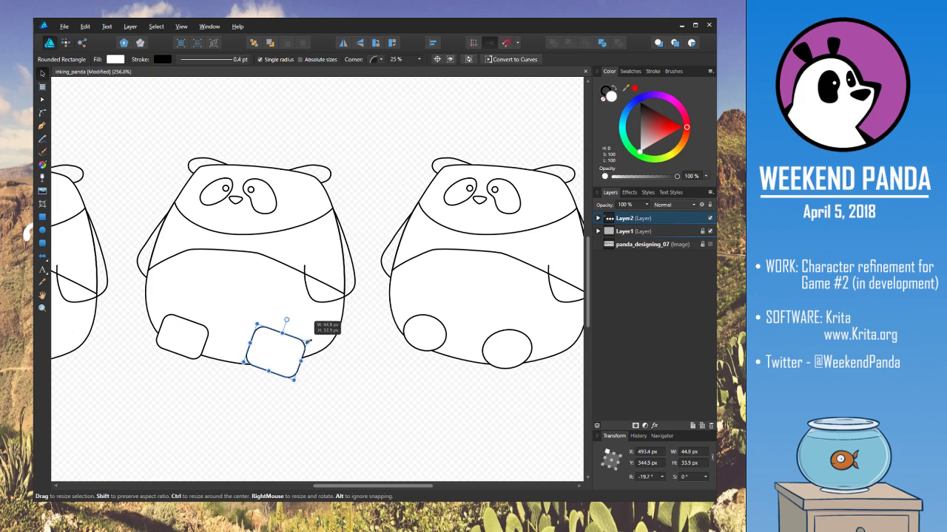
{"action": "left_click_drag", "start_coordinate": [301, 342], "coordinate": [264, 357]}
{"action": "left_click", "coordinate": [319, 390]}
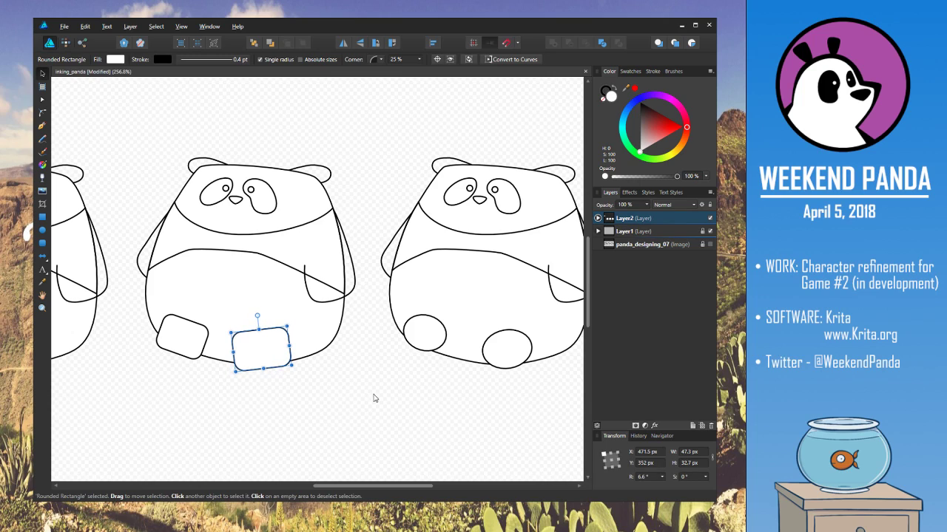
{"action": "left_click", "coordinate": [373, 395]}
{"action": "left_click", "coordinate": [179, 344]}
{"action": "left_click_drag", "start_coordinate": [179, 343], "coordinate": [182, 344]}
{"action": "left_click", "coordinate": [283, 443]}
Delete both round feet of the third panda in the row
{"action": "left_click_drag", "start_coordinate": [376, 383], "coordinate": [244, 397]}
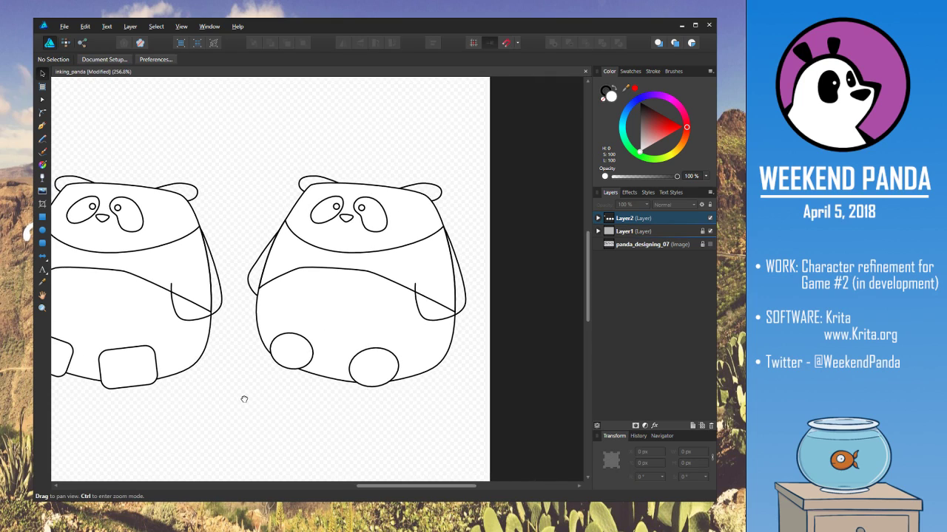
{"action": "left_click", "coordinate": [273, 355]}
{"action": "key", "text": "Delete"}
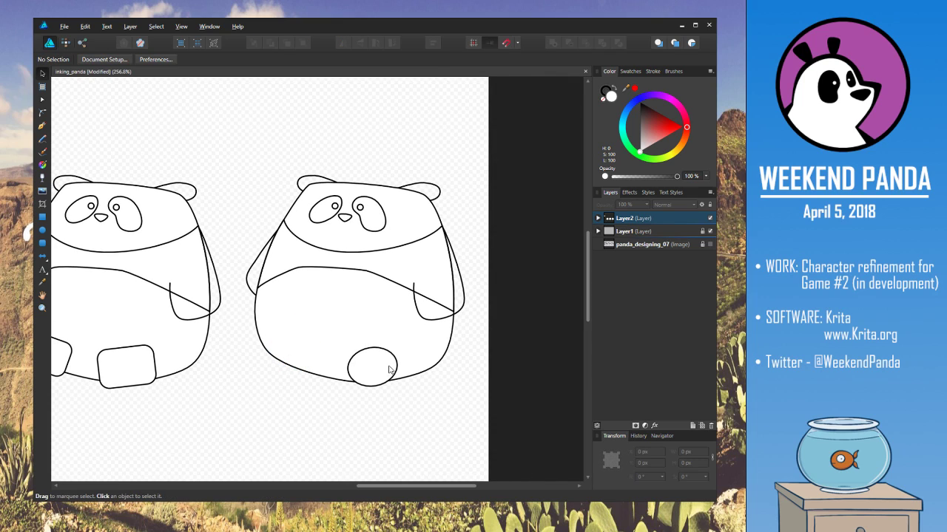
{"action": "left_click", "coordinate": [381, 370]}
{"action": "key", "text": "Delete"}
{"action": "left_click_drag", "start_coordinate": [406, 409], "coordinate": [361, 400]}
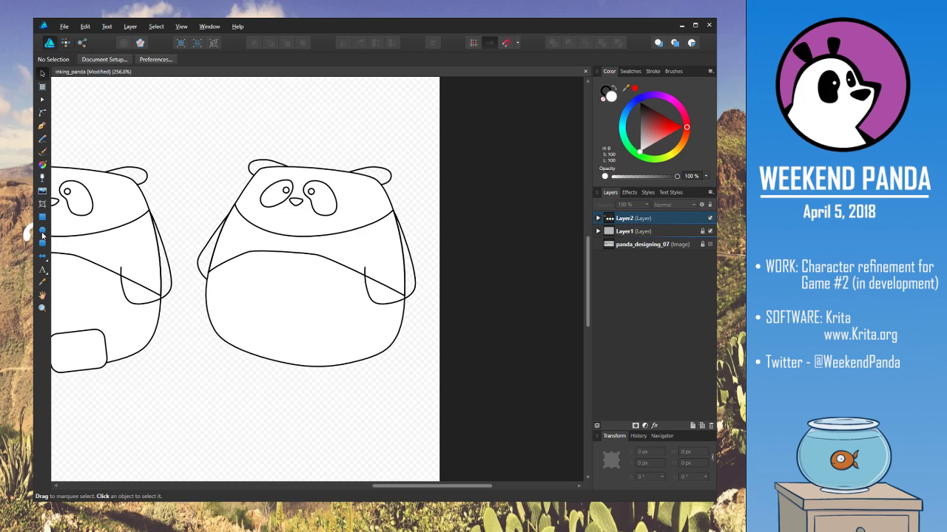
Draw a closed oval foot with the Pen tool at the third panda's lower left and duplicate it, tilted, as the second foot
{"action": "left_click", "coordinate": [42, 126]}
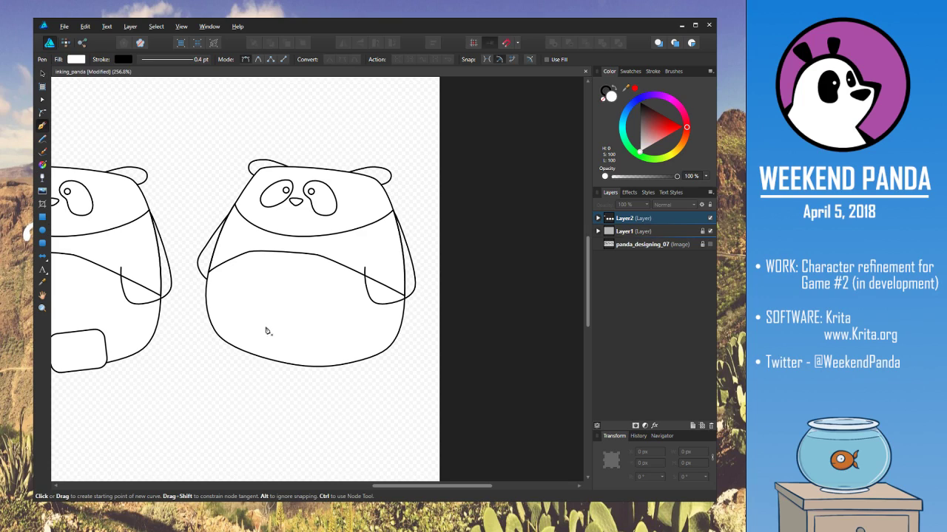
{"action": "left_click_drag", "start_coordinate": [251, 324], "coordinate": [274, 361]}
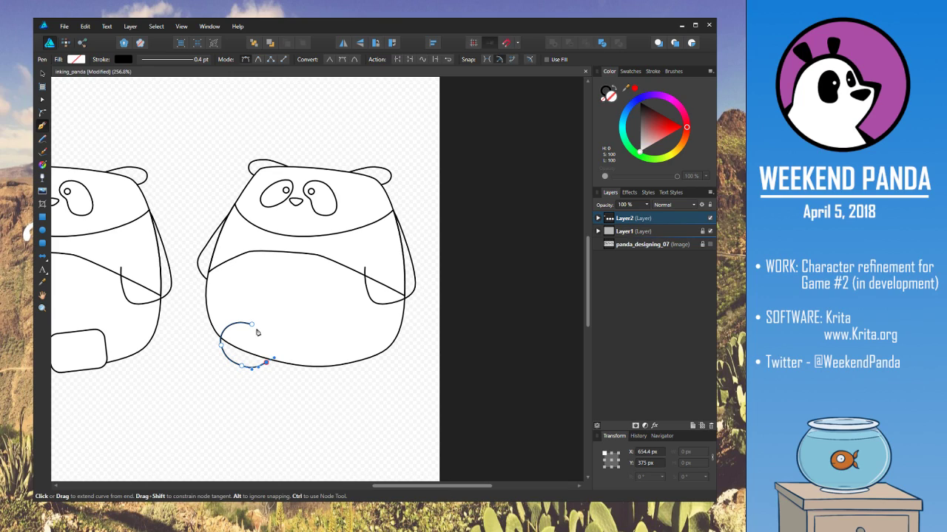
{"action": "left_click_drag", "start_coordinate": [251, 324], "coordinate": [220, 318]}
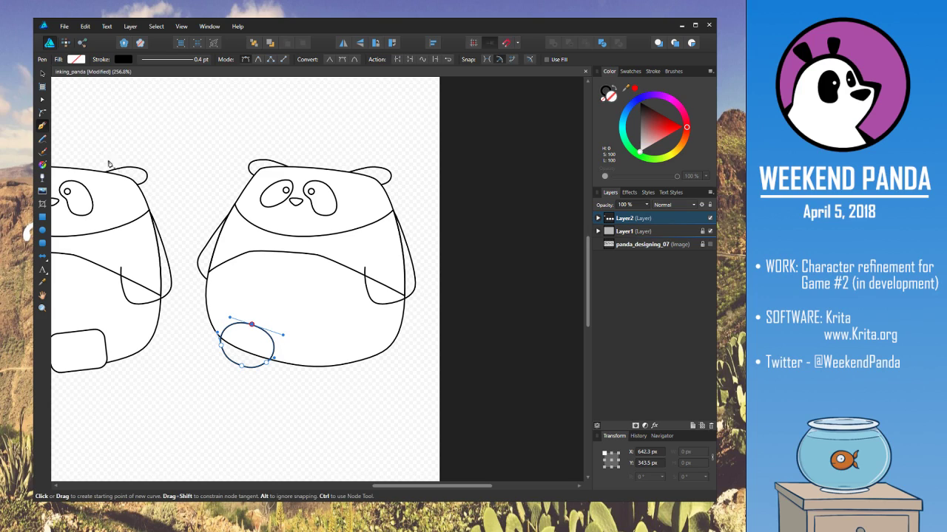
{"action": "left_click", "coordinate": [42, 73]}
{"action": "left_click", "coordinate": [271, 313]}
{"action": "left_click_drag", "start_coordinate": [267, 337], "coordinate": [352, 319]}
{"action": "left_click", "coordinate": [369, 413]}
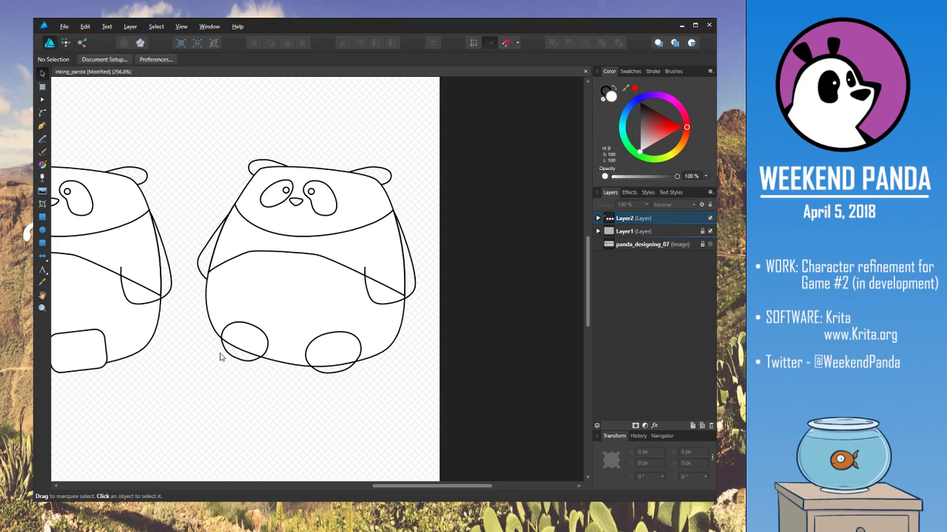
Fill both of the third panda's new oval feet with white
{"action": "scroll", "coordinate": [221, 355], "scroll_direction": "down", "scroll_amount": 3}
{"action": "left_click_drag", "start_coordinate": [207, 335], "coordinate": [322, 337]}
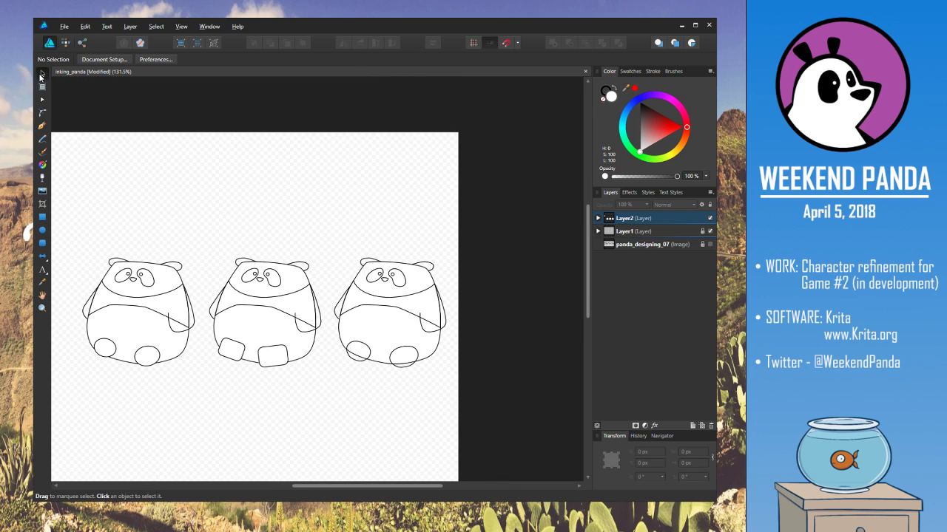
{"action": "left_click", "coordinate": [359, 363]}
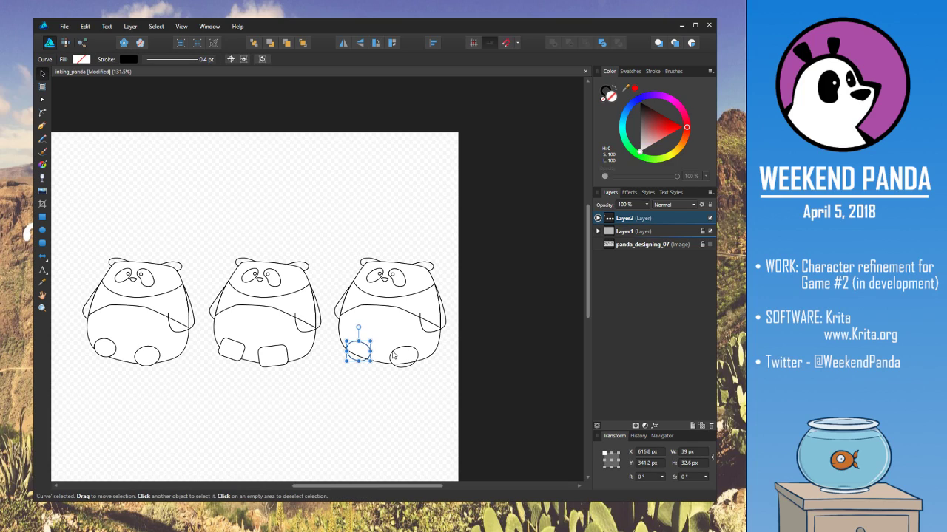
{"action": "left_click", "coordinate": [394, 356], "text": "shift"}
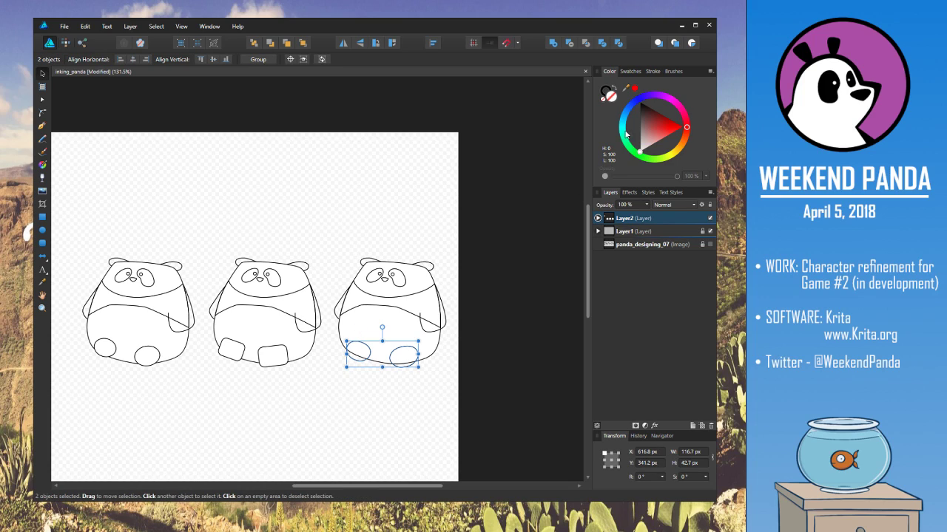
{"action": "left_click", "coordinate": [641, 152]}
{"action": "left_click", "coordinate": [341, 159]}
Move the whole row of three large pandas left together, placing the first at about X 131 px and Y 220 px
{"action": "key", "text": "space"}
{"action": "left_click_drag", "start_coordinate": [350, 203], "coordinate": [344, 194]}
{"action": "left_click_drag", "start_coordinate": [462, 224], "coordinate": [49, 388]}
{"action": "key", "text": "space"}
{"action": "left_click_drag", "start_coordinate": [208, 200], "coordinate": [291, 180]}
{"action": "left_click_drag", "start_coordinate": [95, 193], "coordinate": [527, 378]}
{"action": "left_click_drag", "start_coordinate": [471, 314], "coordinate": [438, 324]}
{"action": "left_click", "coordinate": [418, 219]}
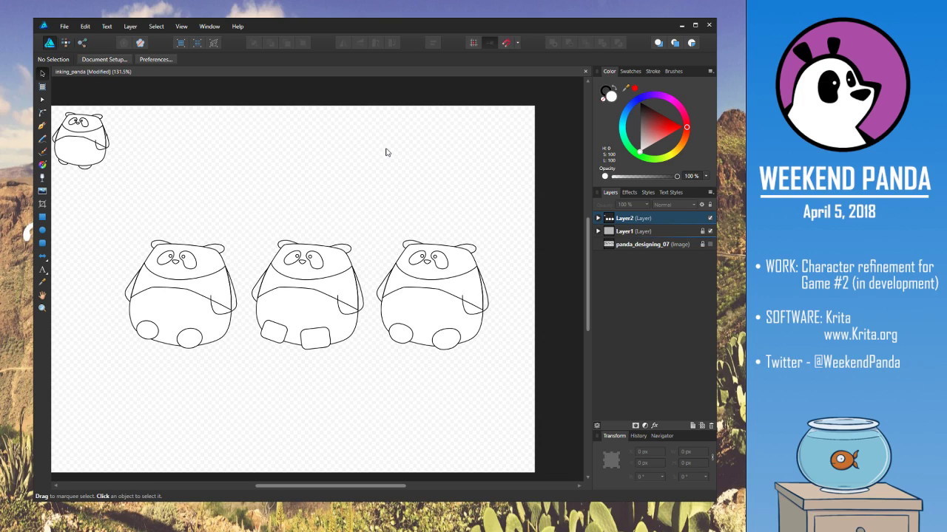
Try deleting the first panda of the row and shifting the other two left, and undo both changes
{"action": "left_click", "coordinate": [191, 346]}
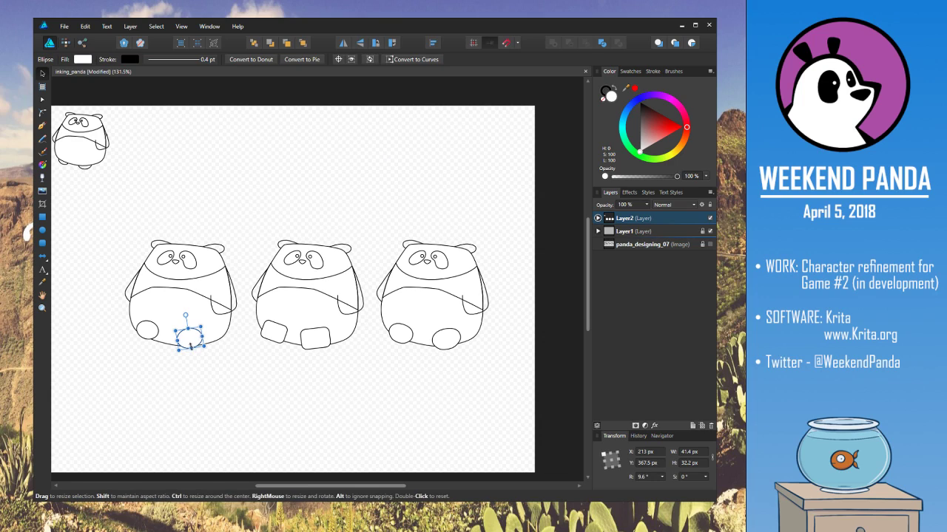
{"action": "left_click", "coordinate": [123, 359]}
{"action": "left_click_drag", "start_coordinate": [106, 361], "coordinate": [246, 220]}
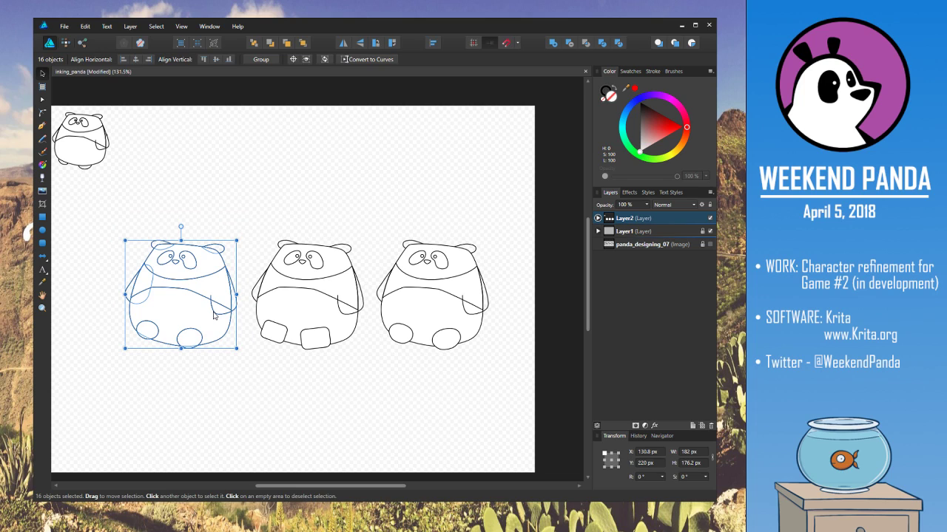
{"action": "key", "text": "Delete"}
{"action": "left_click_drag", "start_coordinate": [244, 217], "coordinate": [529, 384]}
{"action": "left_click_drag", "start_coordinate": [447, 325], "coordinate": [362, 320]}
{"action": "key", "text": "ctrl+z"}
{"action": "left_click", "coordinate": [343, 196]}
{"action": "key", "text": "ctrl+z"}
{"action": "left_click", "coordinate": [336, 194]}
Save the document, and park the row's first panda, shrunk to about 60 %, in the page's upper-right corner
{"action": "left_click", "coordinate": [65, 26]}
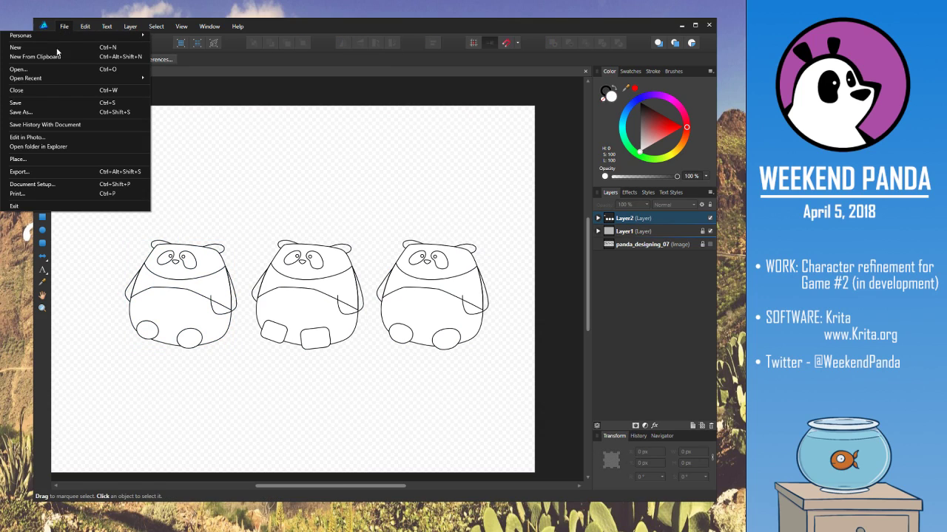
{"action": "left_click", "coordinate": [30, 101]}
{"action": "mouse_move", "coordinate": [117, 215]}
{"action": "left_mouse_down"}
{"action": "mouse_move", "coordinate": [212, 357]}
{"action": "mouse_move", "coordinate": [251, 363]}
{"action": "mouse_move", "coordinate": [191, 305]}
{"action": "mouse_move", "coordinate": [509, 153]}
{"action": "mouse_move", "coordinate": [502, 165]}
{"action": "left_mouse_up"}
{"action": "left_click", "coordinate": [408, 169]}
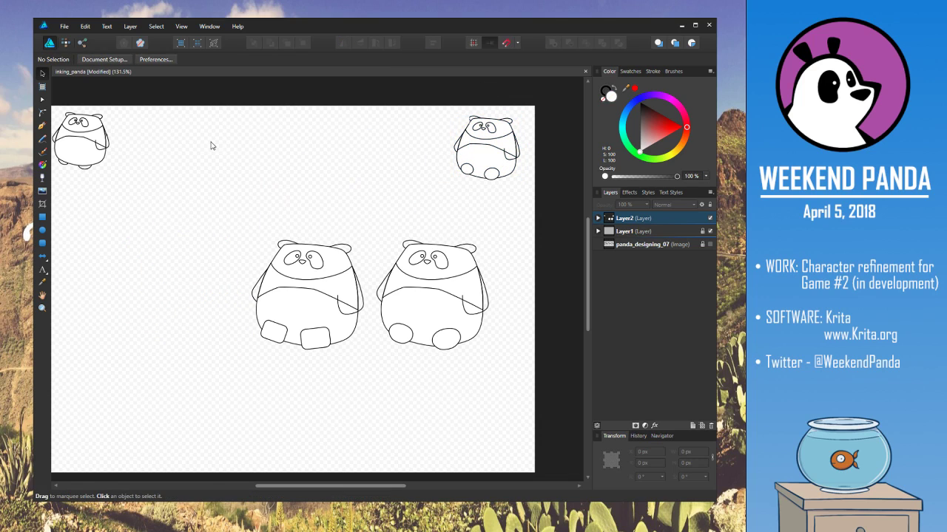
Strike through the small upper-right panda with a red diagonal Pencil line, and set the stroke colour back to black
{"action": "left_click", "coordinate": [42, 138]}
{"action": "left_click", "coordinate": [672, 124]}
{"action": "left_click_drag", "start_coordinate": [457, 124], "coordinate": [523, 179]}
{"action": "key", "text": "ctrl+z"}
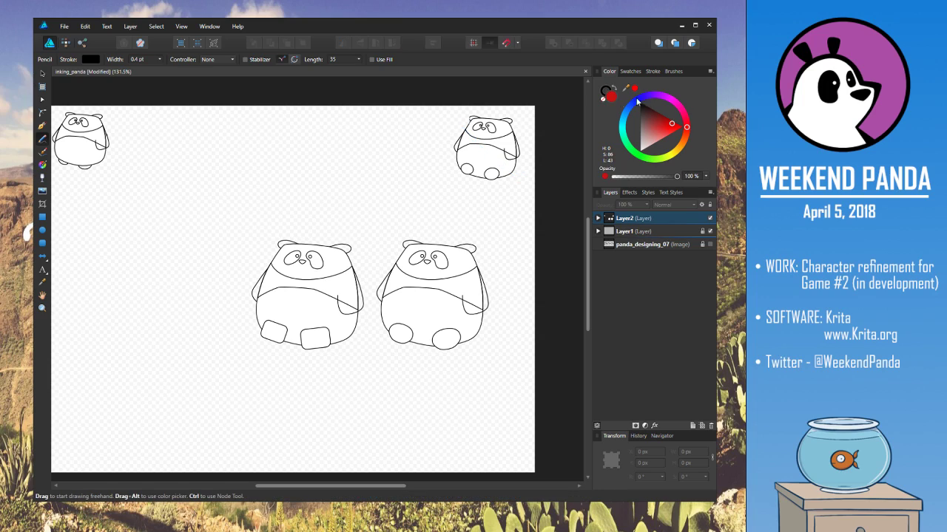
{"action": "left_click", "coordinate": [614, 88]}
{"action": "left_click_drag", "start_coordinate": [457, 123], "coordinate": [527, 176]}
{"action": "left_click", "coordinate": [615, 89]}
{"action": "left_click", "coordinate": [615, 90]}
{"action": "key", "text": "ctrl+d"}
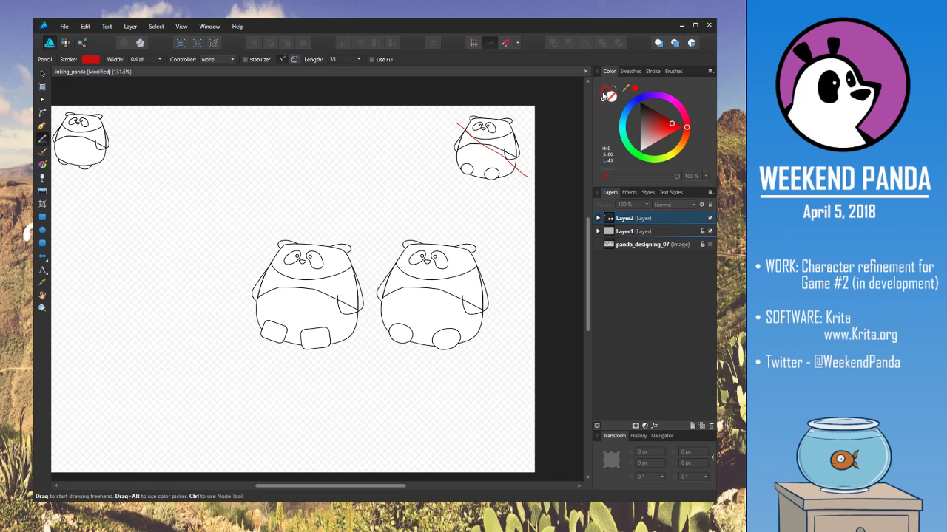
{"action": "left_click_drag", "start_coordinate": [666, 122], "coordinate": [624, 76]}
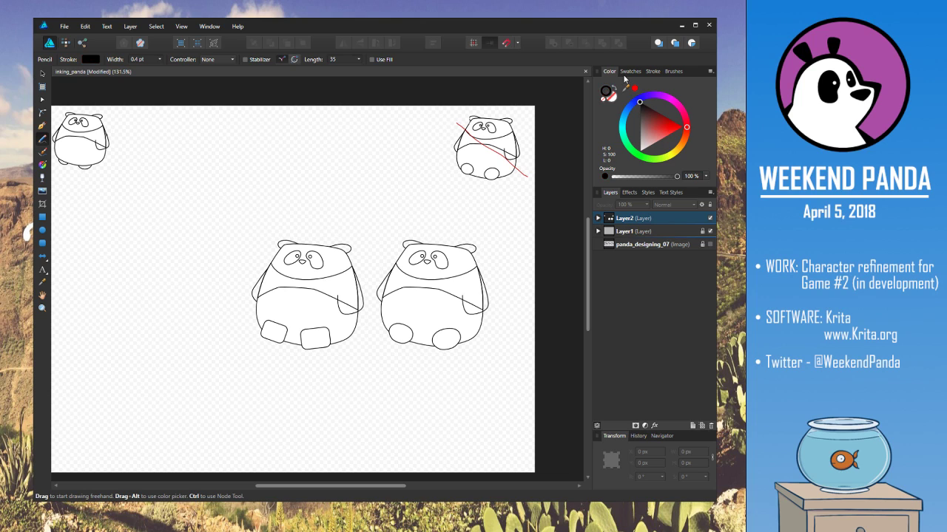
Fill the front arm of the square-footed panda with white and bring it to the front of its body
{"action": "scroll", "coordinate": [364, 345], "scroll_direction": "up", "scroll_amount": 2}
{"action": "left_click_drag", "start_coordinate": [368, 340], "coordinate": [295, 303]}
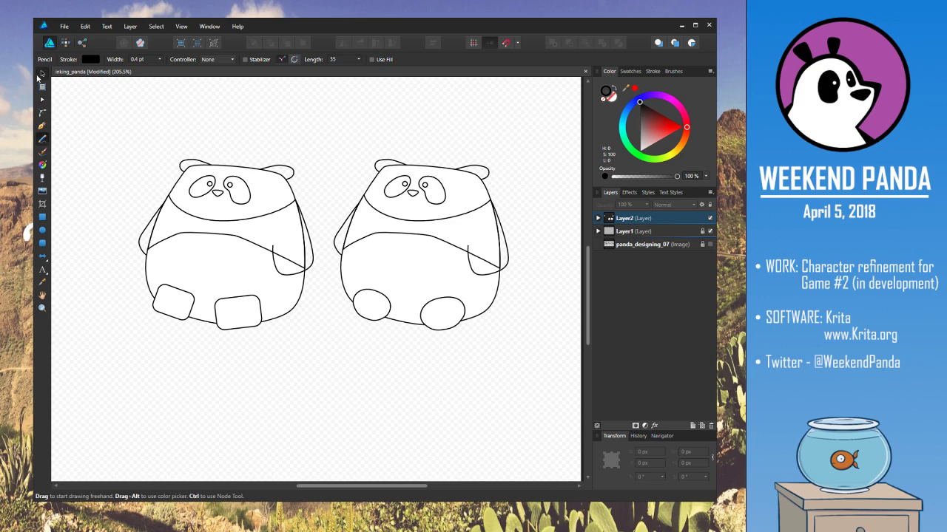
{"action": "left_click", "coordinate": [42, 73]}
{"action": "left_click", "coordinate": [277, 276]}
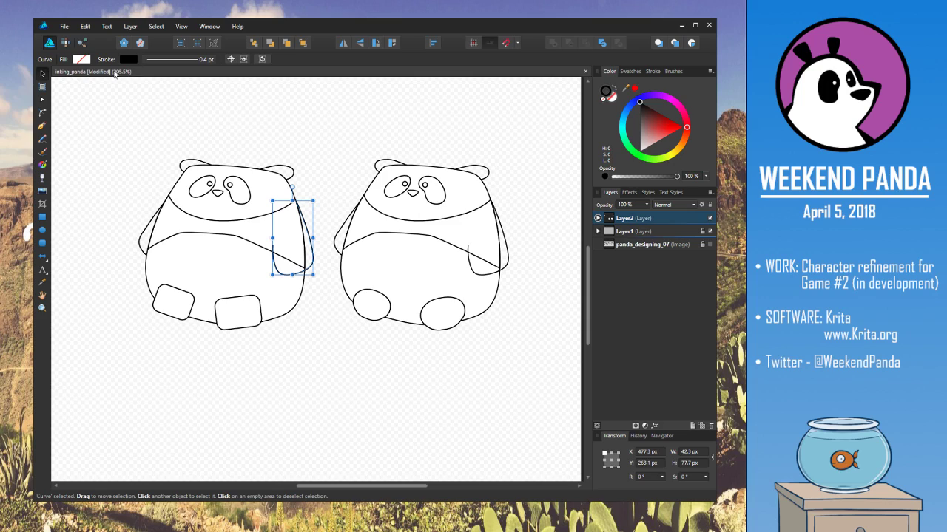
{"action": "left_click", "coordinate": [82, 59]}
{"action": "left_click", "coordinate": [147, 102]}
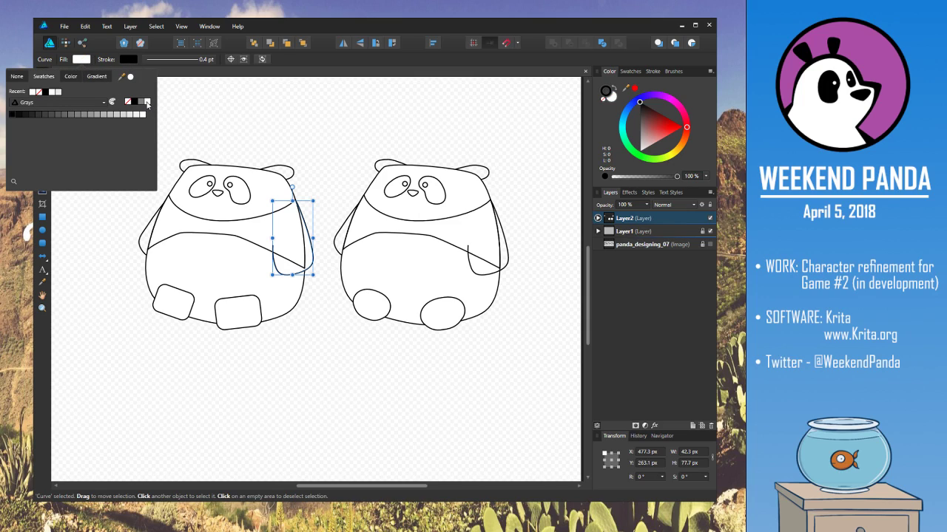
{"action": "left_click", "coordinate": [312, 264]}
{"action": "right_click", "coordinate": [312, 262]}
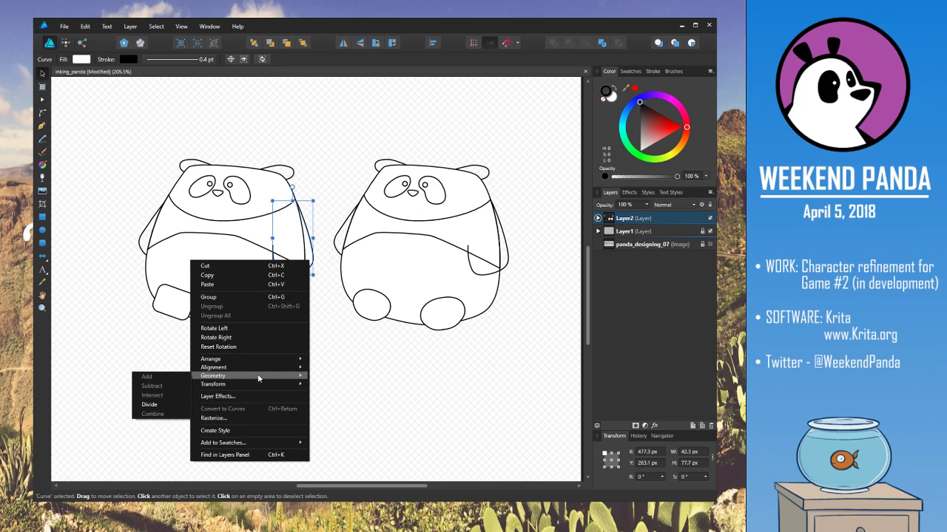
{"action": "mouse_move", "coordinate": [255, 359]}
{"action": "left_click", "coordinate": [160, 361]}
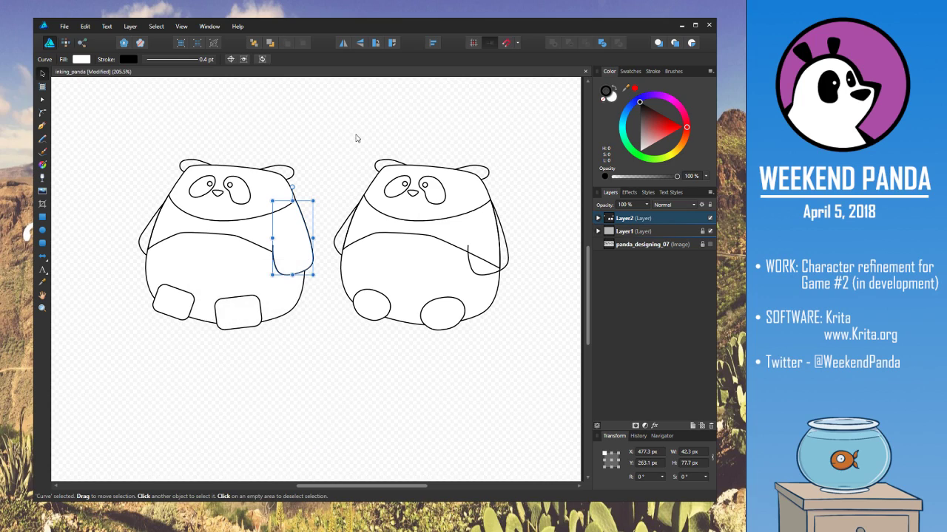
{"action": "left_click", "coordinate": [321, 166]}
Fill the front arm of the oval-footed panda with white and bring it to the front of its body
{"action": "left_click", "coordinate": [507, 256]}
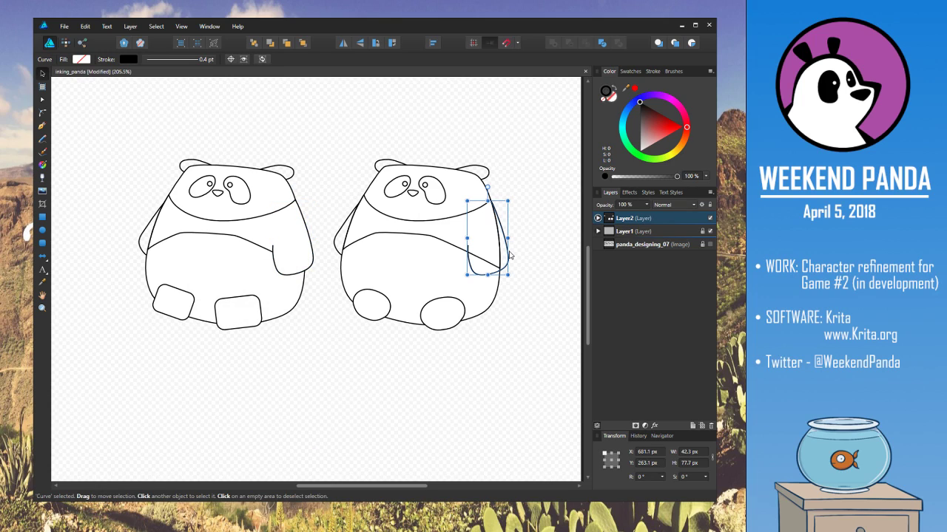
{"action": "left_click", "coordinate": [81, 59]}
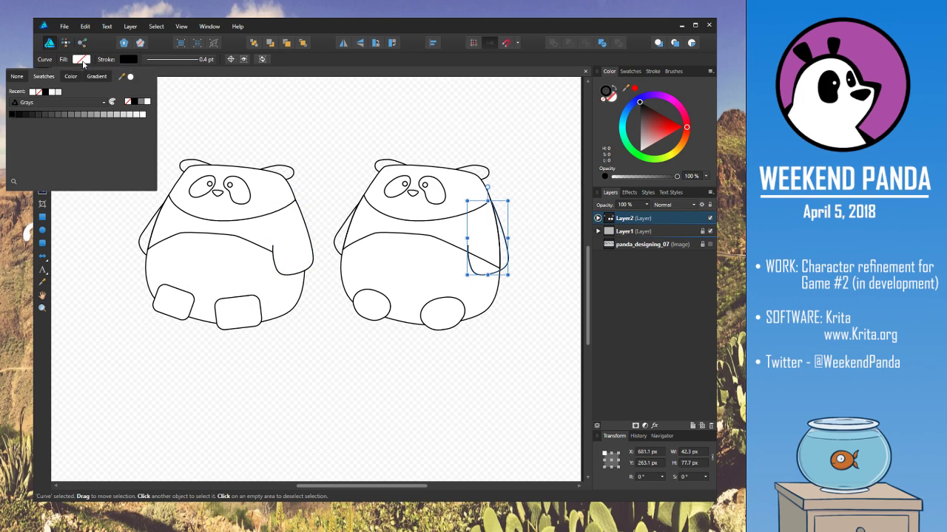
{"action": "left_click", "coordinate": [59, 92]}
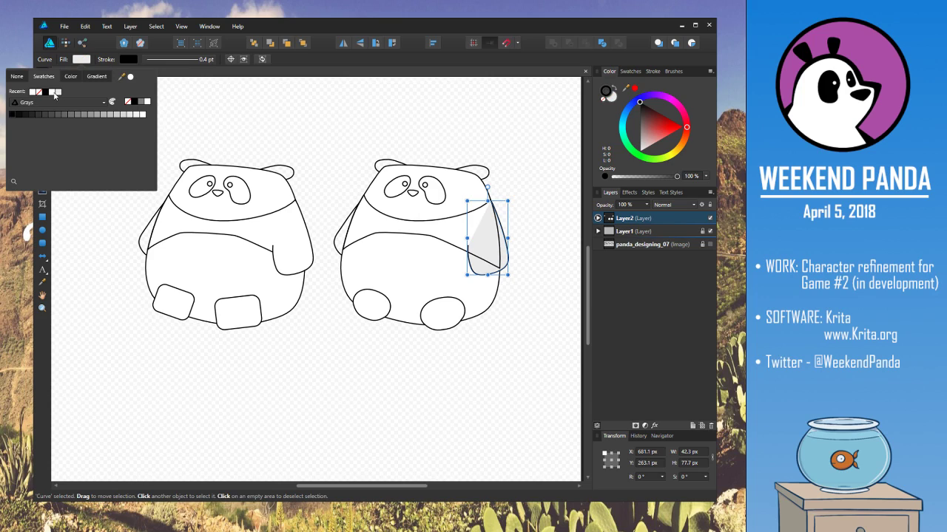
{"action": "left_click", "coordinate": [53, 92]}
{"action": "right_click", "coordinate": [504, 274]}
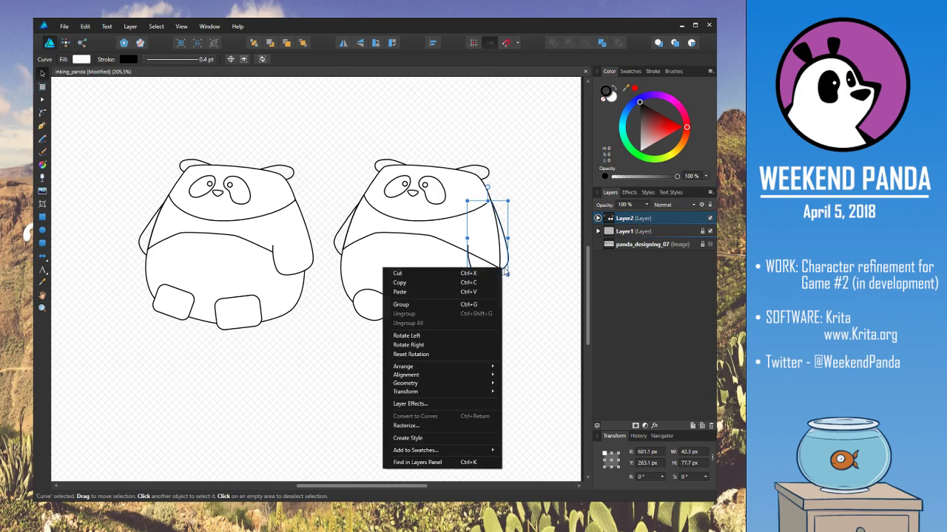
{"action": "mouse_move", "coordinate": [431, 367]}
{"action": "left_click", "coordinate": [359, 370]}
{"action": "left_click", "coordinate": [327, 154]}
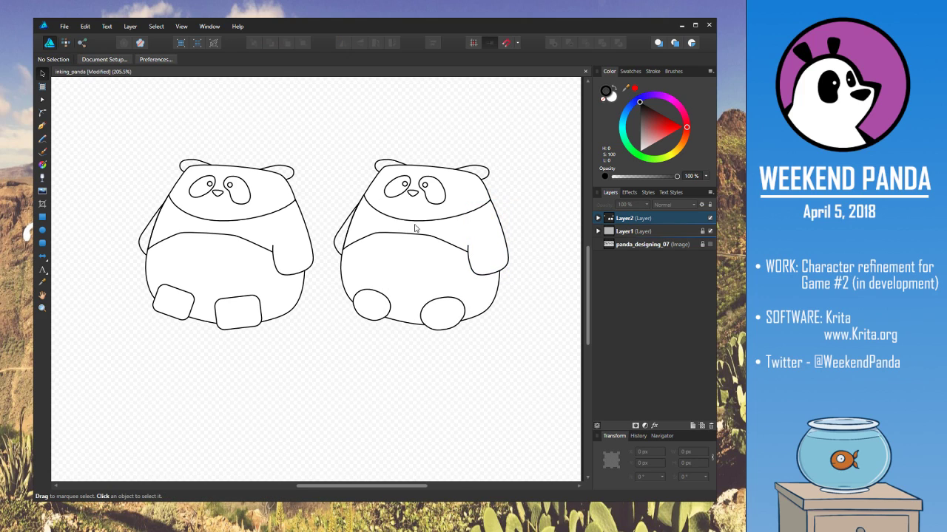
{"action": "mouse_move", "coordinate": [381, 362]}
{"action": "left_mouse_down"}
{"action": "mouse_move", "coordinate": [347, 376]}
{"action": "mouse_move", "coordinate": [378, 374]}
{"action": "left_mouse_up"}
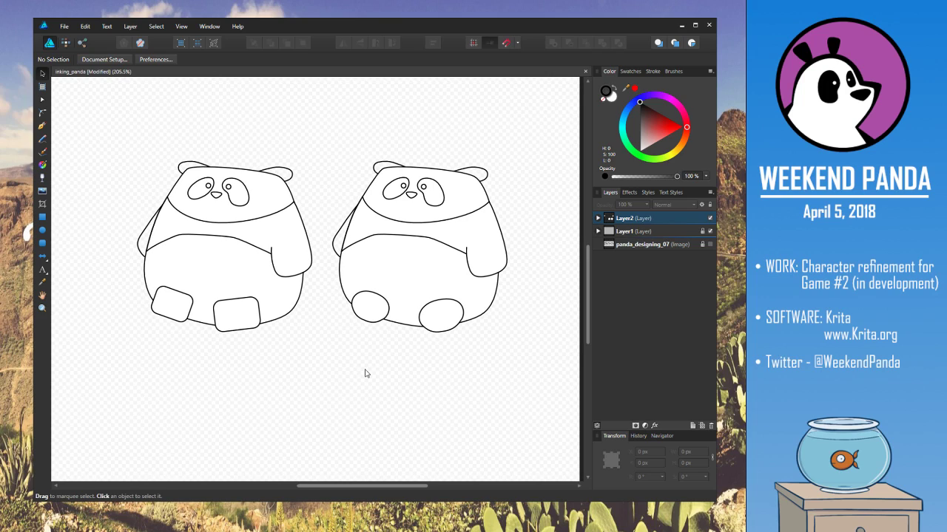